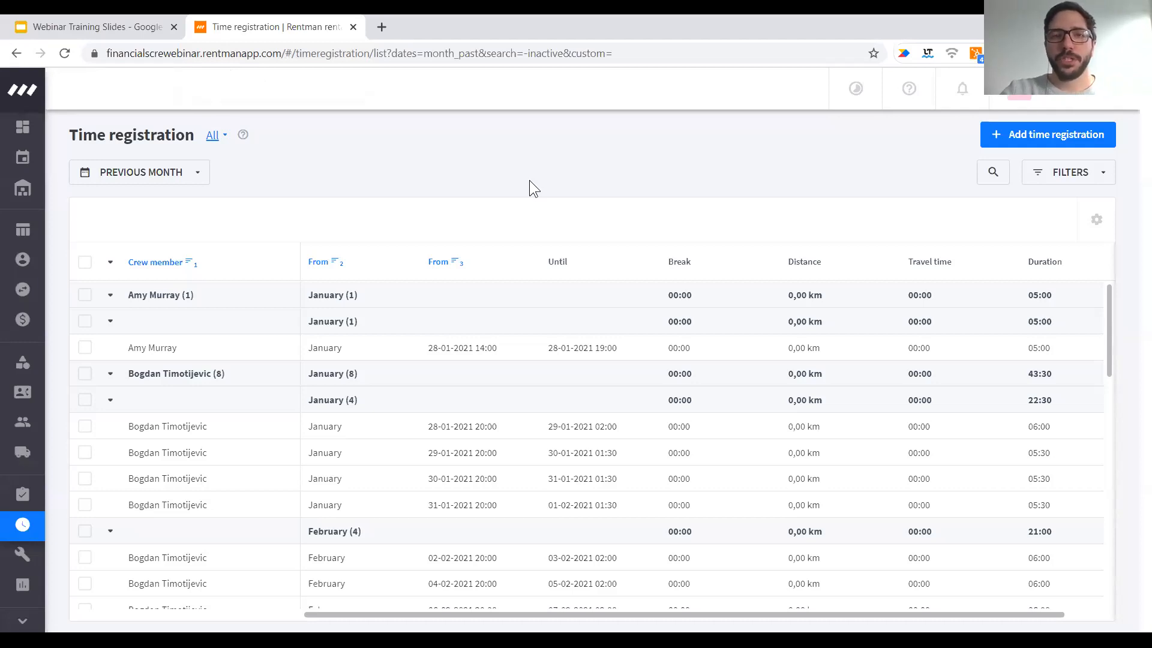
- Switch the browser to full screen, start a new time registration and review the available hour registration types
key("F11")
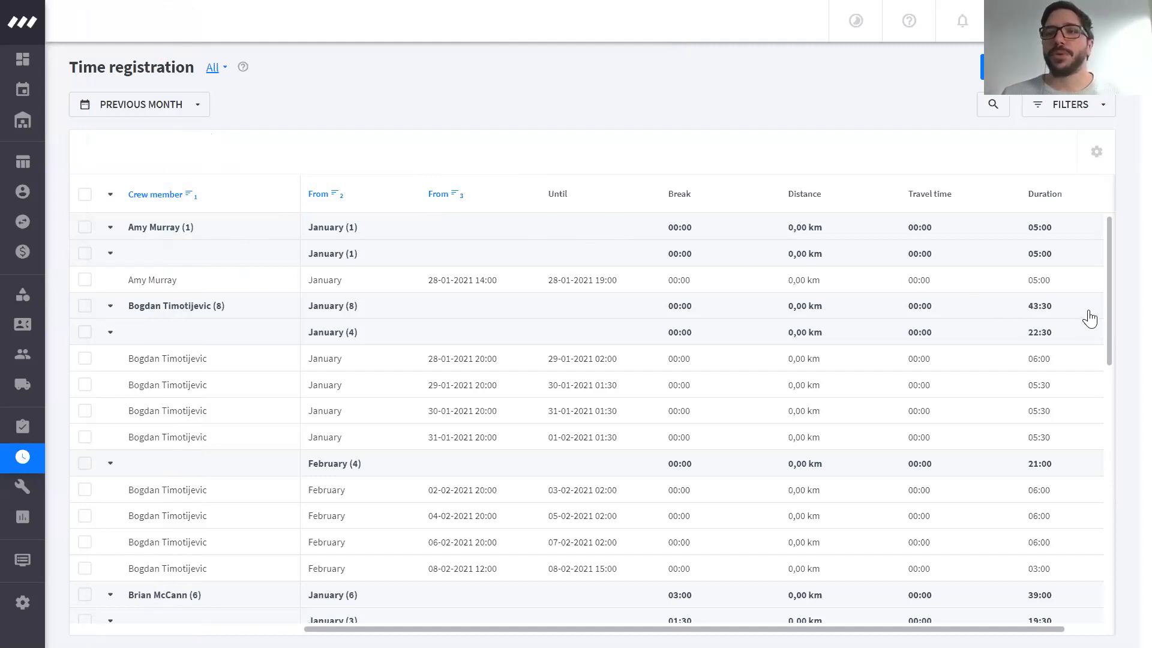
left_click_drag(1110, 295, 1133, 262)
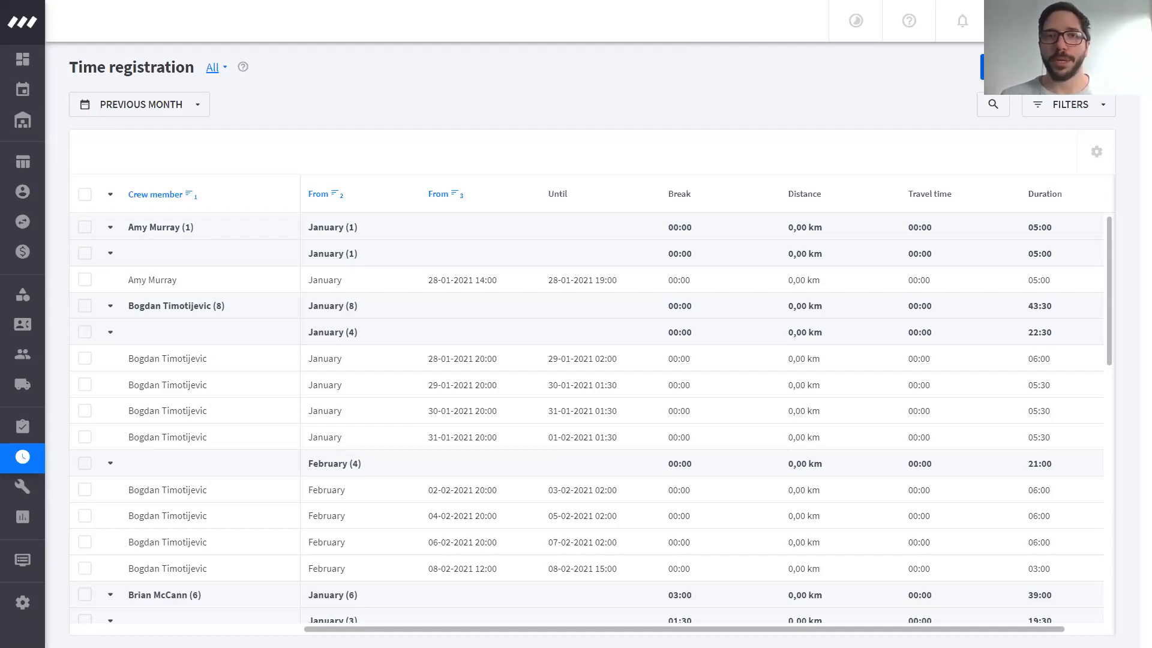
left_click(1047, 67)
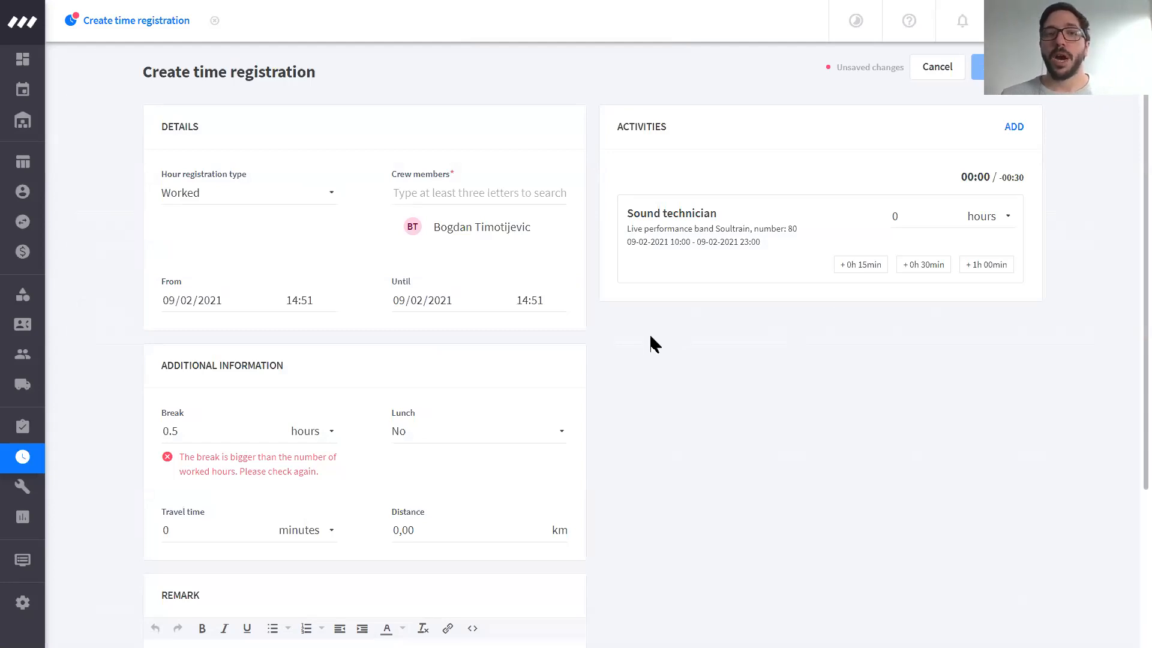
left_click(277, 198)
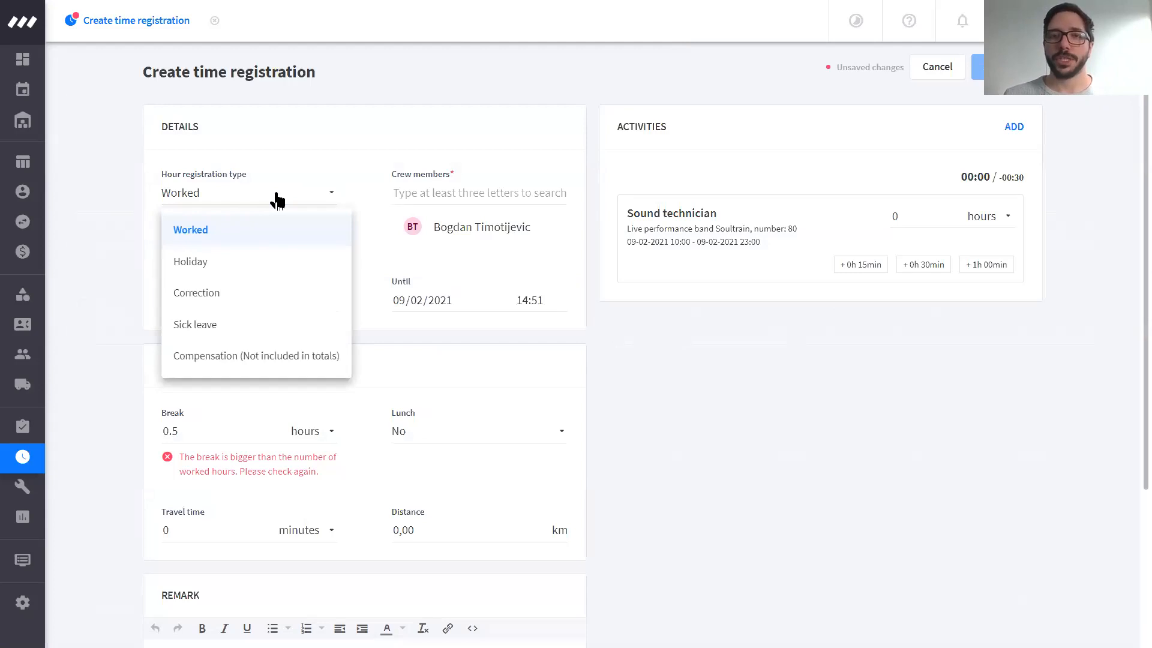
left_click(382, 199)
- Search for a second crew member and add them to the time registration
left_click(419, 195)
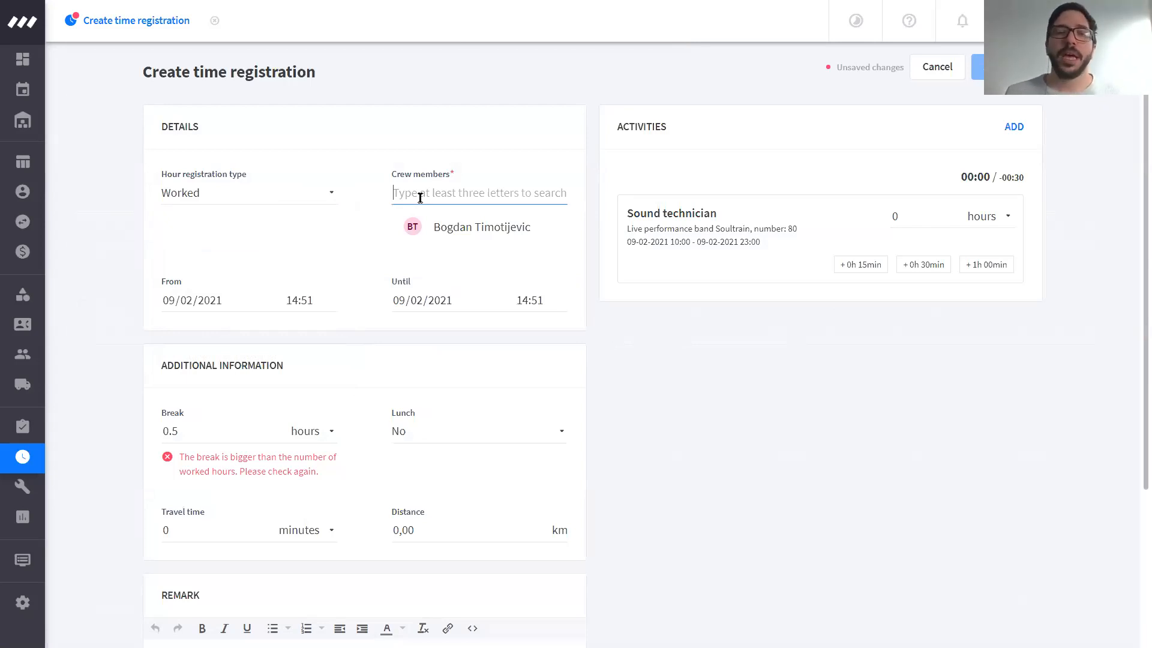
type("amy")
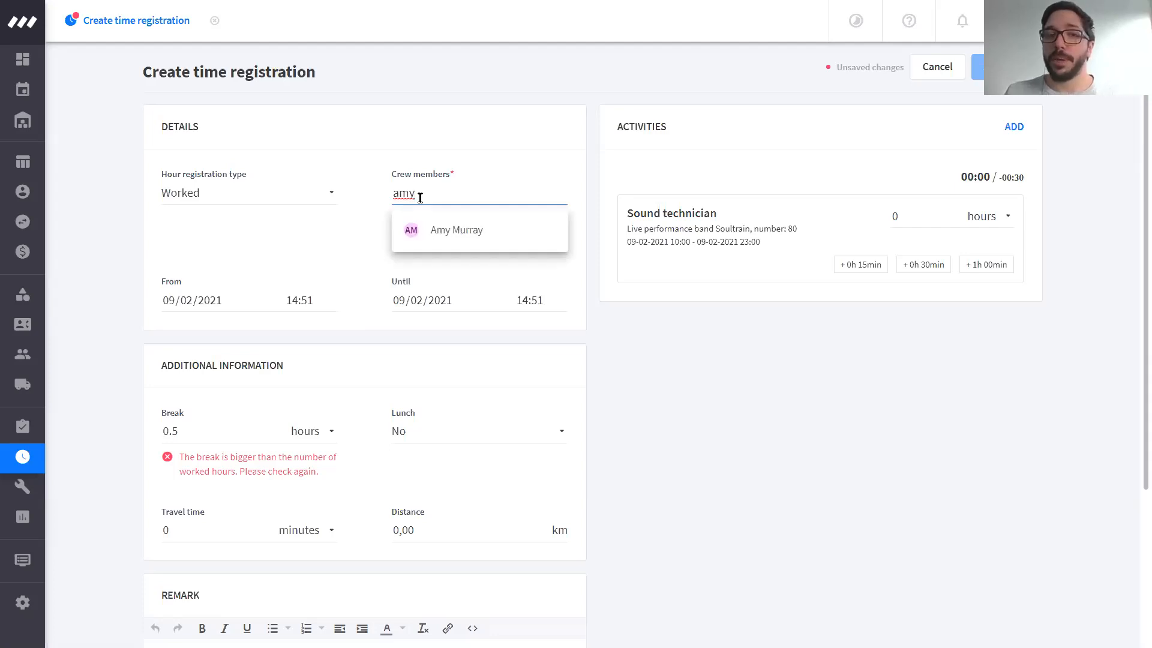
left_click(451, 245)
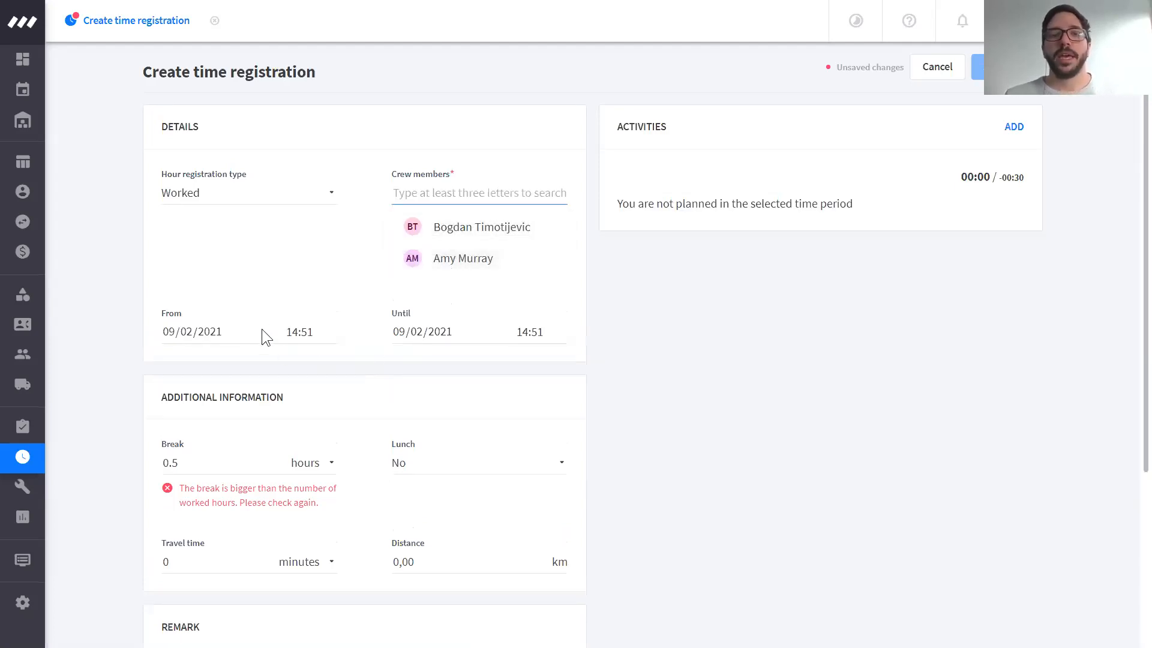
- Set the registration's From date to 09/01/2021
left_click_drag(165, 315, 179, 313)
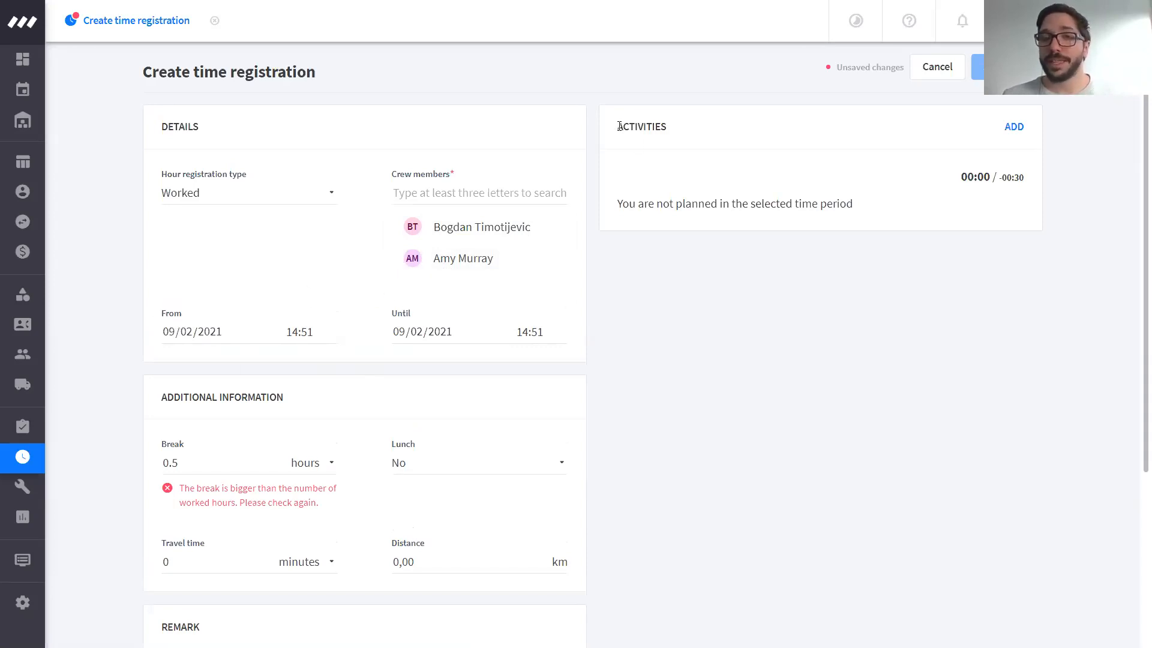
left_click(187, 334)
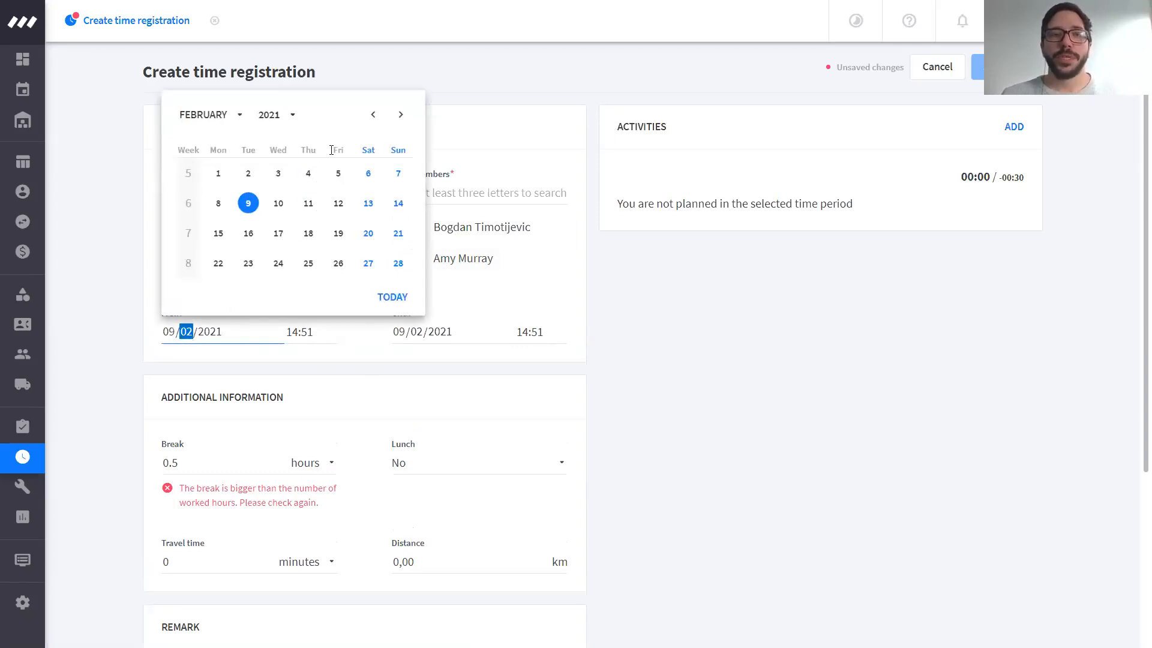
left_click(372, 116)
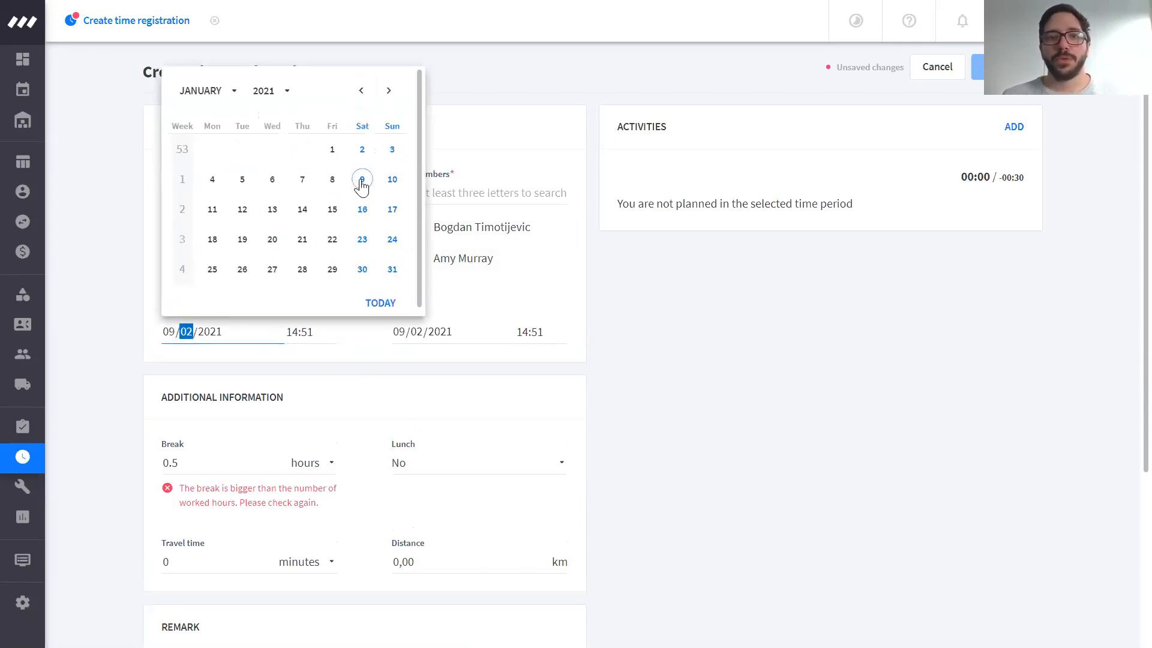
left_click(362, 181)
left_click(359, 351)
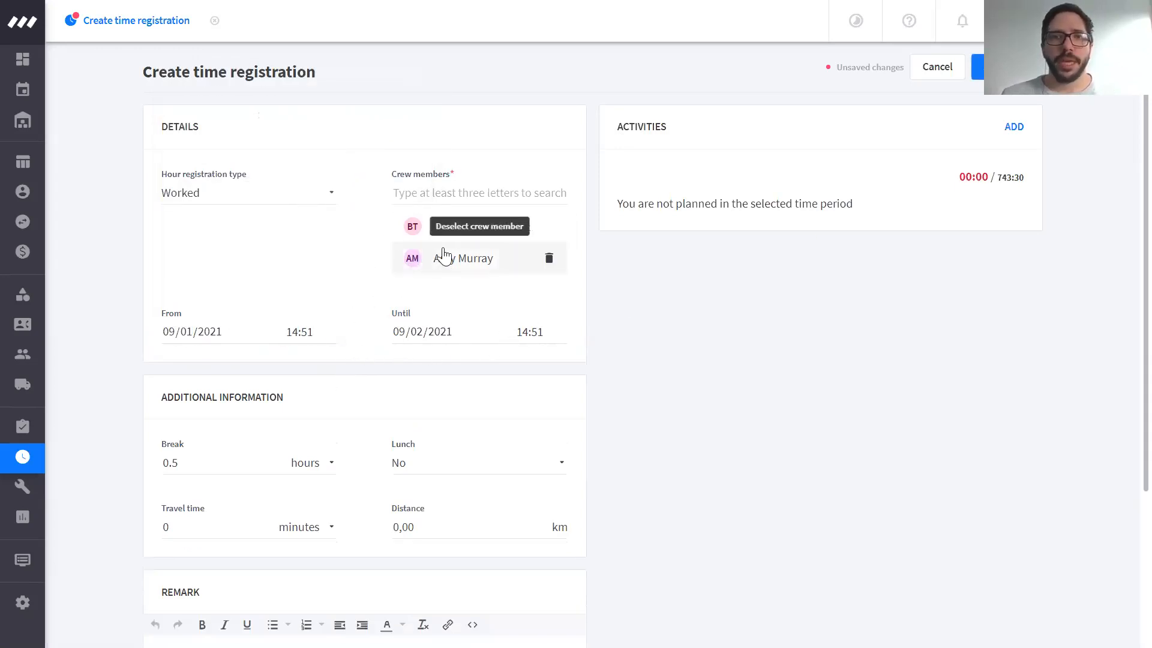
- Remove the second crew member from the time registration
left_click(550, 258)
left_click(174, 303)
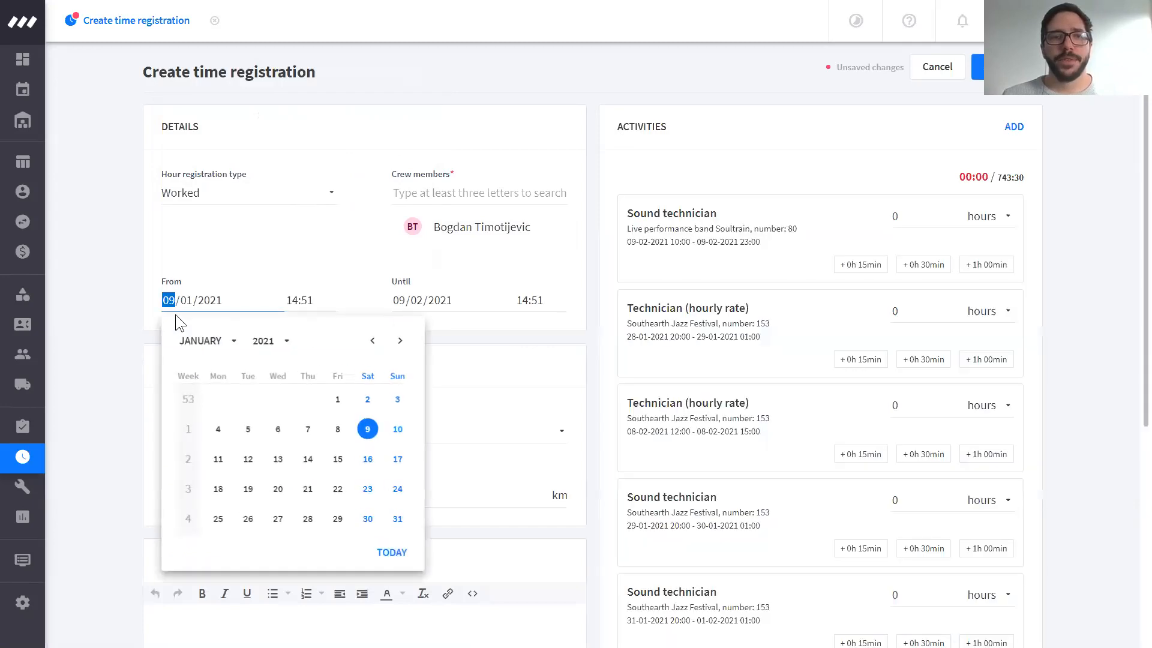
key("Tab")
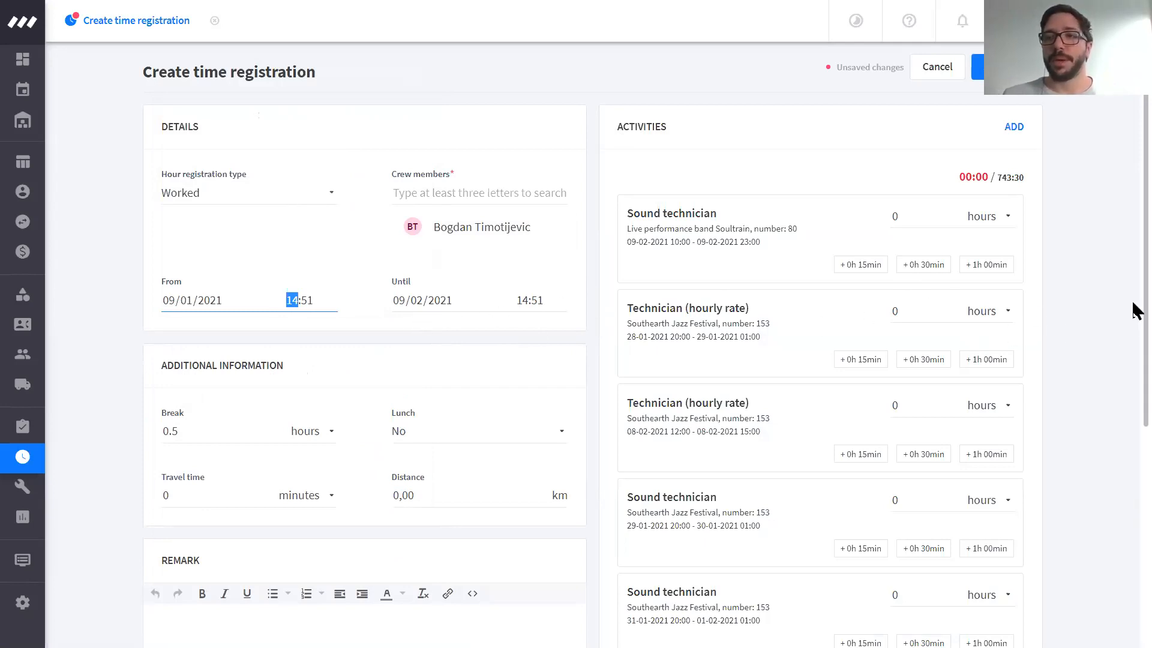
- Allocate 4 hours to the Sound technician activity of the Live performance band Soultrain project
scroll(1136, 314, "down", 1)
left_click_drag(1002, 172, 1018, 172)
left_click(1018, 171)
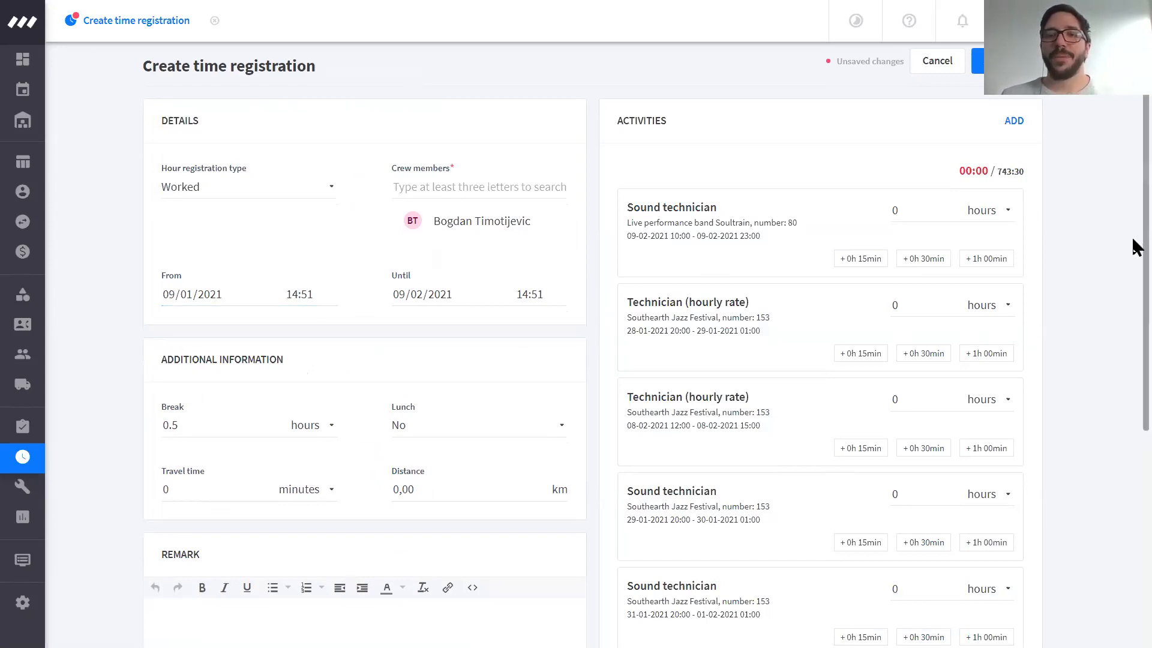
scroll(1134, 244, "down", 2)
scroll(1136, 298, "up", 2)
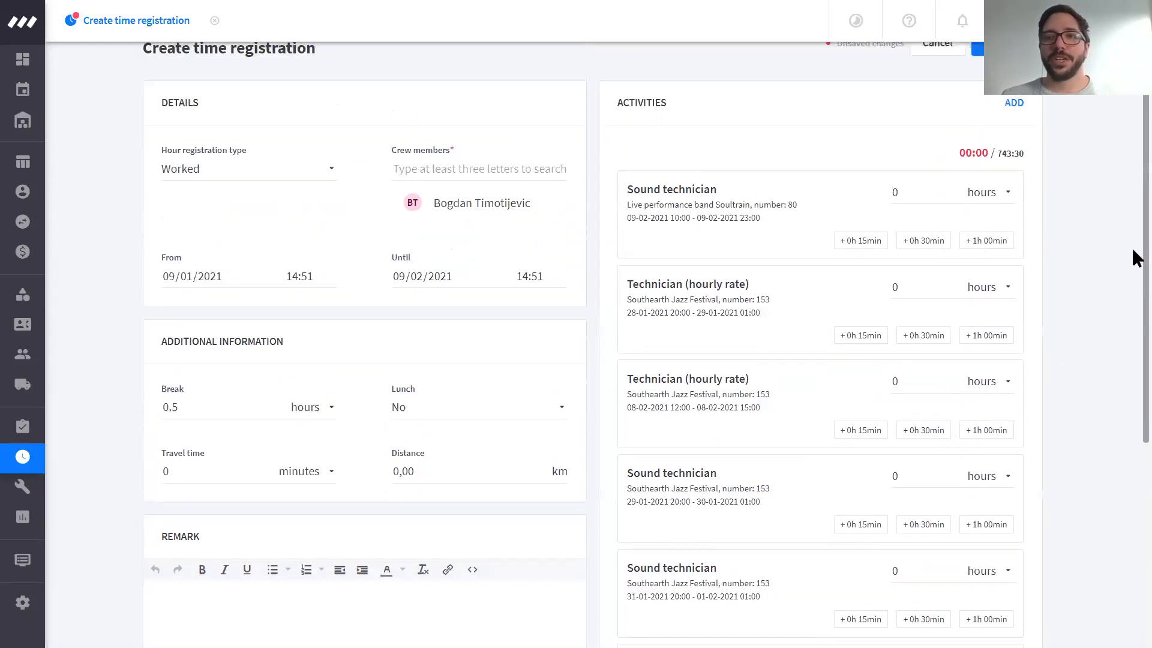
double_click(994, 243)
left_click(995, 243)
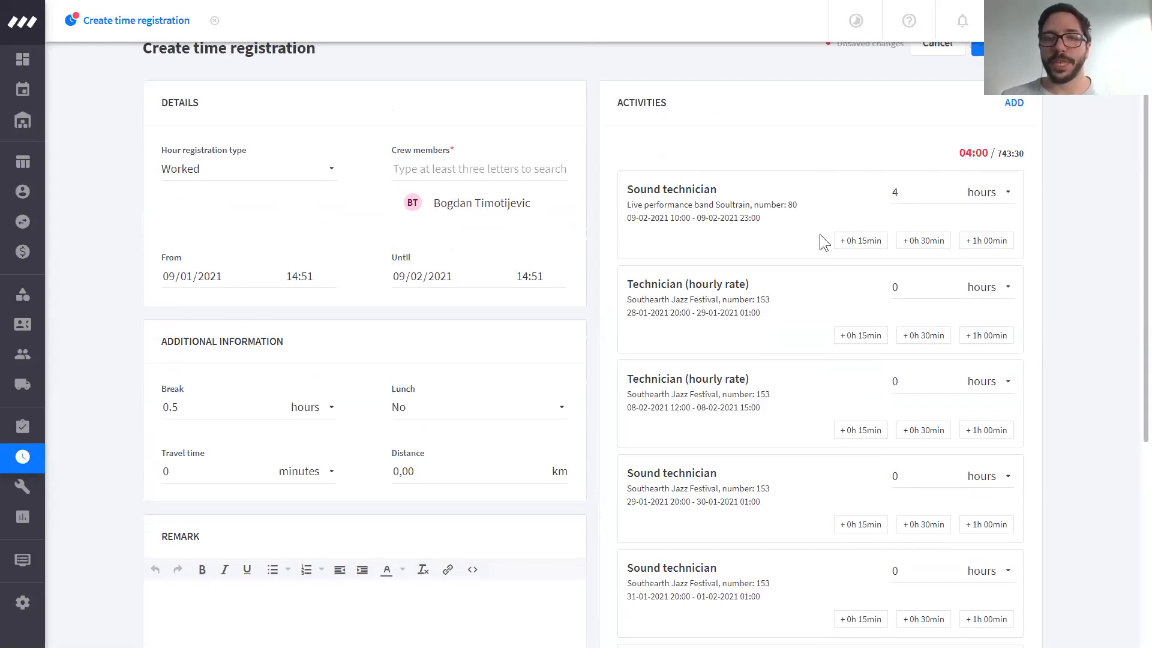
scroll(820, 235, "up", 1)
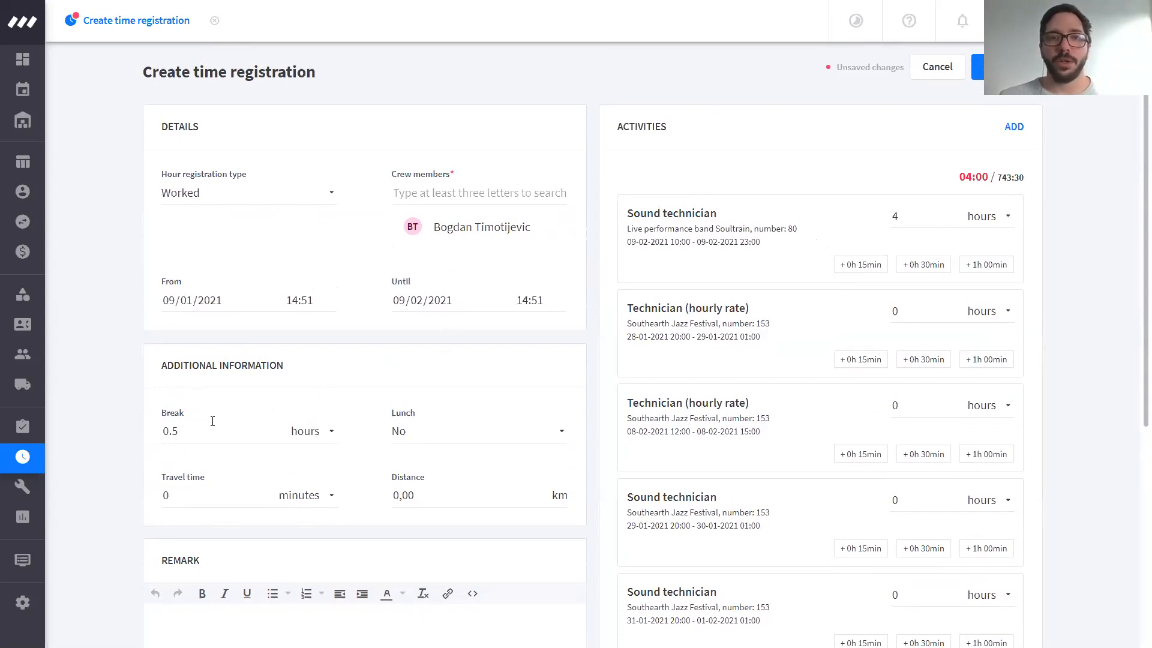
- Change the hour registration type to Holiday
left_click(264, 189)
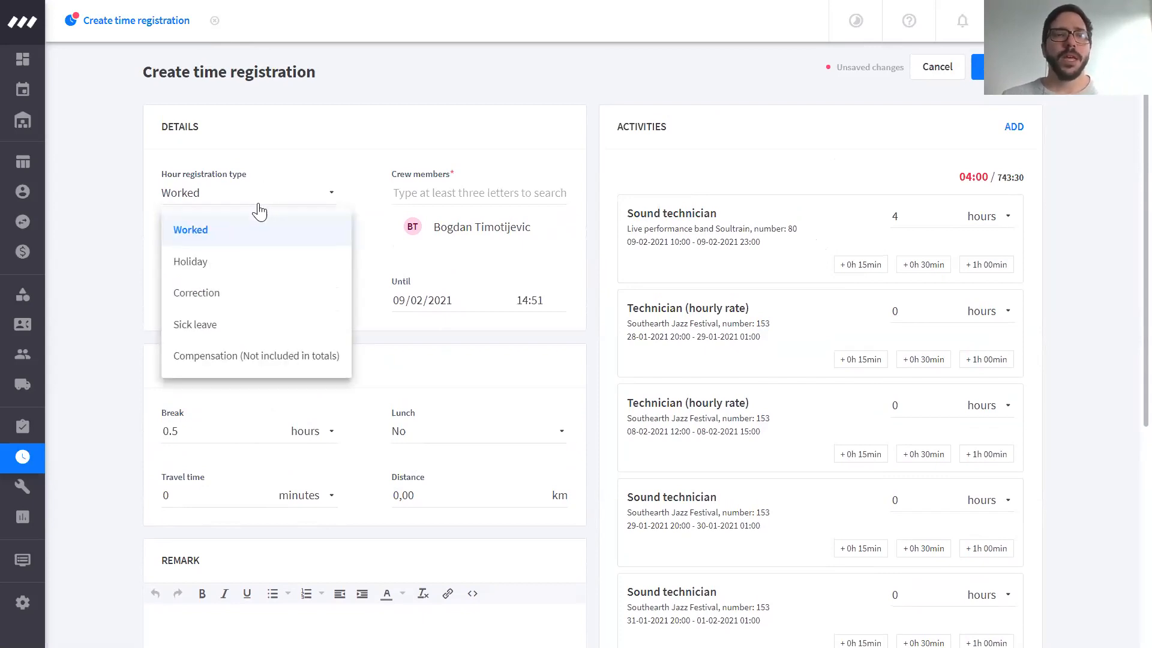
left_click(222, 264)
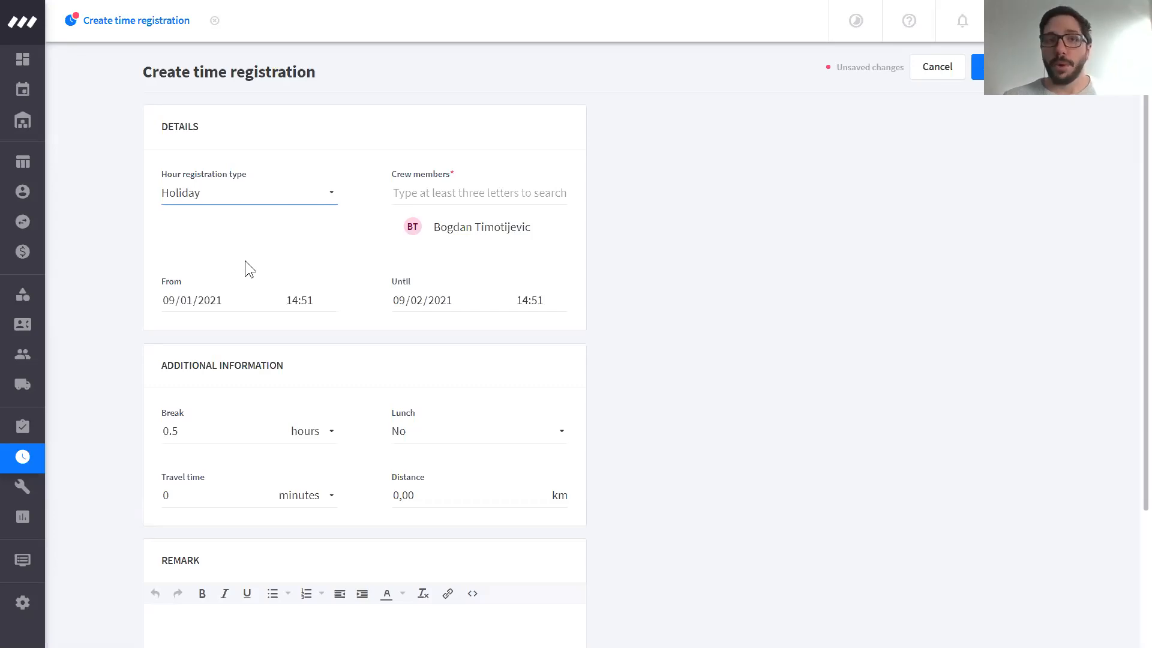
- Open the Default user role for editing in the configuration's user roles
left_click(25, 604)
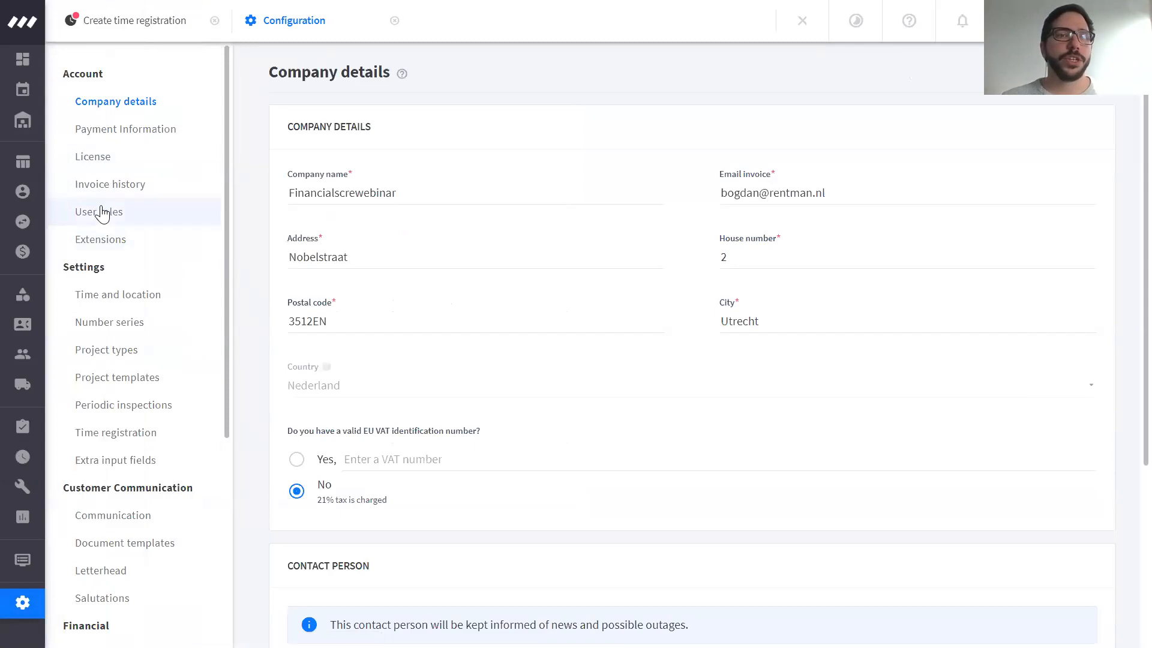
left_click(100, 212)
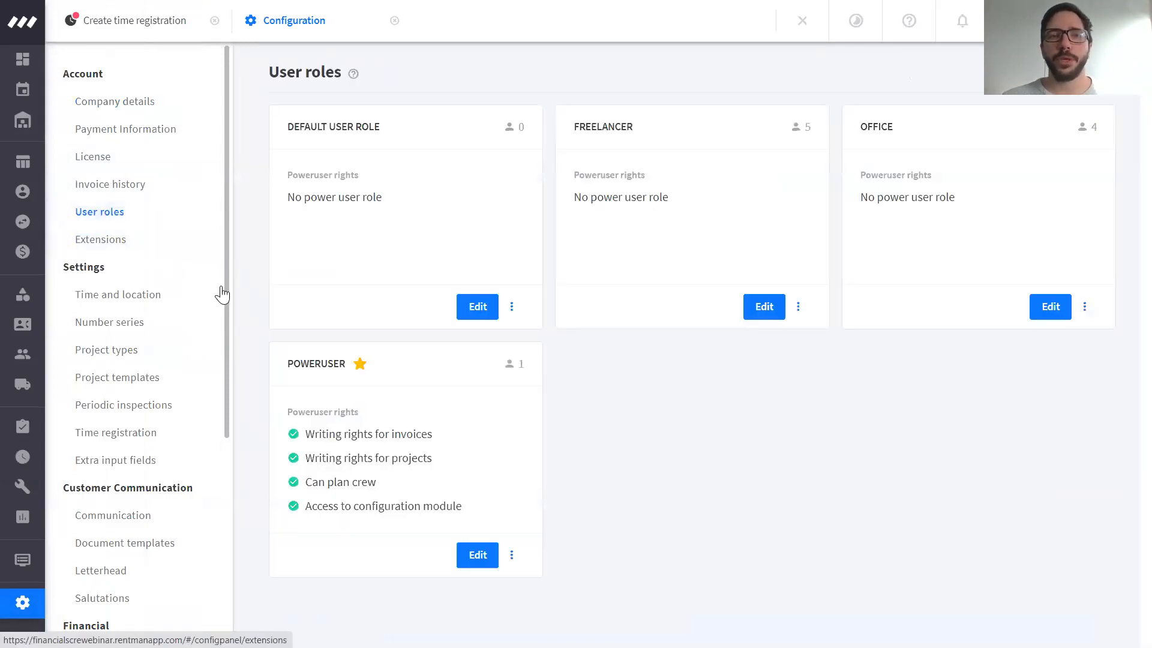
left_click(486, 313)
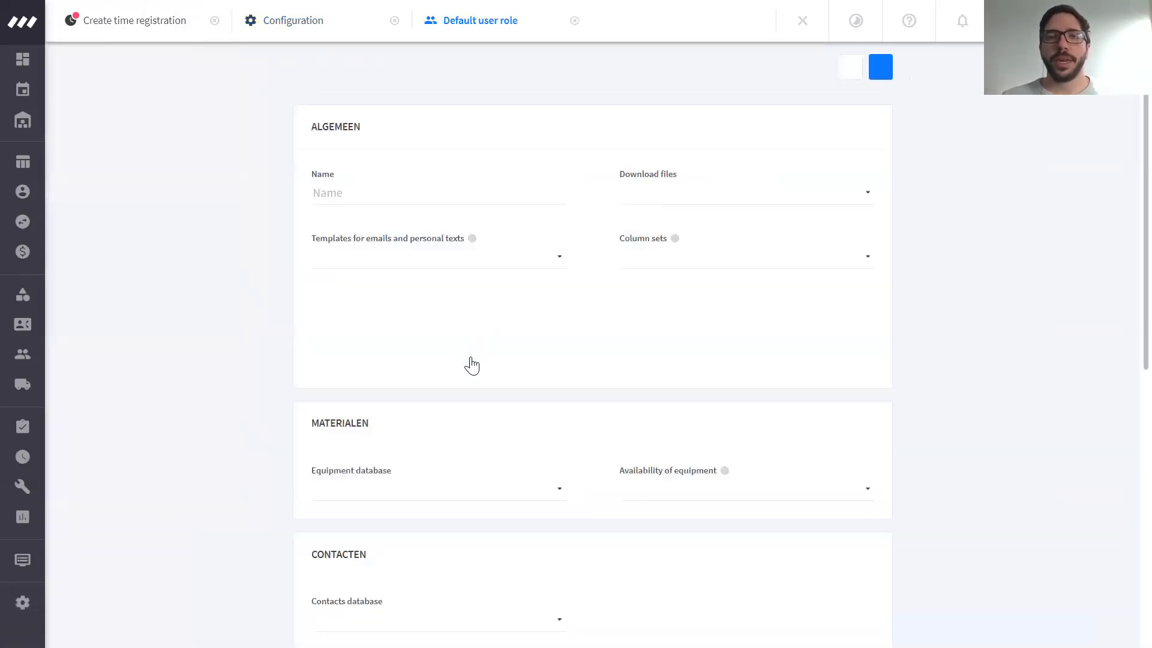
- Enable the Time registration module for the default user role and check the Pre-register hours options
scroll(470, 367, "down", 5)
scroll(466, 362, "down", 10)
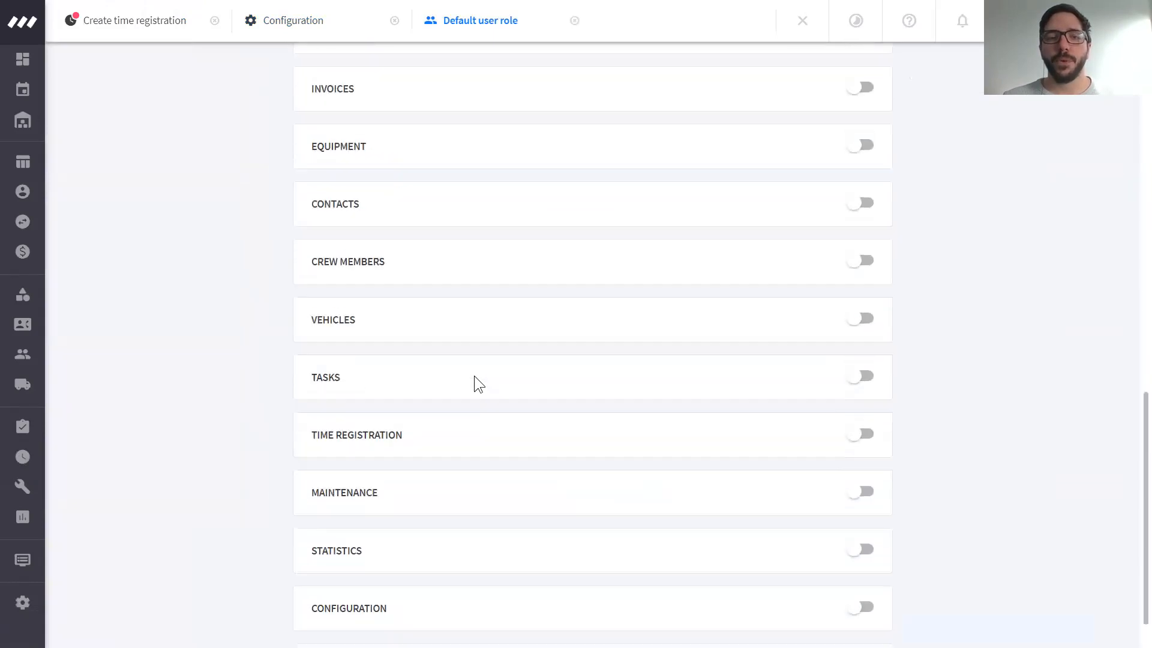
left_click(862, 434)
scroll(510, 459, "down", 3)
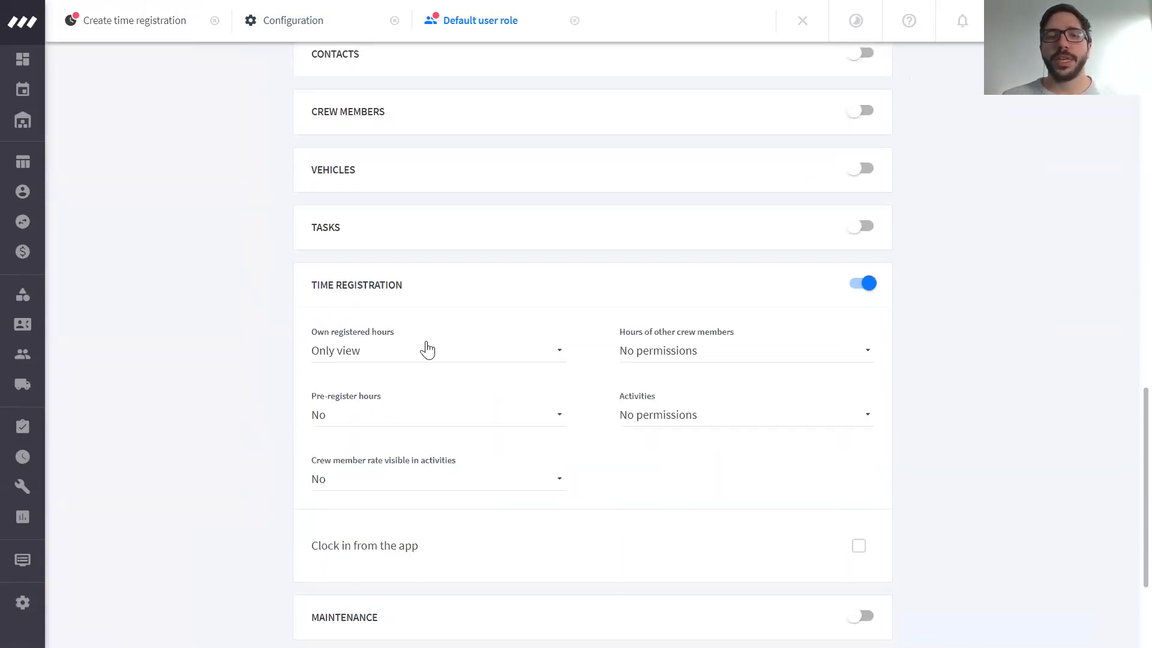
left_click(411, 425)
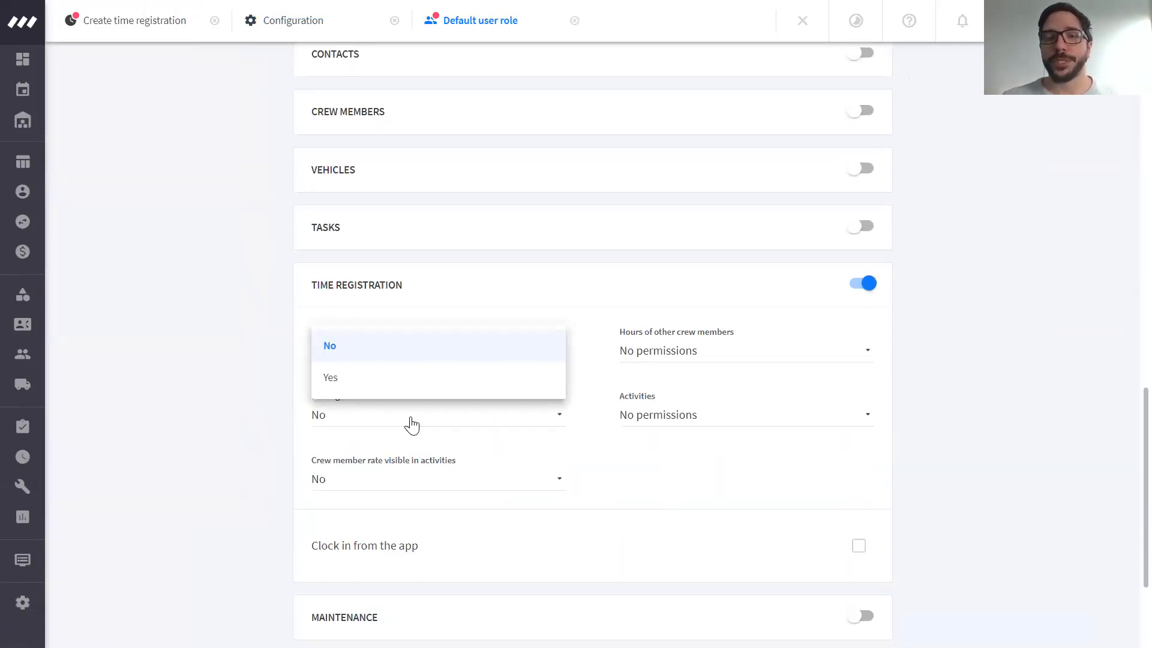
left_click(329, 427)
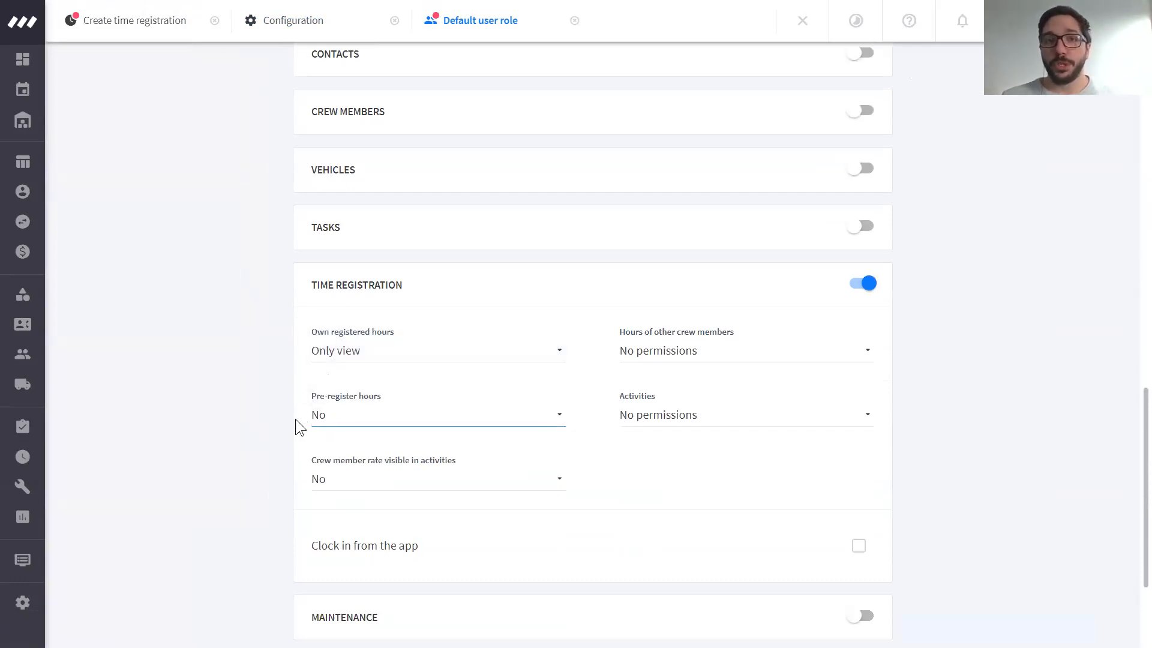
- Return to the unsaved time registration and look through its form
left_click(132, 29)
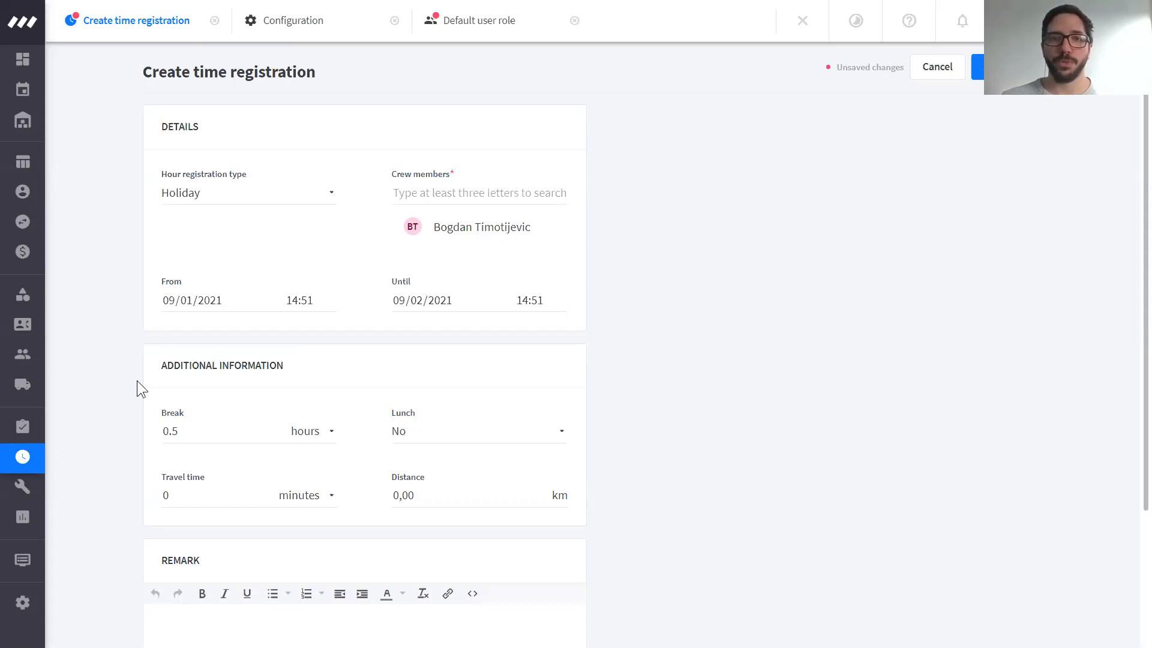
scroll(210, 200, "down", 2)
scroll(216, 192, "up", 2)
- Switch the hour registration type to Correction and next to Sick leave to compare their fields
left_click(218, 190)
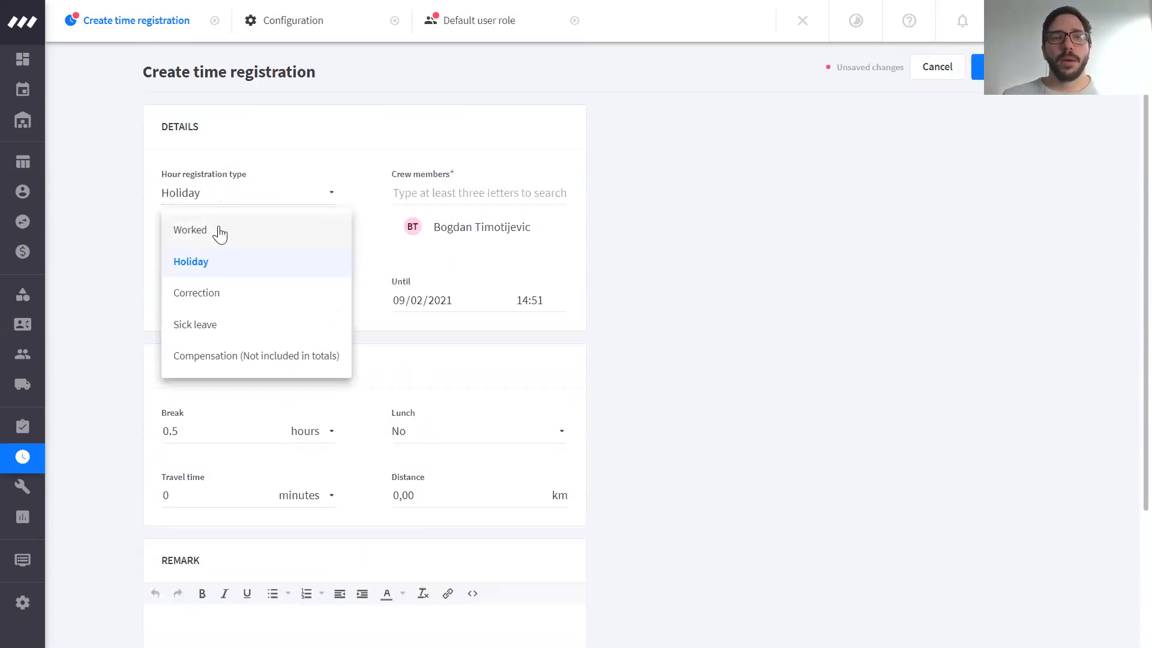
left_click(220, 294)
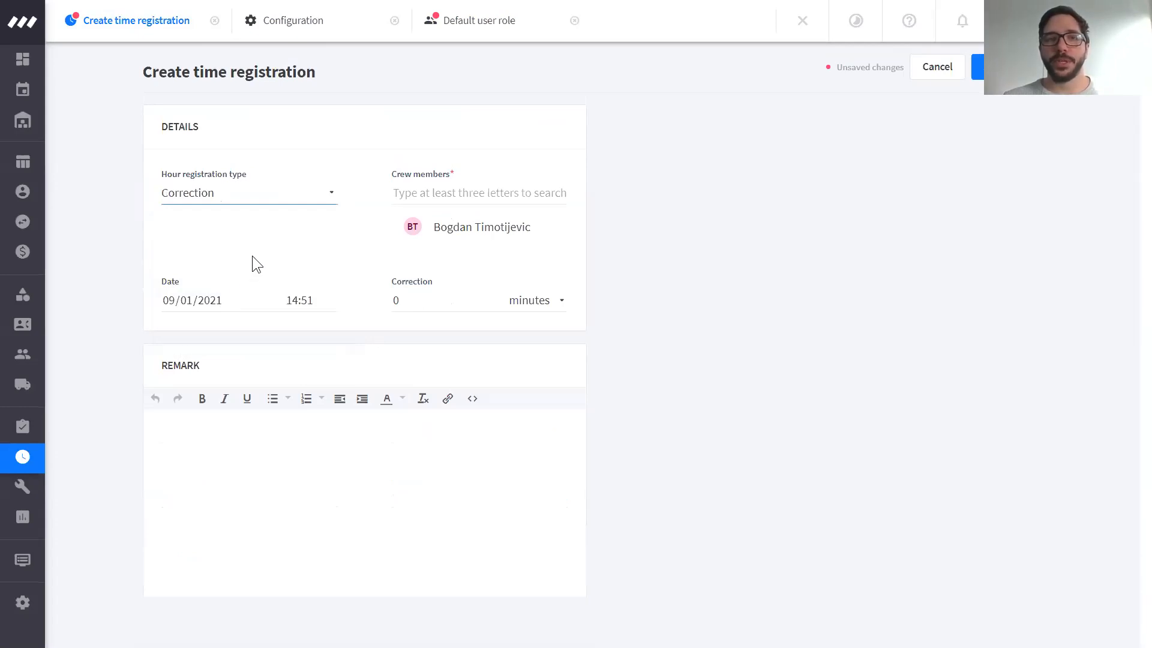
left_click(285, 207)
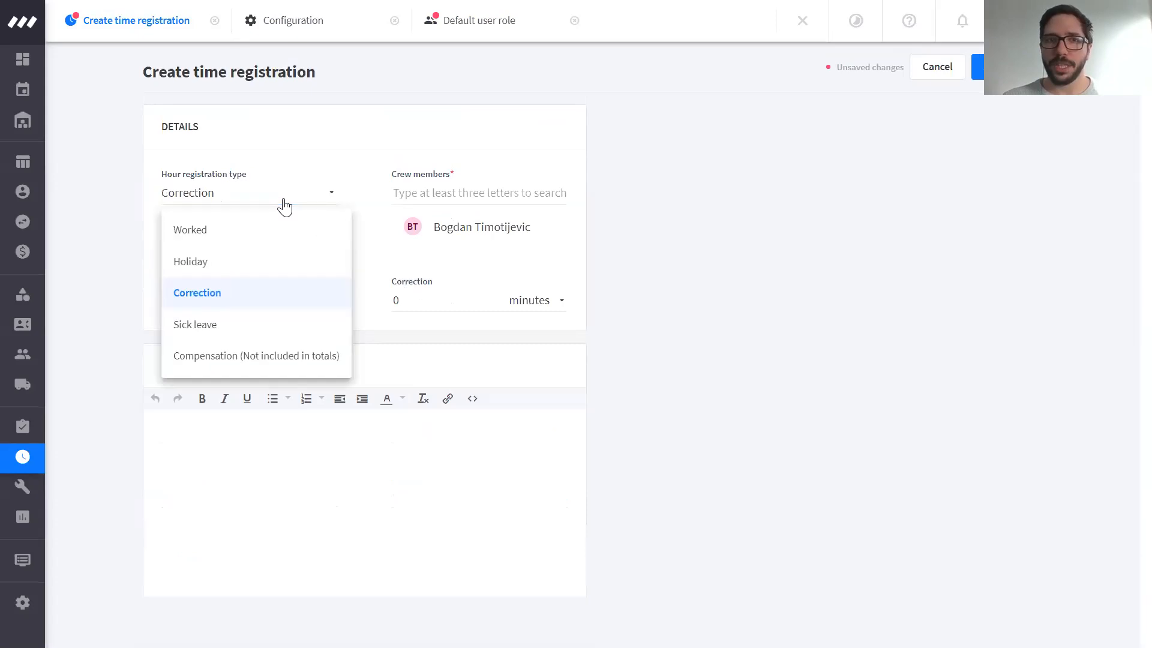
left_click(252, 327)
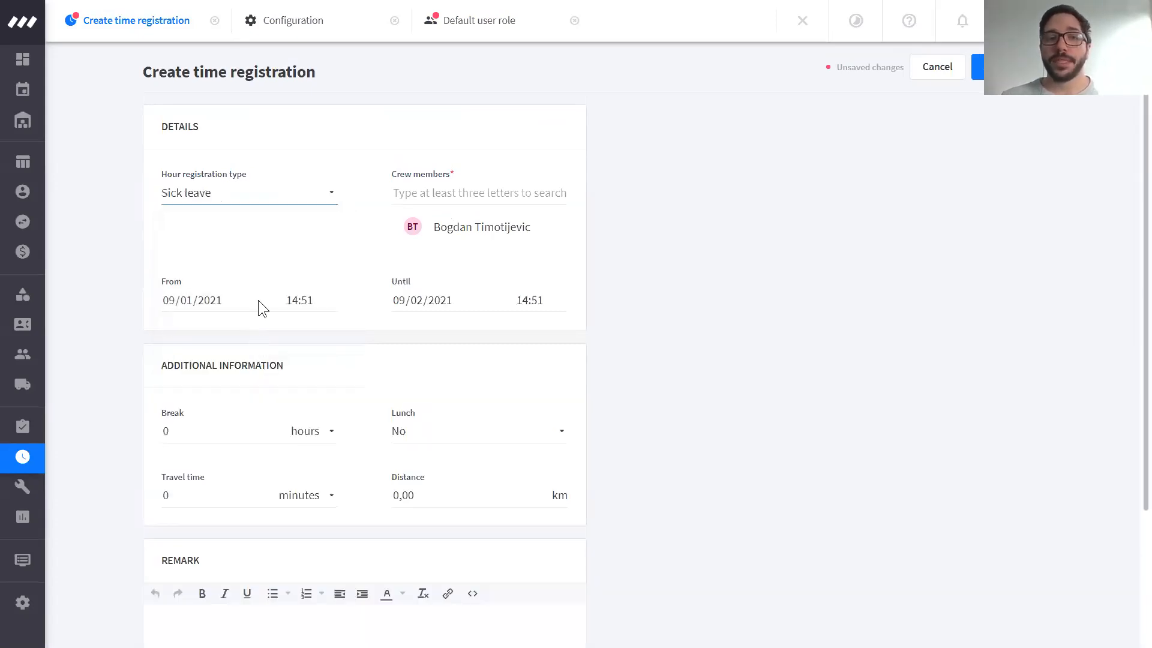
- Set the hour registration type to Compensation (Not included in totals) and remove the remaining crew member
left_click(277, 208)
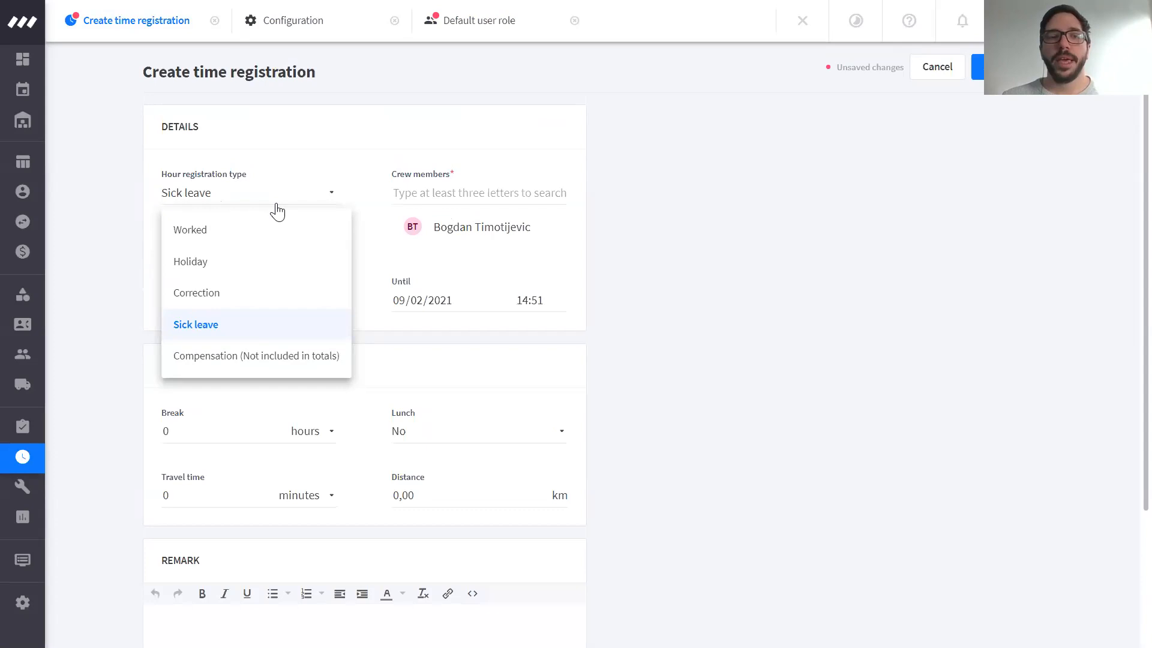
left_click(271, 359)
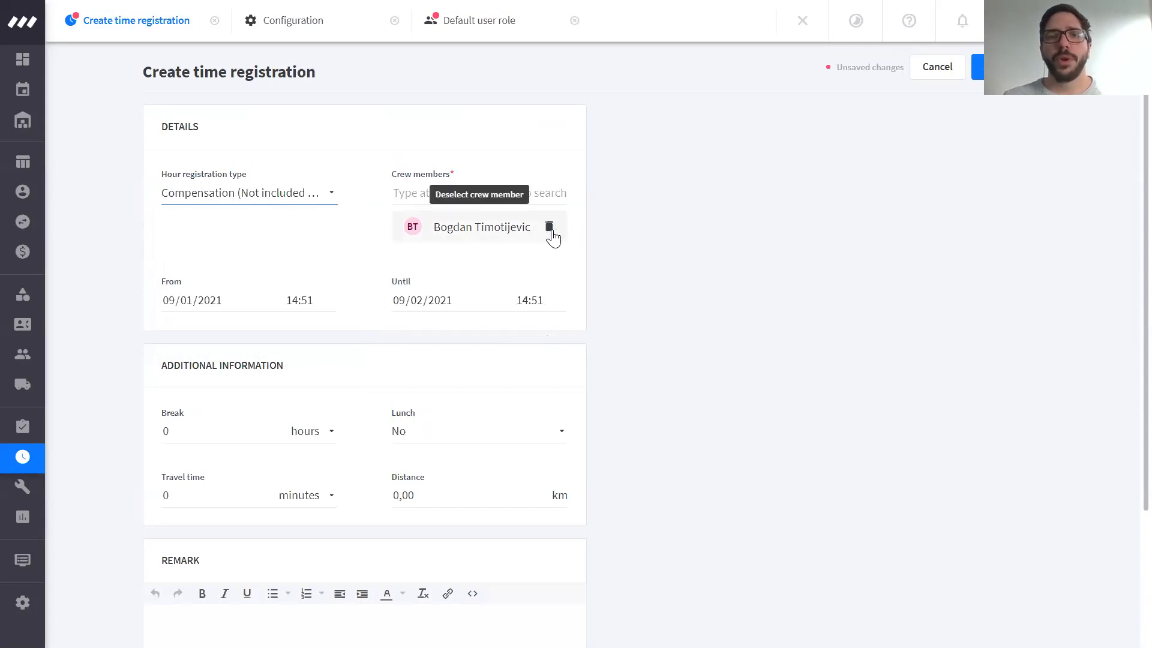
left_click(549, 228)
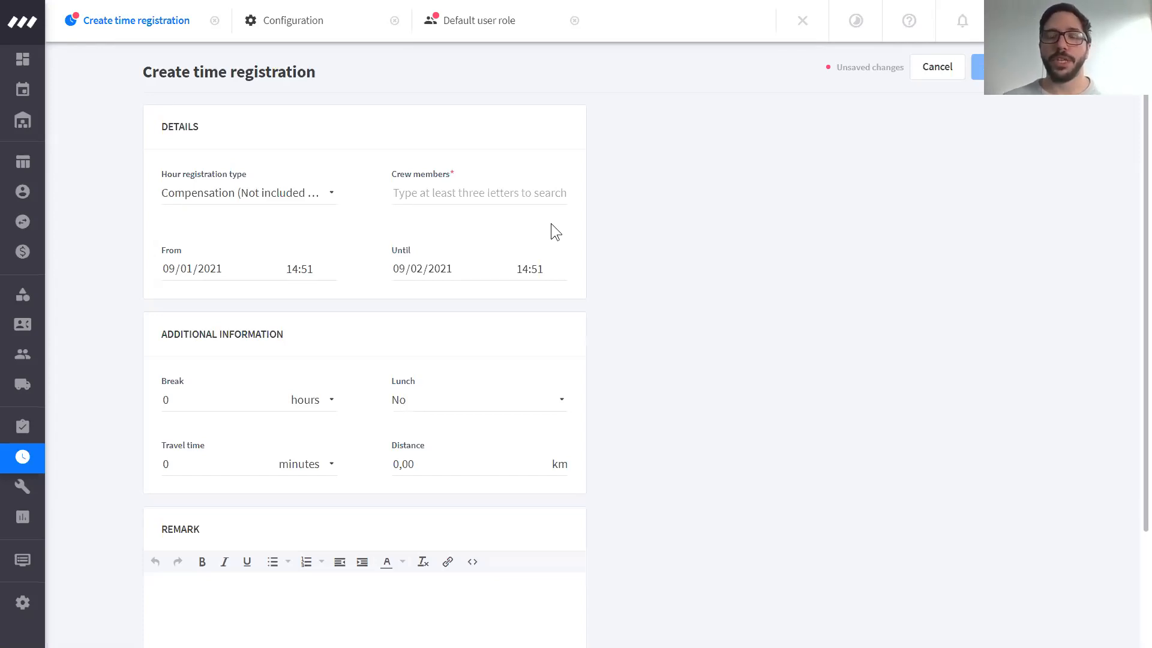
left_click(542, 198)
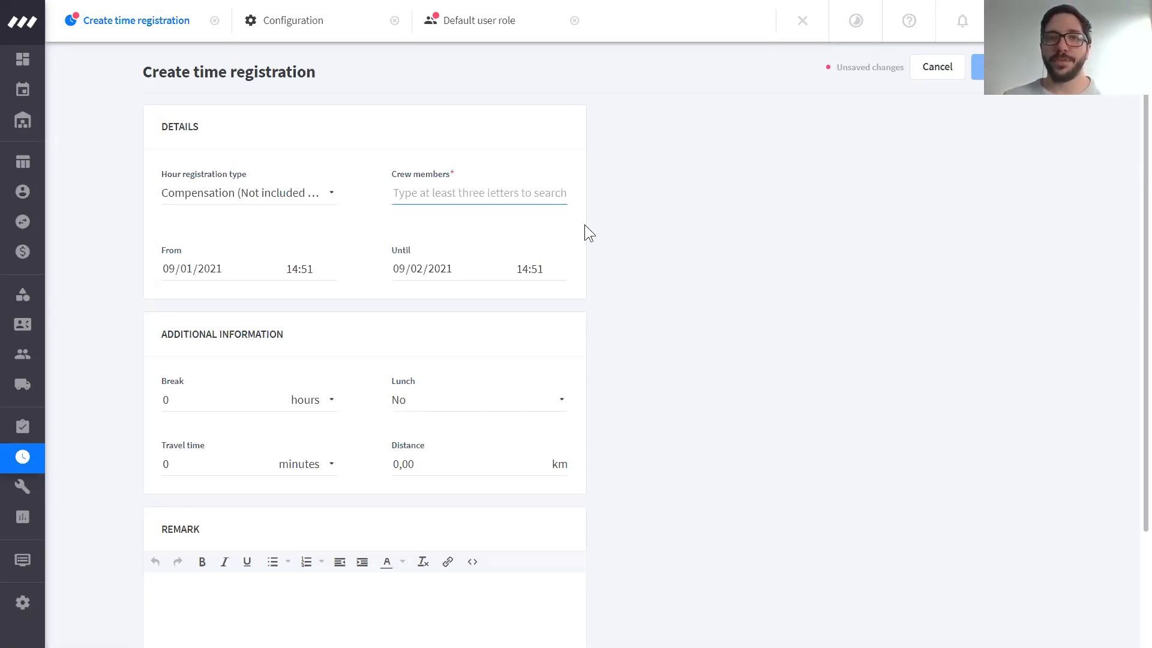
- Search for three crew members by first name and add each one to the time registration
type("amy")
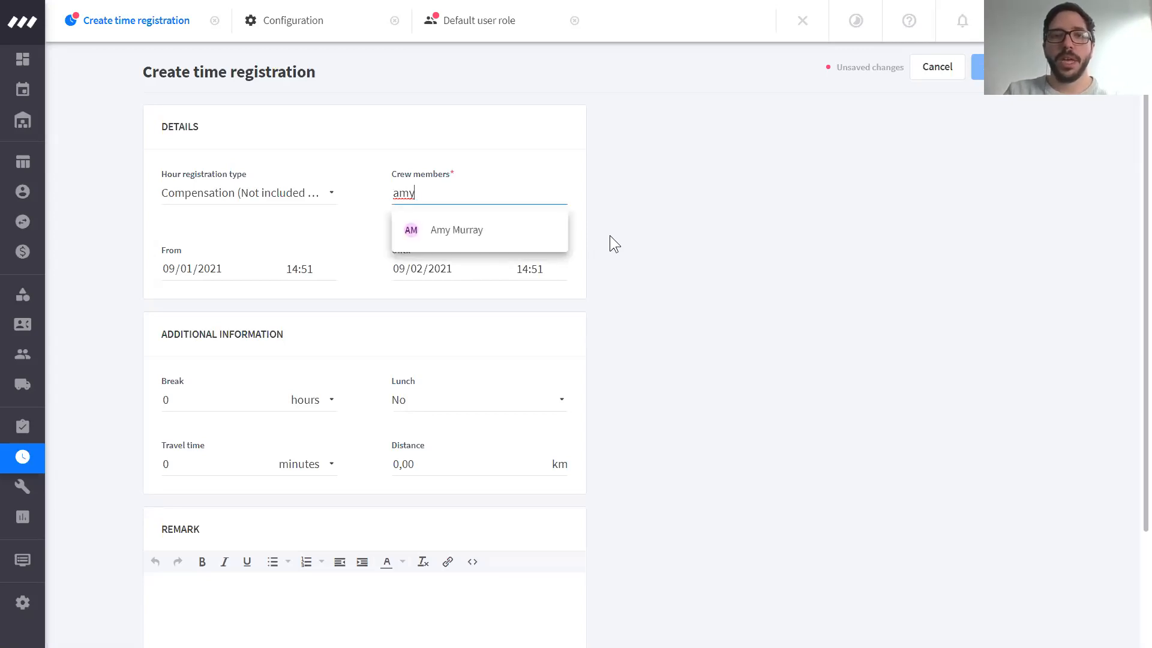
left_click(521, 239)
type("marc")
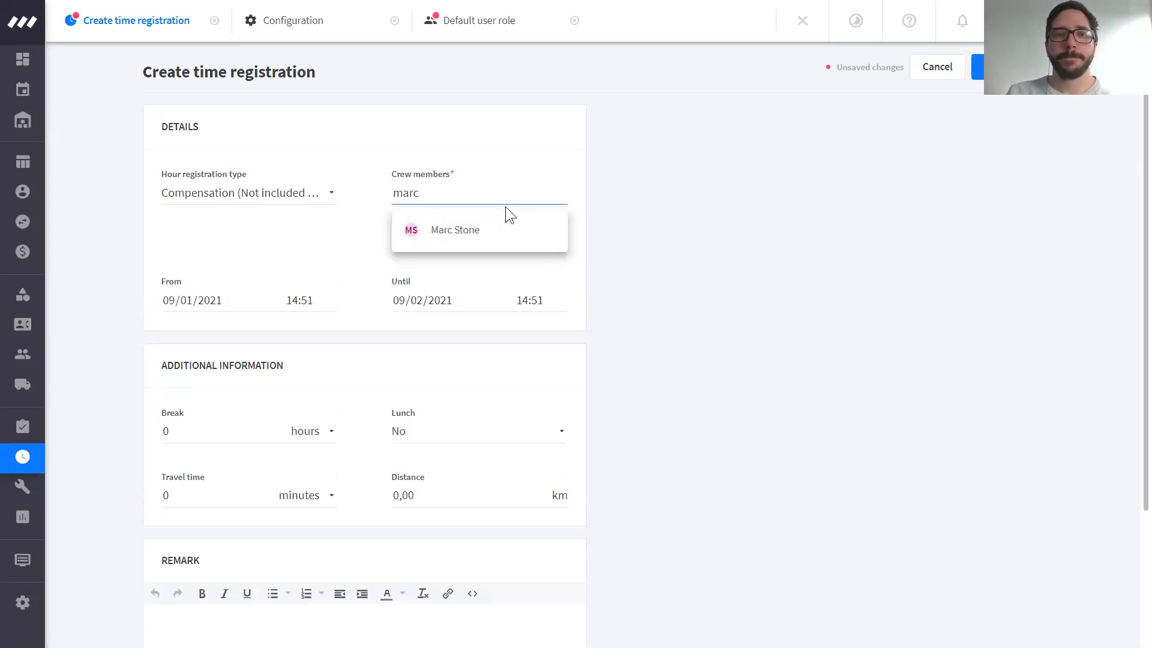
left_click(485, 246)
type("tom")
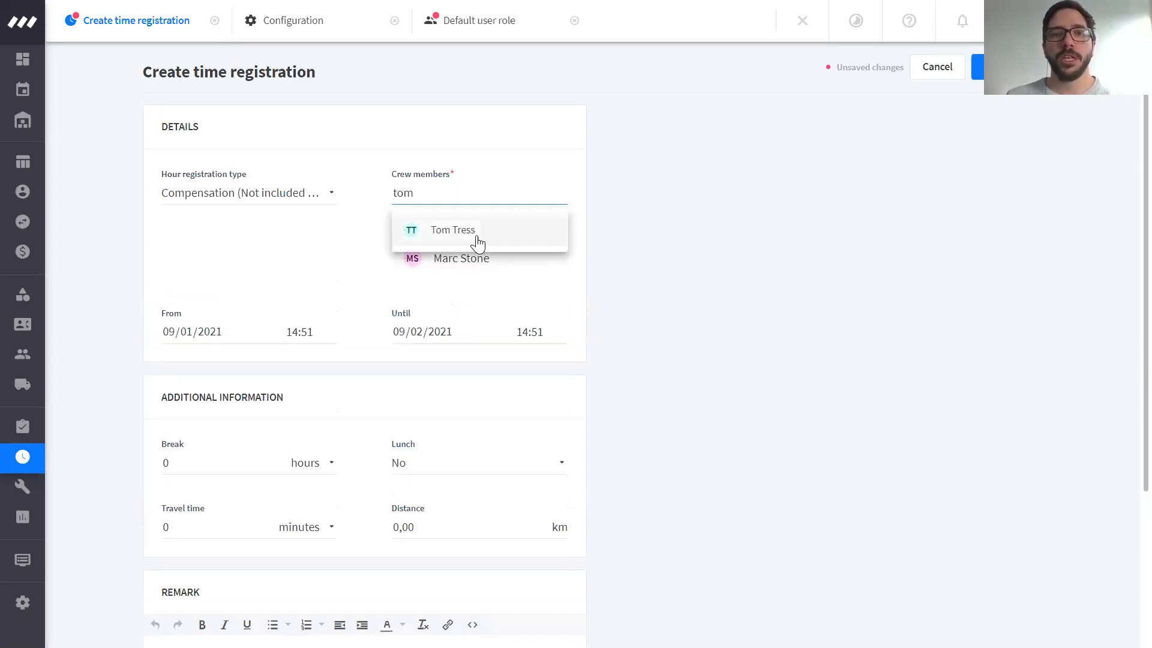
left_click(477, 240)
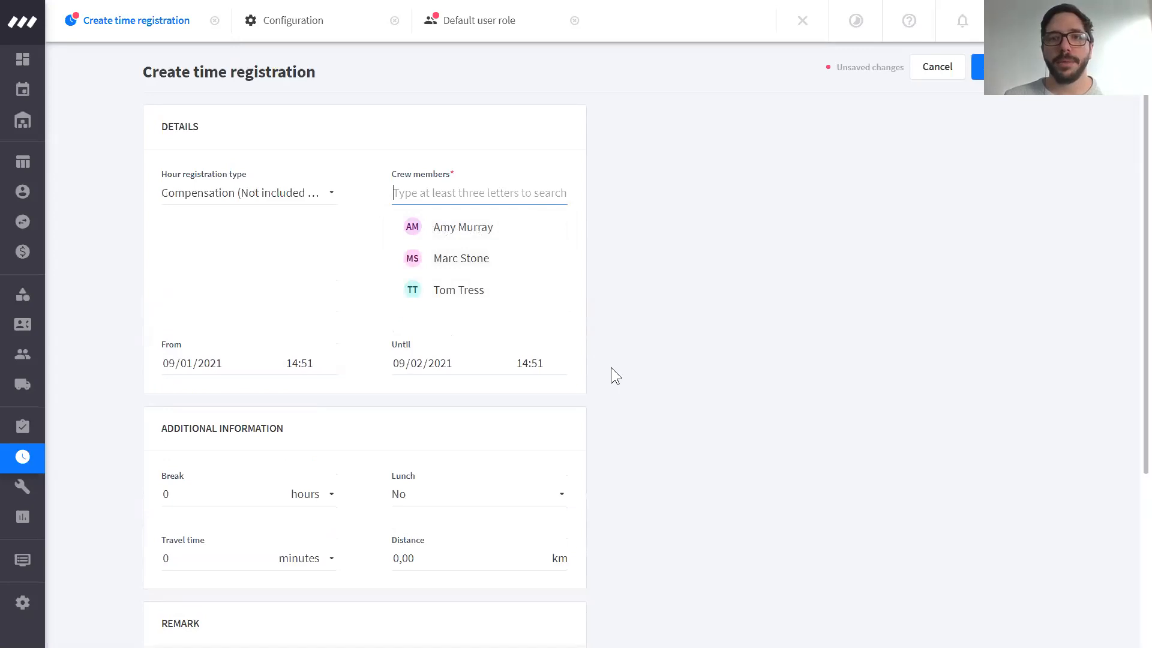
- Set the hour registration type to Worked and look through the crew's planned activities
left_click(290, 196)
left_click(232, 240)
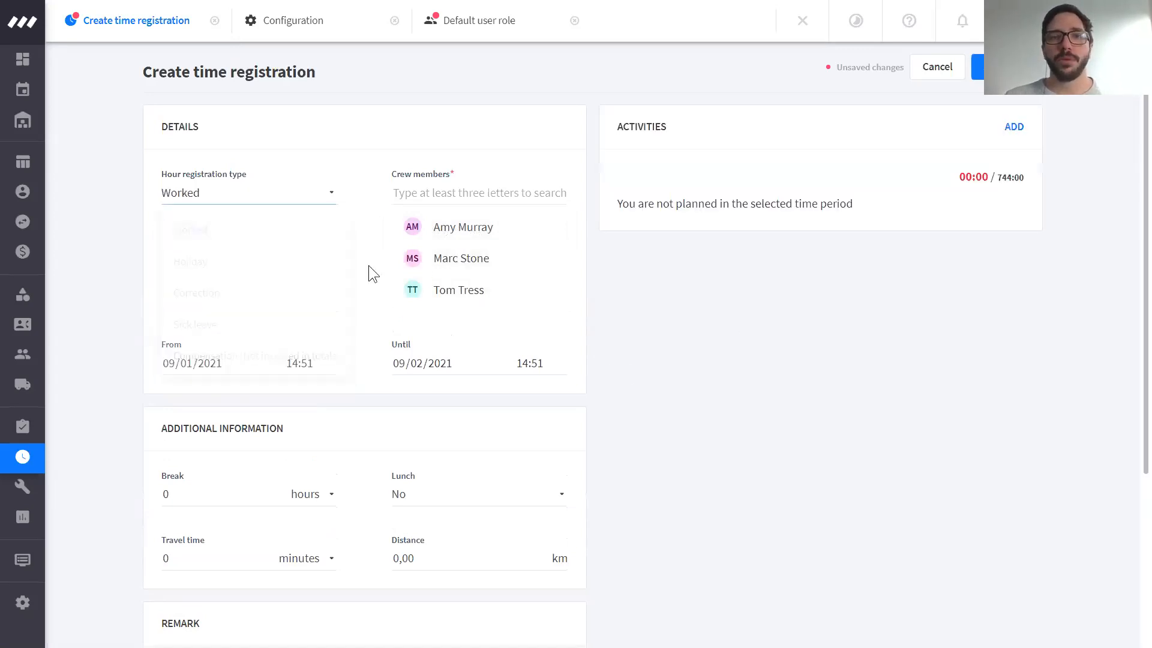
left_click(232, 201)
left_click(234, 200)
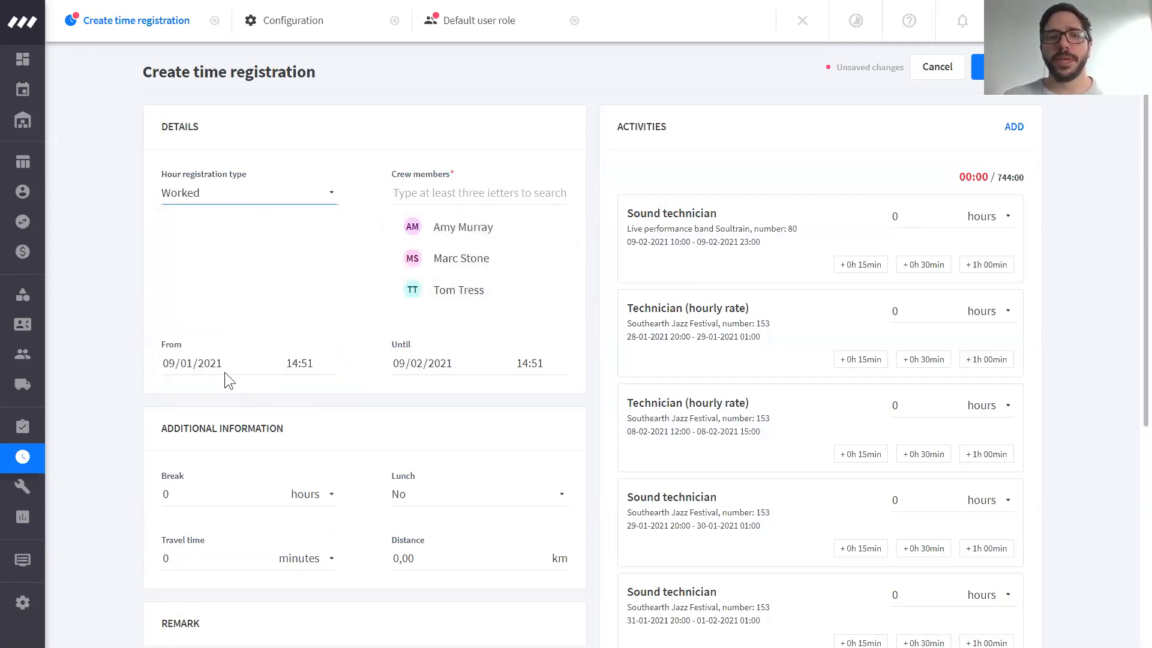
scroll(665, 468, "down", 5)
scroll(658, 482, "up", 5)
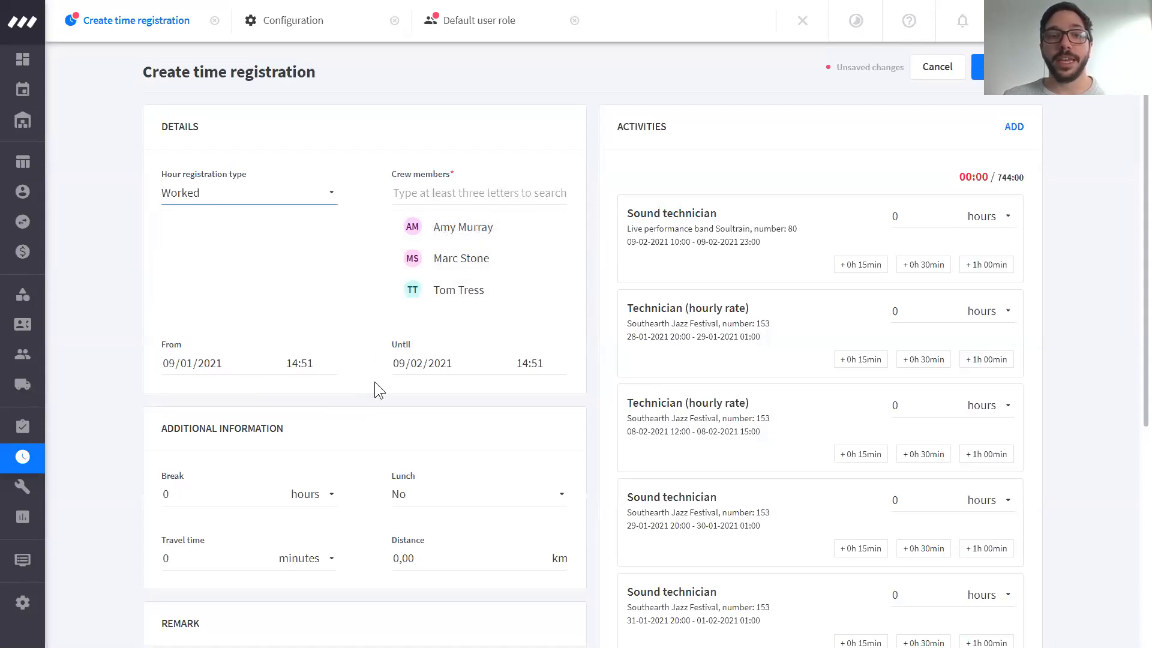
- Set the end time of the time registration to 15:00
left_click(522, 364)
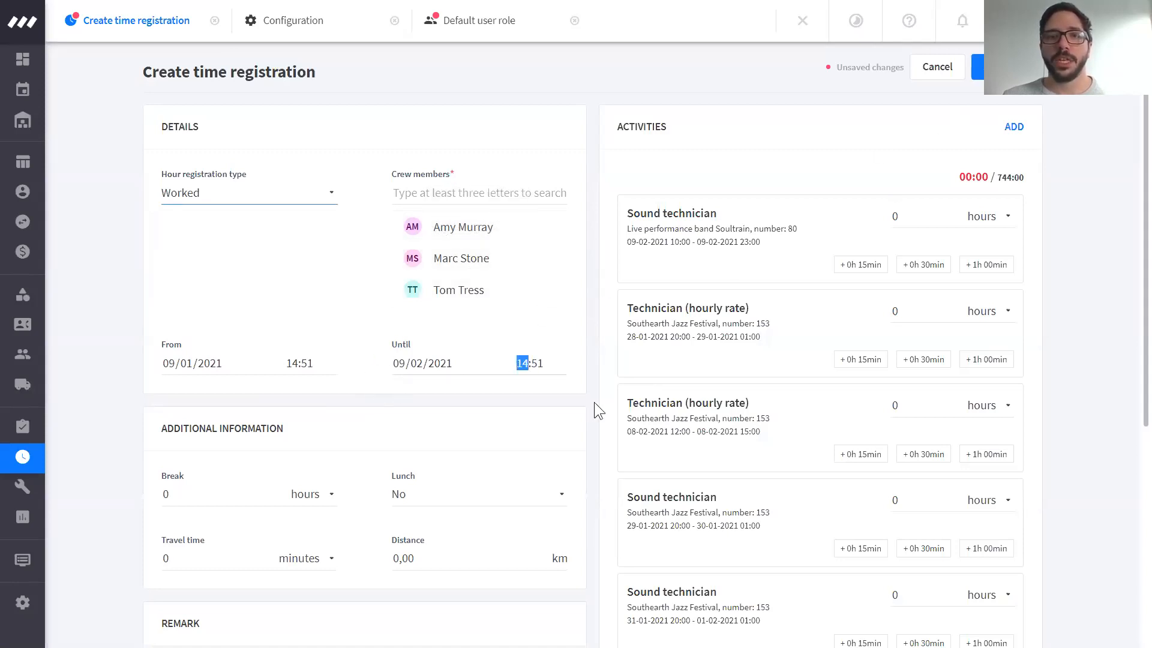
double_click(537, 364)
type("15")
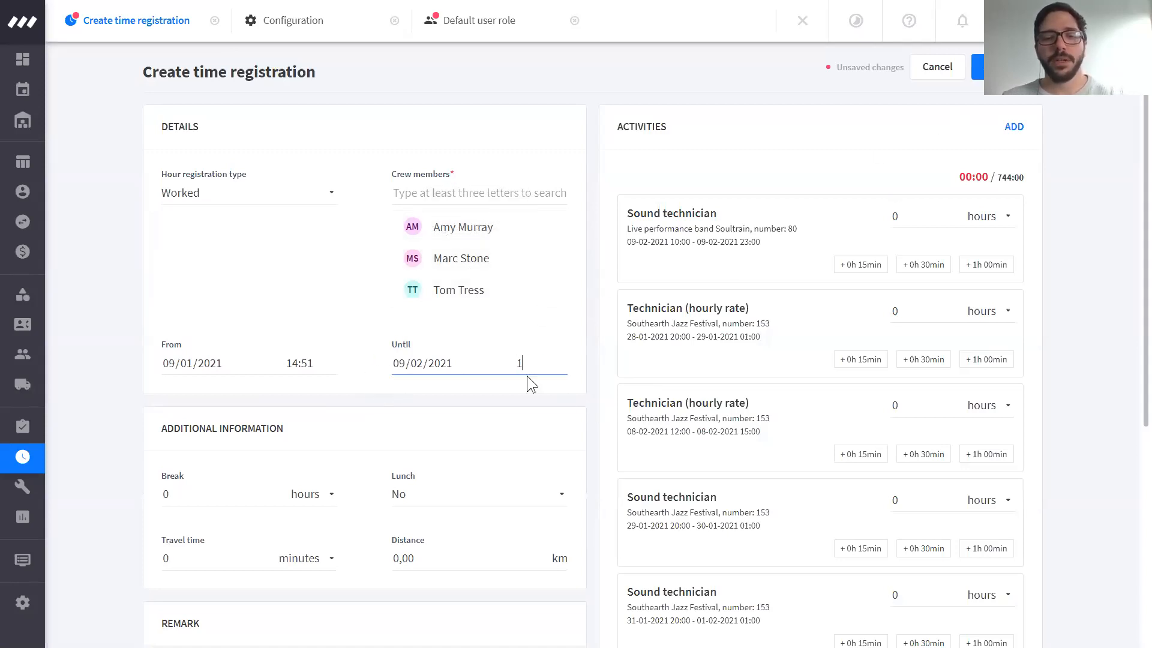
left_click(568, 397)
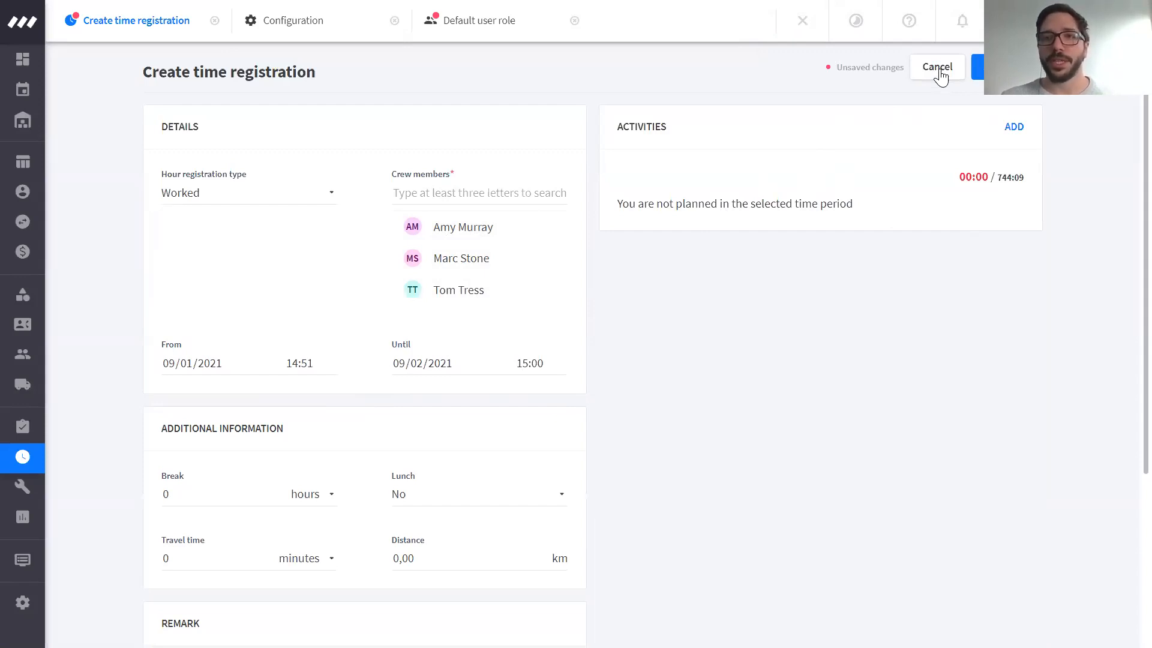
- Add a custom activity named "Warhouse clean" and register 2 hours for it
left_click(1013, 126)
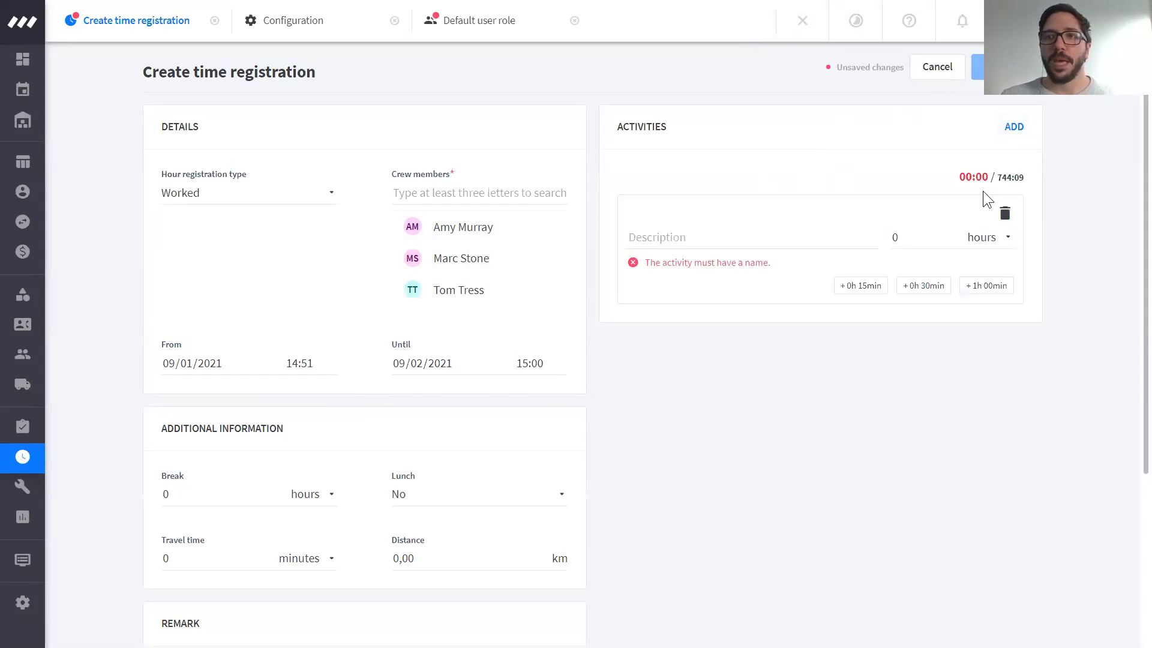
left_click(687, 243)
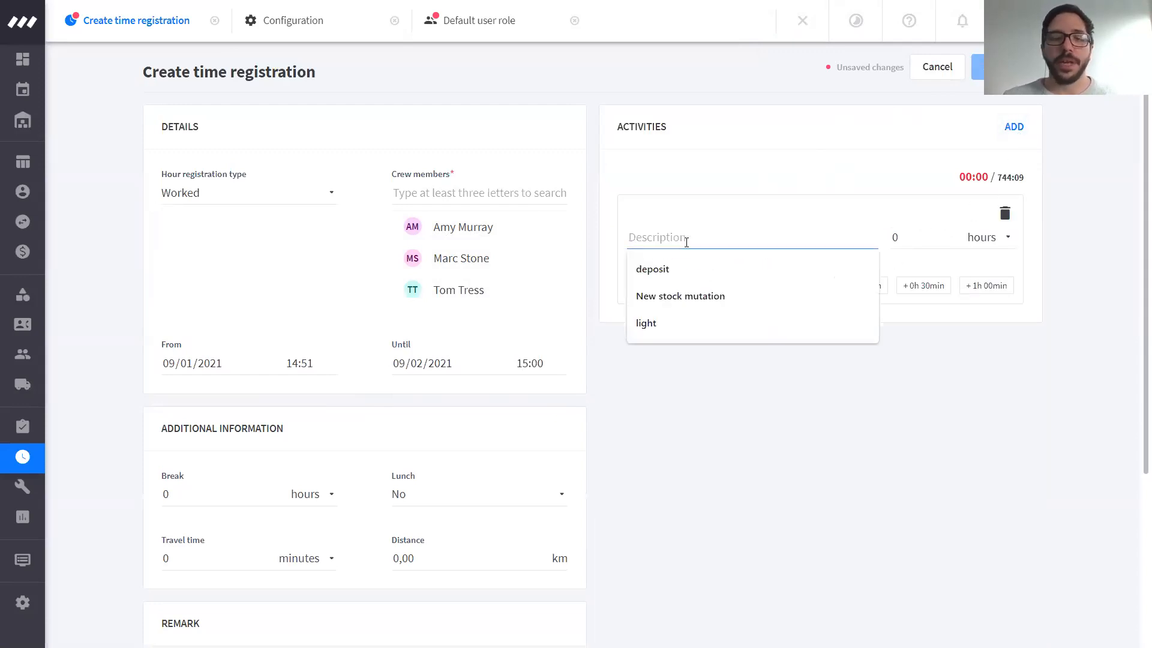
type("WAh")
key("BackSpace")
key("BackSpace")
type("arhouse clean")
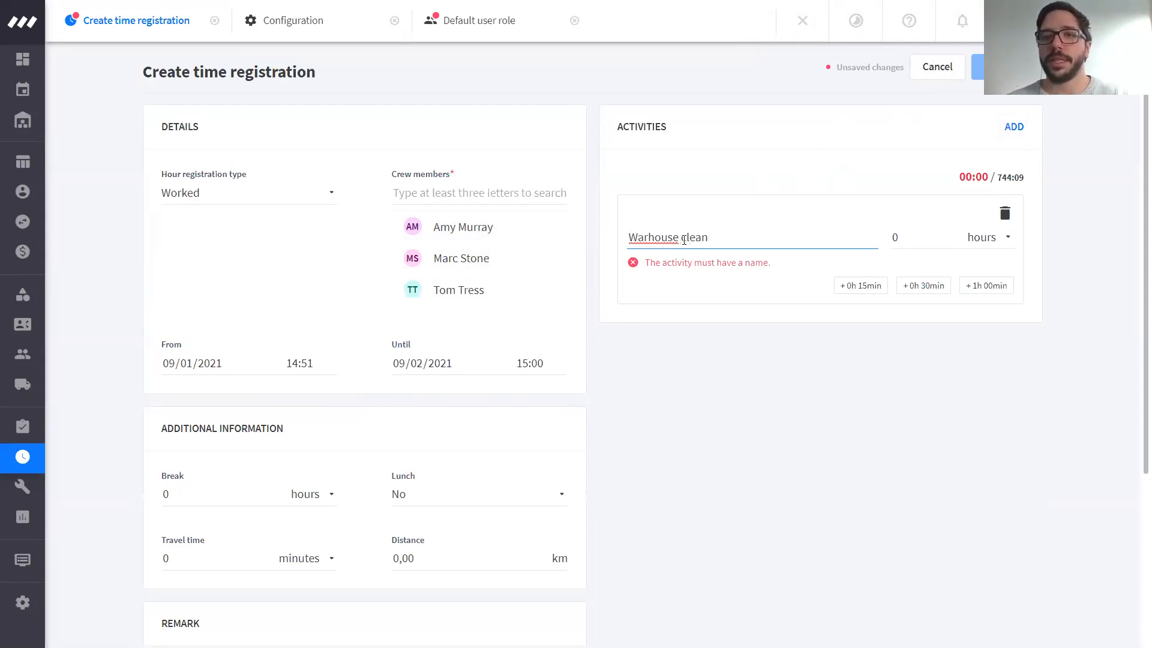
left_click(895, 237)
type("2")
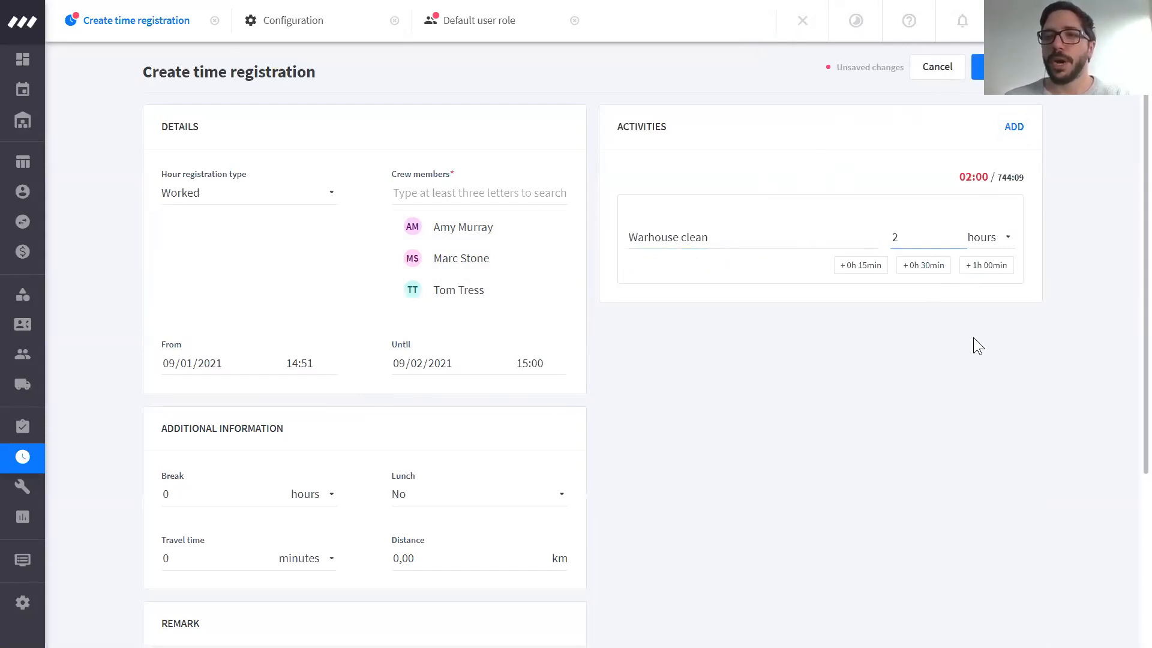
- Add and remove an empty second activity, and try to save the time registration
left_click(1011, 127)
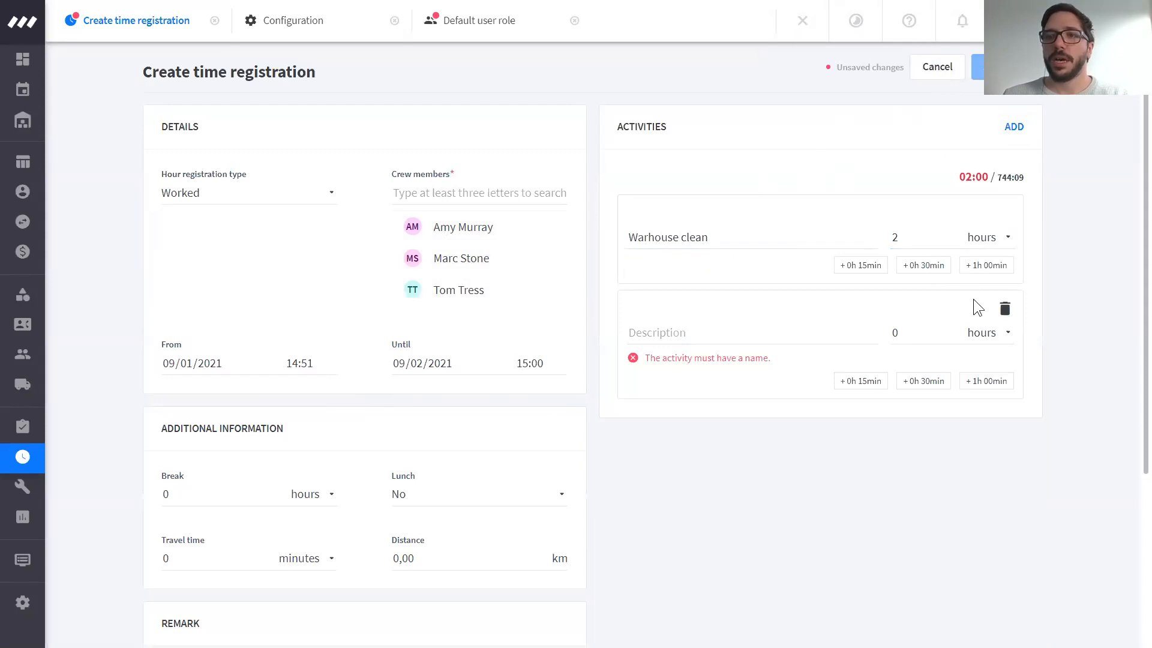
left_click(1008, 309)
left_click(1005, 67)
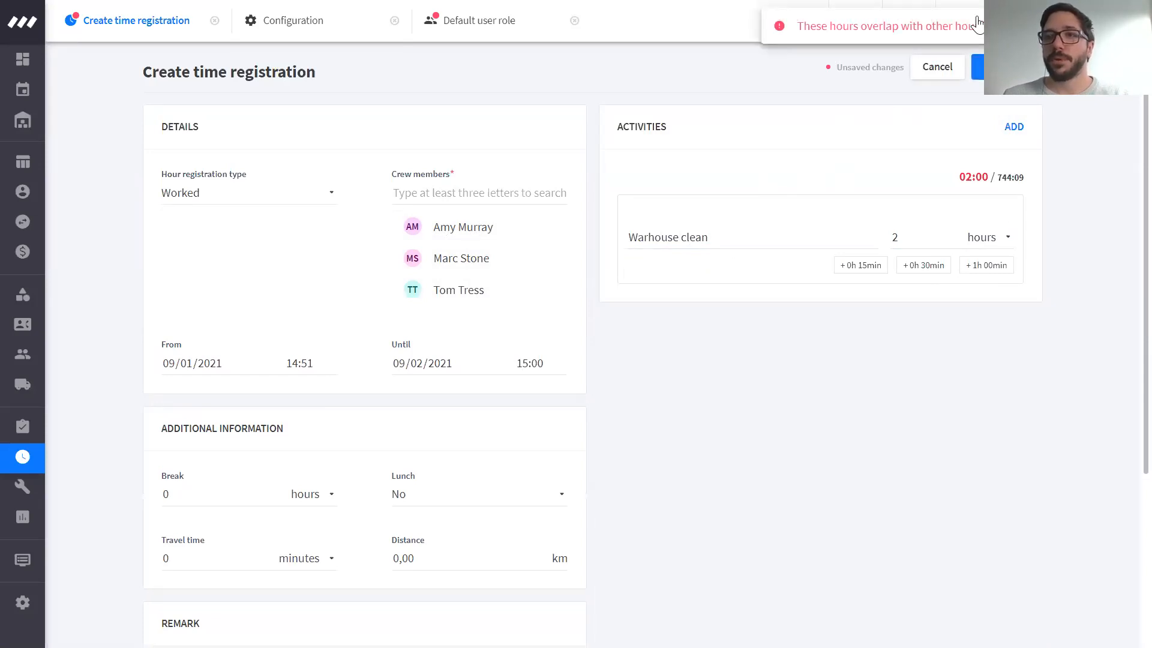
left_click(941, 74)
left_click(826, 266)
left_click(223, 201)
left_click(223, 201)
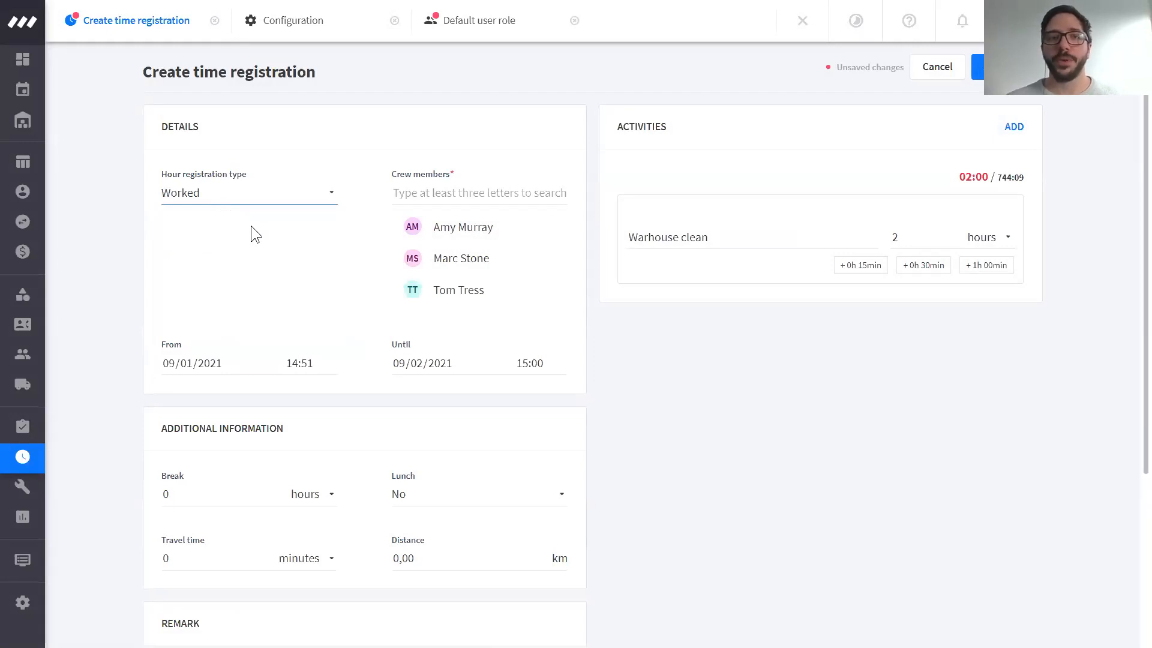
- Reopen the default user role from the configuration and enable its Time registration module
left_click(13, 607)
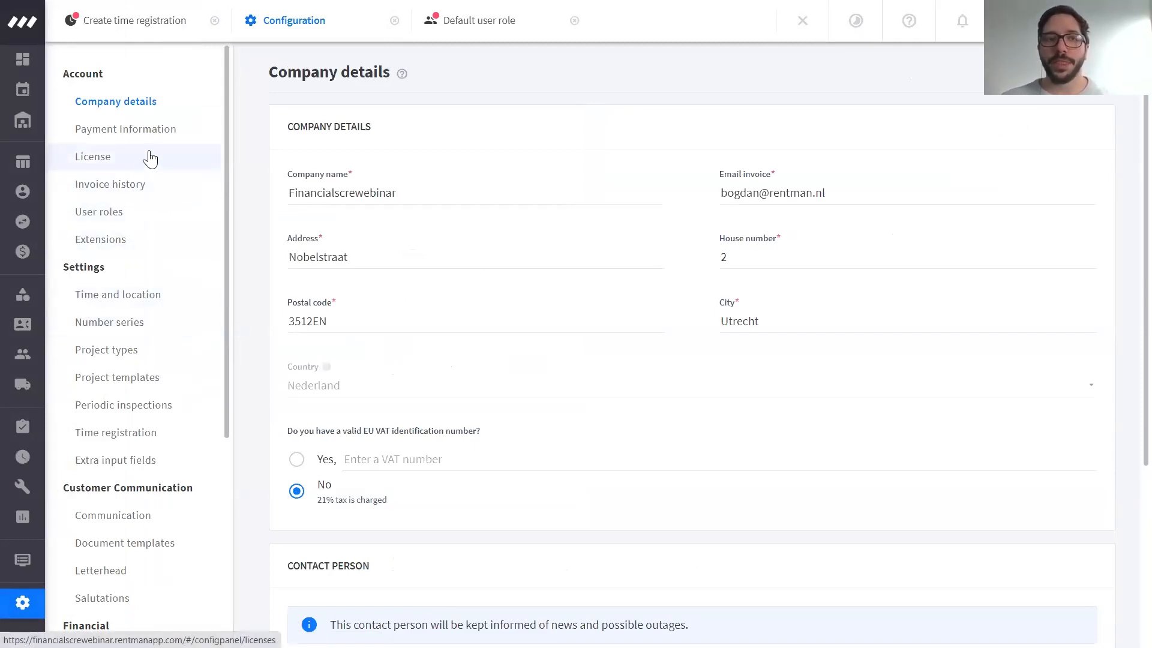
left_click(138, 219)
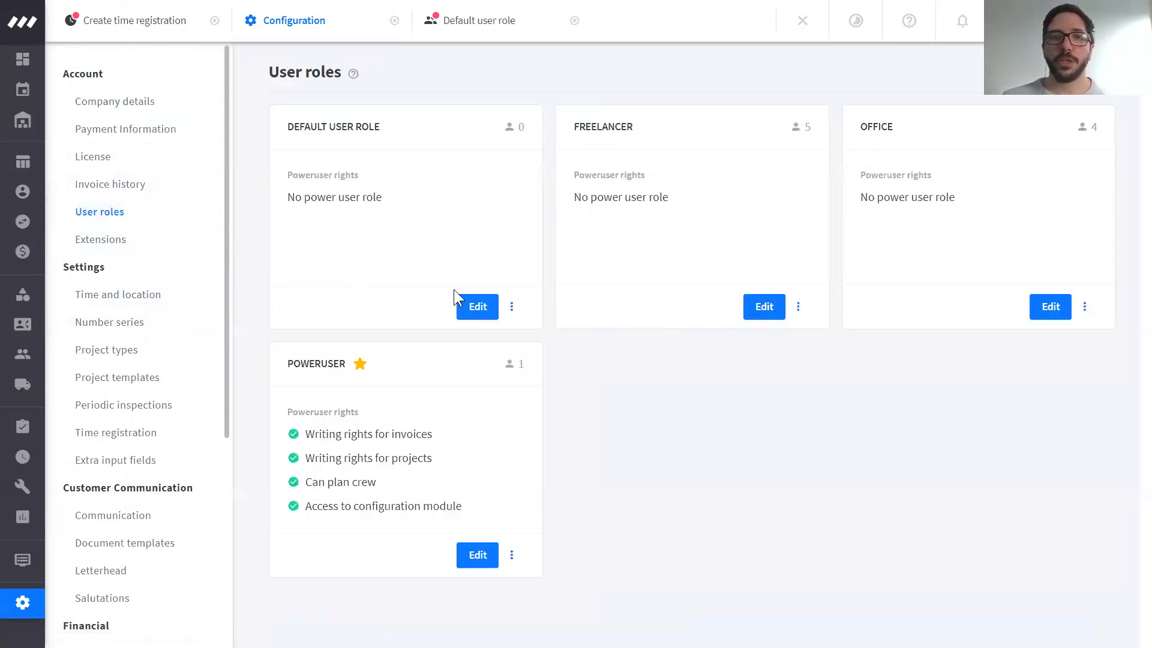
left_click(480, 307)
scroll(561, 351, "down", 10)
scroll(590, 353, "down", 10)
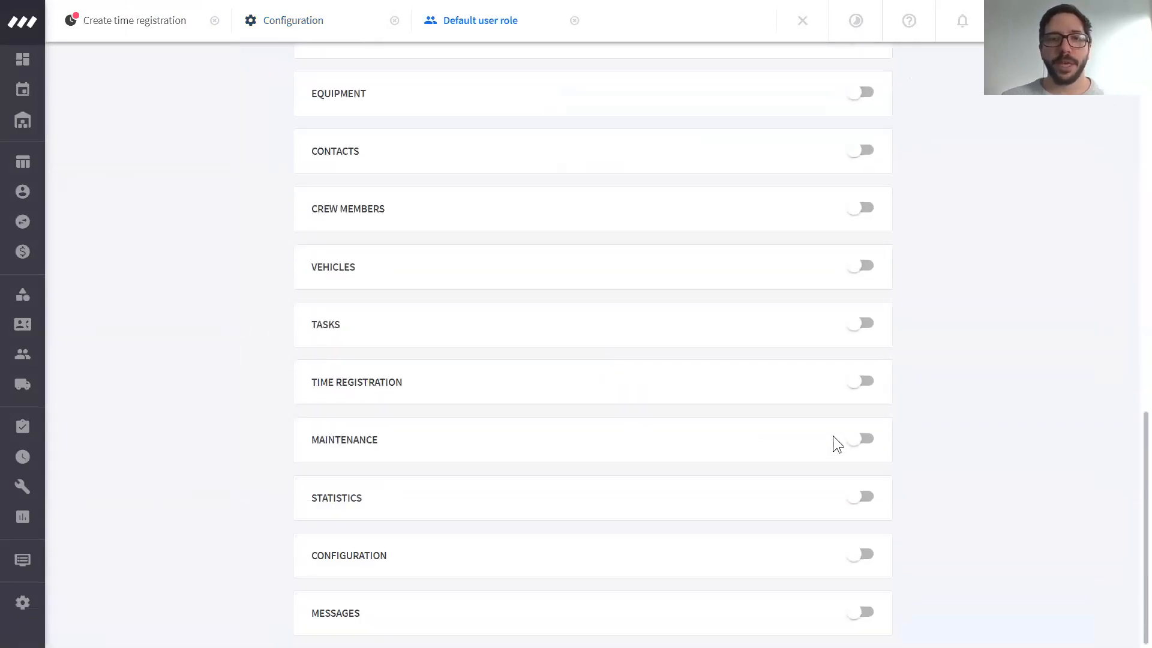
left_click(860, 383)
scroll(548, 510, "down", 1)
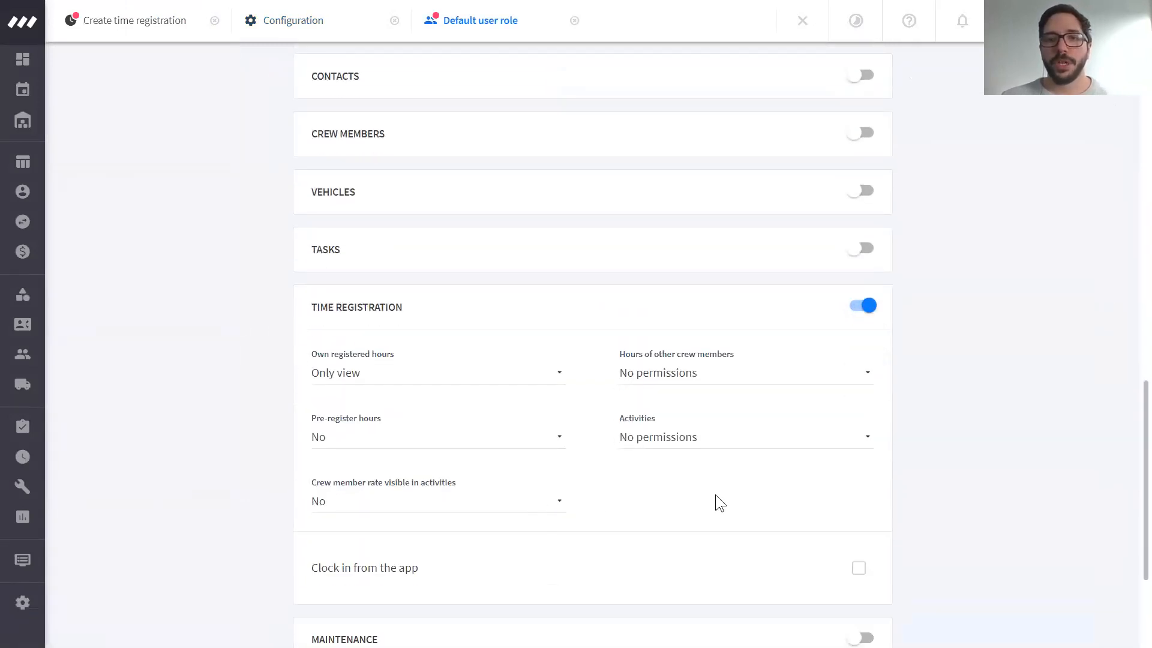
scroll(757, 483, "down", 1)
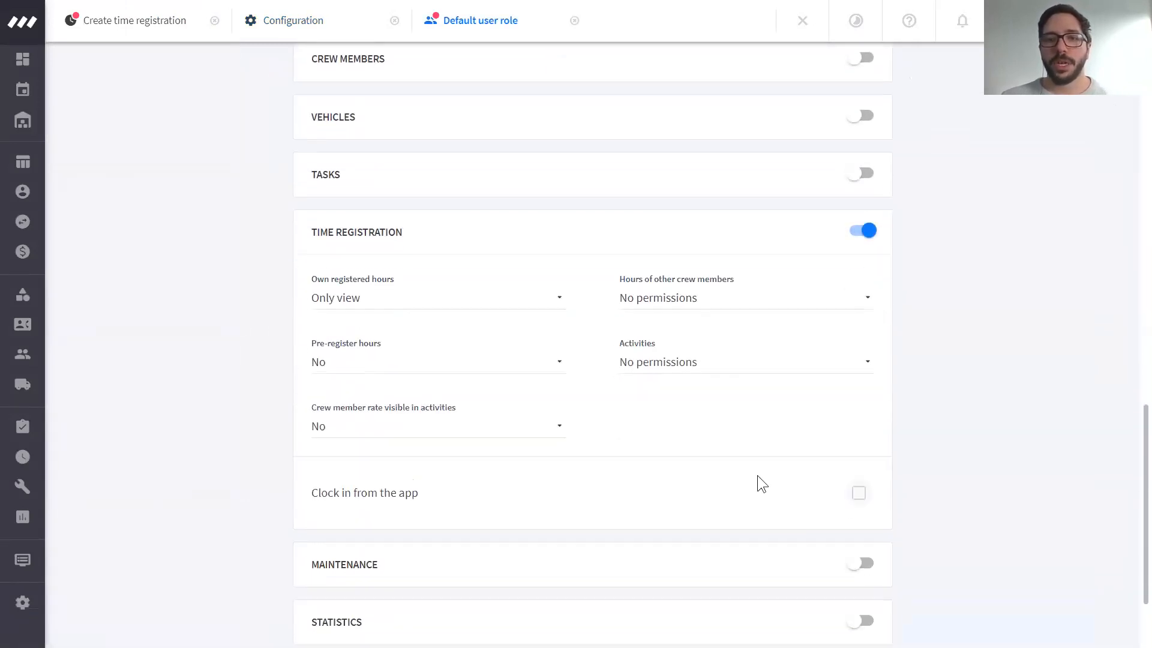
- Turn the role's Clock in from the app permission on and off again
left_click(858, 494)
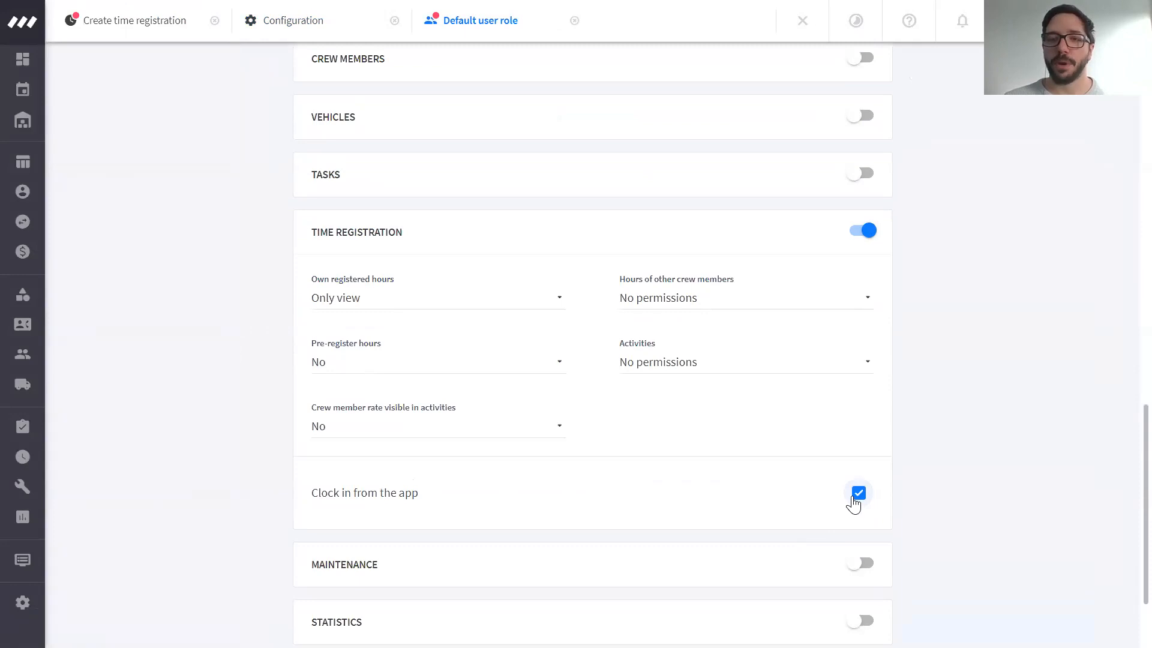
left_click(857, 497)
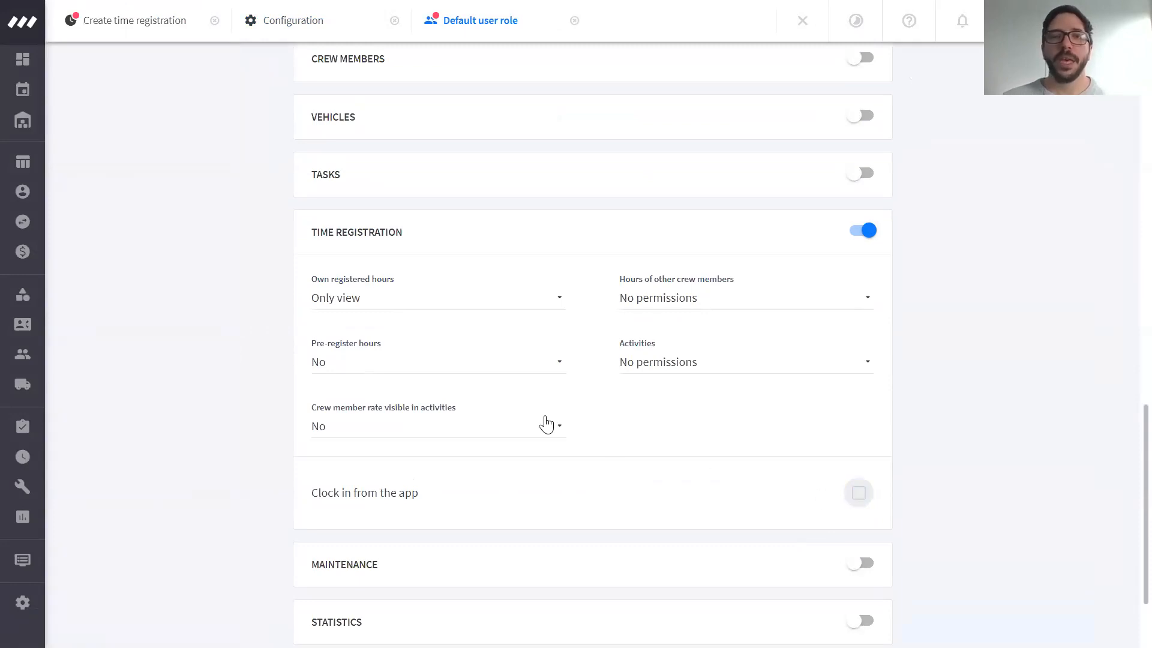
scroll(546, 420, "up", 7)
scroll(550, 409, "up", 8)
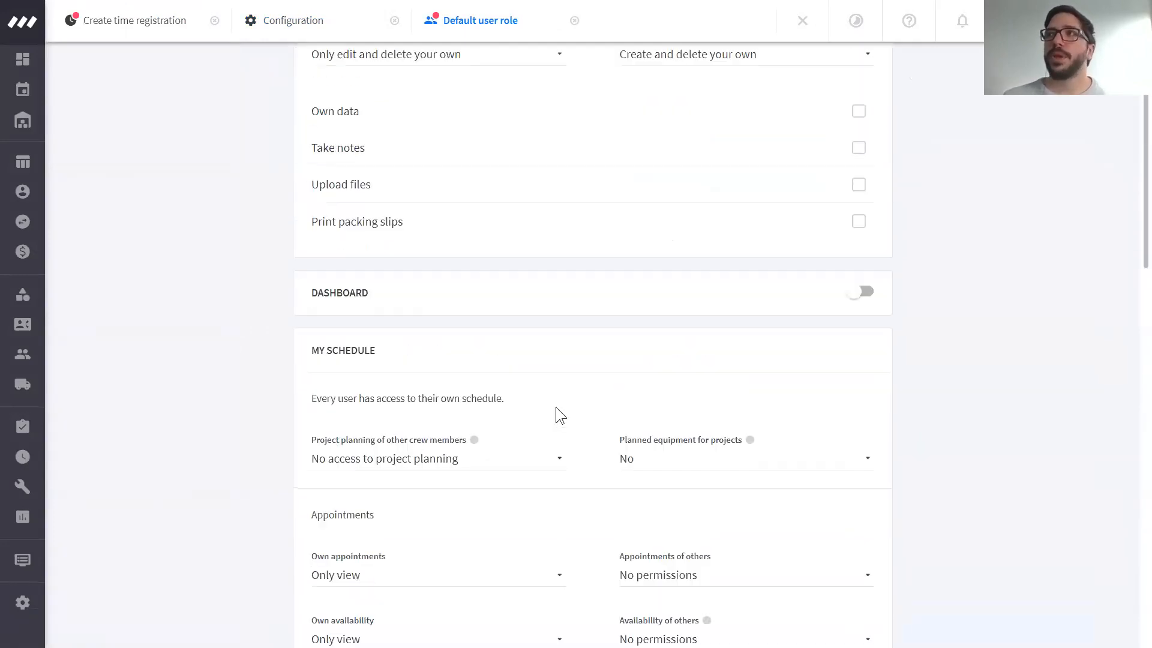
scroll(552, 405, "up", 3)
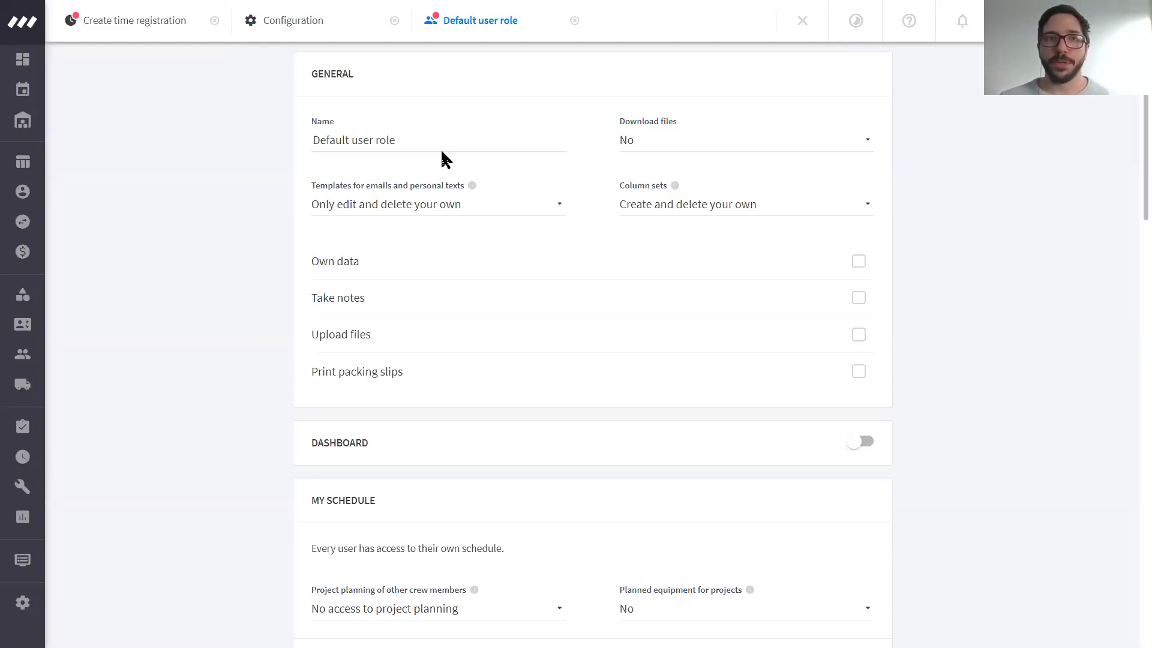
- Close the time registration and the default user role without saving, and close the configuration
left_click(214, 21)
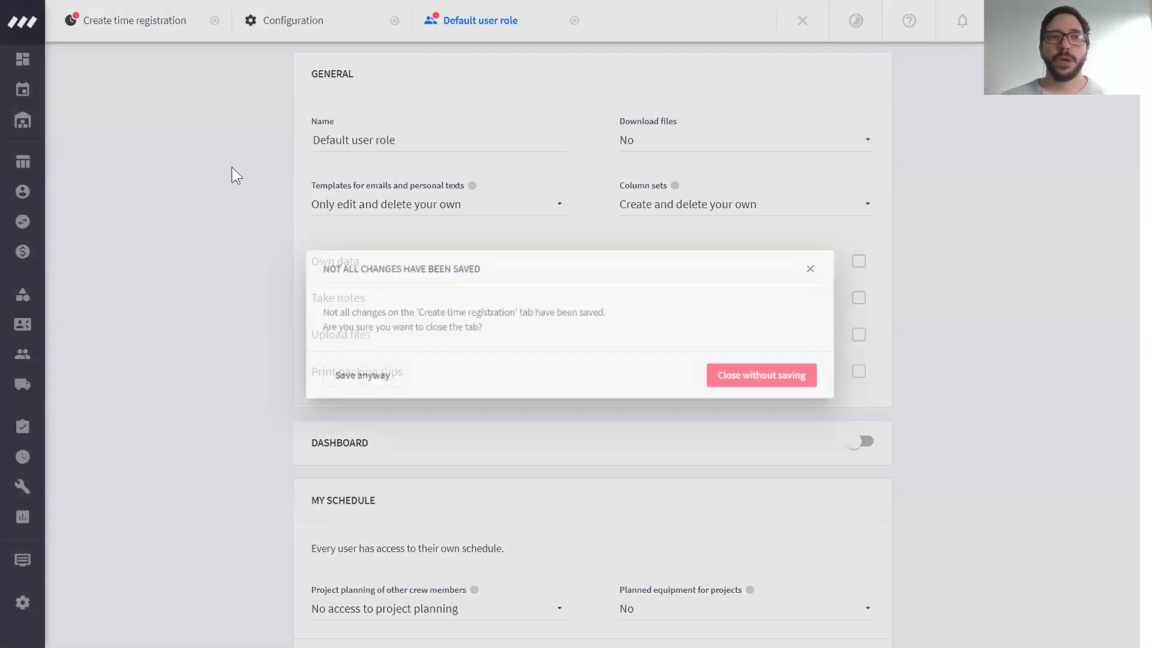
left_click(771, 378)
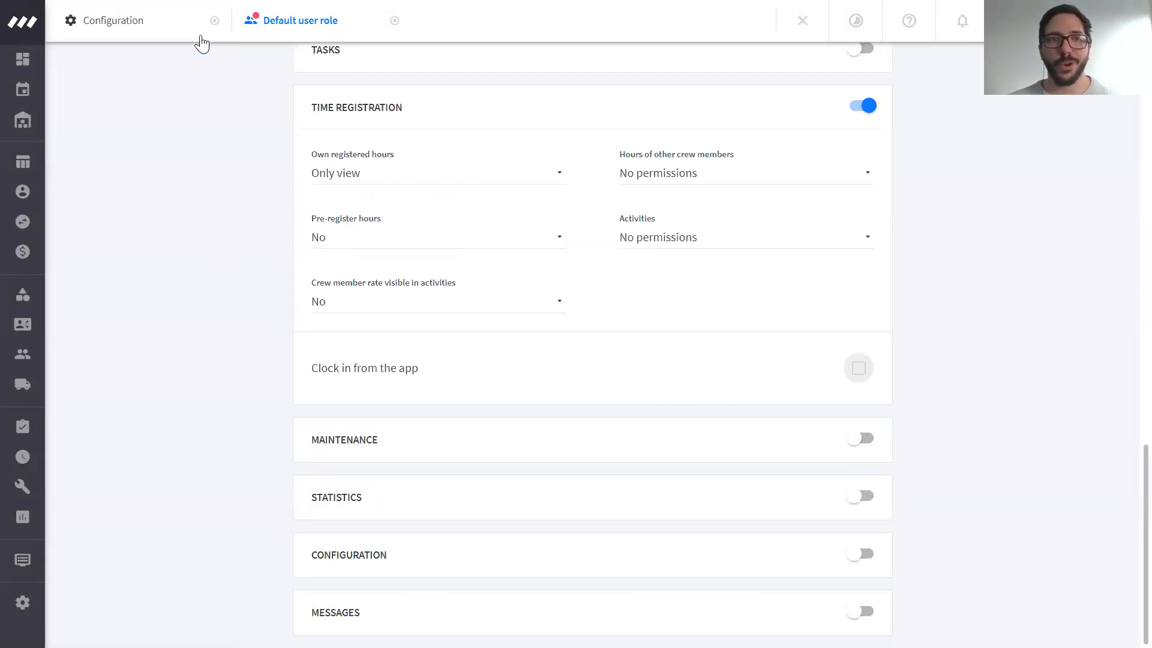
left_click(215, 20)
left_click(214, 21)
left_click(759, 384)
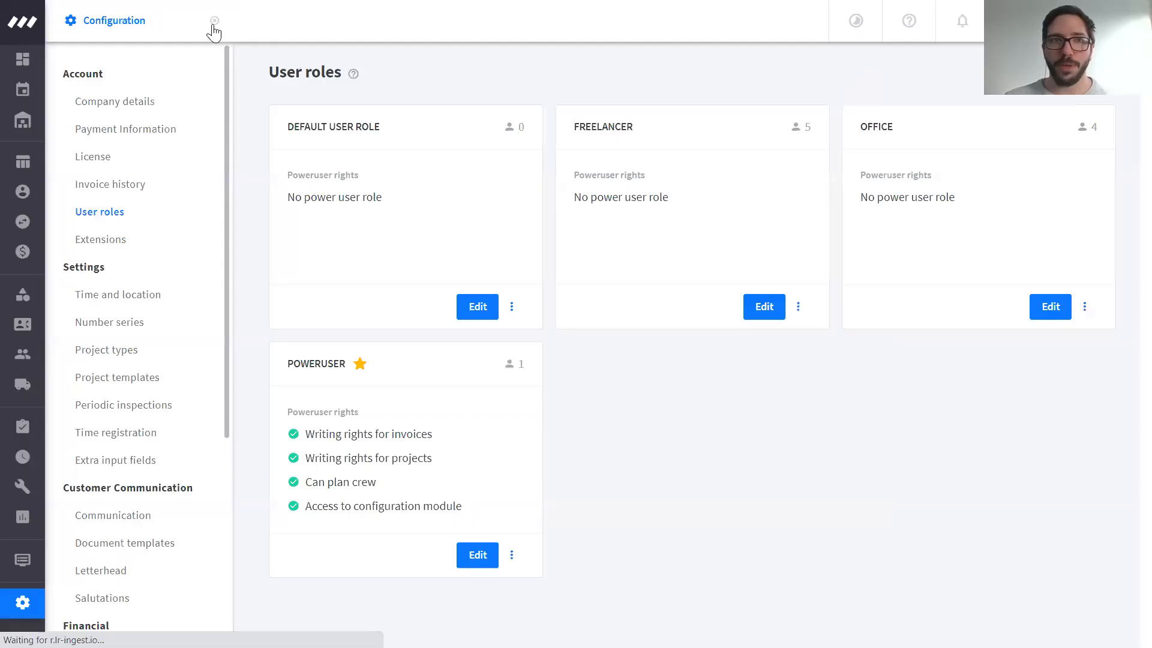
left_click(215, 20)
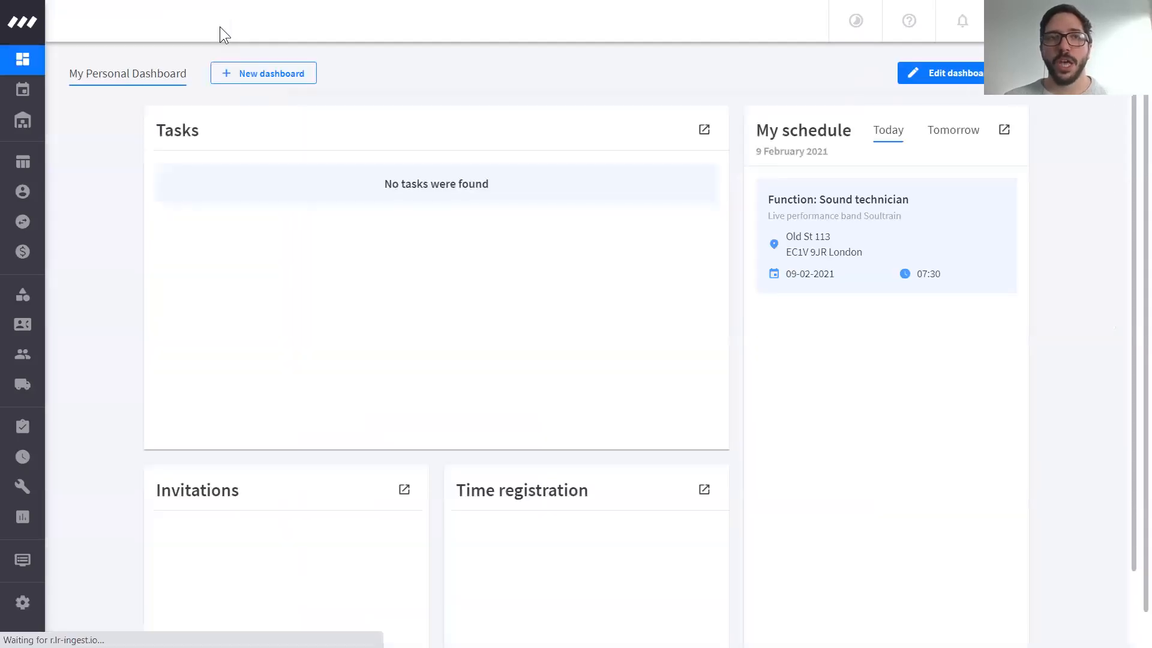
- Go to the projects overview, clear the current selection and open Webinar Project
mouse_move(31, 161)
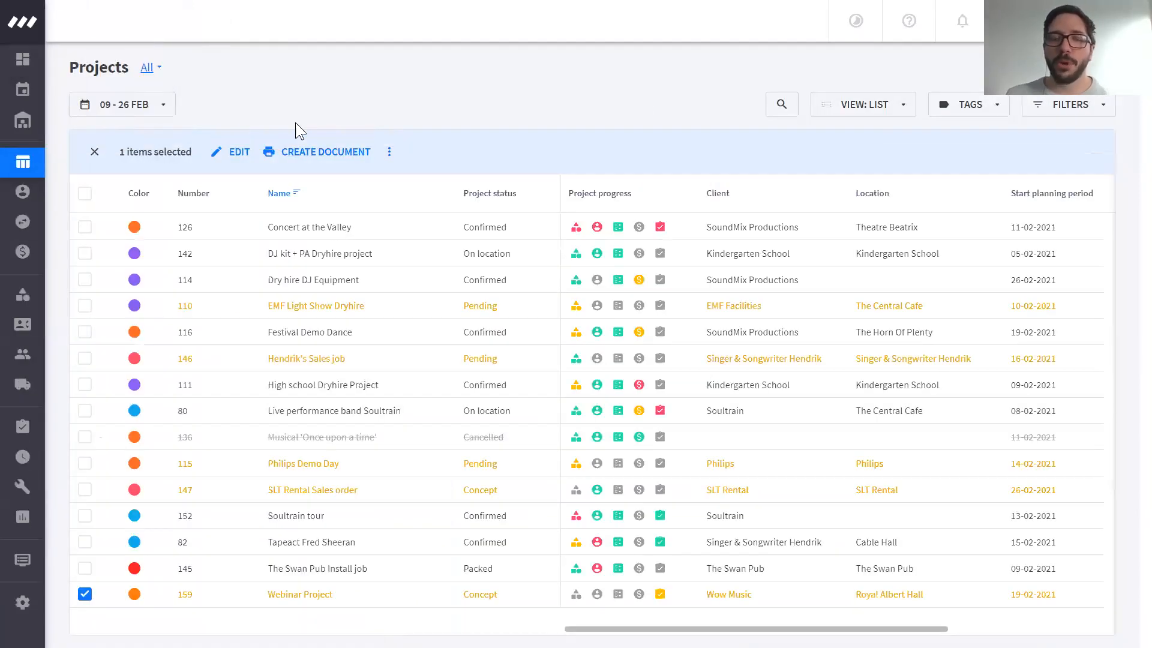
left_click(94, 153)
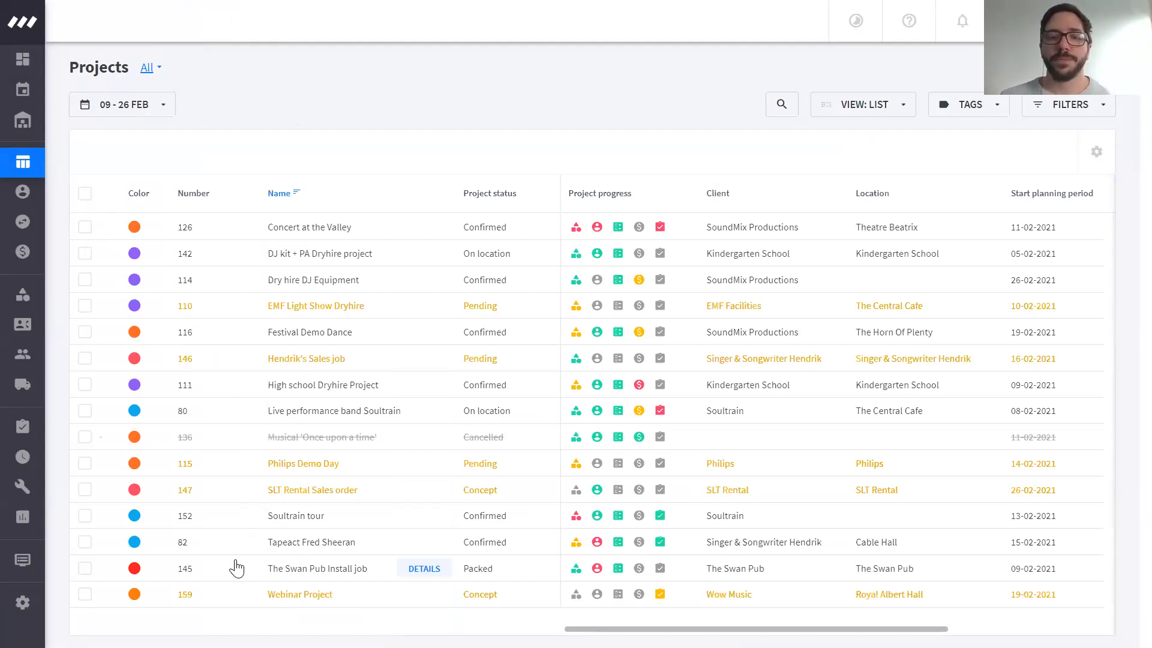
left_click(284, 600)
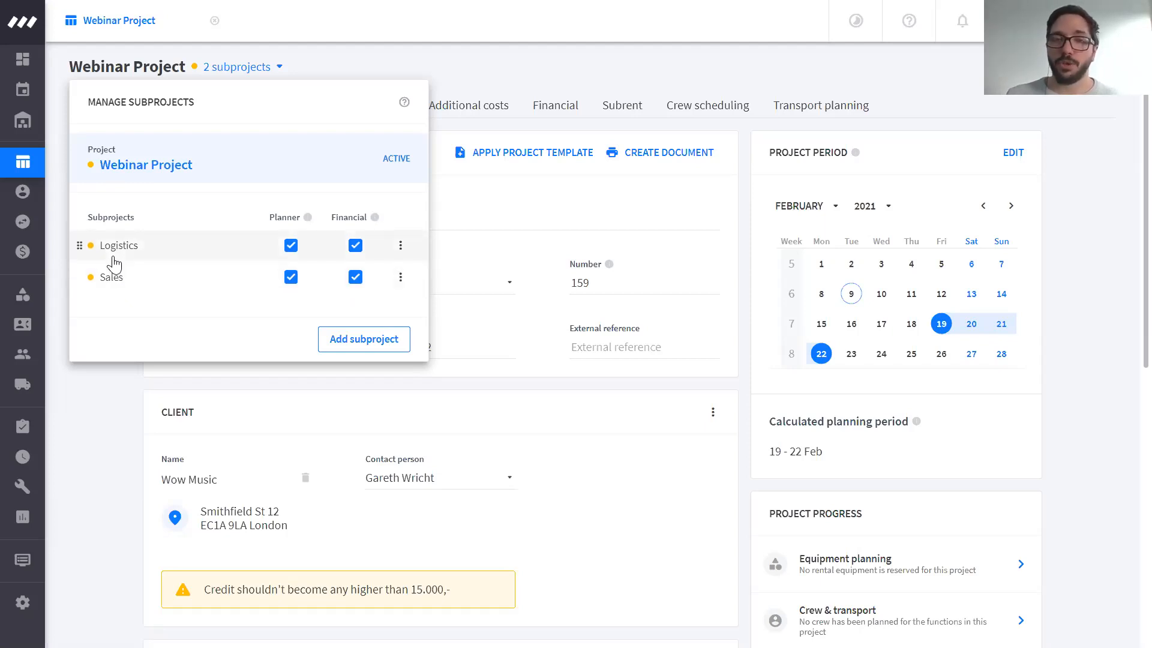
- Make the Sales subproject active and open its crew and transport functions
left_click(129, 278)
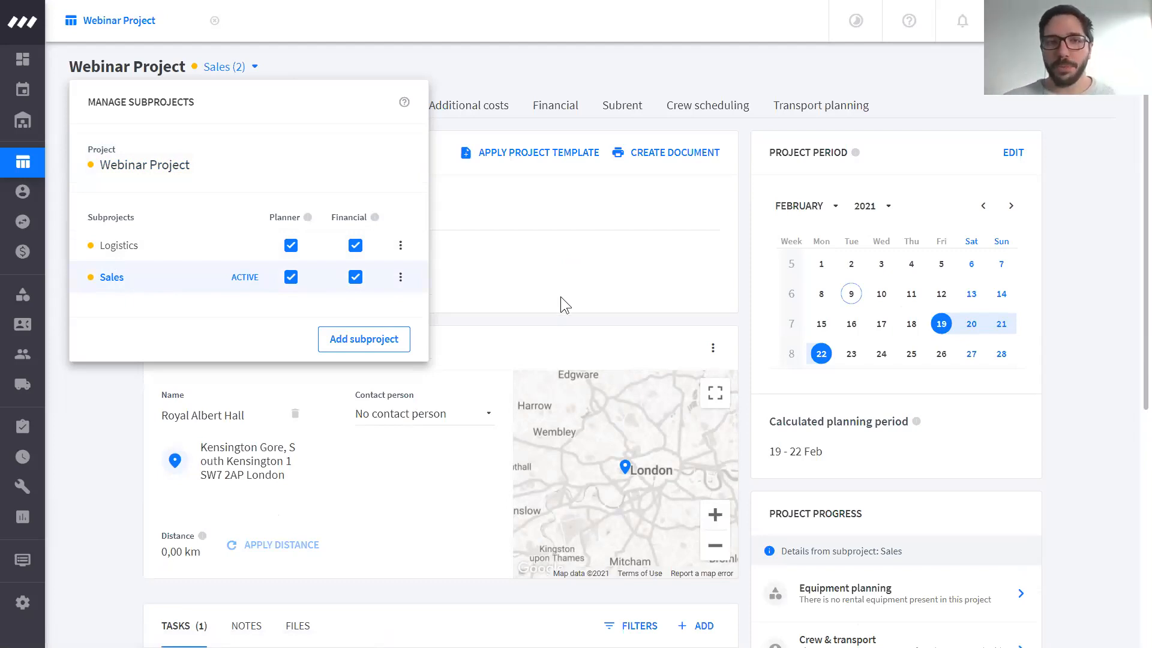
left_click(560, 296)
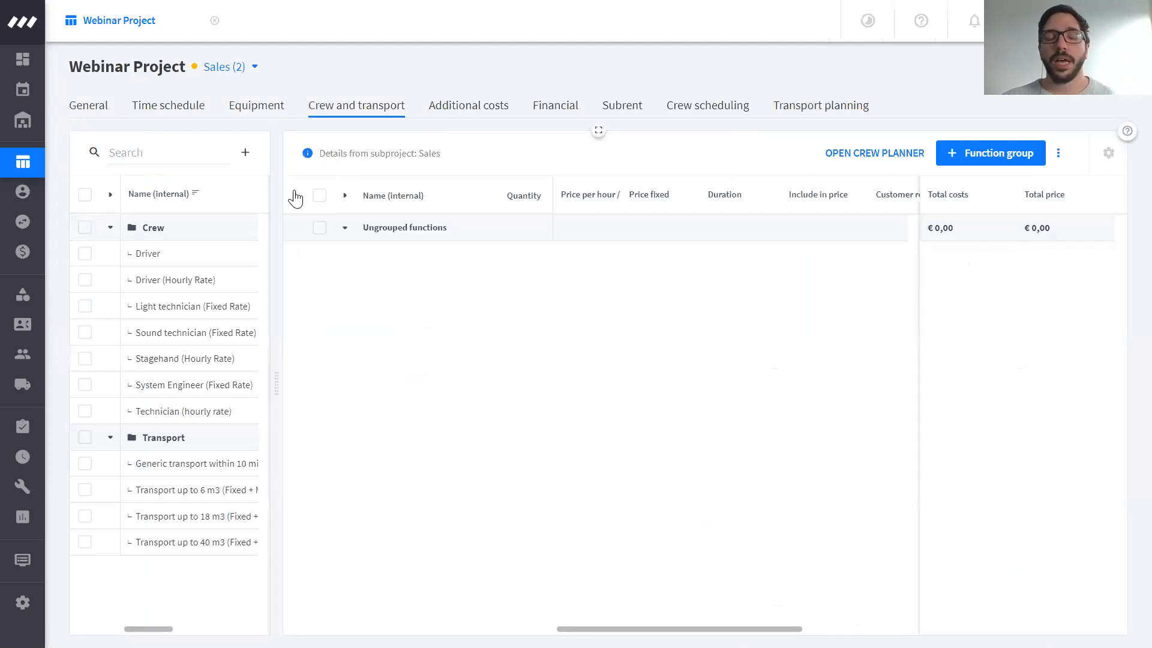
- Review the equipment list and the Full Production additional cost of the Sales subproject
left_click(268, 114)
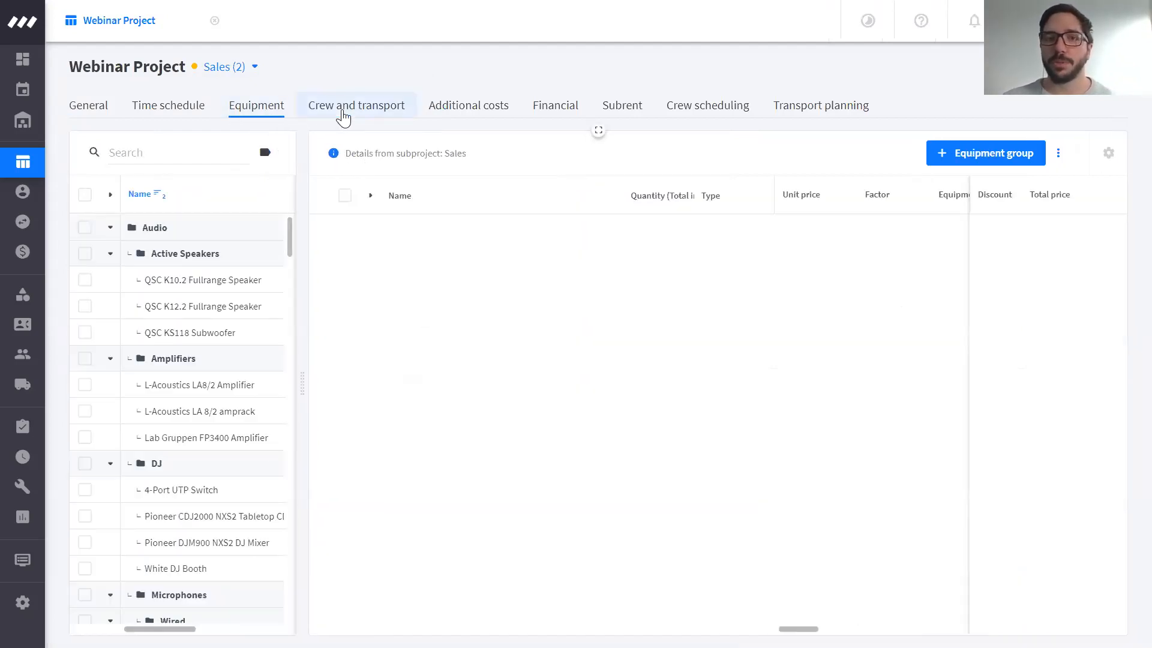
left_click(480, 115)
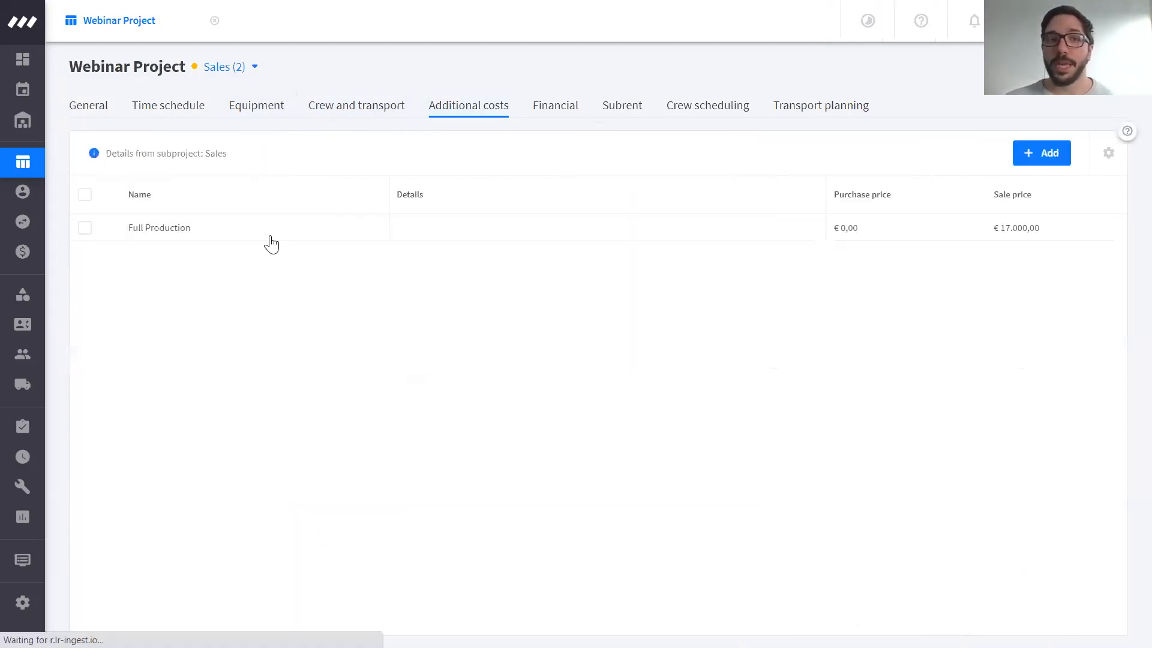
left_click(85, 228)
left_click(84, 234)
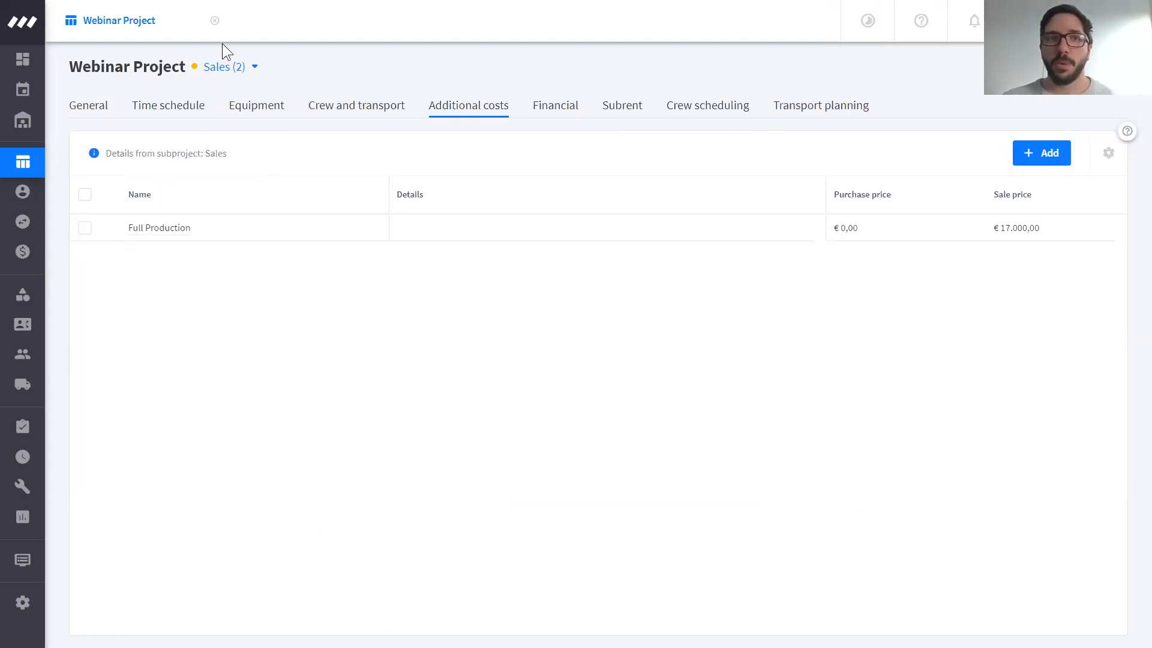
- Make the Logistics subproject active and view its additional costs and general project details
left_click(225, 67)
left_click(152, 258)
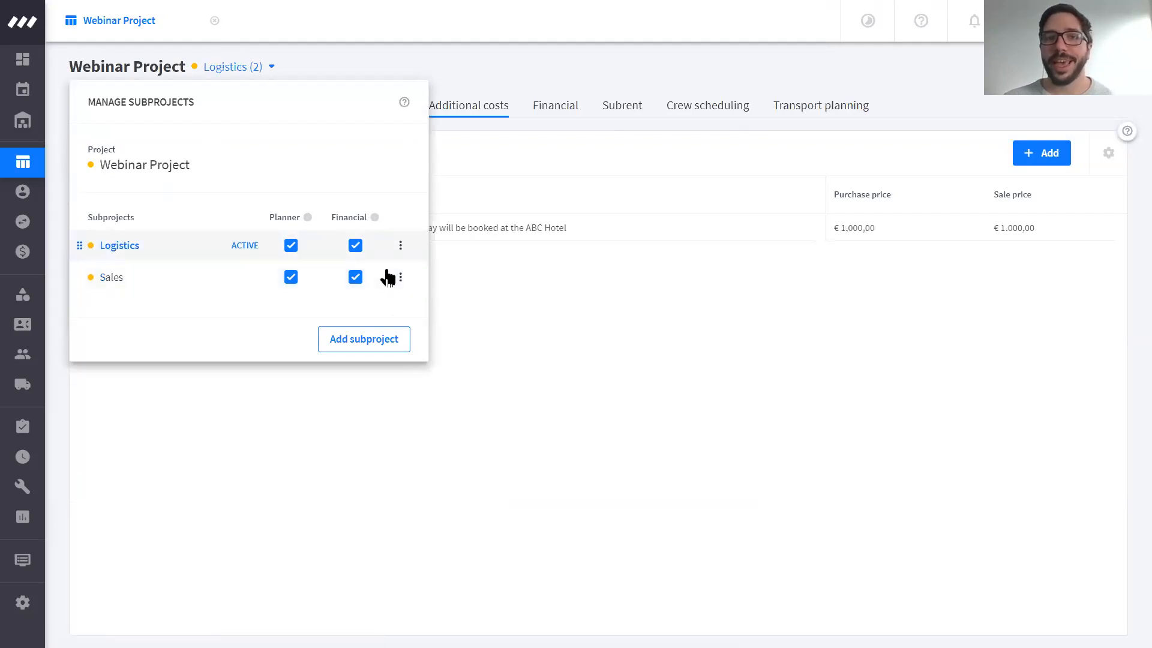
left_click(488, 329)
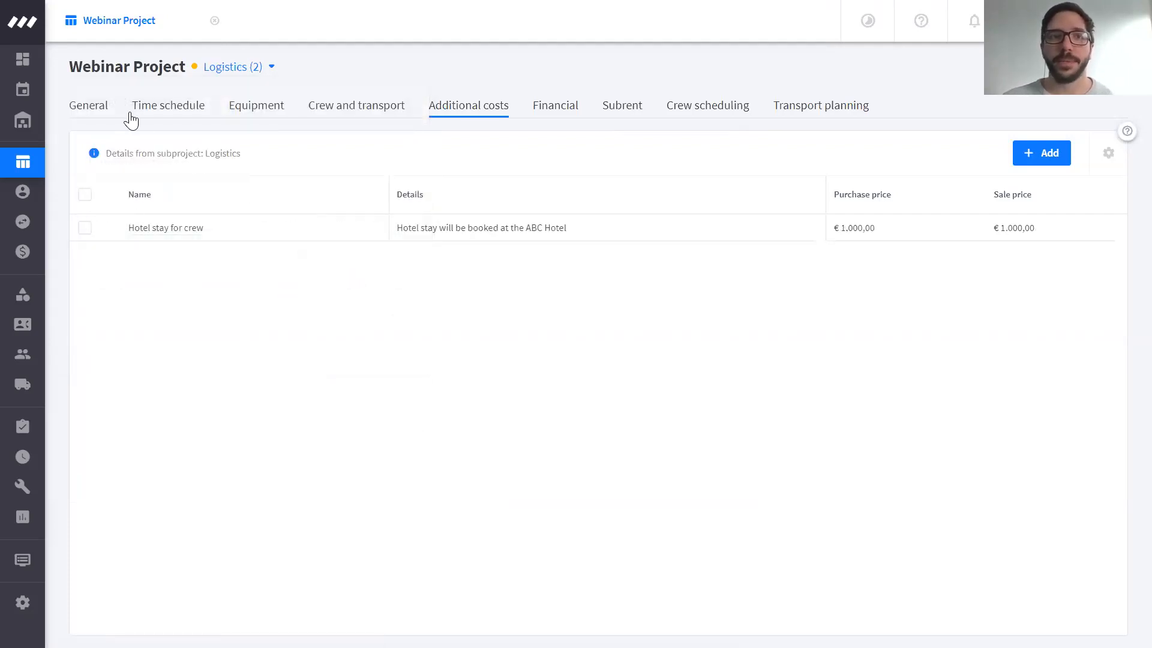
left_click(84, 113)
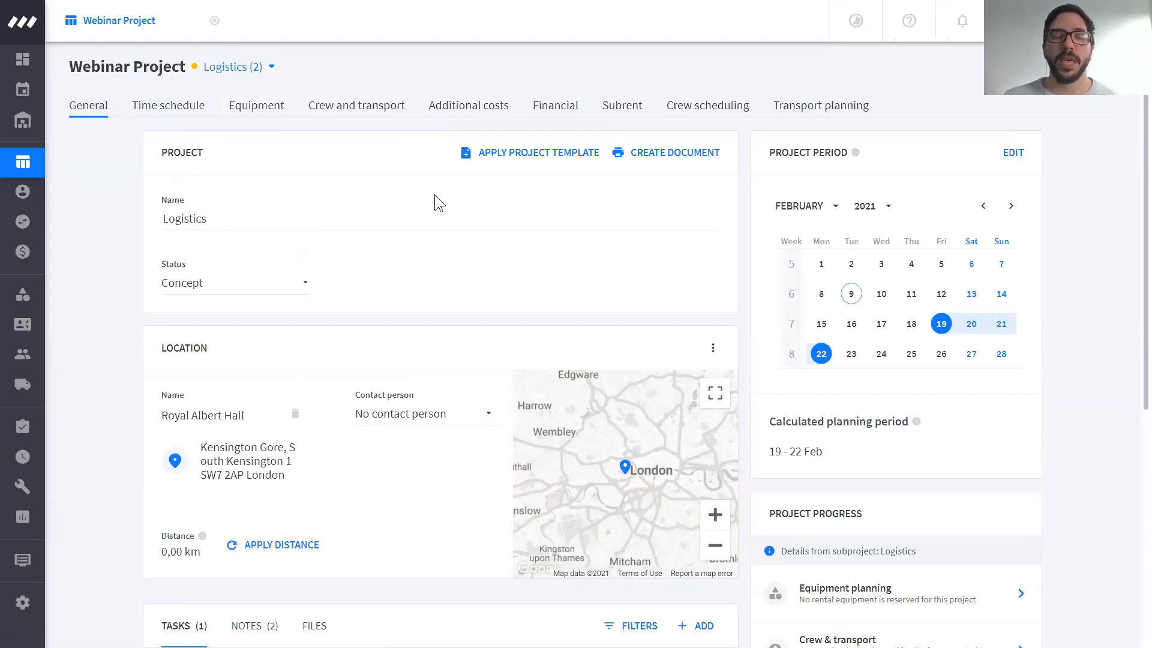
left_click(284, 75)
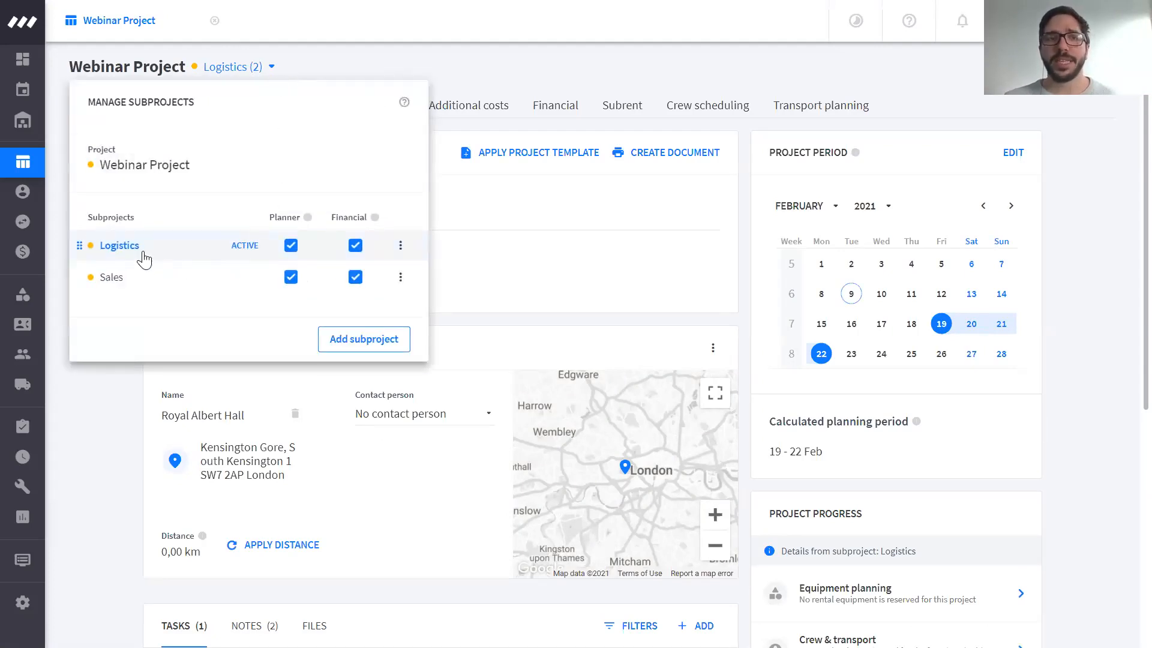
left_click(246, 81)
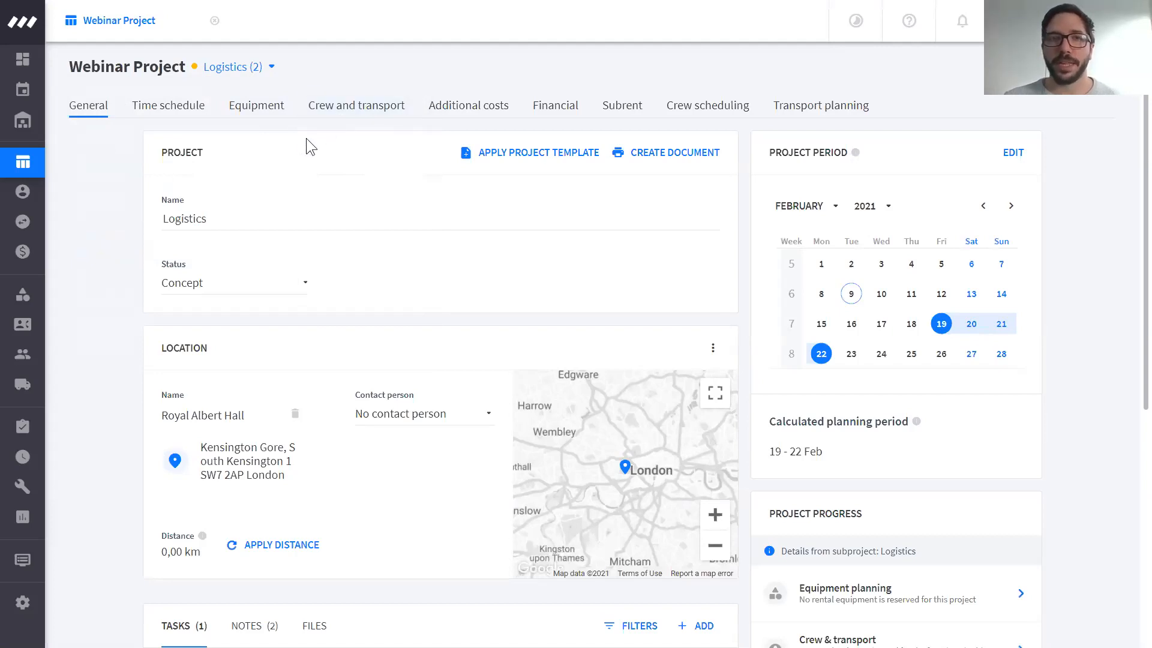
- Open the crew and transport functions of the Logistics subproject and look across their columns
left_click(336, 124)
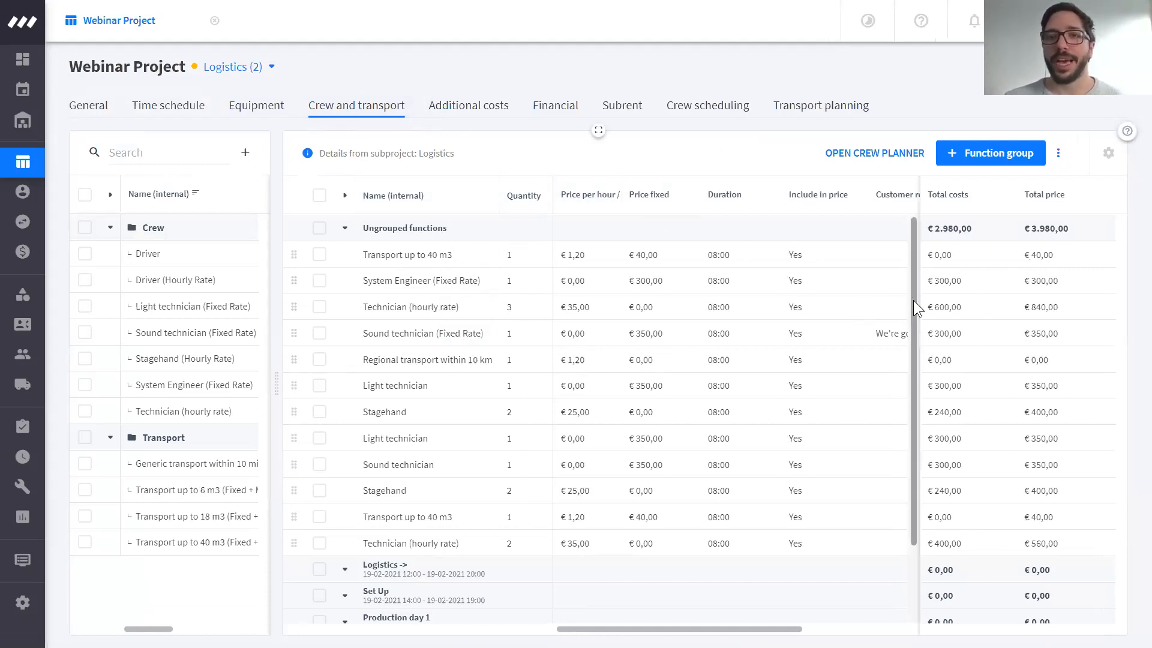
scroll(913, 300, "right", 2)
scroll(736, 407, "left", 2)
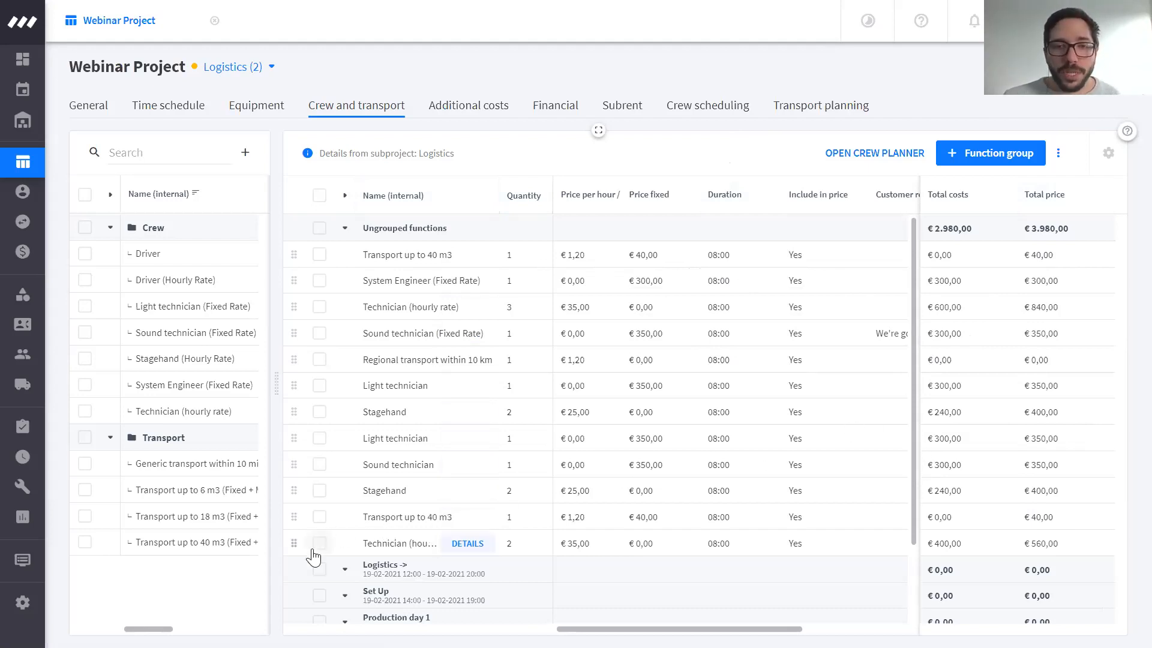
- Move the last ungrouped Technician (hourly rate) function into the outbound group "Logistics ->" and accept the function time change
scroll(318, 546, "down", 2)
left_click(295, 454)
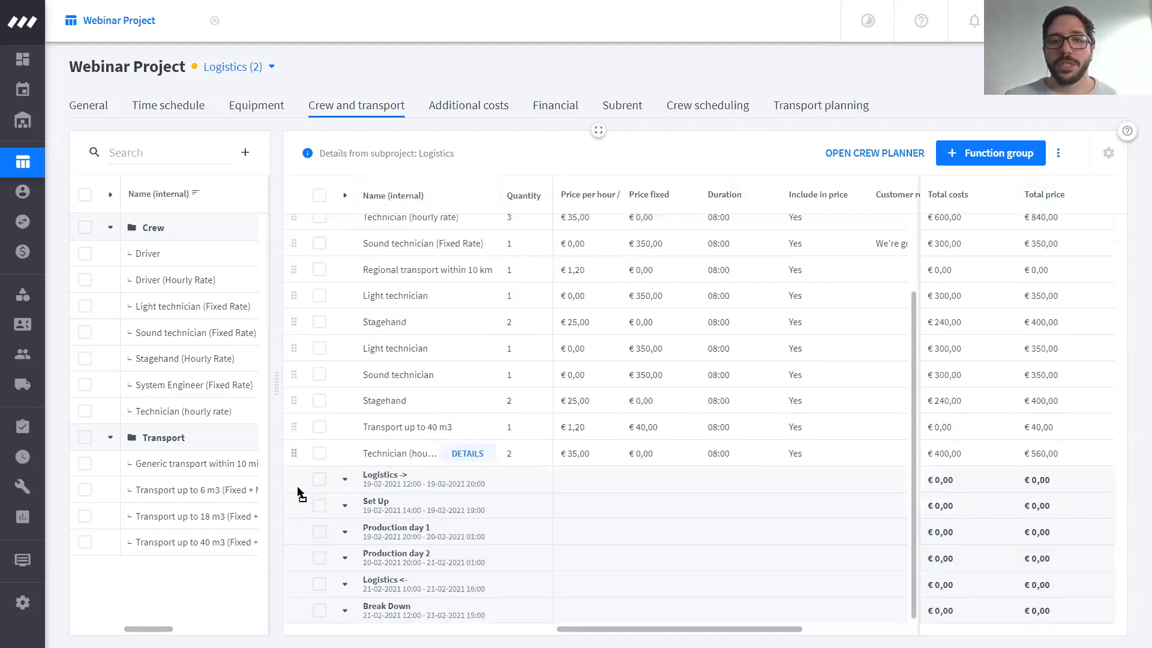
left_click_drag(294, 454, 297, 479)
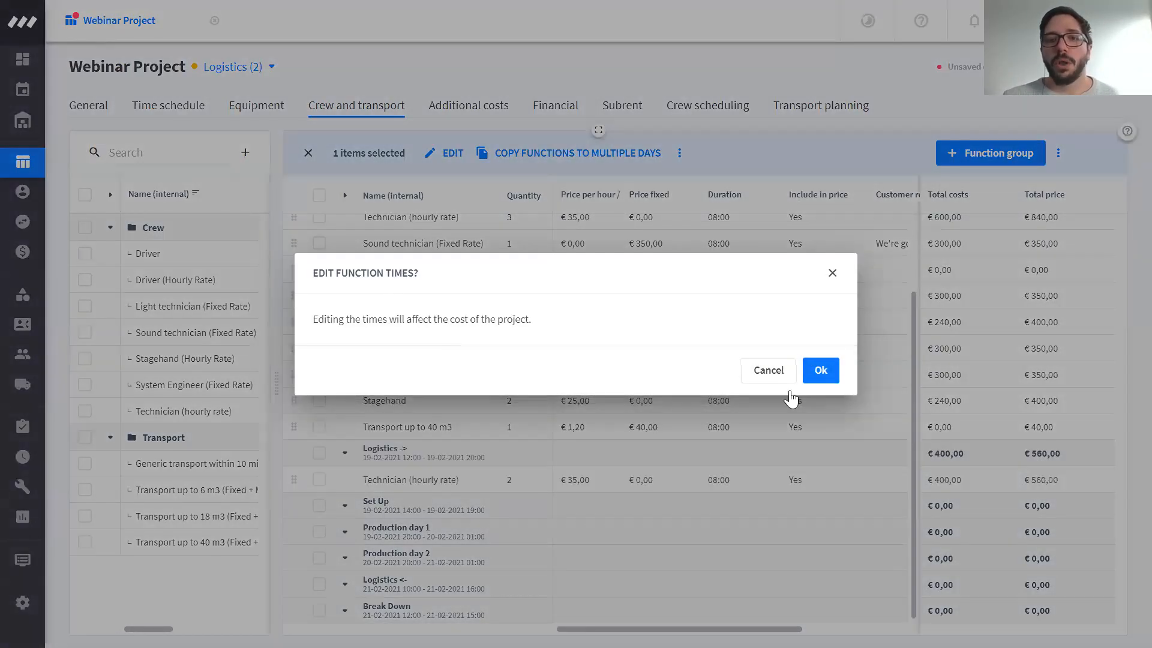
left_click(820, 372)
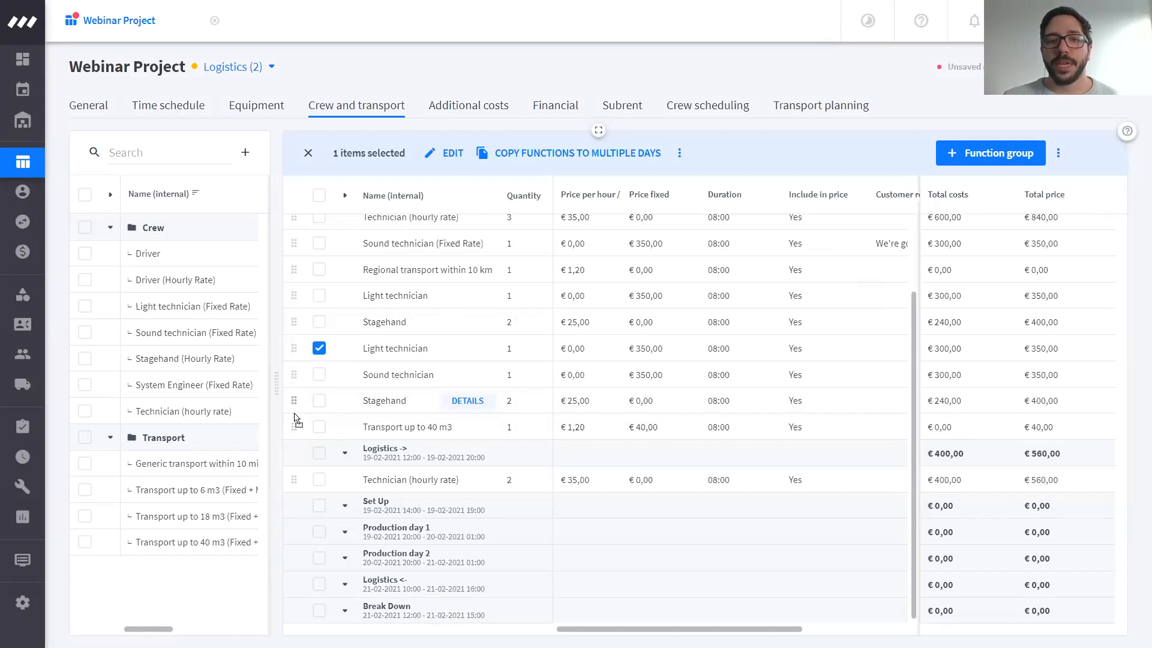
- Move the lower ungrouped Stagehand function into the Set Up group and accept the function time change
left_click_drag(298, 514, 299, 402)
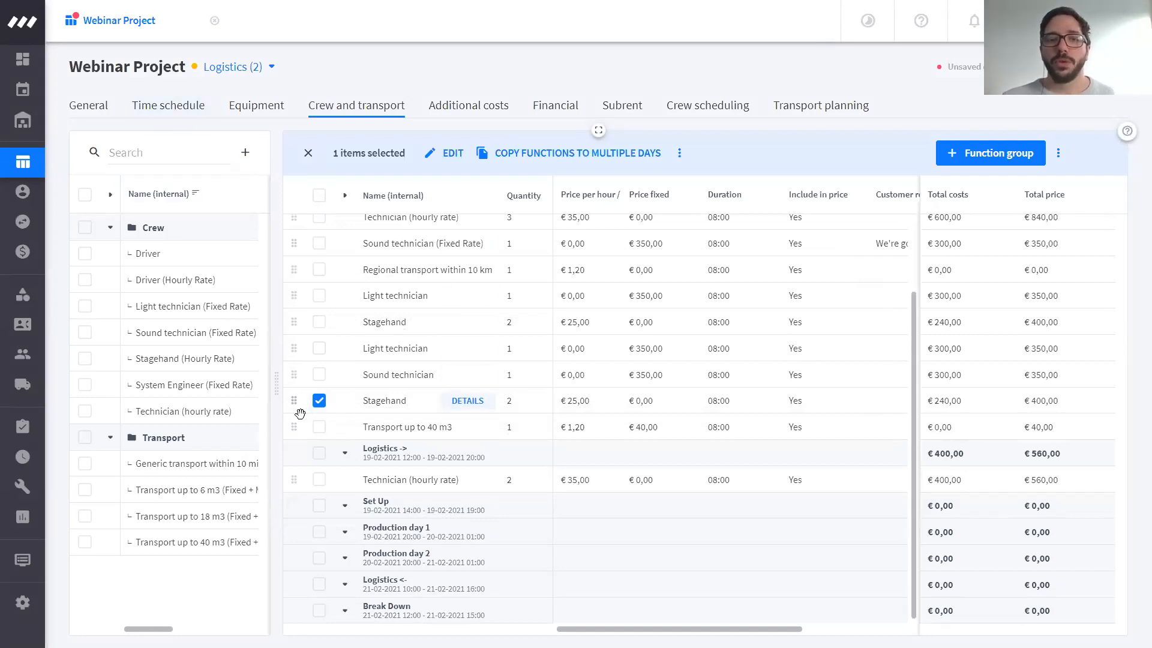
left_click_drag(299, 414, 303, 506)
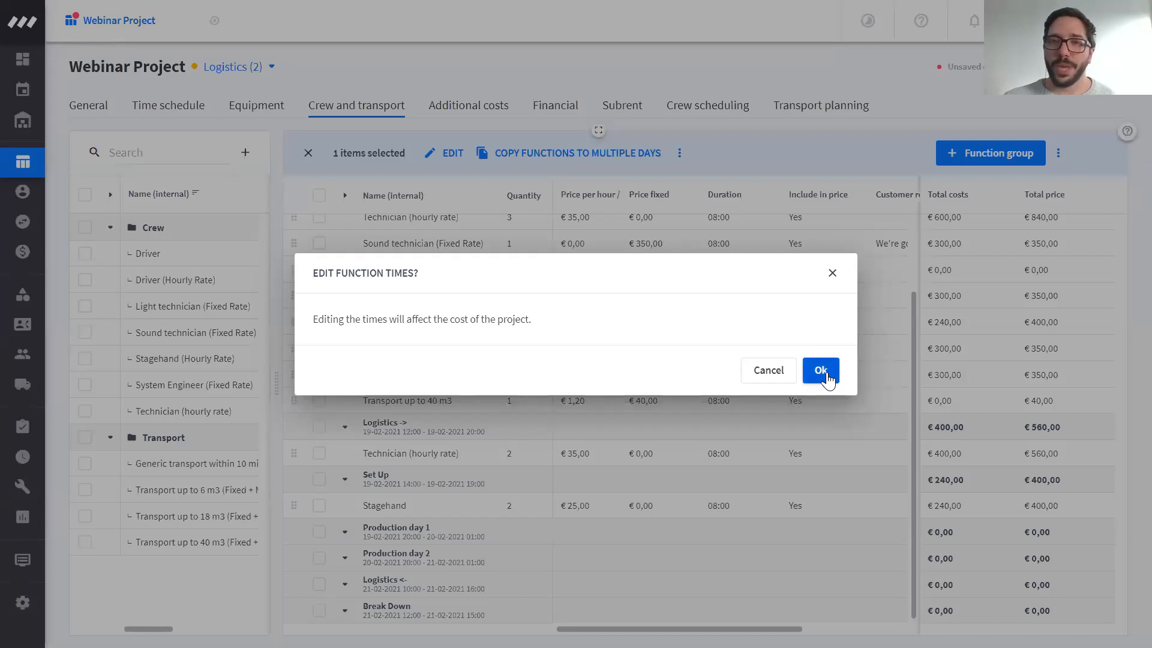
left_click(827, 376)
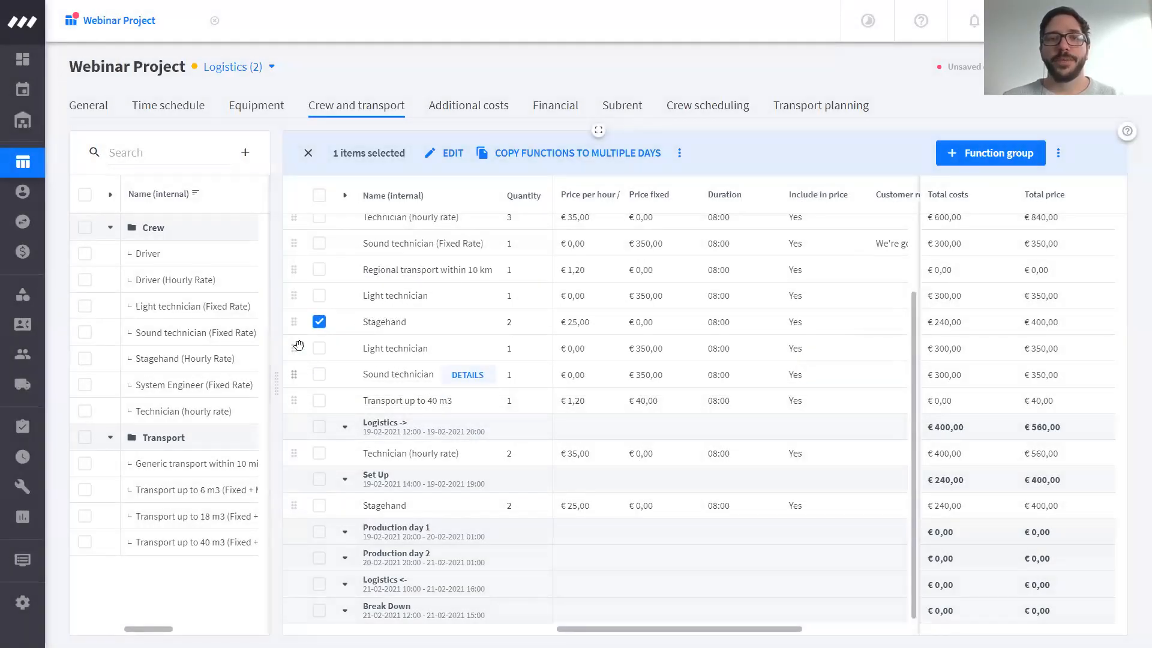
- Move a Light technician into Production day 2 and the remaining ungrouped Stagehand into Production day 1, accepting the time changes
left_click_drag(290, 485, 324, 555)
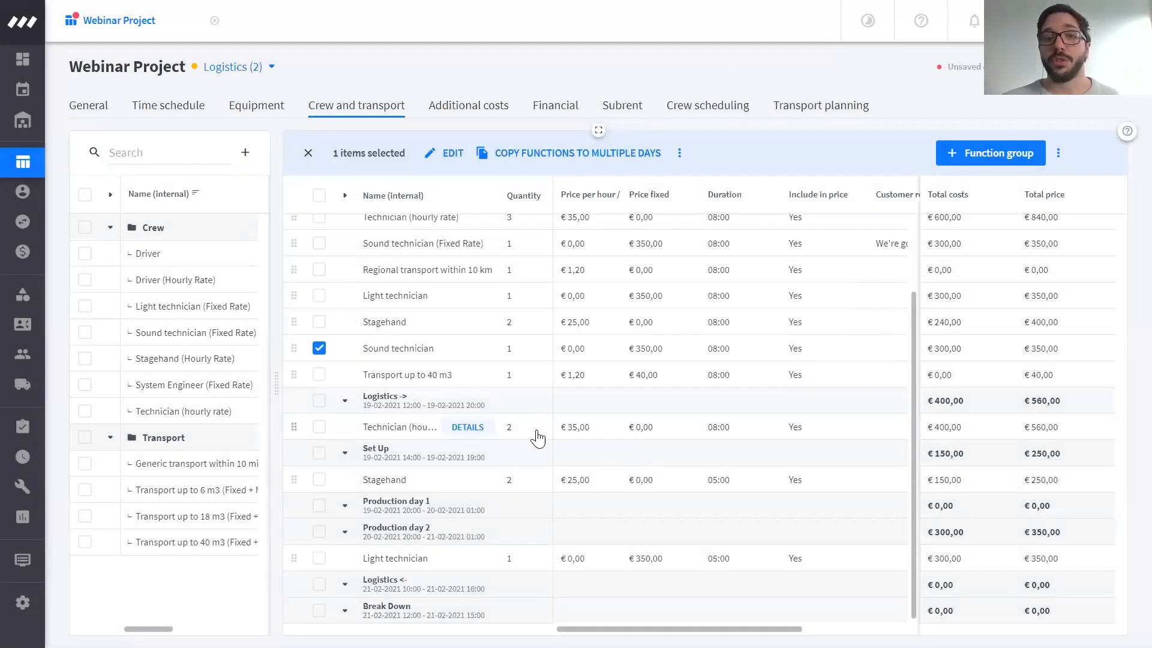
left_click_drag(294, 322, 301, 516)
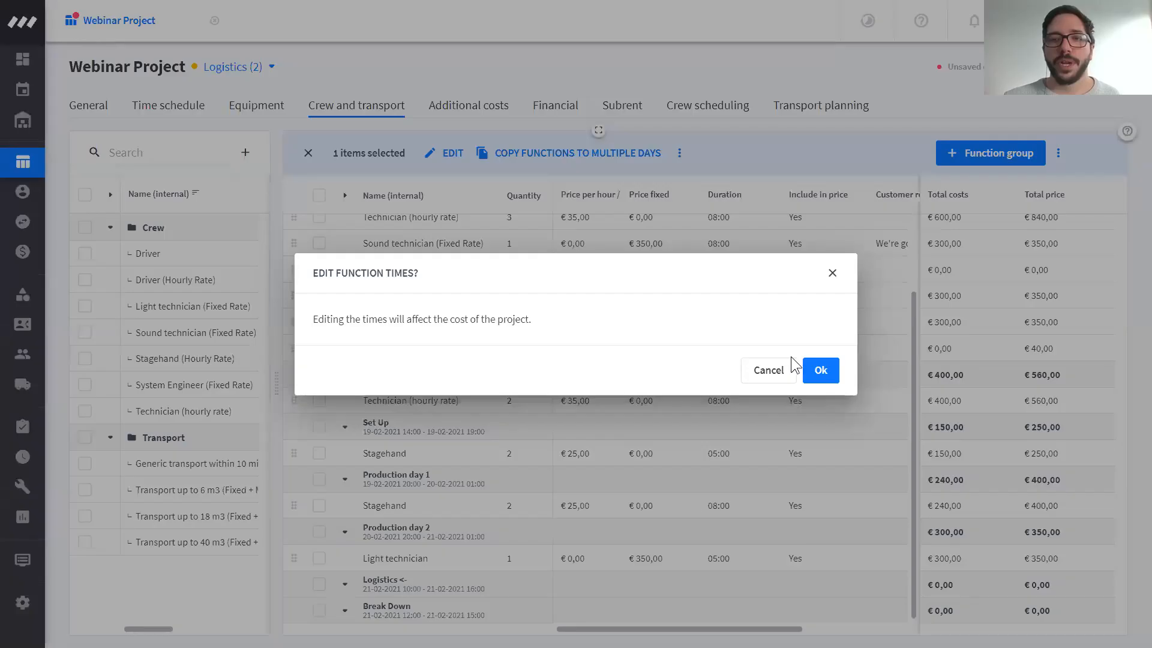
left_click(747, 378)
- Move Sound technician and the lower Transport up to 40 m3 into Set Up, and the other Light technician into Production day 2, accepting the time changes
left_click_drag(297, 357, 334, 463)
left_click(822, 370)
left_click_drag(290, 317, 300, 399)
left_click(831, 375)
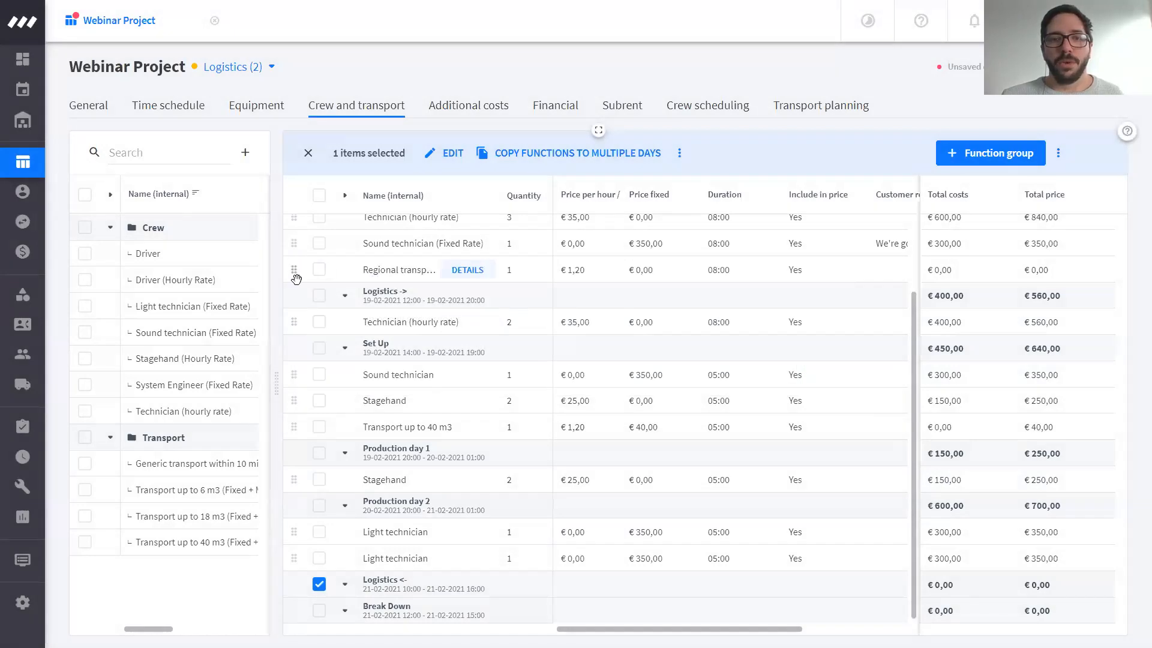
- Move Regional transport within 10 km into "Logistics <-" and System Engineer (Fixed Rate) into Set Up, accept the time changes and save
left_click_drag(295, 271, 350, 594)
scroll(334, 258, "up", 2)
left_click_drag(294, 291, 836, 381)
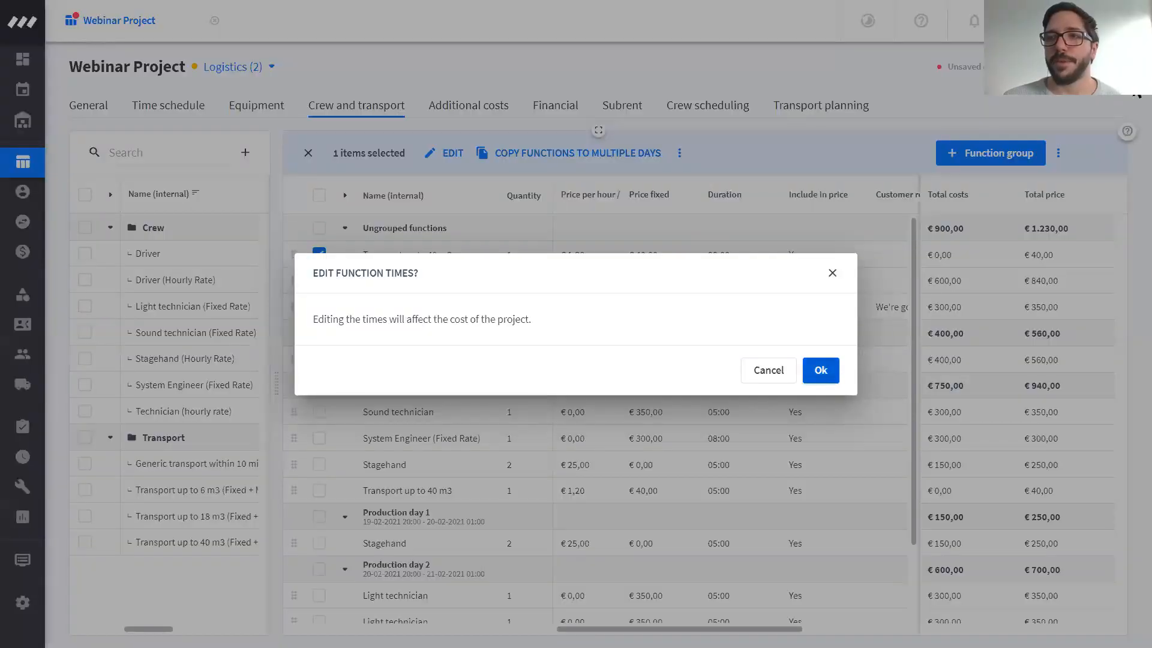
left_click(835, 376)
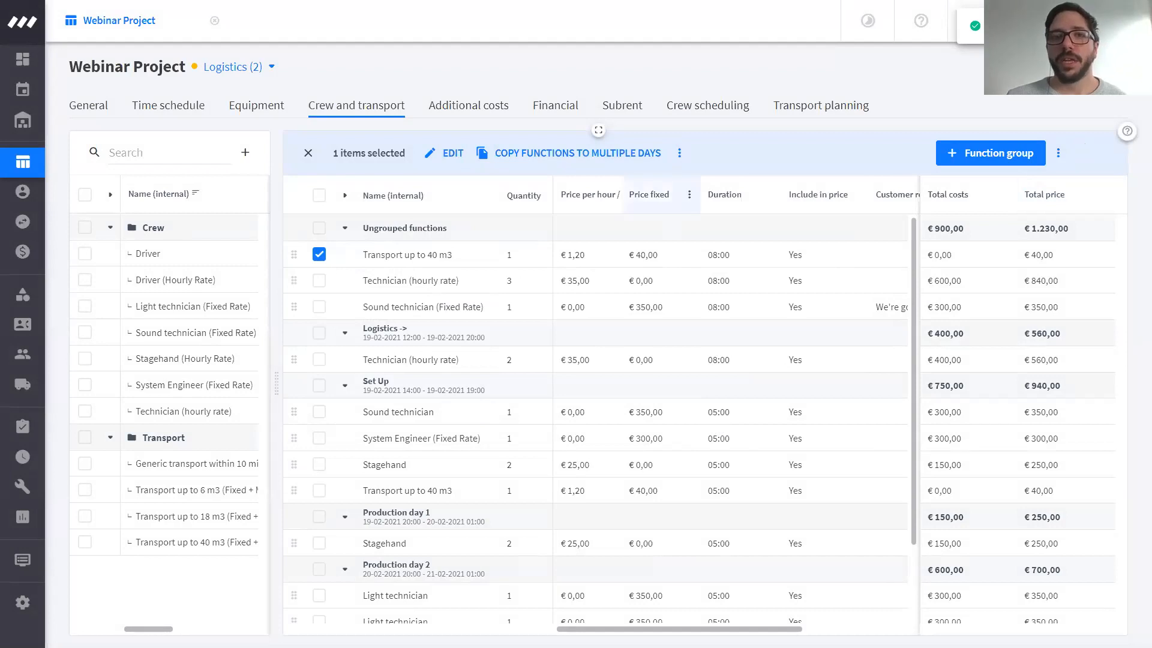
- Open the crew planner from the Logistics crew scheduling and list the functions not scheduled
left_click(739, 107)
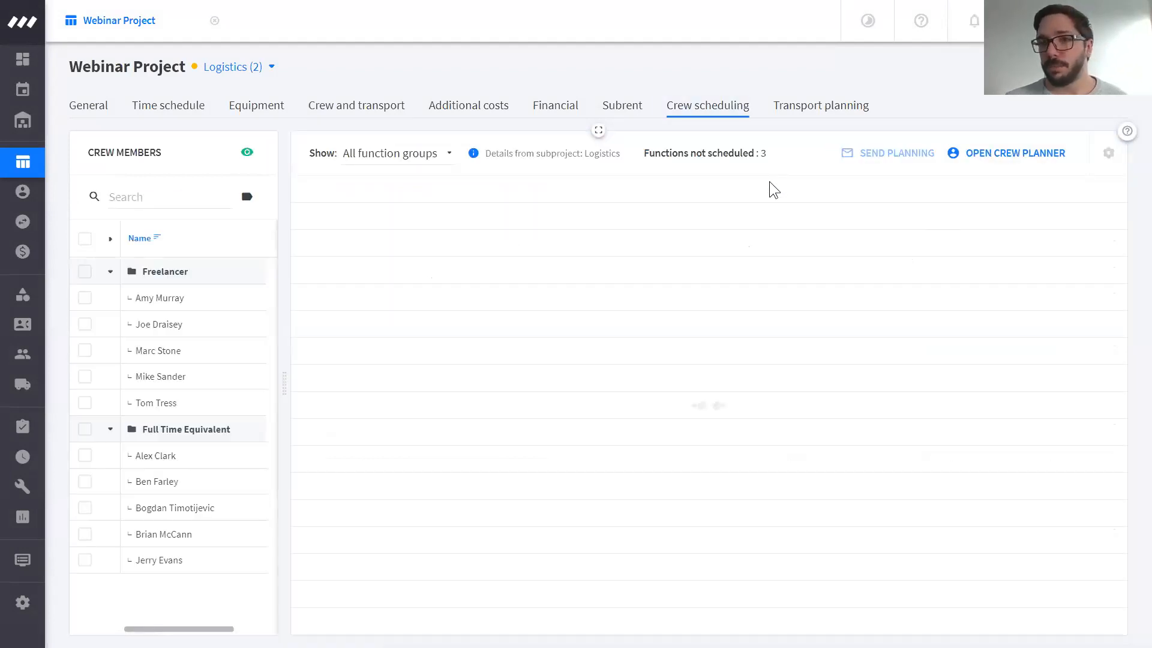
left_click(996, 154)
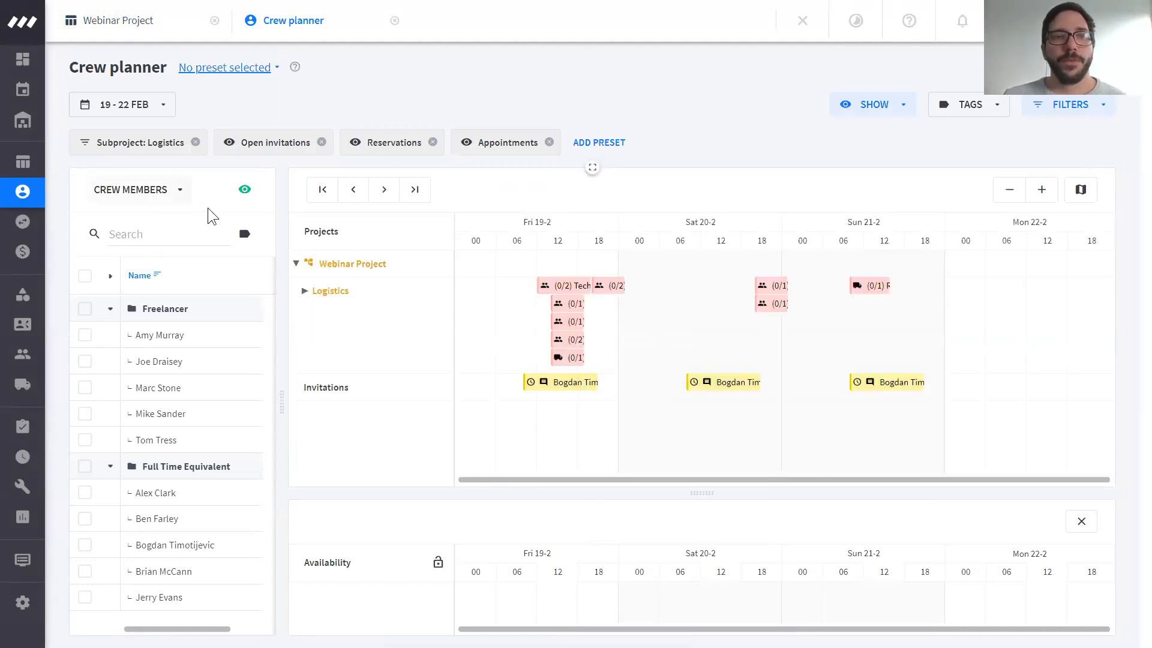
left_click(180, 191)
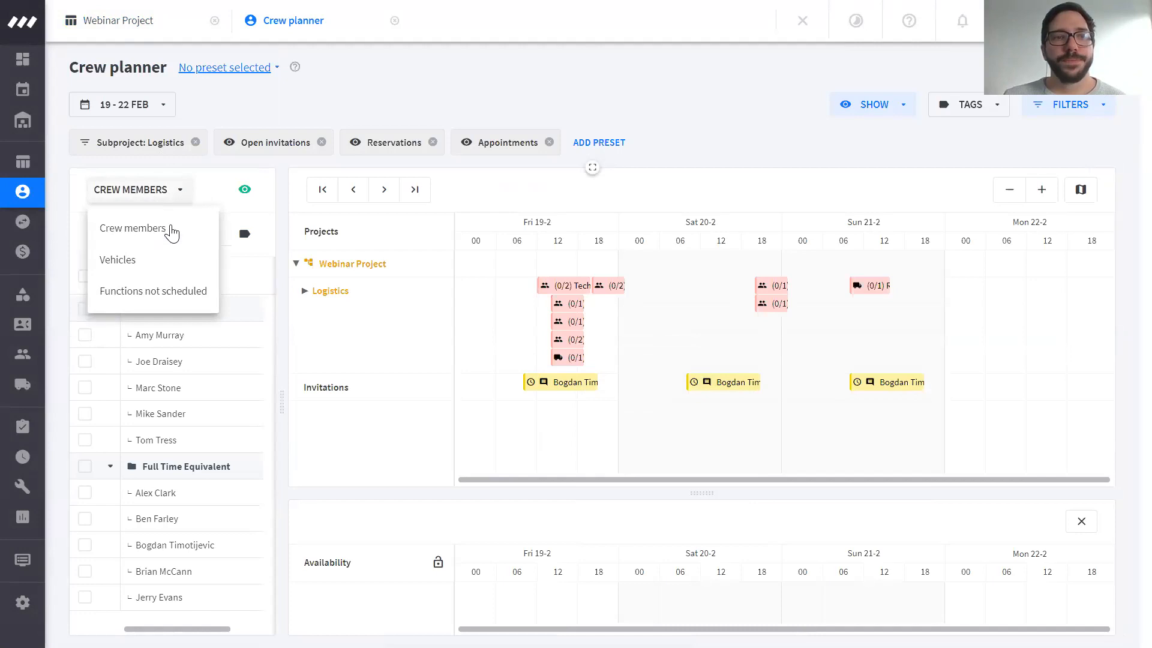
left_click(159, 293)
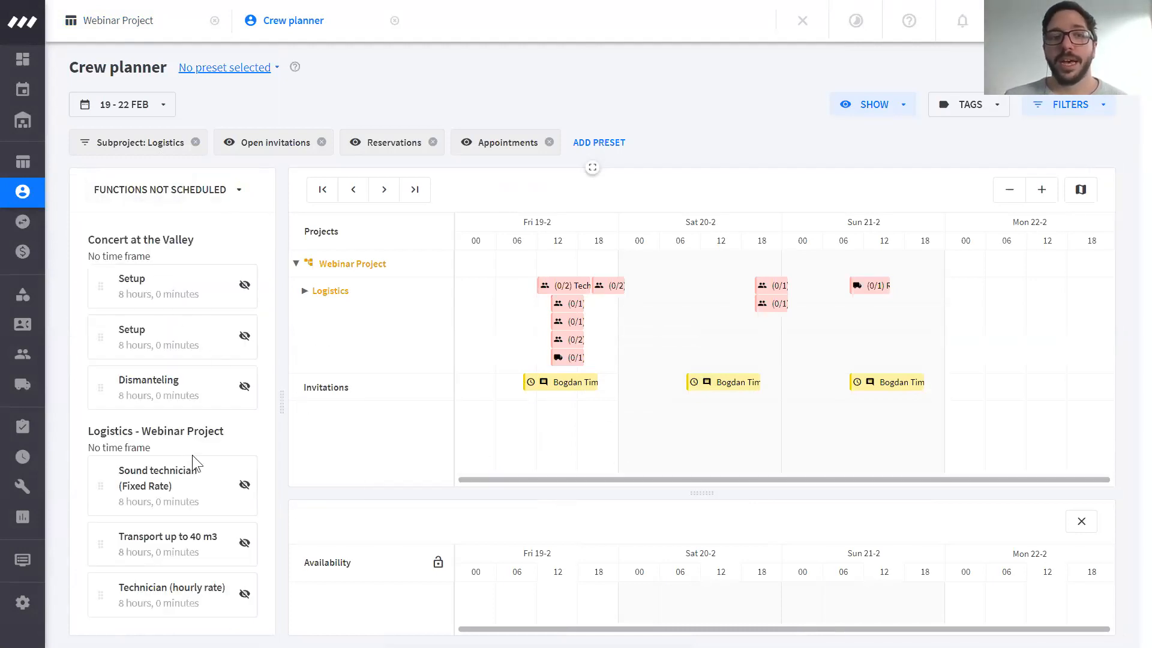
triple_click(164, 431)
left_click(186, 515)
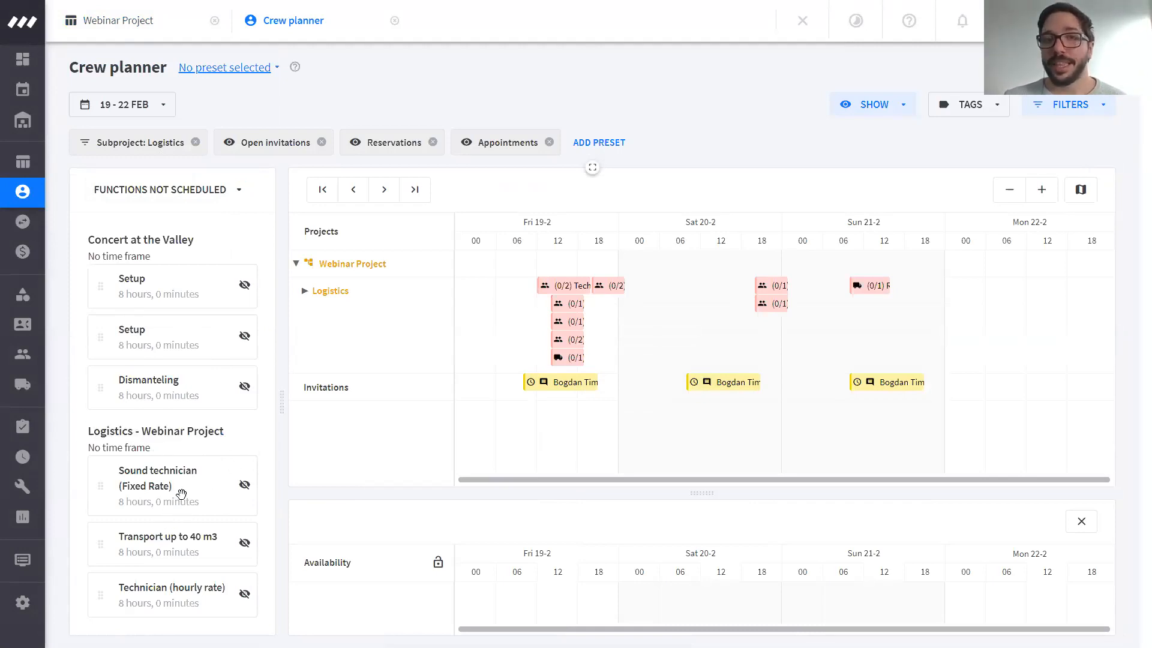
- Switch the planner's resource list back to crew members and check the times of the first Technician function on Friday
left_click(180, 190)
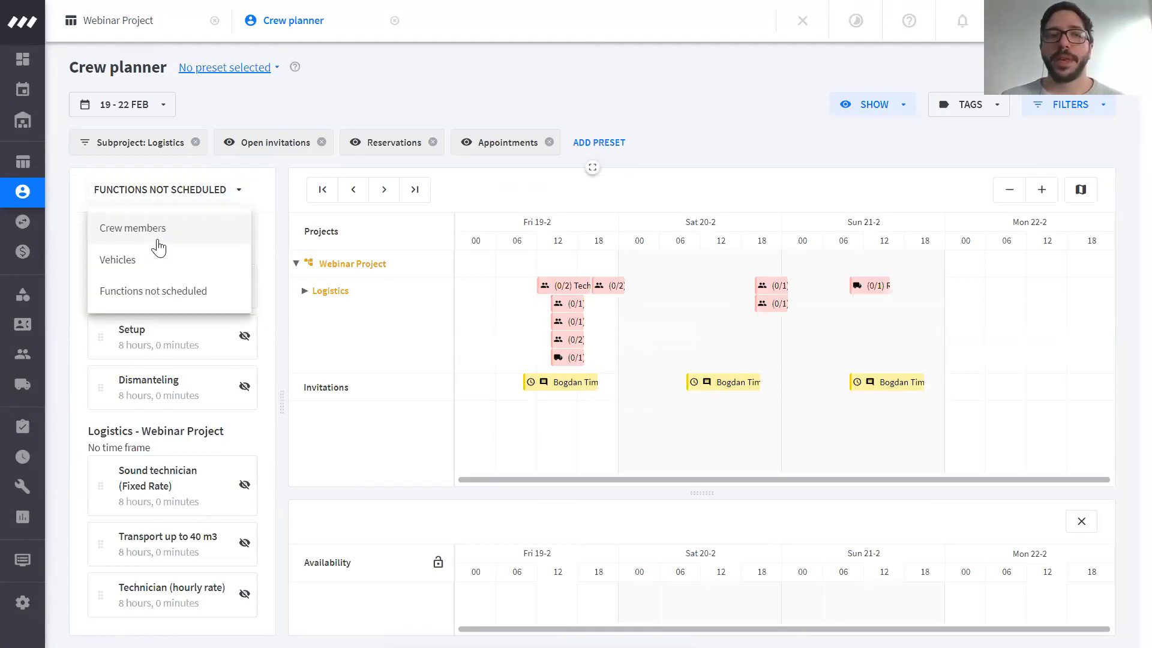
left_click(158, 247)
mouse_move(595, 292)
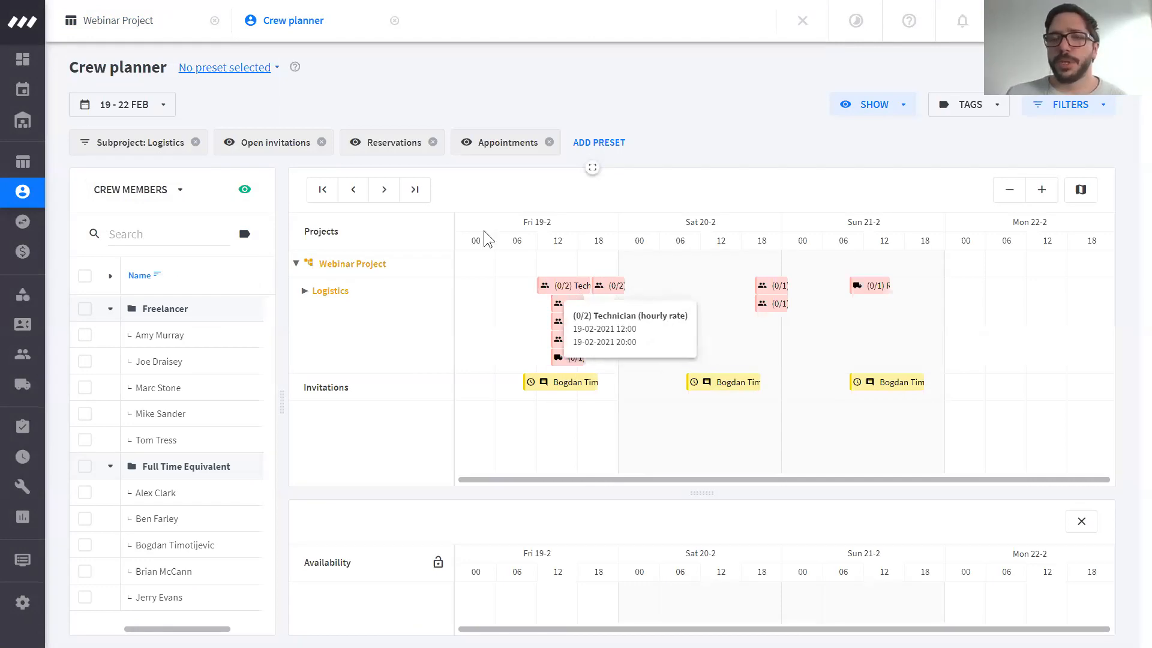
- Go to the crew members overview, open the first freelancer in the list and view their rates
mouse_move(66, 315)
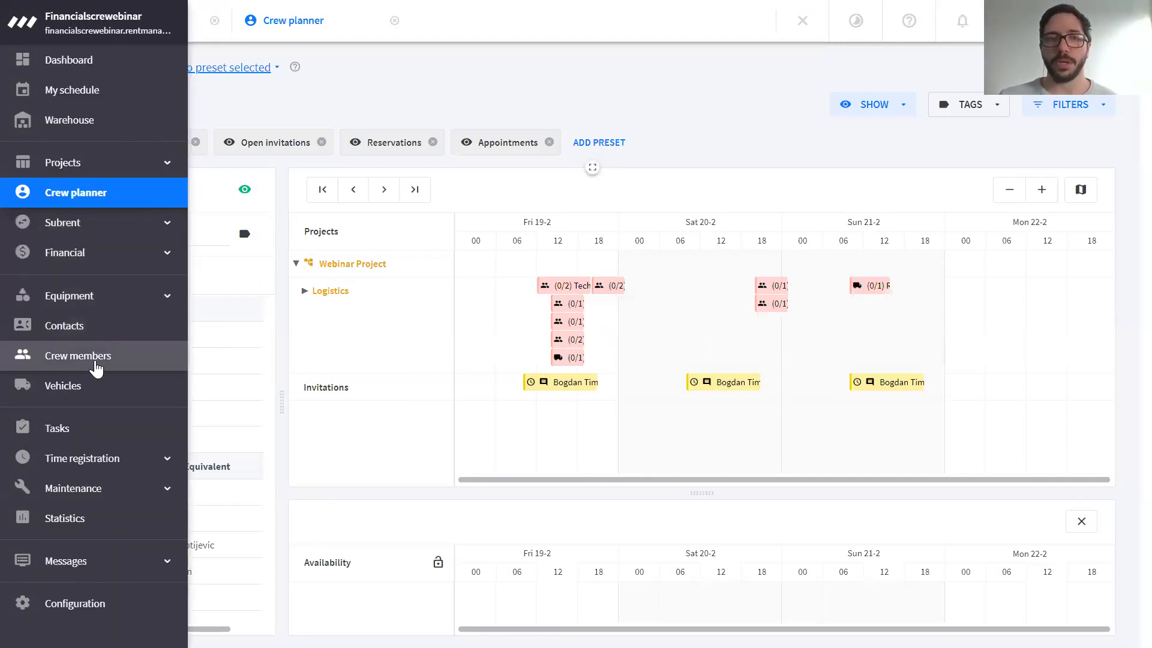
left_click(86, 361)
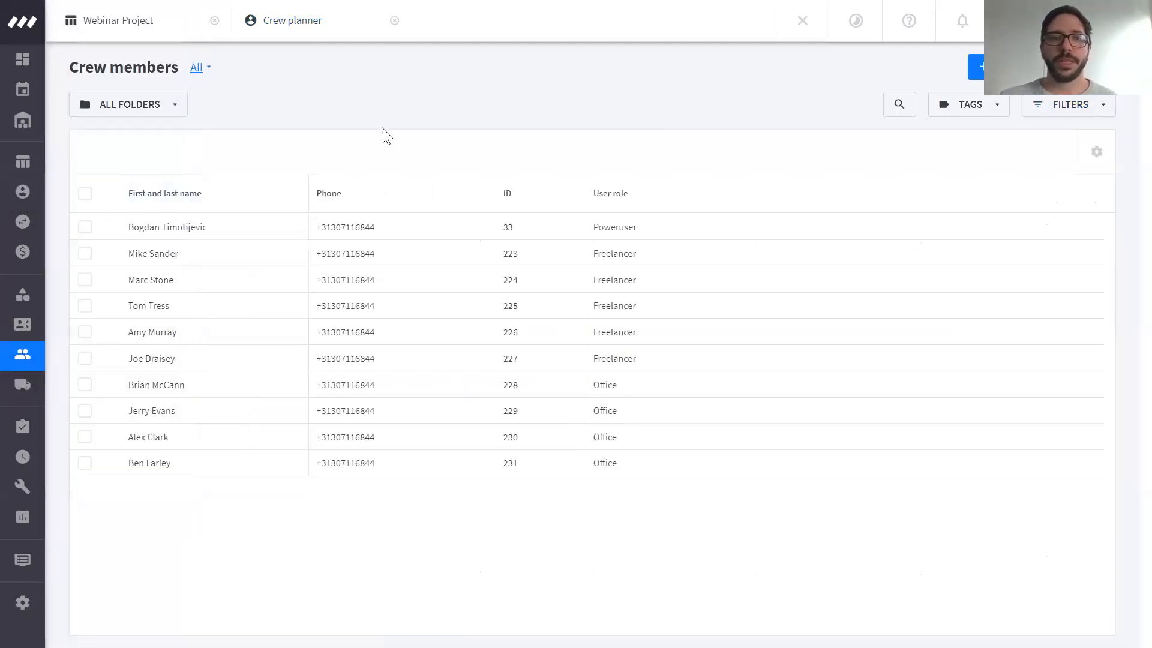
double_click(178, 258)
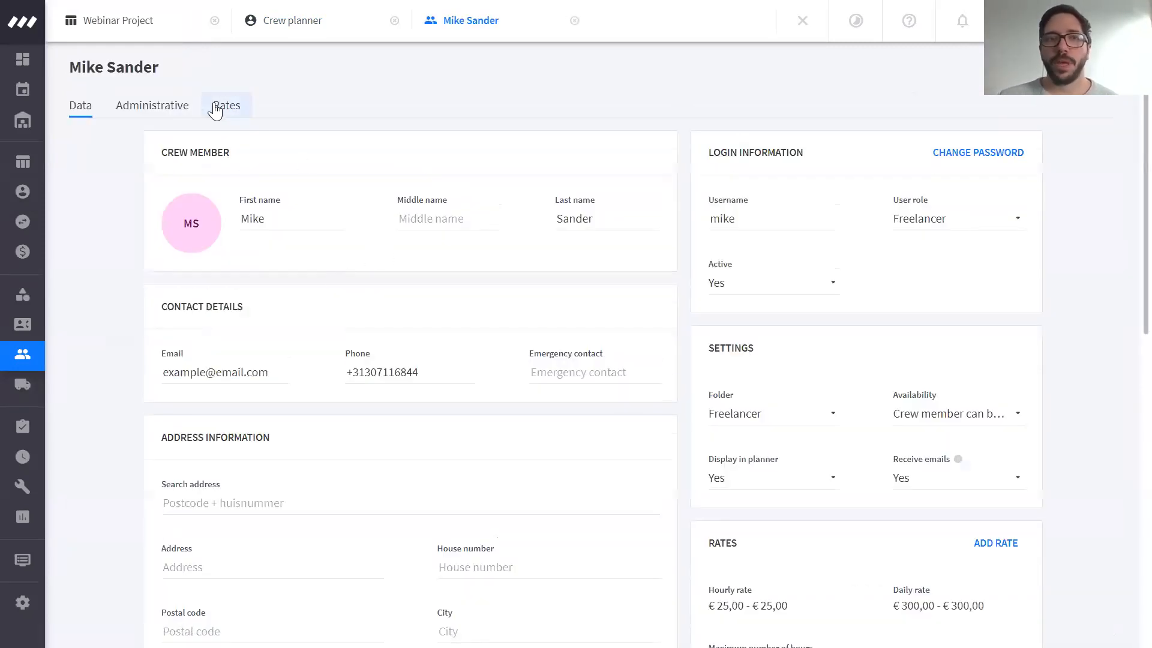
left_click(222, 107)
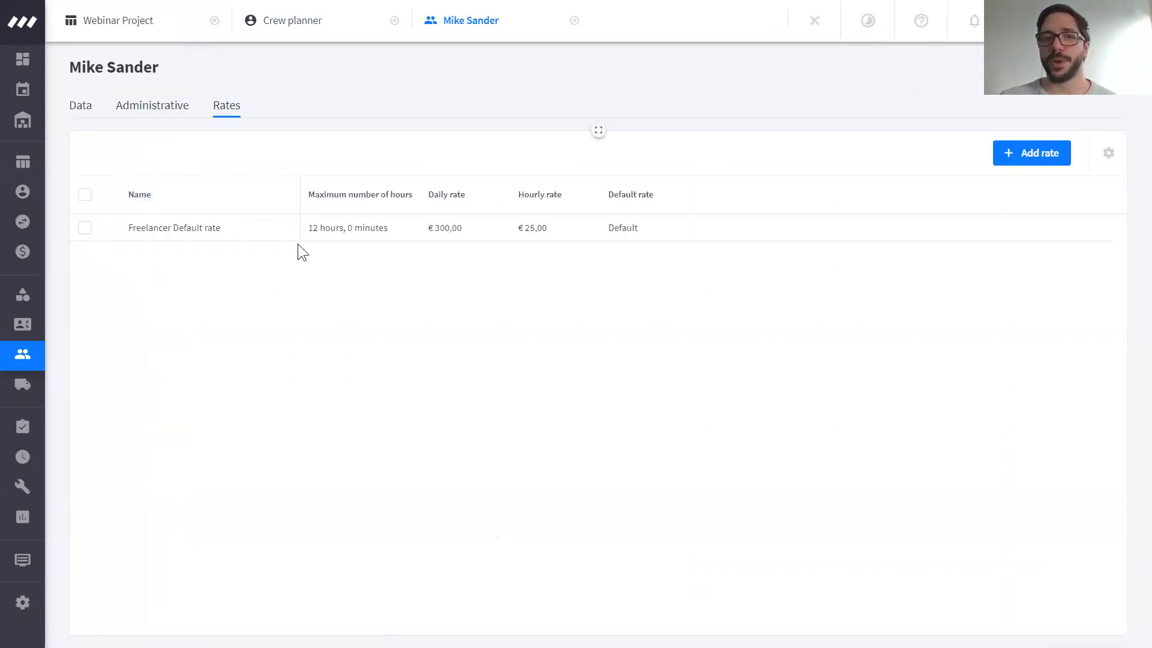
mouse_move(350, 204)
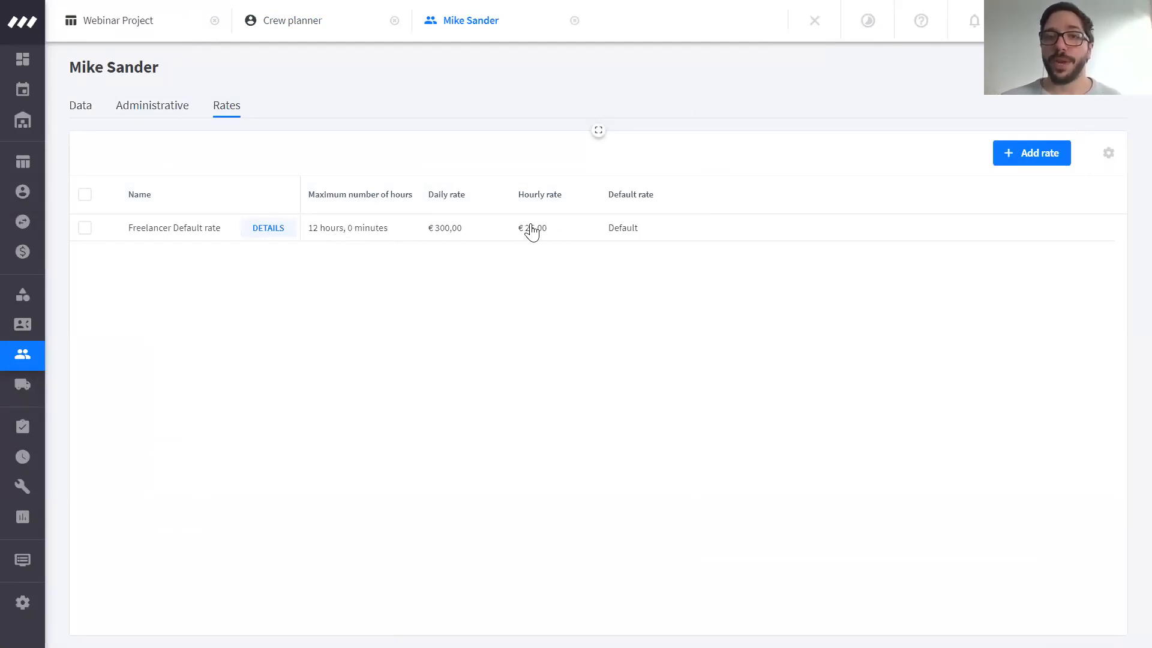
- Add a crew member rate named "Daily rate" with a daily rate of € 300,00
left_click(1030, 162)
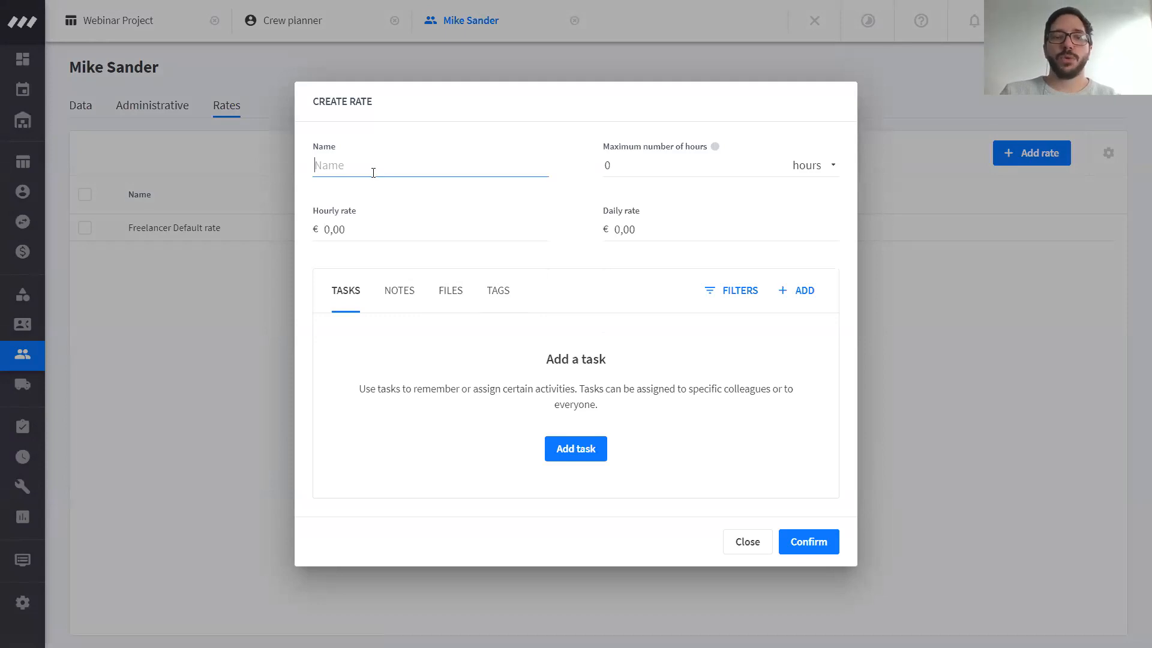
type("DA")
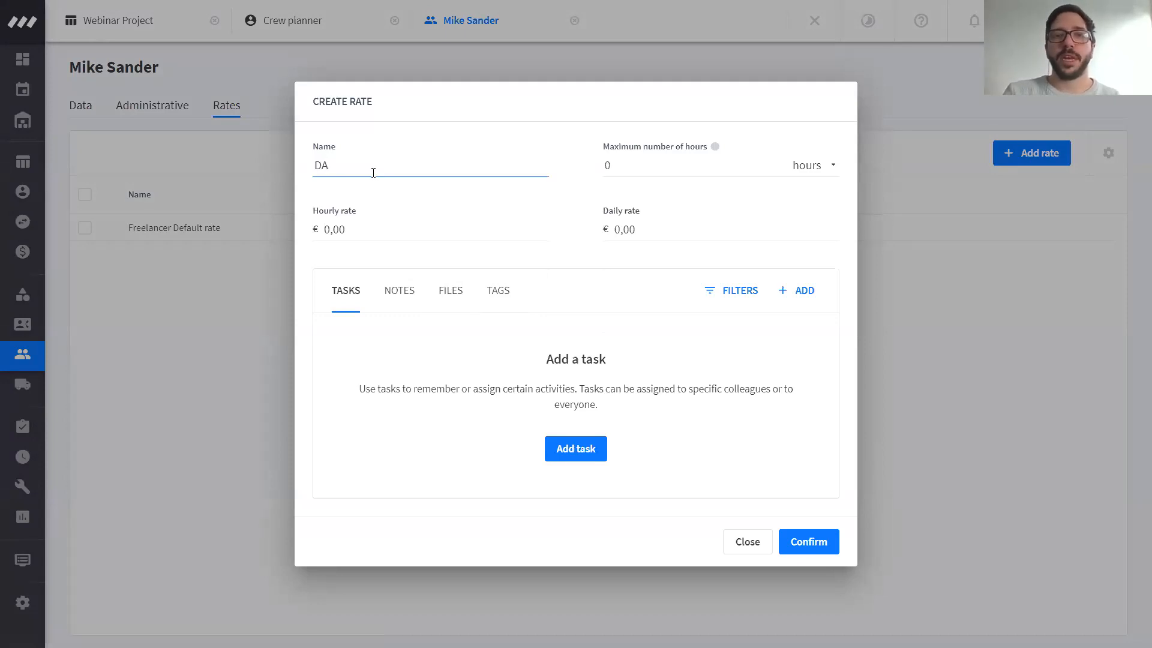
type("ily rate")
left_click(603, 225)
type("1")
key("BackSpace")
type("30")
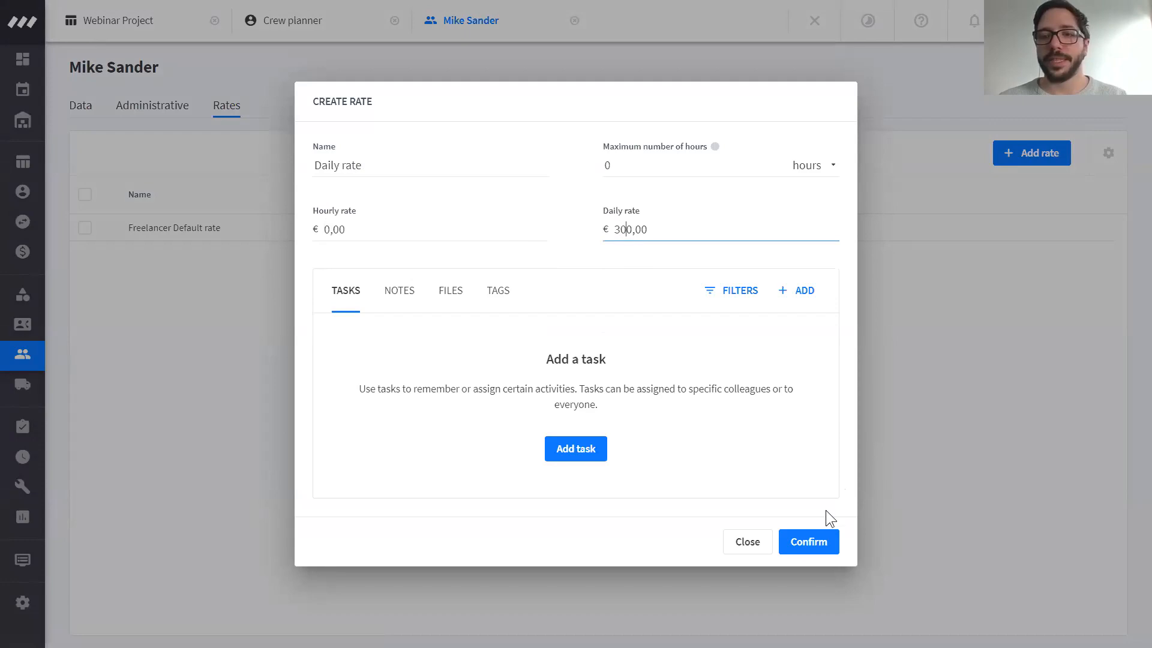
left_click(809, 543)
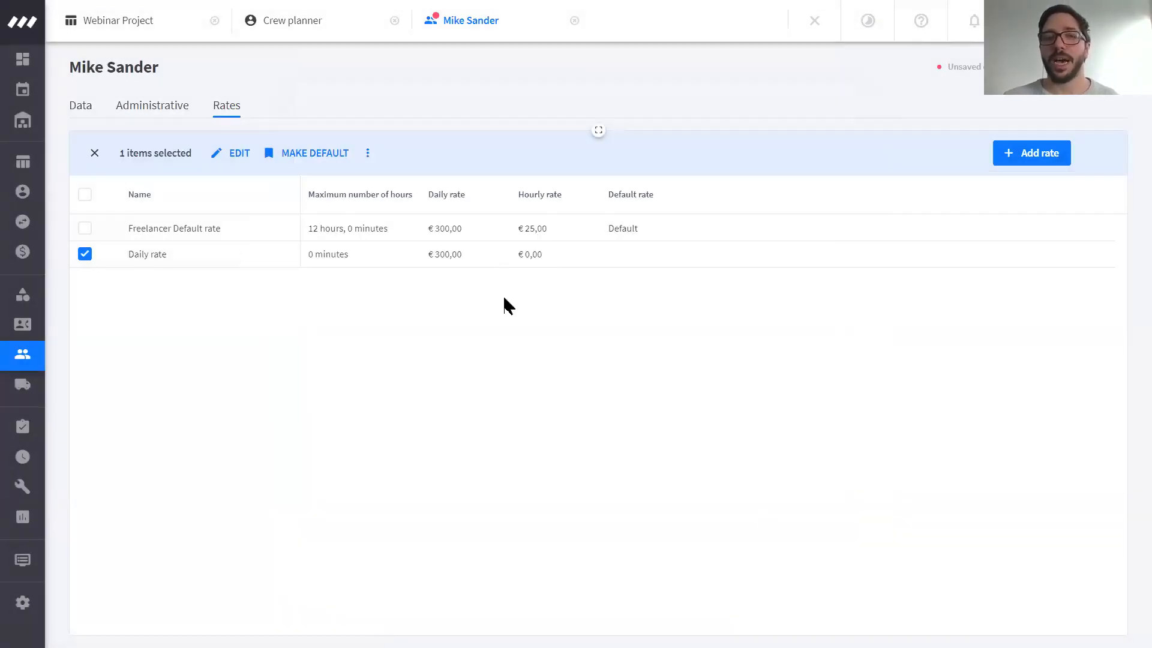
- Add a second rate named "Hourly" with an hourly rate of € 20,00
left_click(1021, 154)
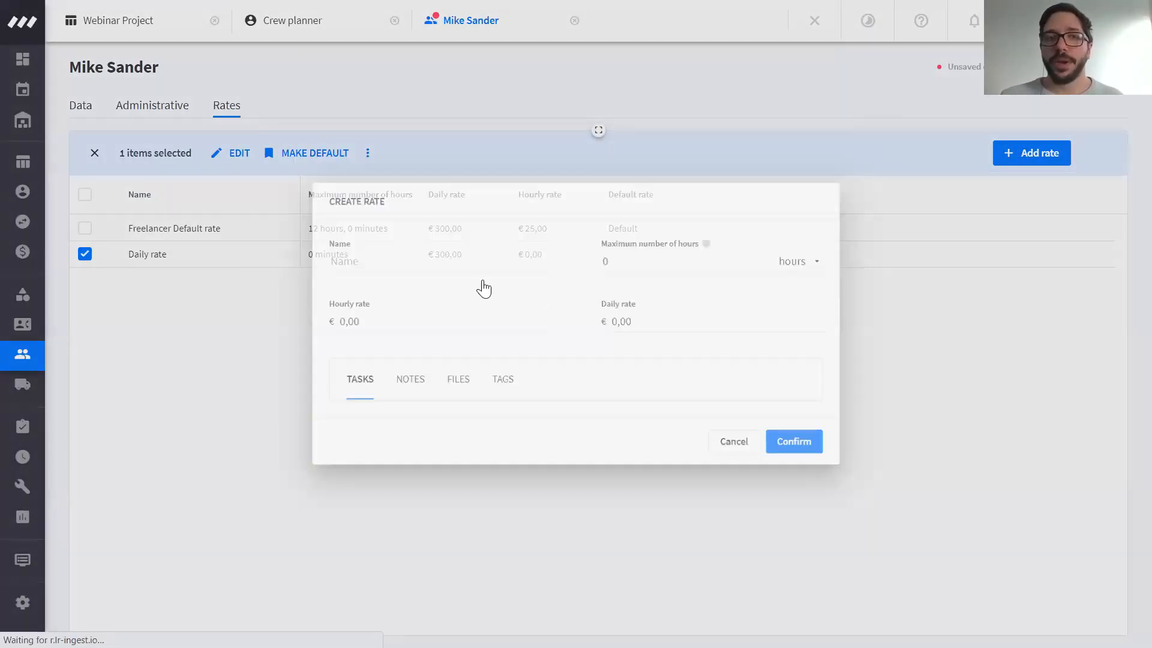
type("Hourly")
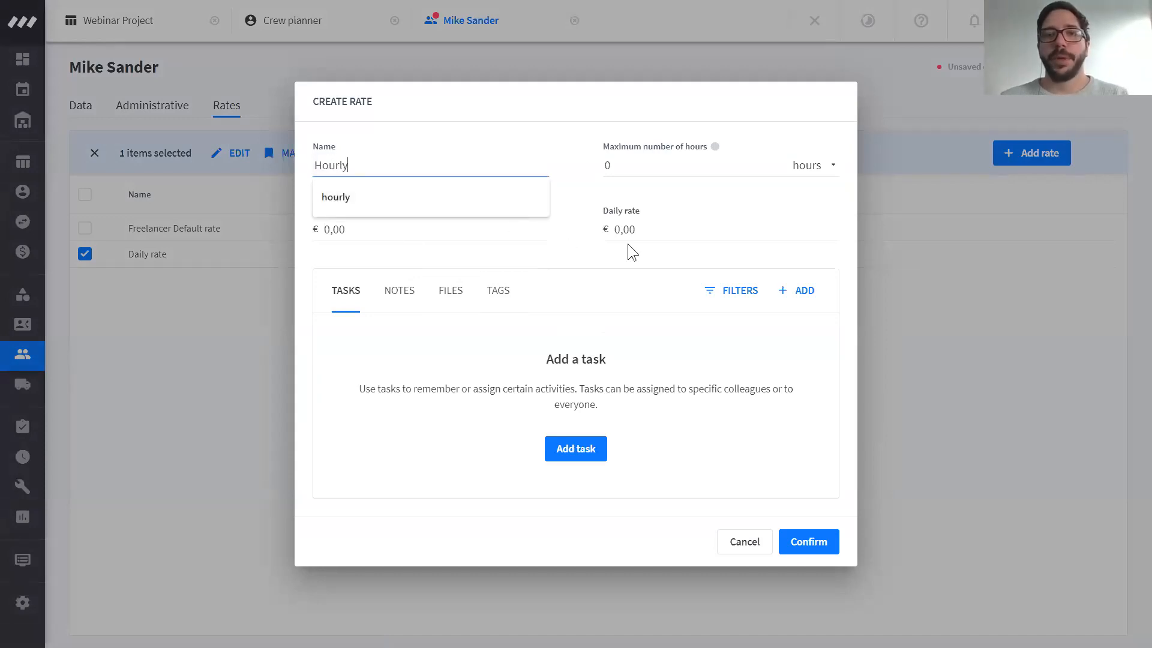
left_click(544, 235)
left_click(373, 243)
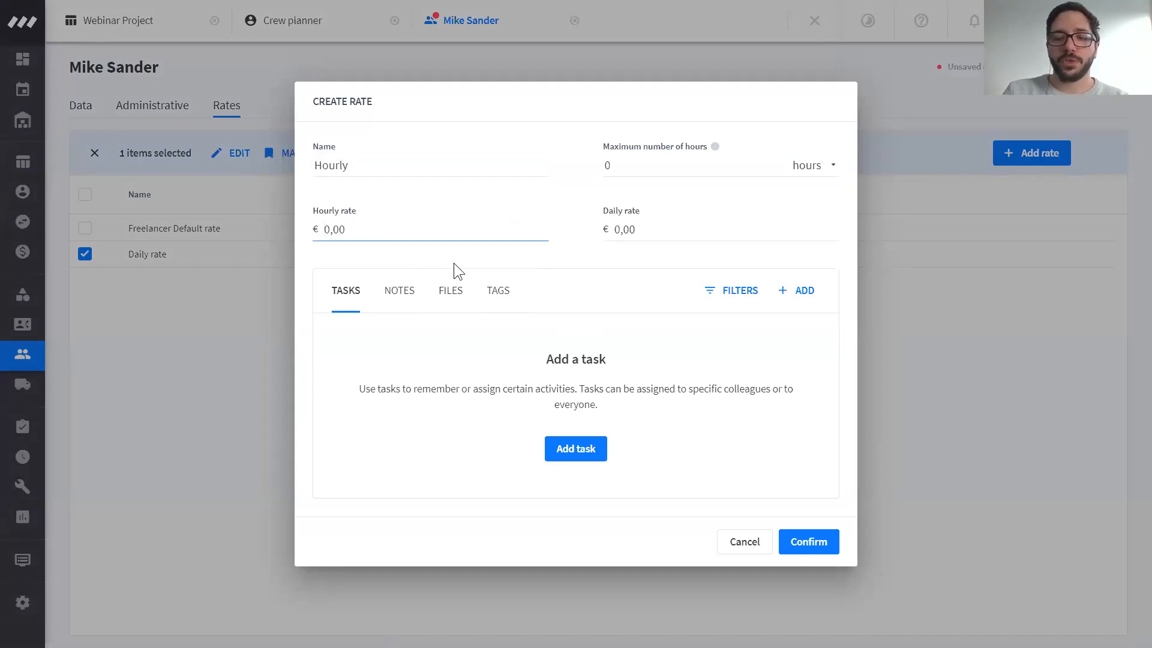
type("2")
left_click(806, 543)
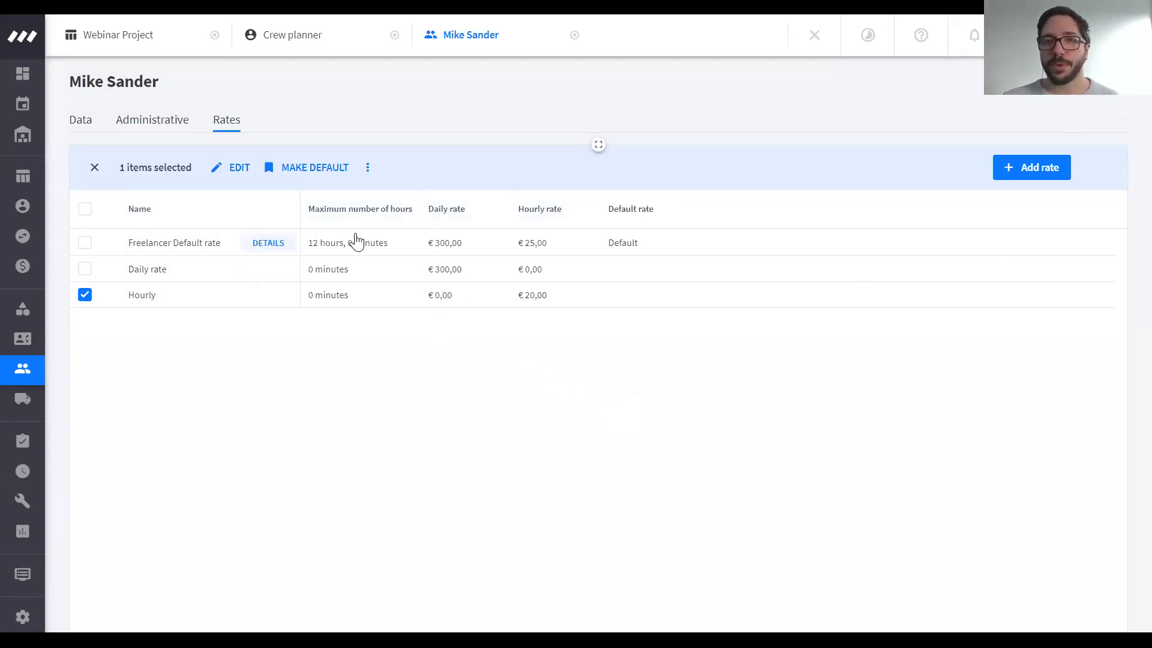
left_click(85, 243)
left_click(84, 280)
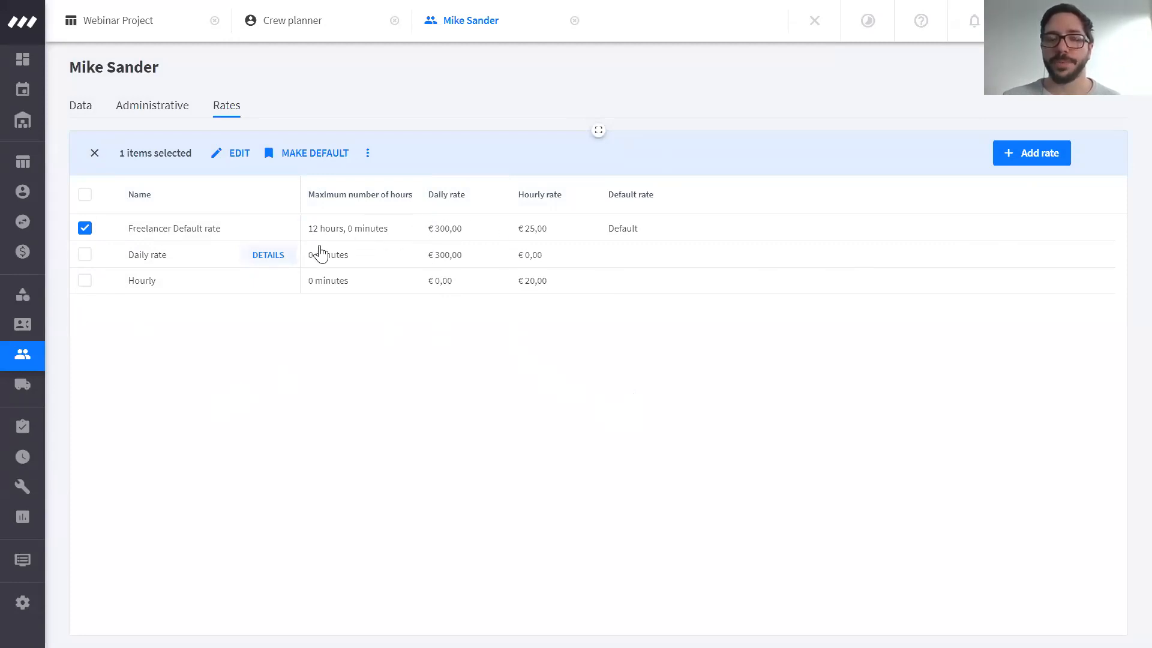
left_click(85, 228)
left_click(85, 280)
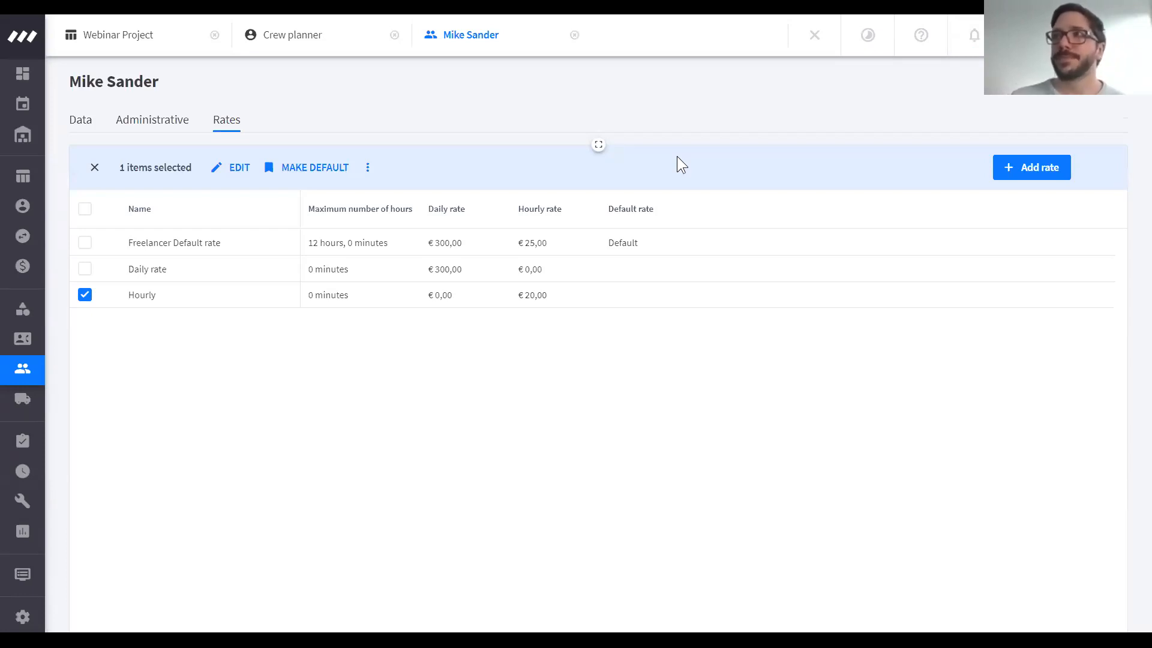
- Return to the Webinar Project and delete its Sales subproject
left_click(105, 31)
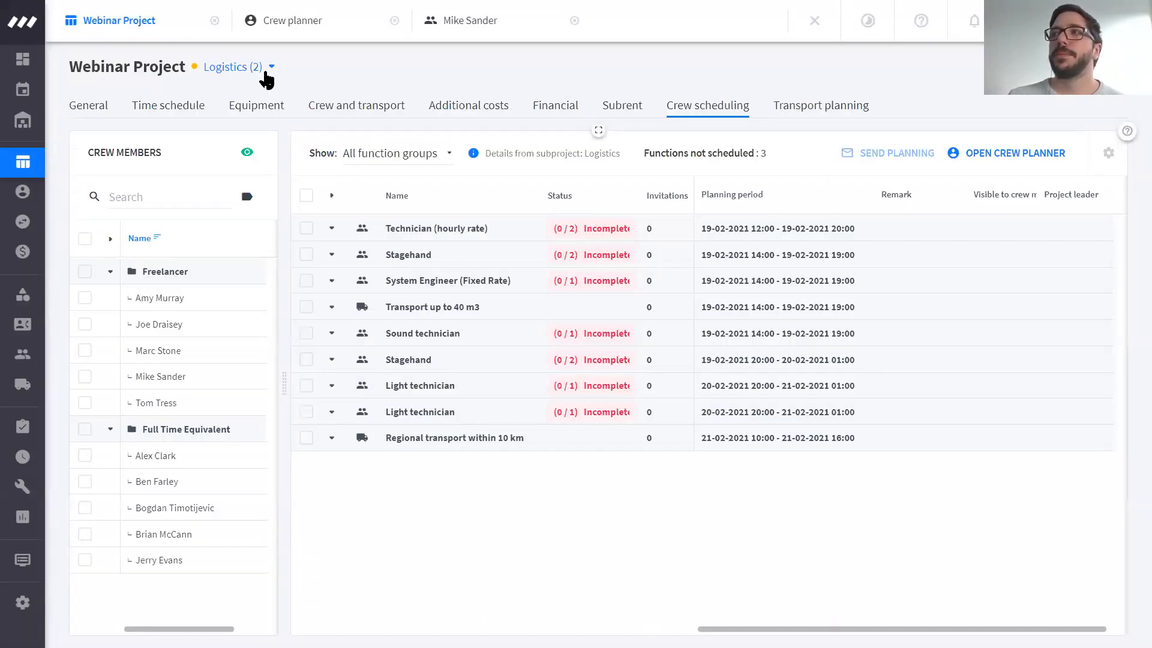
left_click(265, 72)
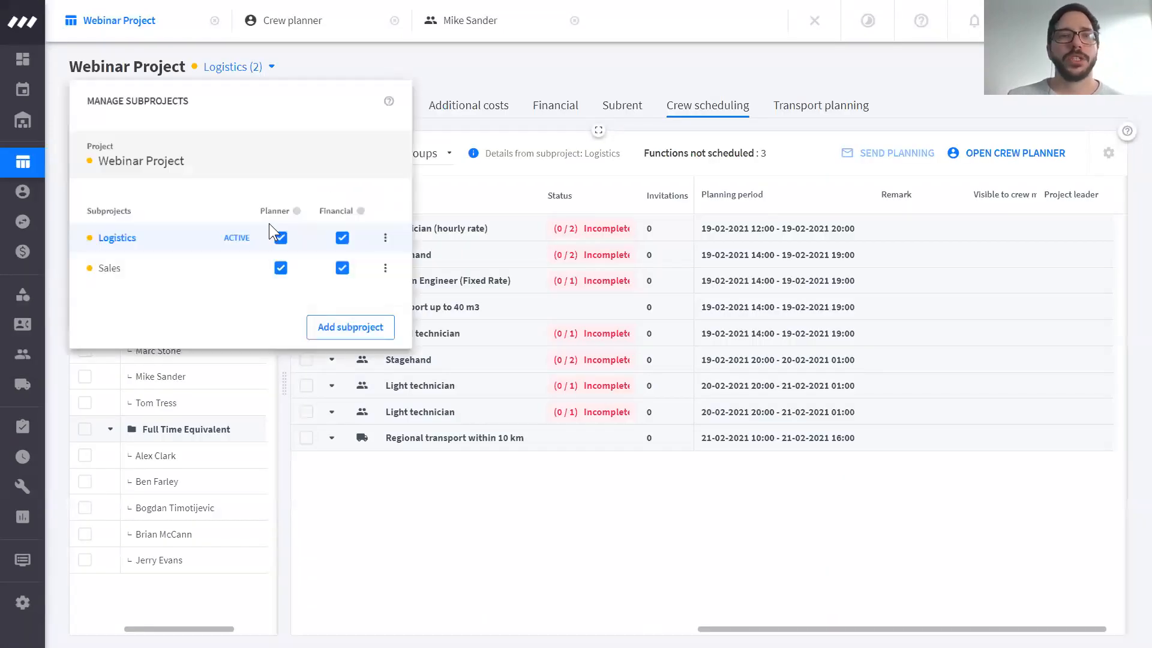
left_click(401, 277)
left_click(443, 348)
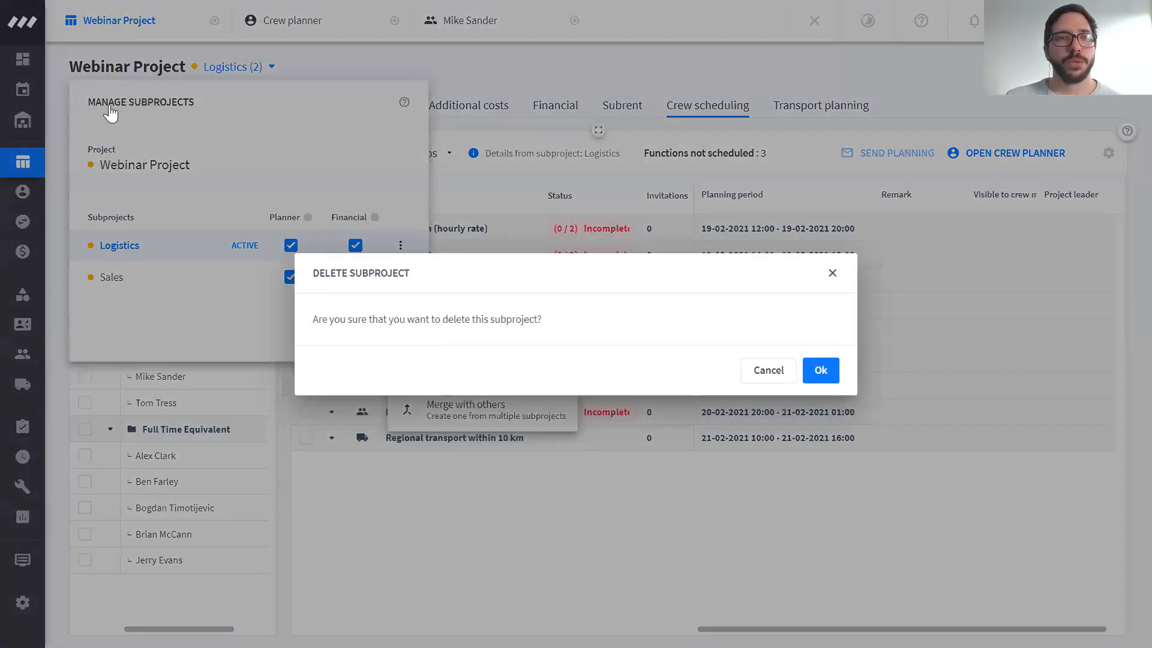
left_click(820, 370)
- Look through the project's general details, crew and transport and crew scheduling, and open the crew planner for the project
left_click(61, 99)
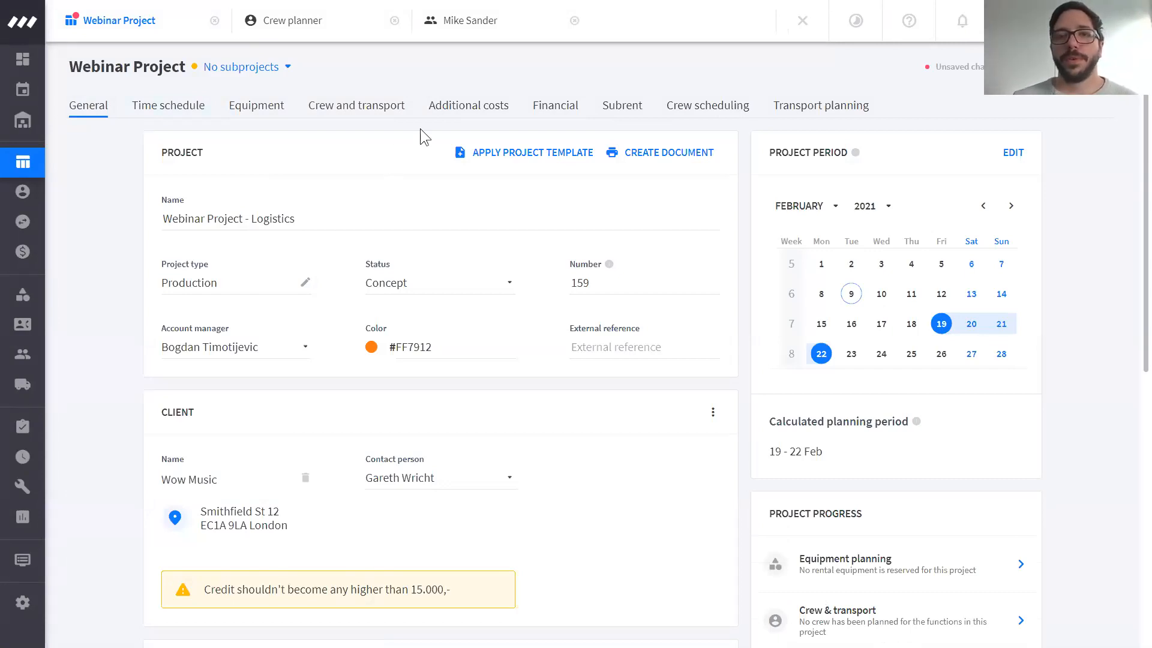
left_click(467, 105)
left_click(379, 108)
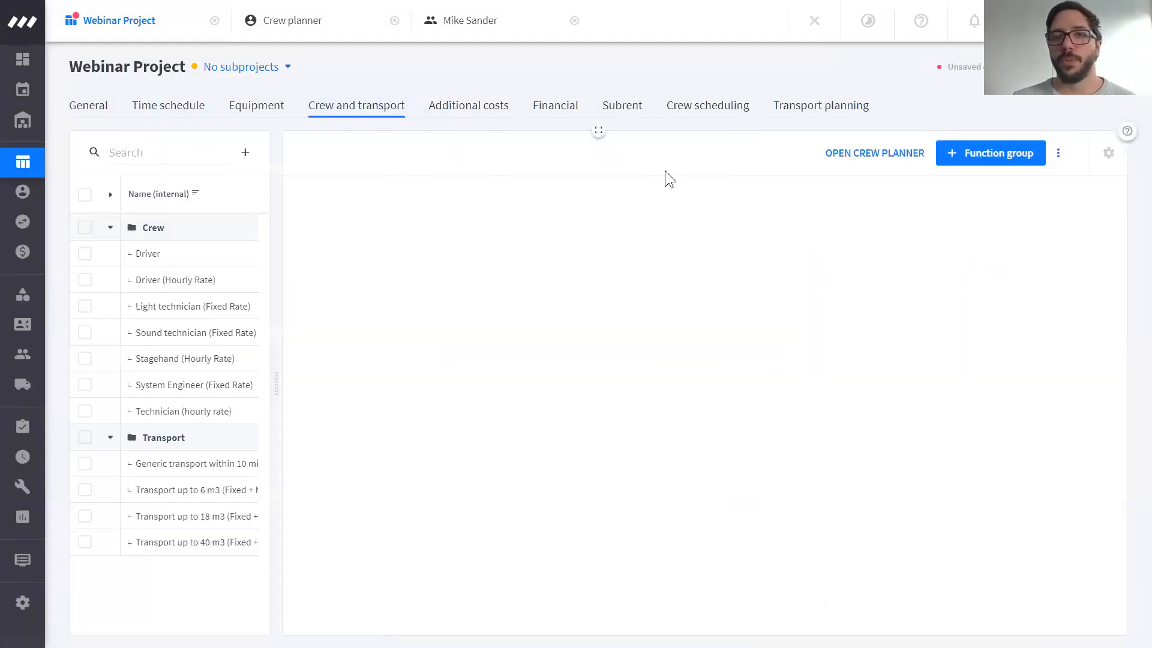
left_click(708, 112)
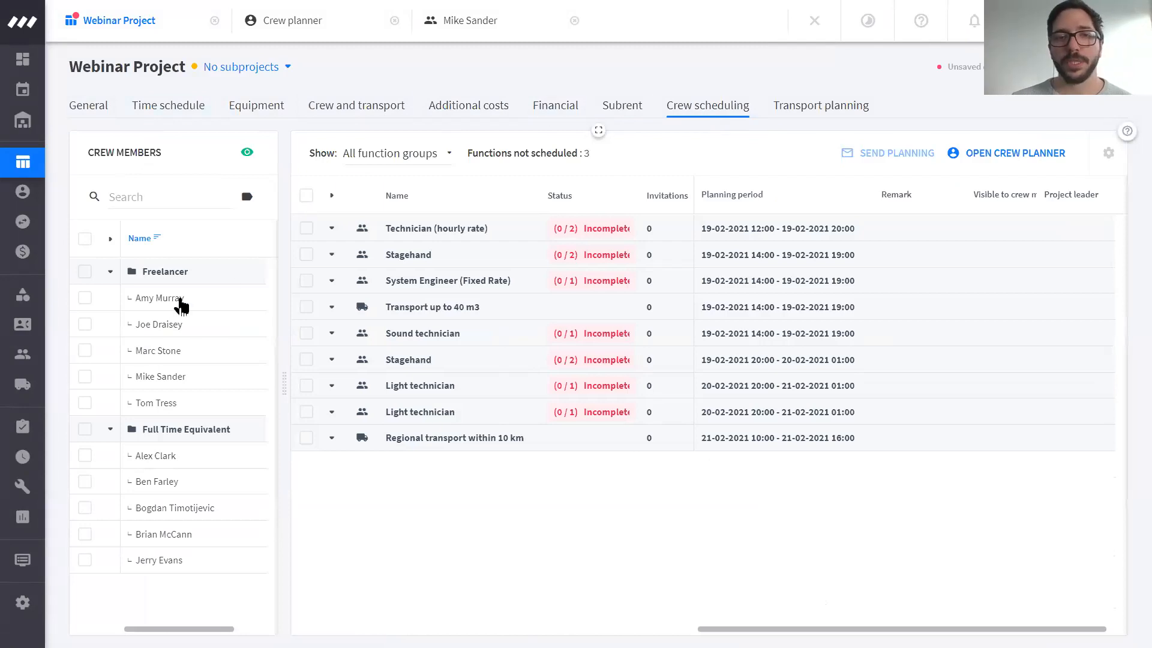
left_click(991, 161)
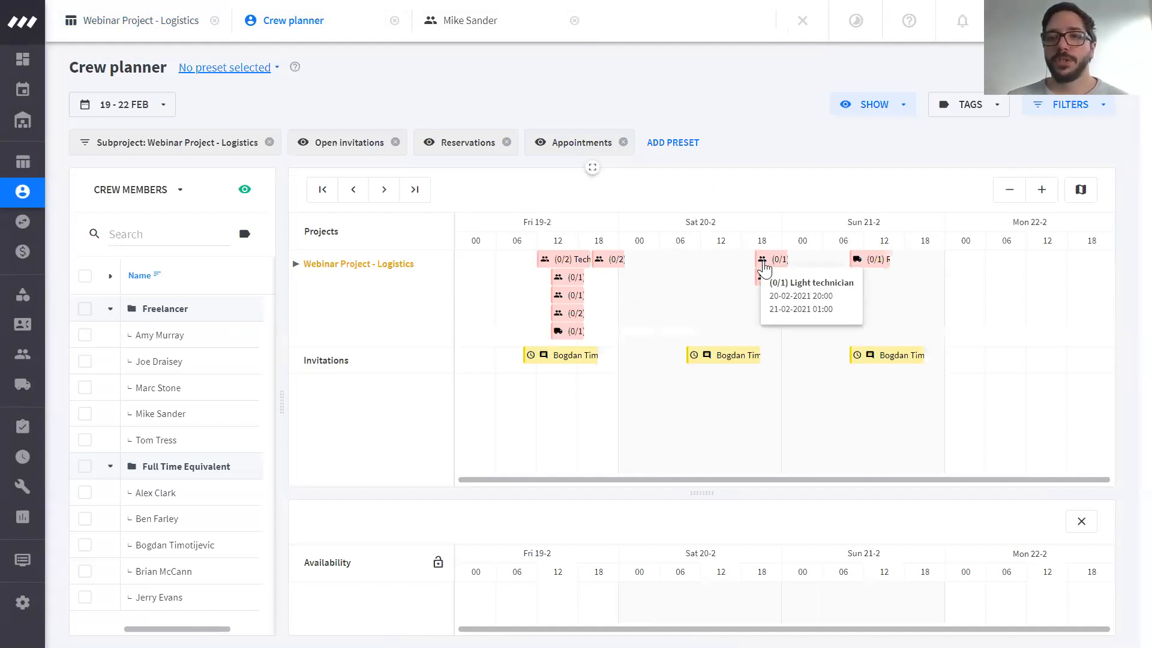
- Schedule the fourth freelancer in the list on the first Light technician function on Saturday 20-2
left_click(771, 259)
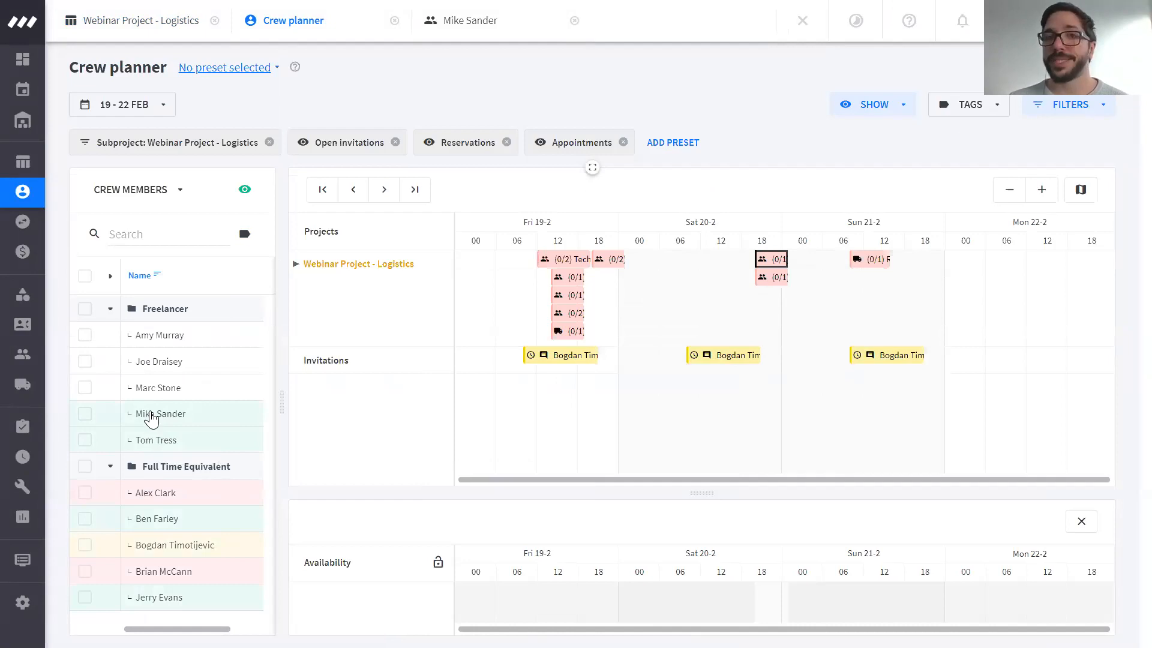
left_click(152, 418)
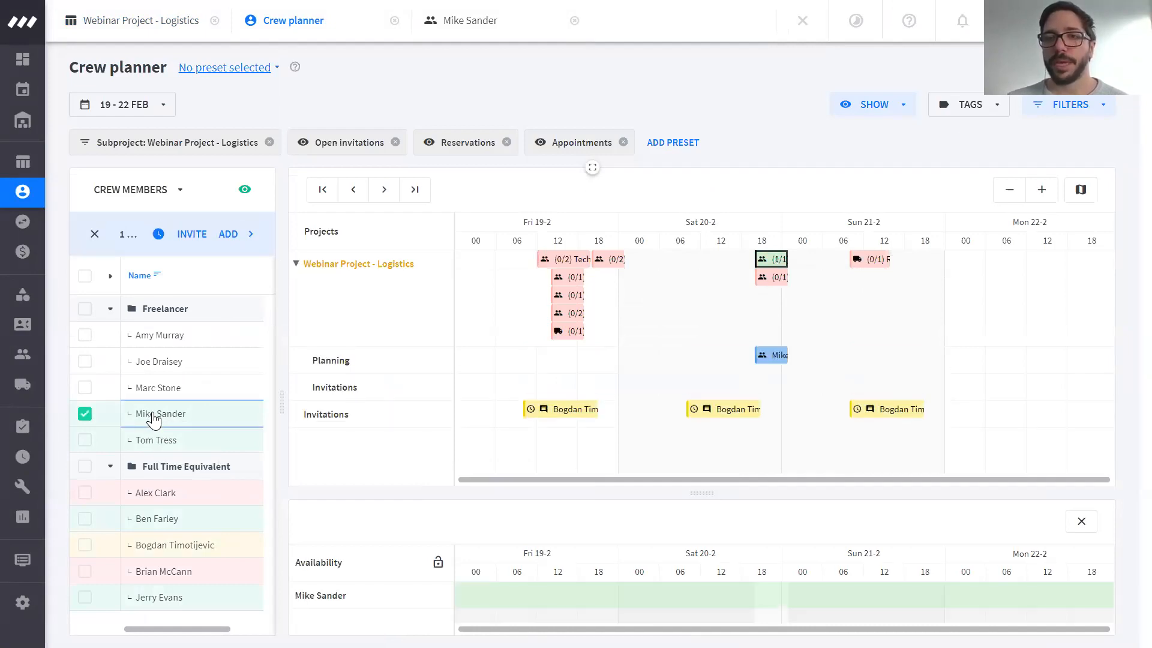
left_click(84, 414)
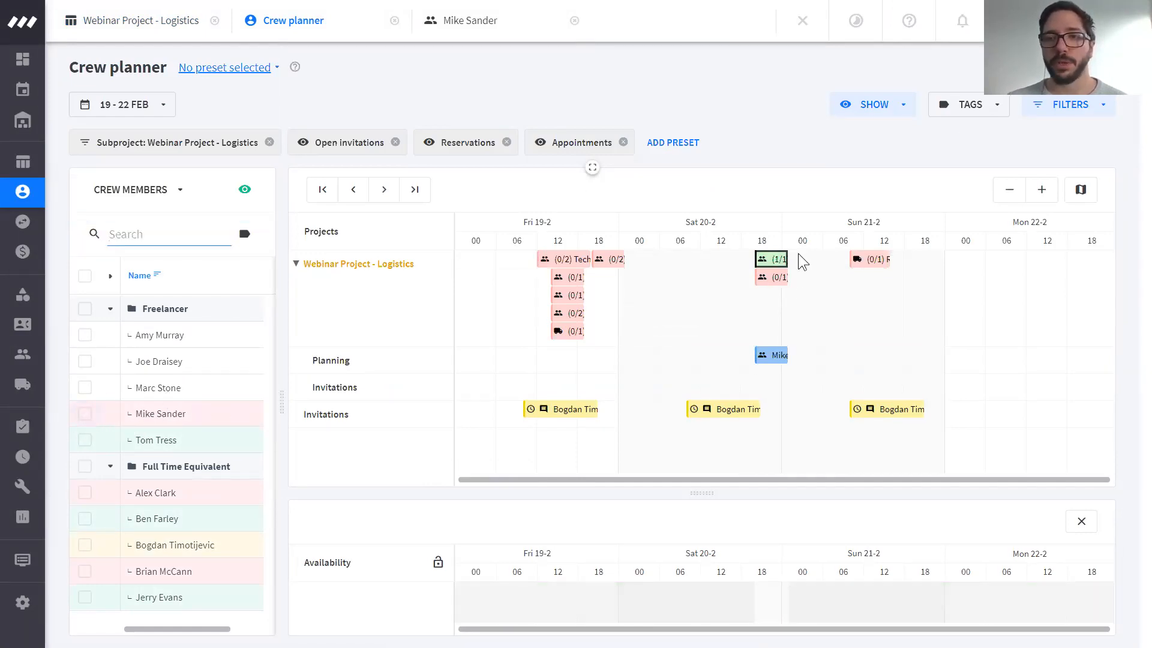
- Check the scheduled freelancer's availability for the second Light technician function, enlarging the availability timeline and shrinking it back
left_click(771, 277)
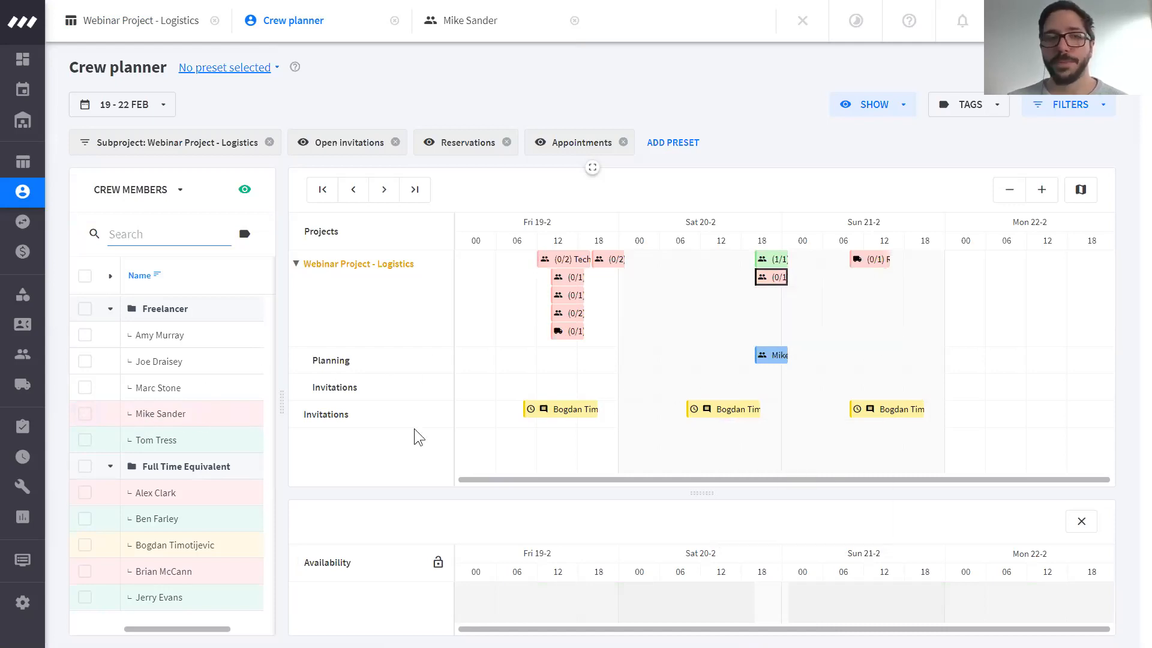
left_click(85, 413)
left_click_drag(702, 493, 712, 332)
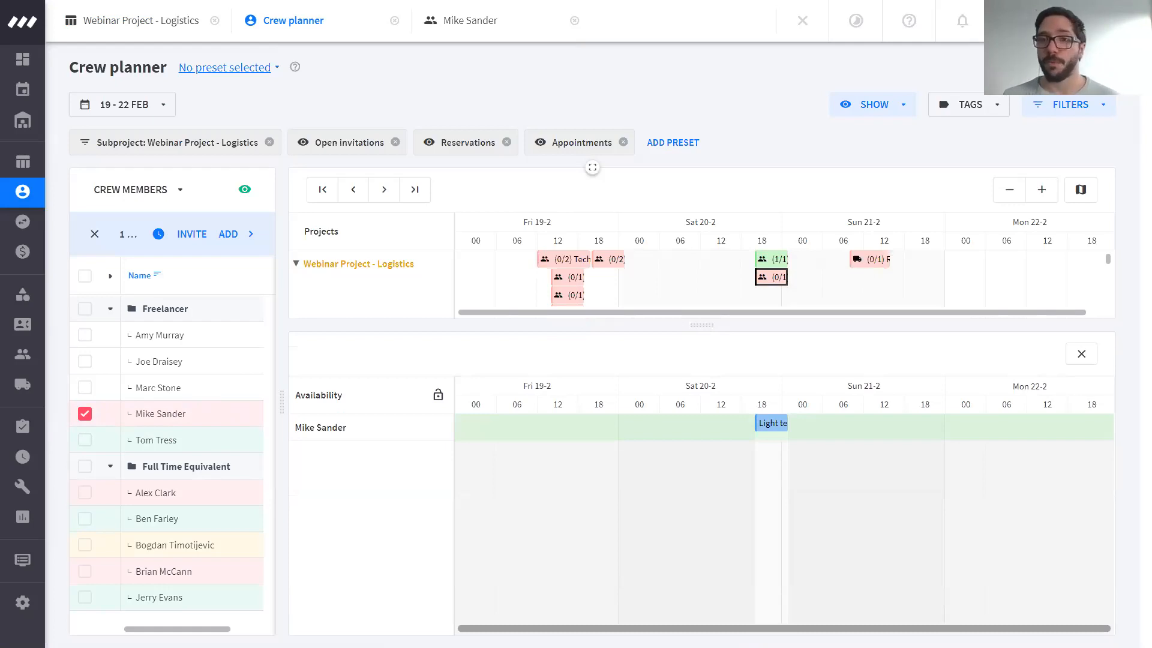
left_click(85, 413)
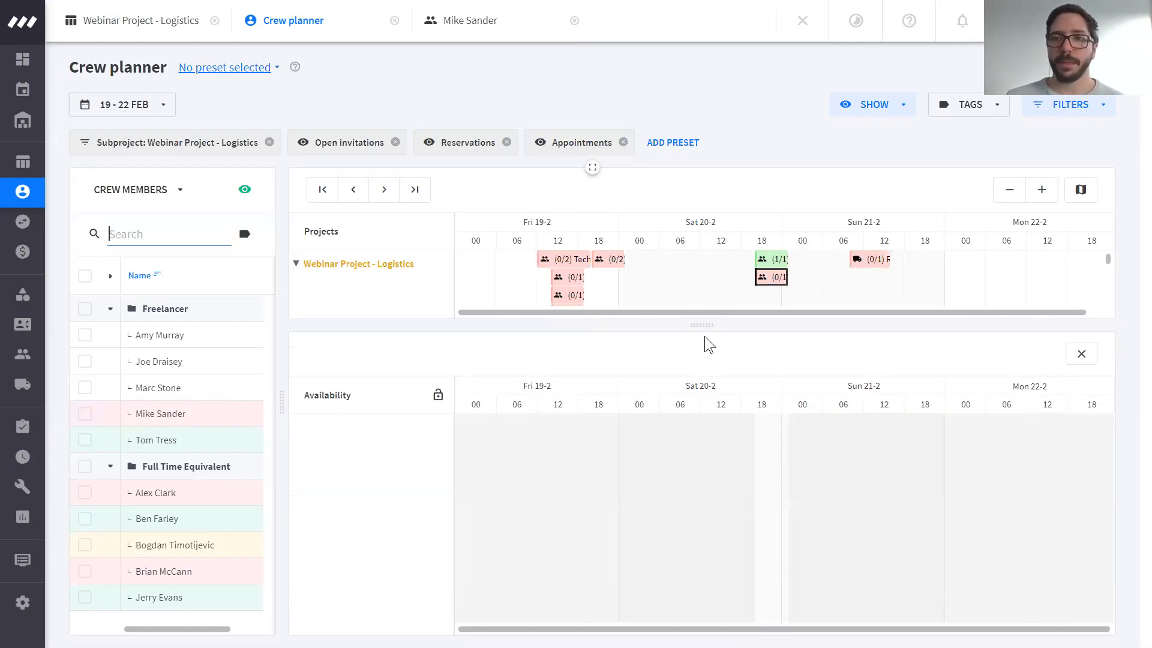
left_click_drag(698, 324, 702, 478)
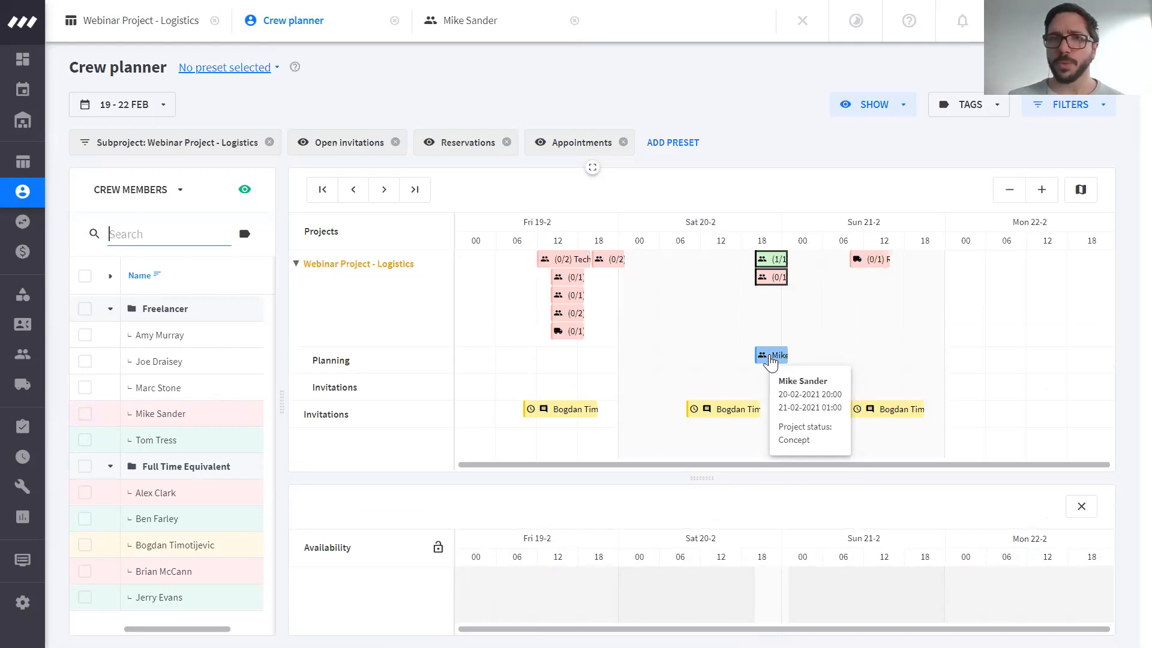
- Set the crew member rate of the freelancer's planned Light technician shift to Hourly and save the schedule
left_click(771, 360)
right_click(770, 361)
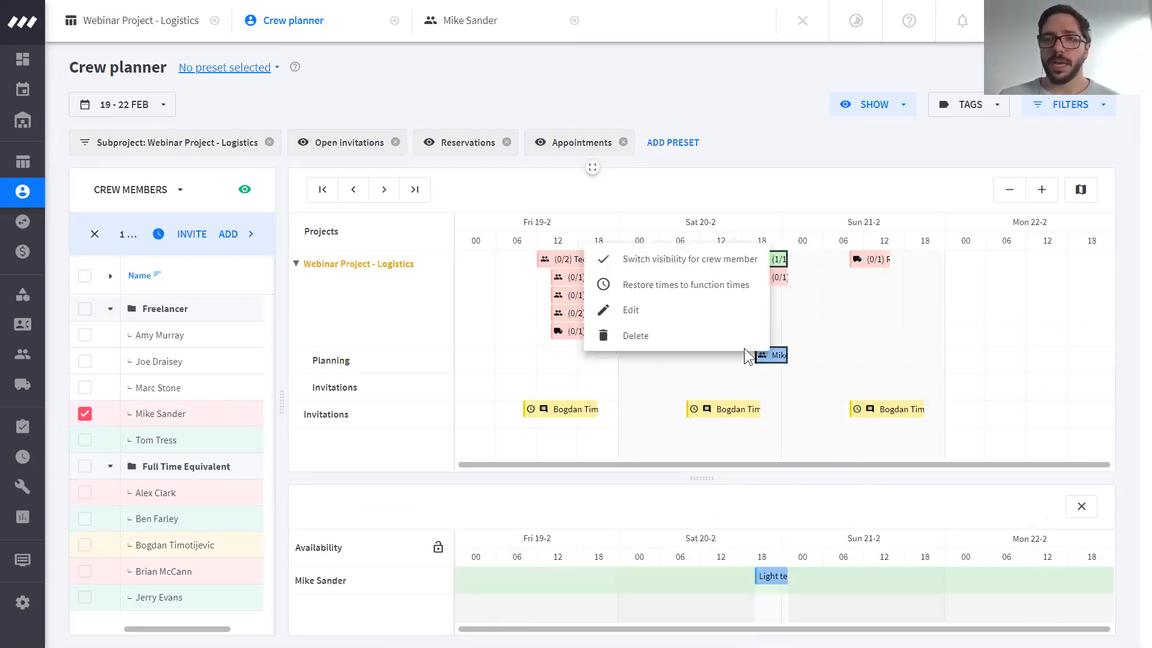
left_click(638, 311)
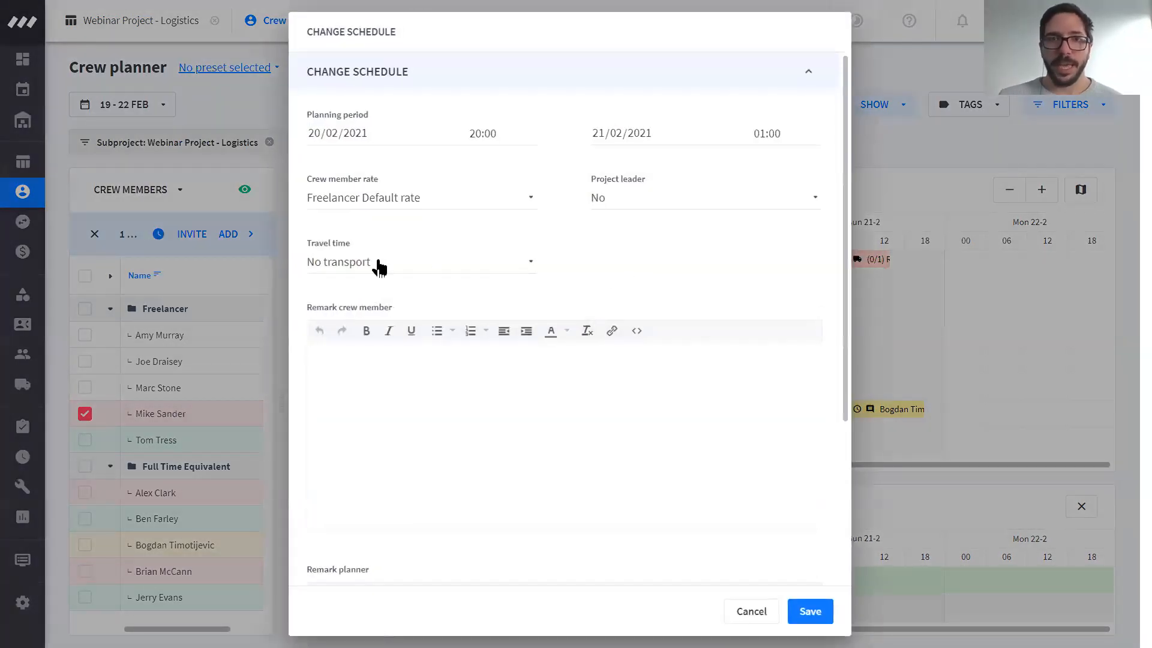
left_click(362, 220)
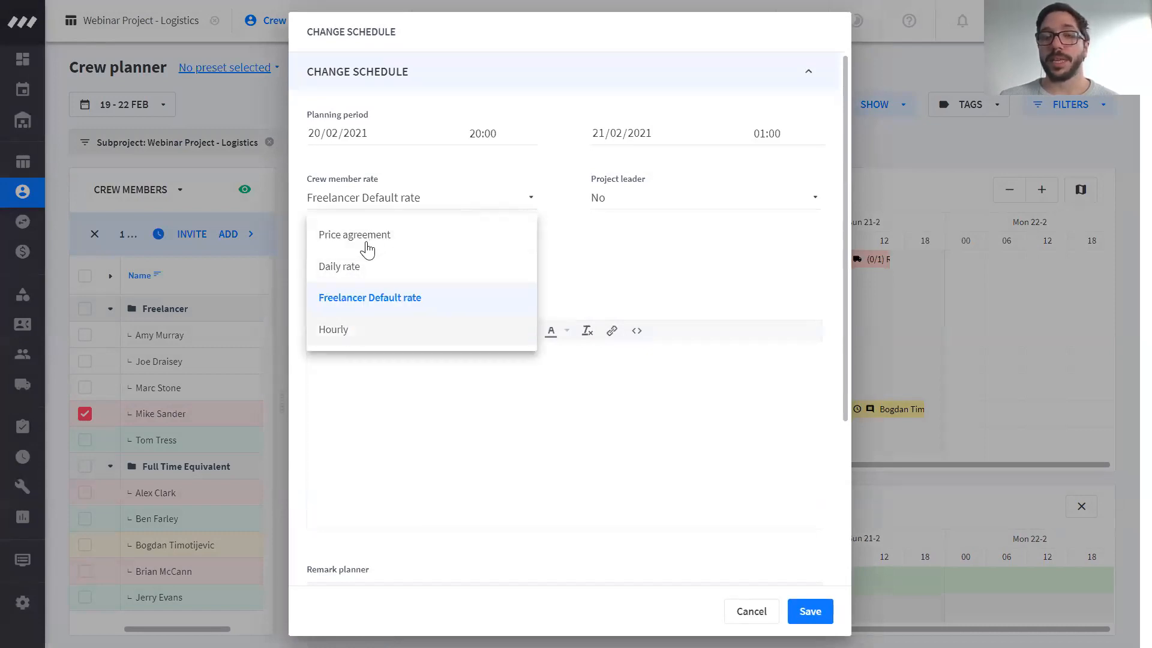
left_click(357, 331)
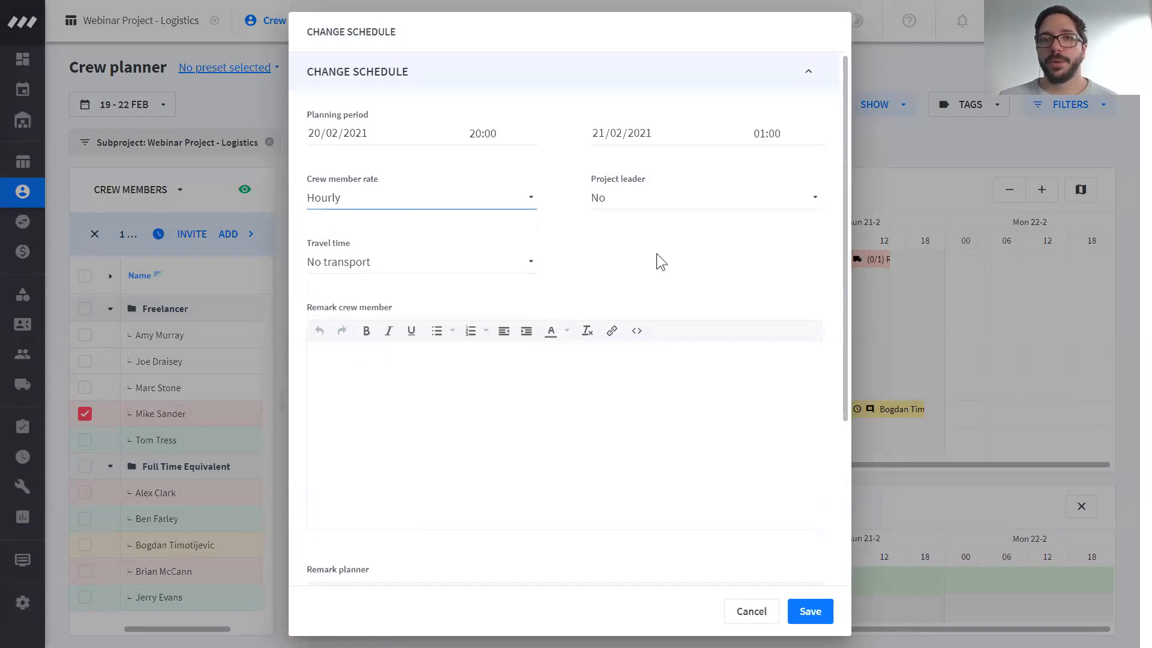
left_click(811, 612)
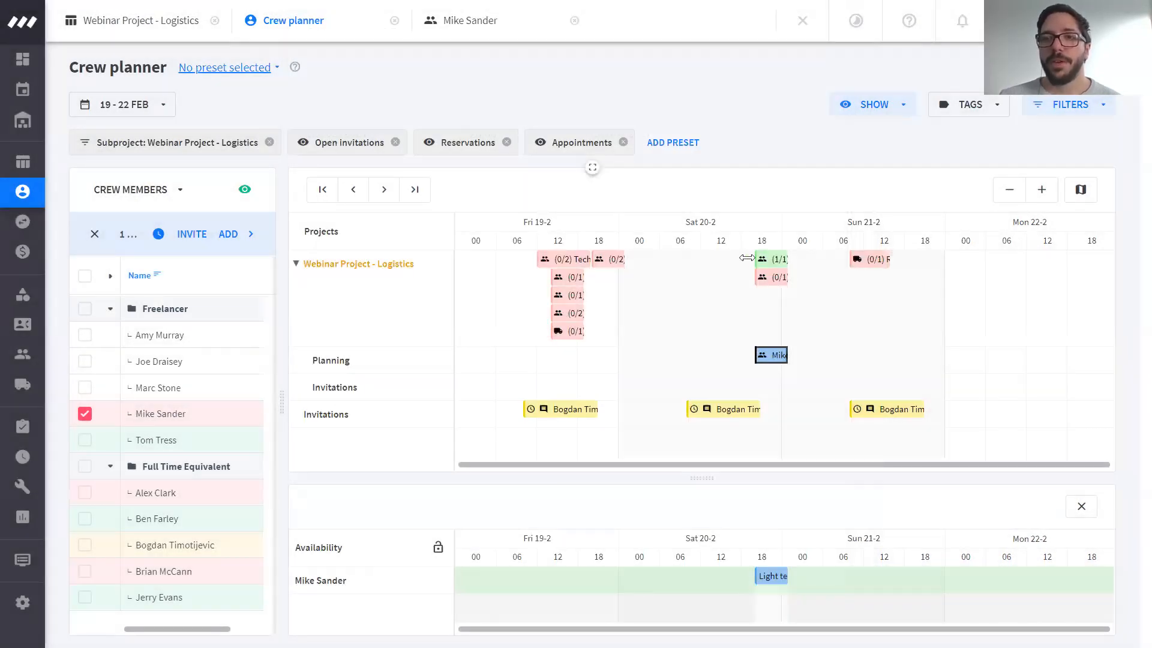
mouse_move(754, 355)
left_mouse_down()
mouse_move(731, 356)
mouse_move(762, 358)
left_mouse_up()
left_click_drag(787, 260, 800, 265)
mouse_move(800, 249)
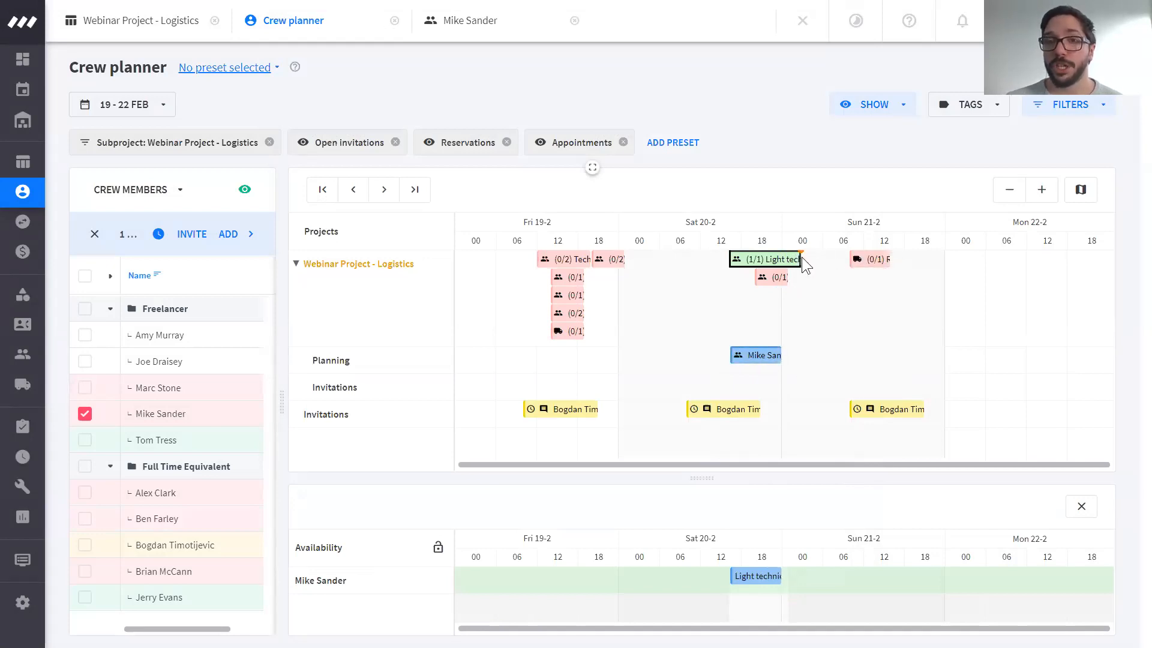
left_click(757, 355)
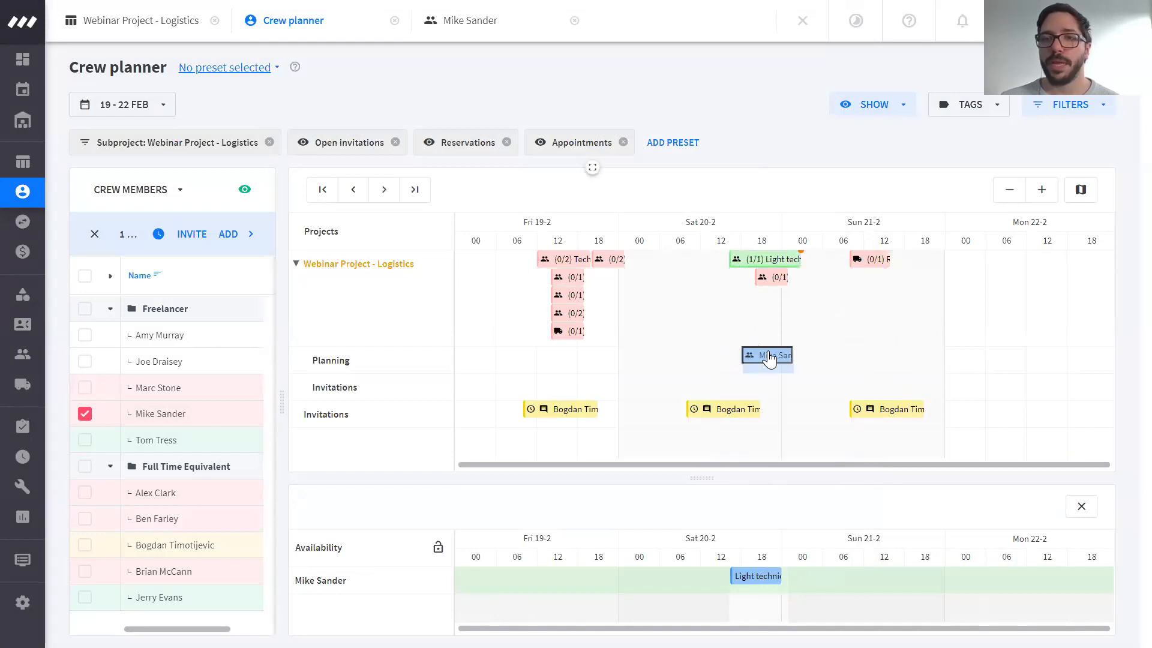
- Review the project's crew and transport functions, and check the freelancer's planned shift times in the crew planner
left_click(141, 20)
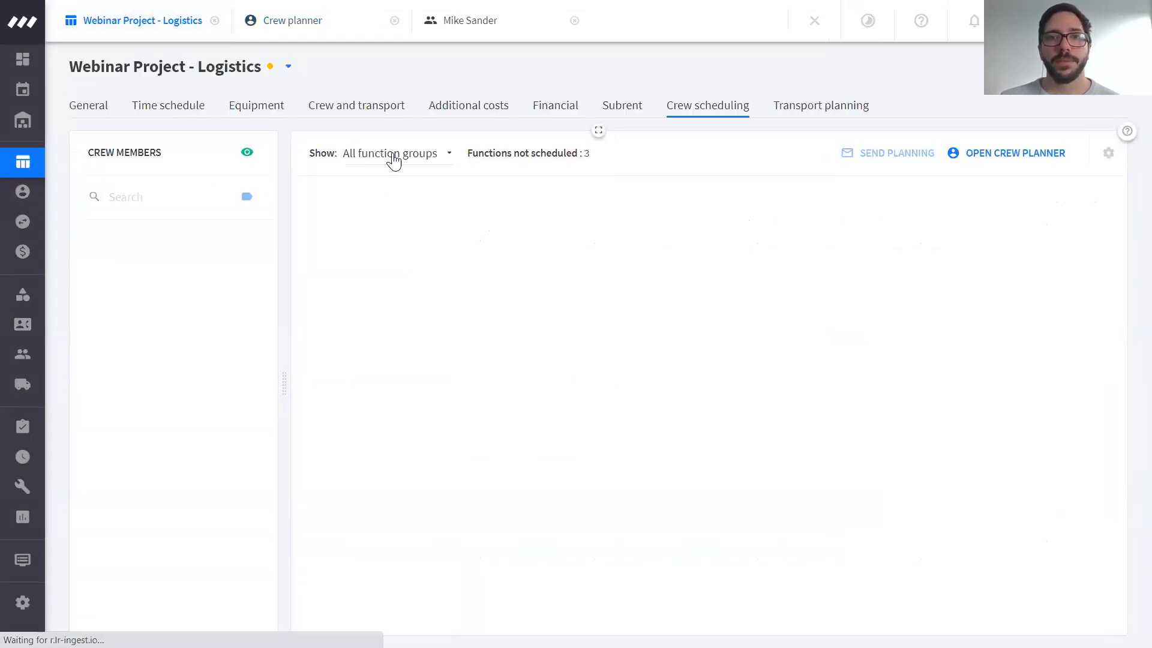
left_click(360, 107)
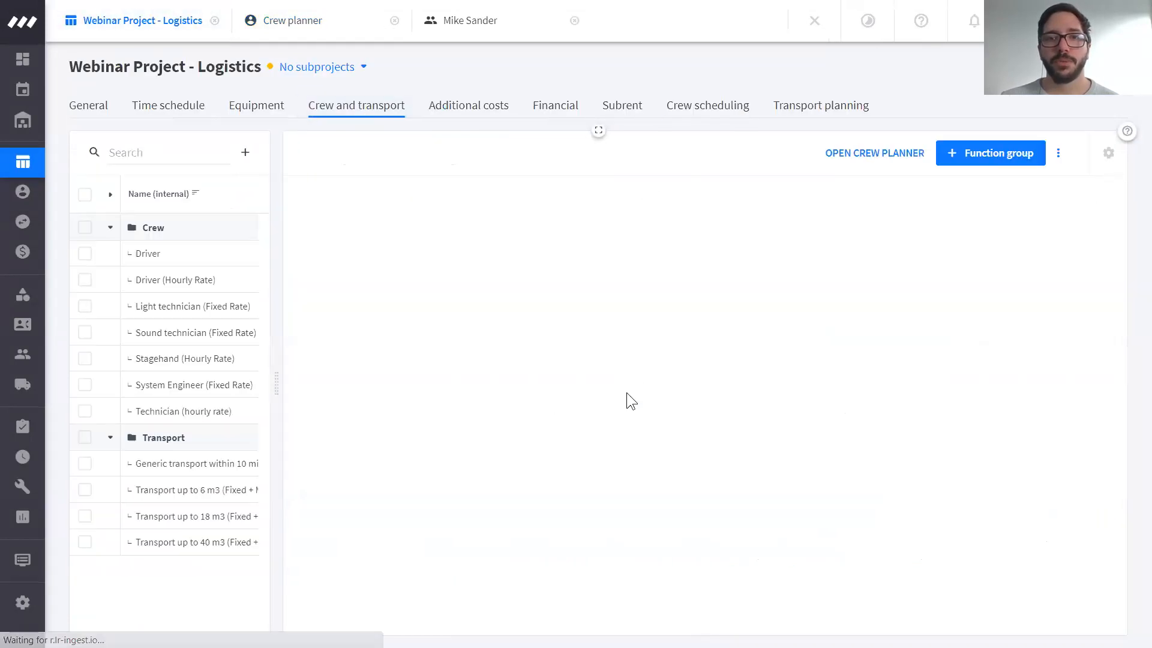
scroll(312, 510, "down", 3)
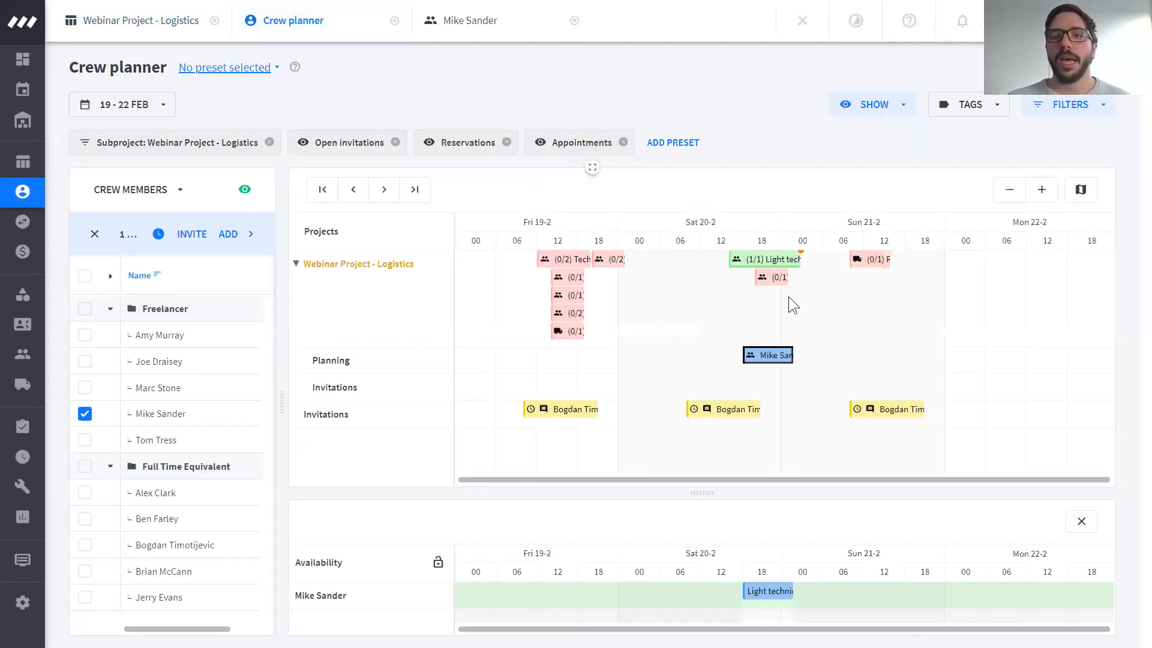
mouse_move(762, 364)
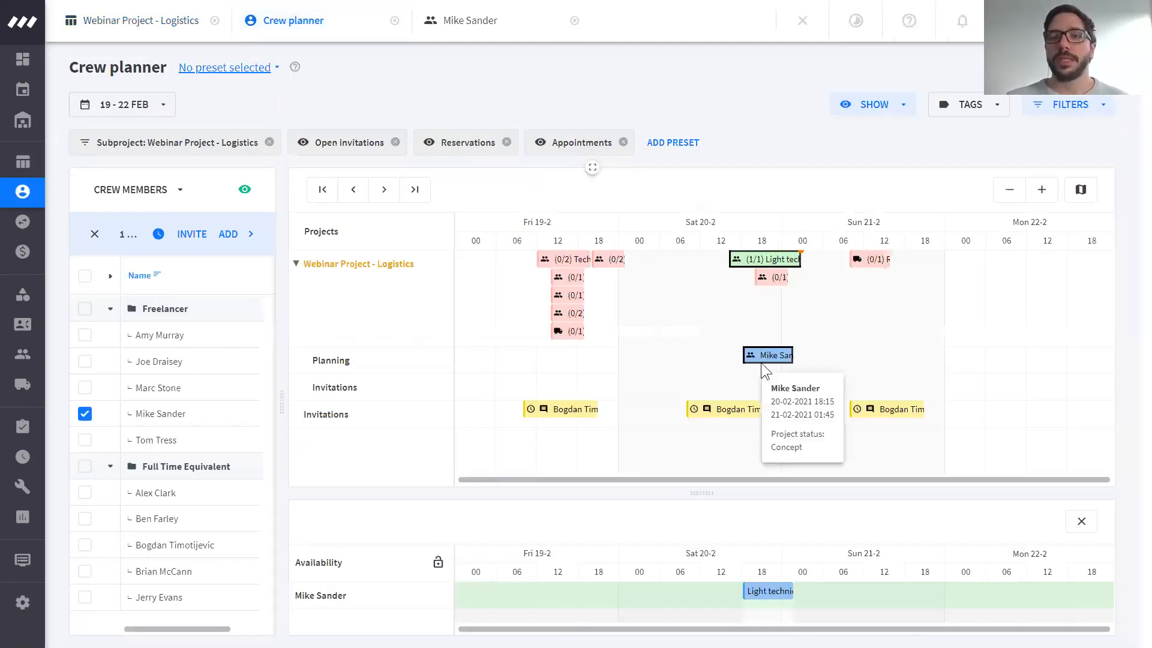
- Review the availability of all crew members for 19 to 22 February against the project's functions
left_click_drag(701, 493, 699, 429)
left_click(85, 276)
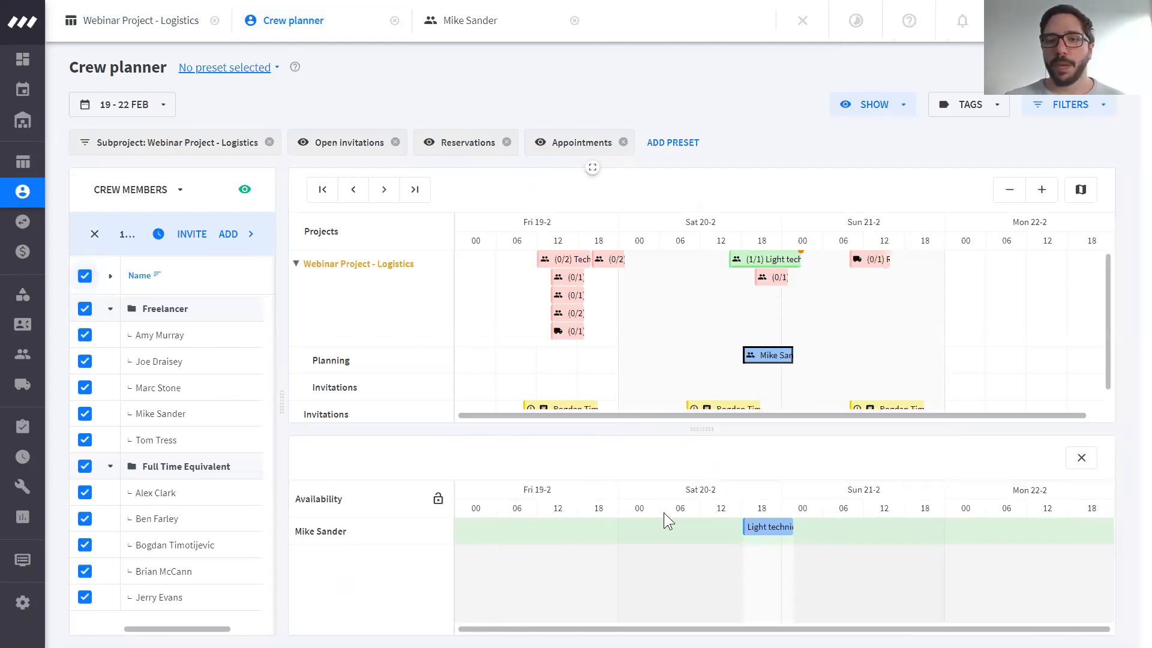
scroll(744, 530, "down", 3)
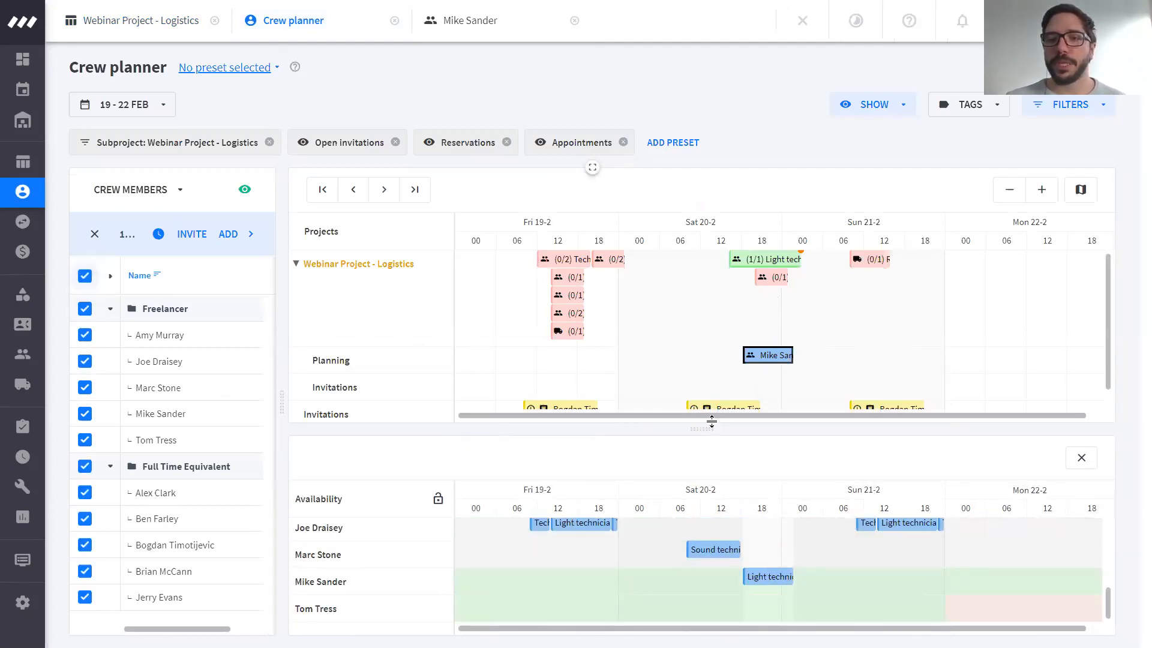
left_click_drag(711, 421, 713, 327)
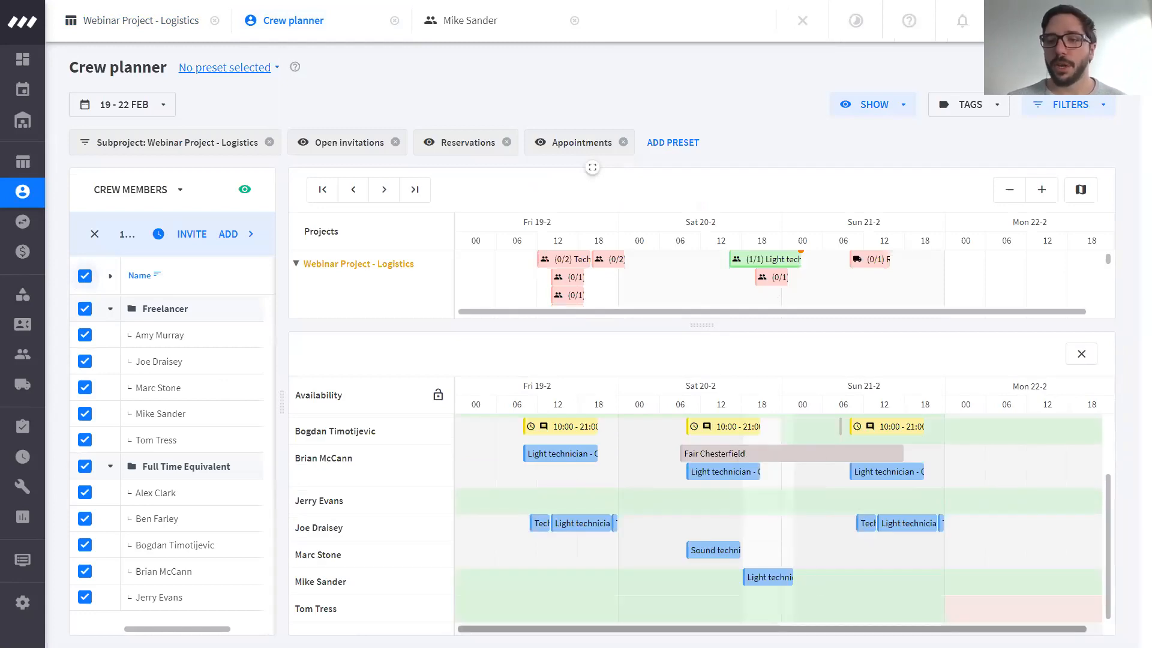
scroll(772, 517, "up", 3)
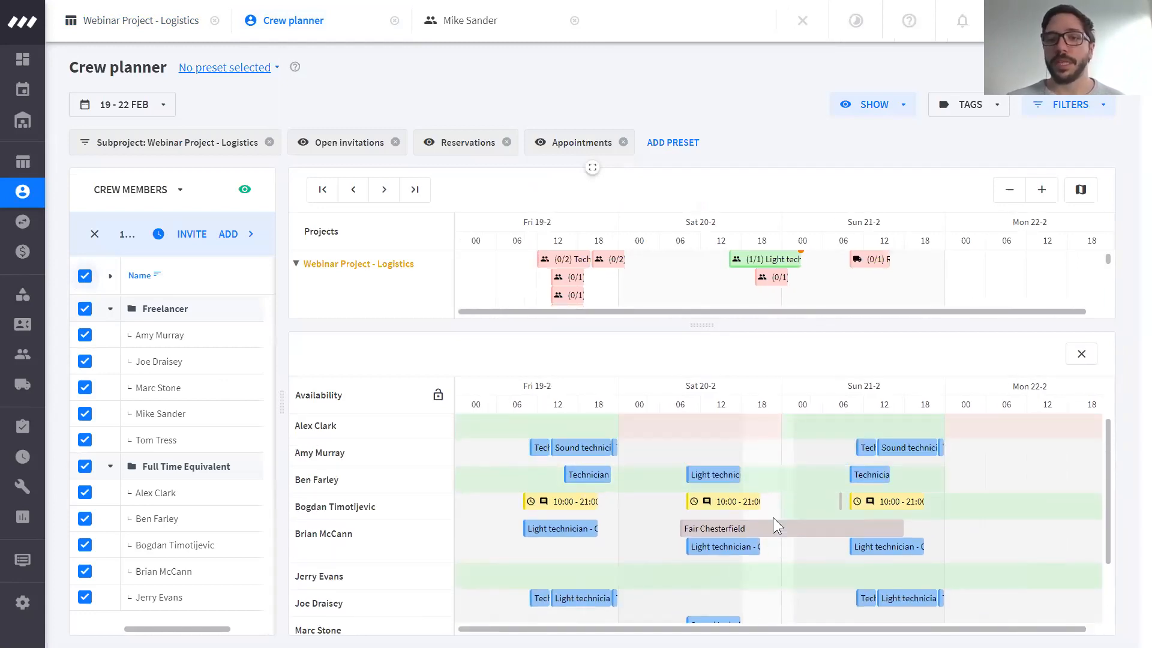
scroll(770, 514, "down", 3)
left_click_drag(690, 325, 692, 432)
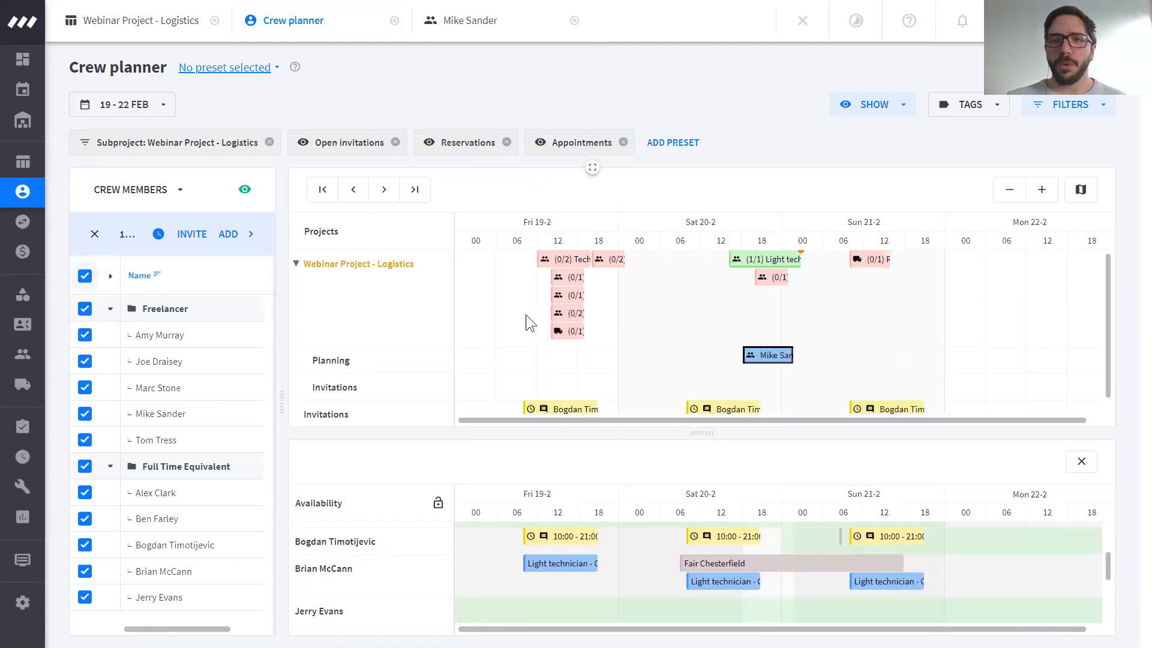
left_click(568, 320)
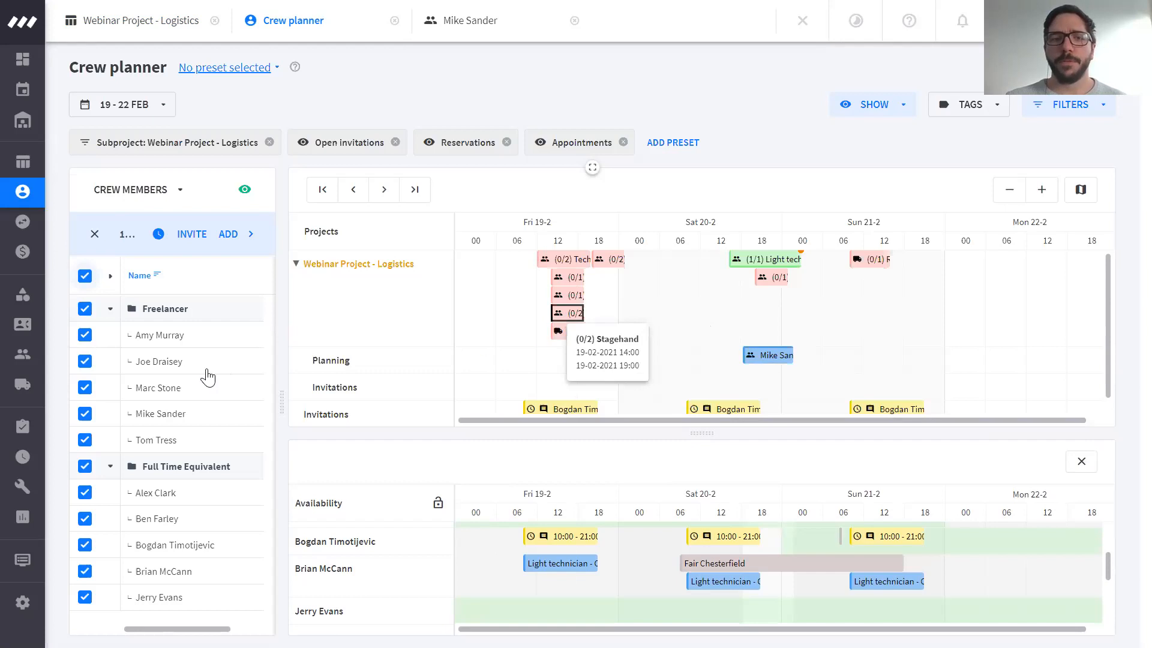
left_click(161, 420)
left_click_drag(161, 420, 566, 312)
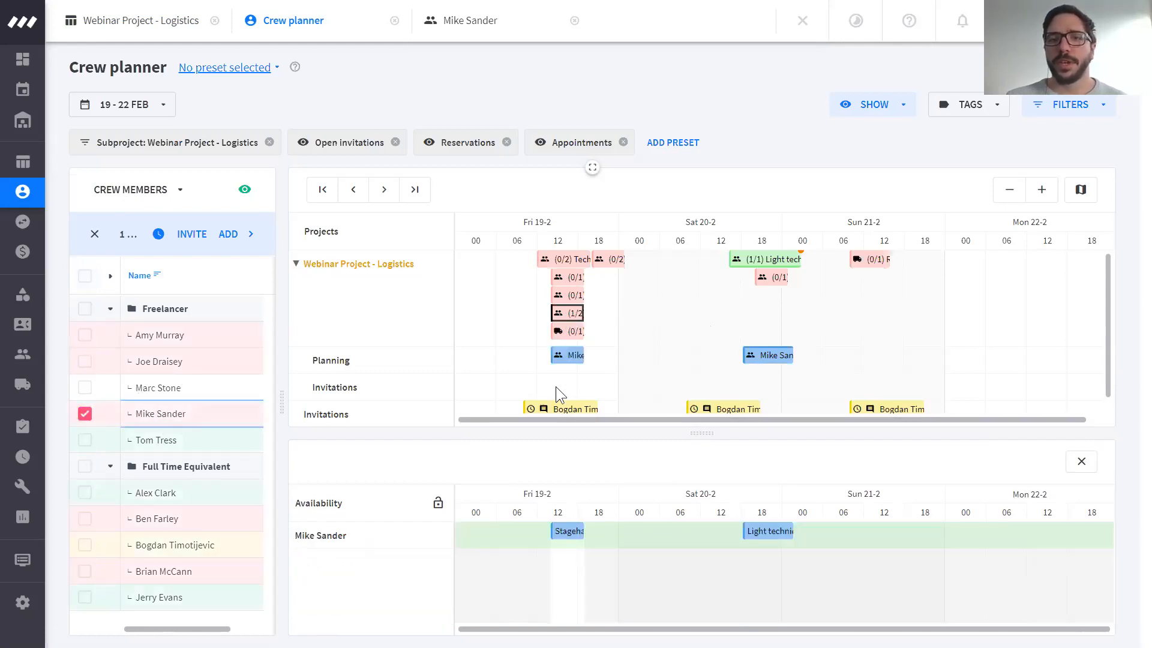
right_click(573, 375)
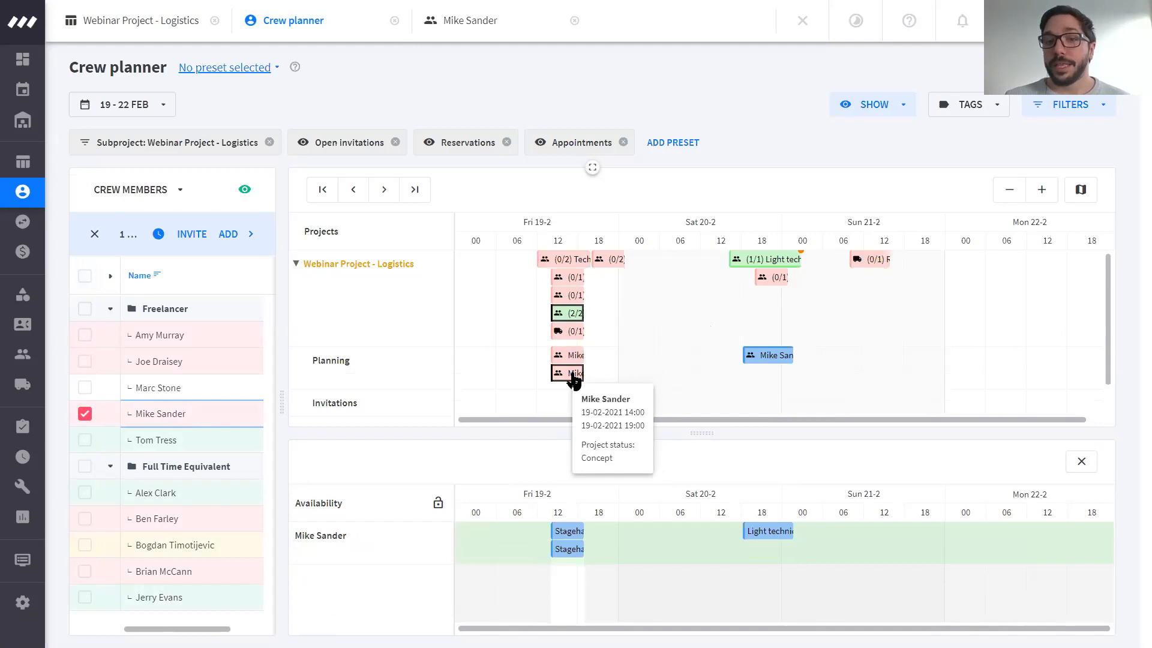
left_click(639, 361)
left_click_drag(583, 355, 664, 358)
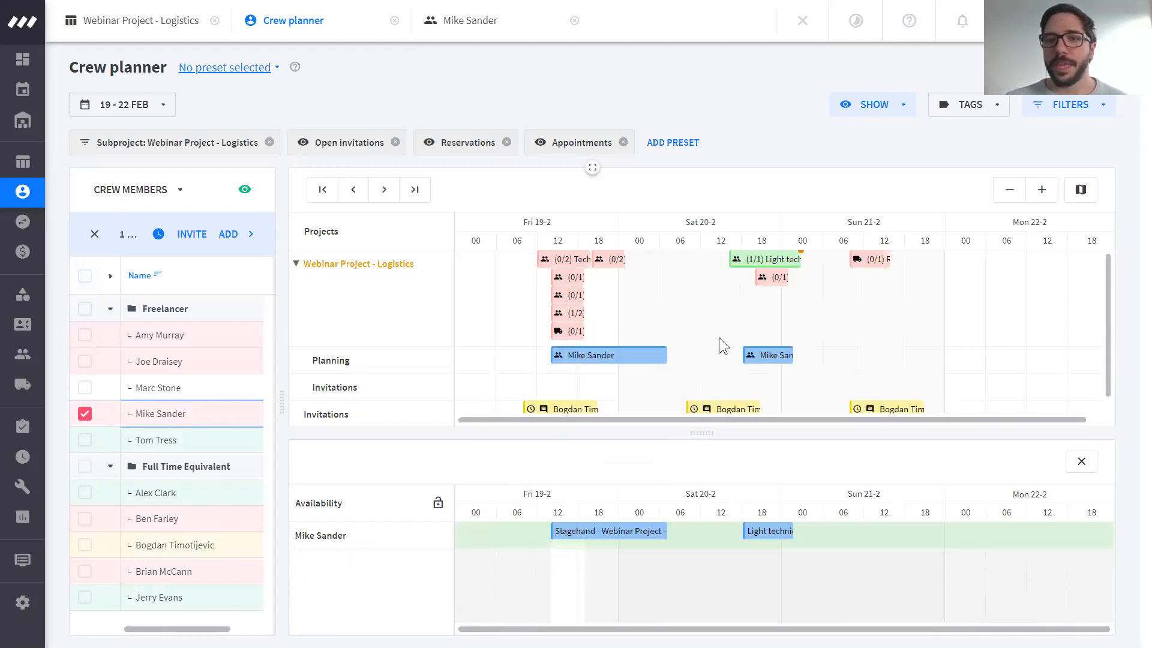
left_click_drag(593, 358, 685, 393)
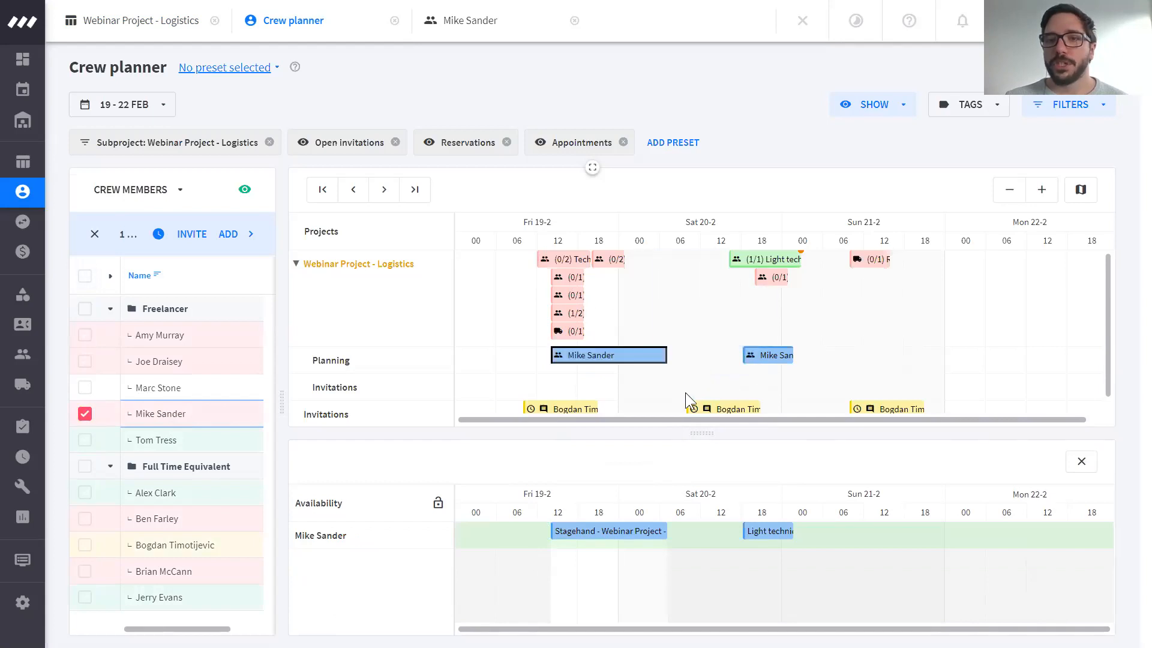
- Move the Light technician function to early Saturday 20-02-2021 and the freelancer's shift to 08:00 until 15:30
mouse_move(755, 355)
left_mouse_down()
mouse_move(670, 349)
mouse_move(664, 325)
mouse_move(755, 356)
mouse_move(687, 360)
mouse_move(755, 358)
left_mouse_up()
left_click_drag(772, 264, 685, 269)
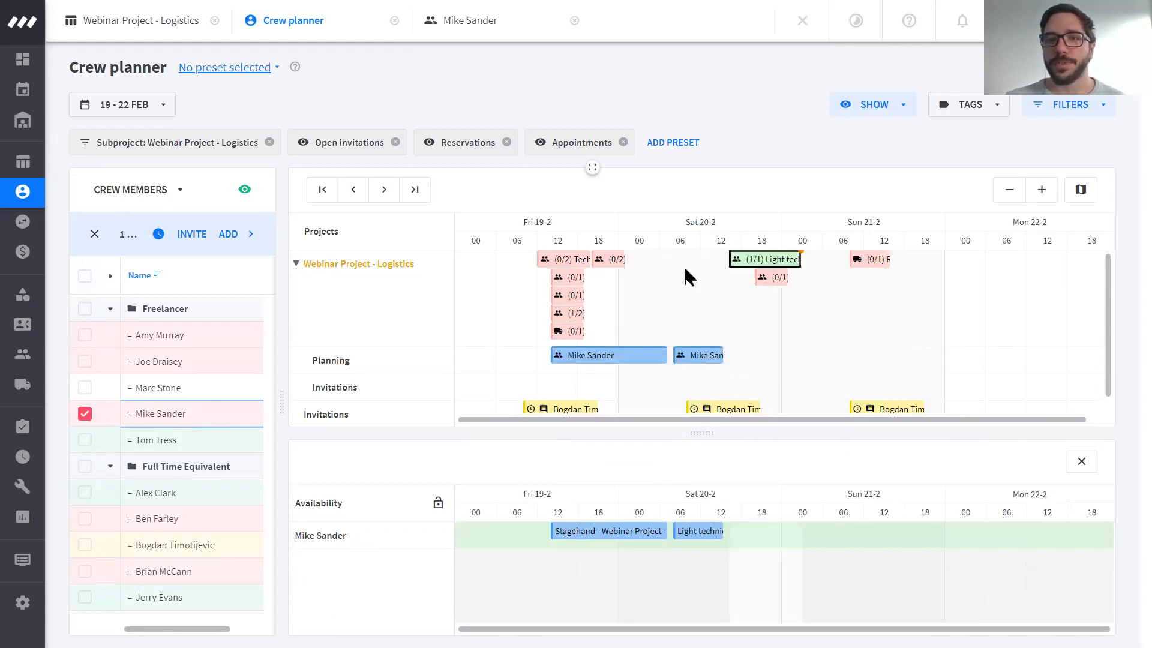
left_click_drag(699, 359, 667, 361)
mouse_move(693, 375)
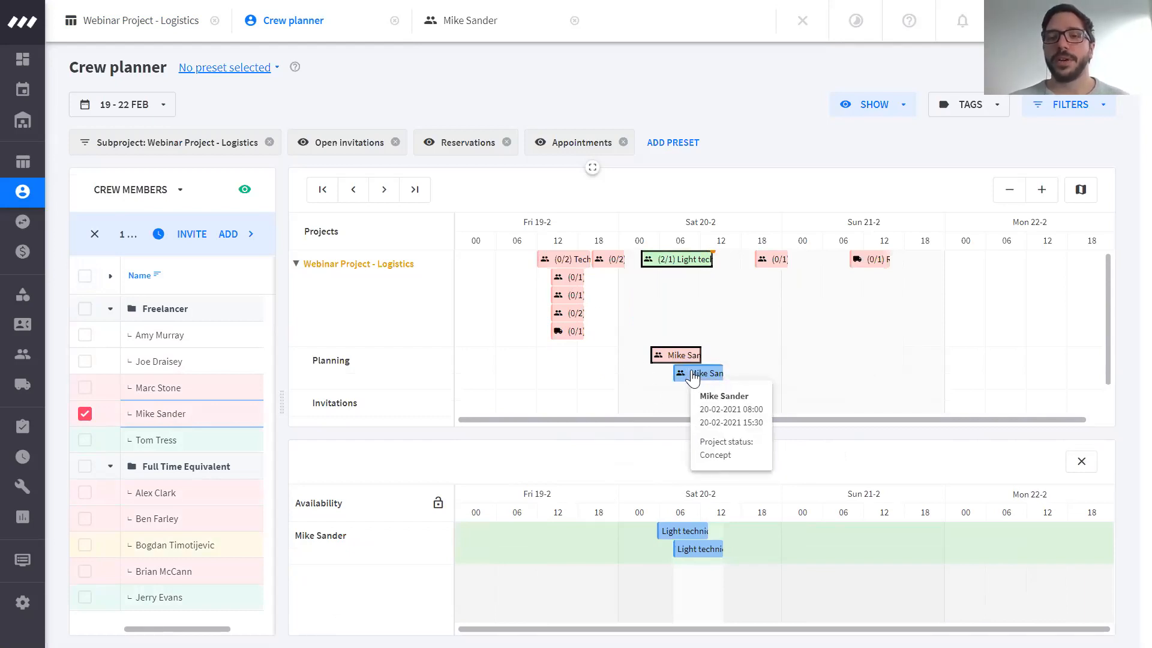
mouse_move(690, 355)
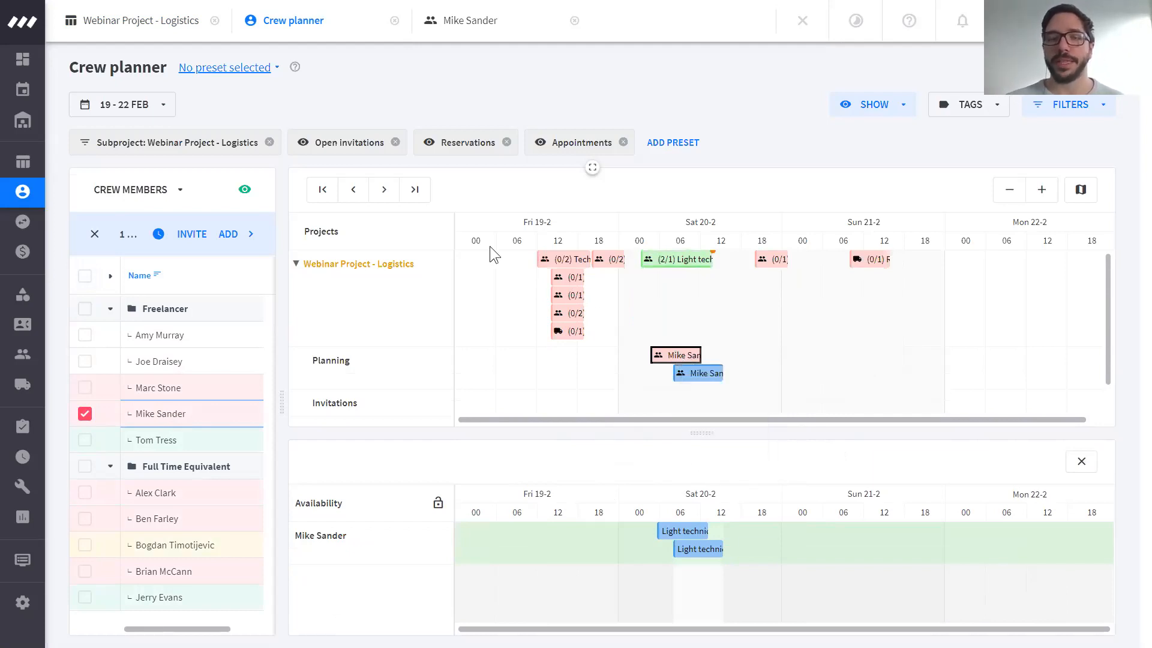
- Review the columns available for the project's crew and transport functions, including the calculated ones, without changing them
left_click(142, 22)
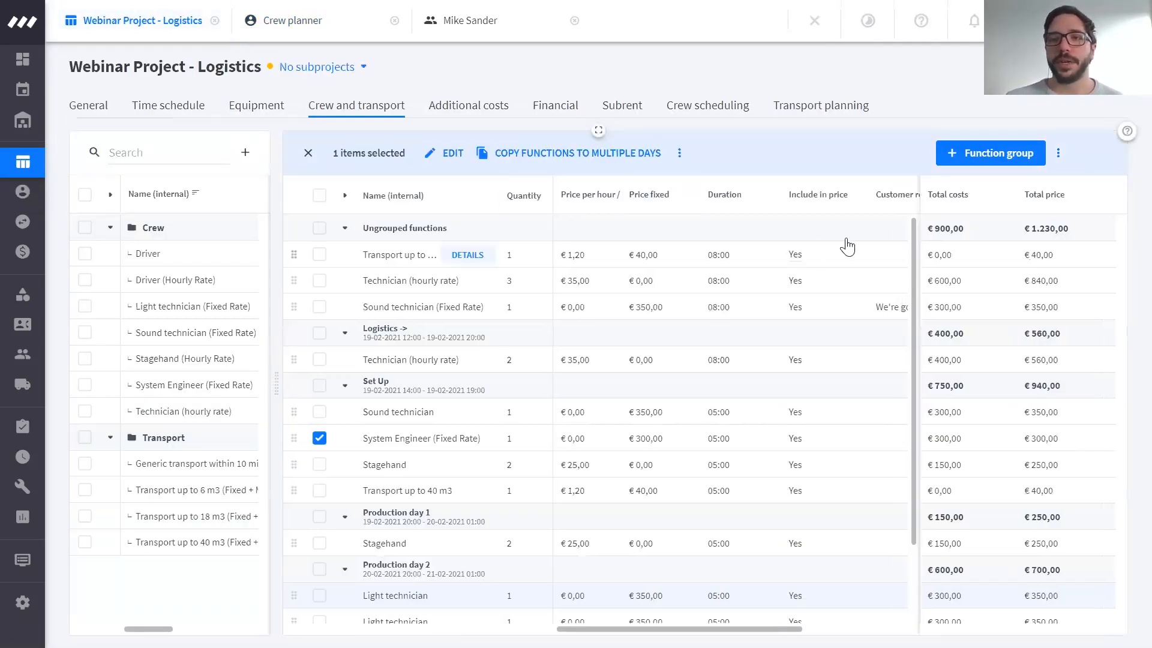
left_click(308, 153)
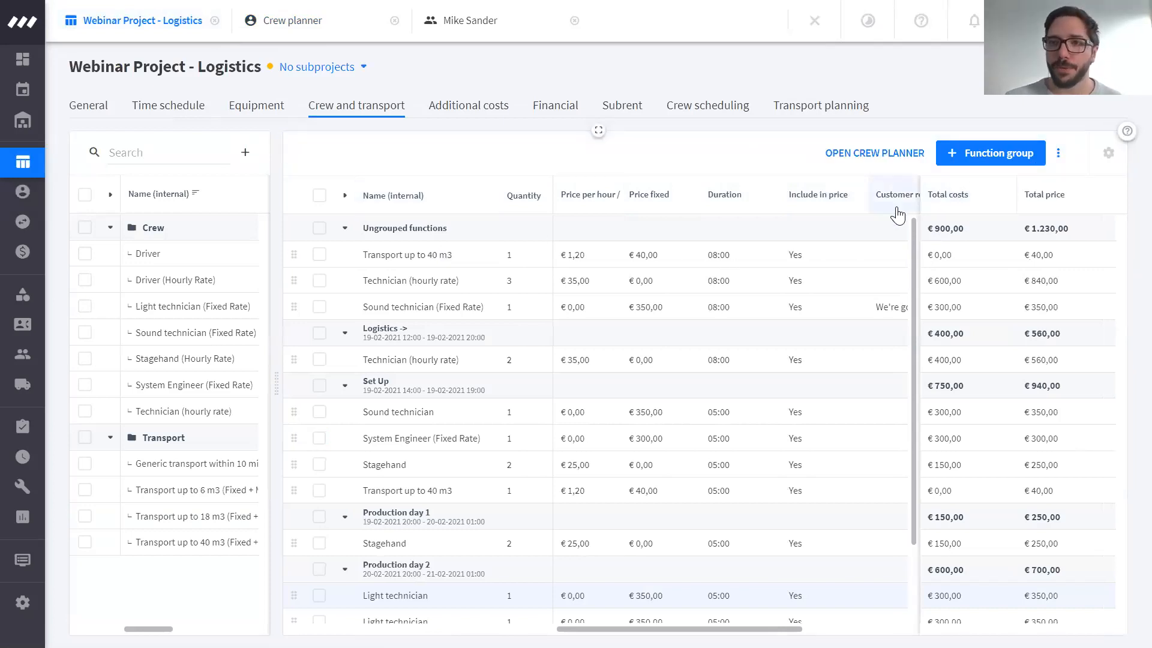
mouse_move(641, 629)
left_mouse_down()
mouse_move(713, 629)
mouse_move(630, 628)
left_mouse_up()
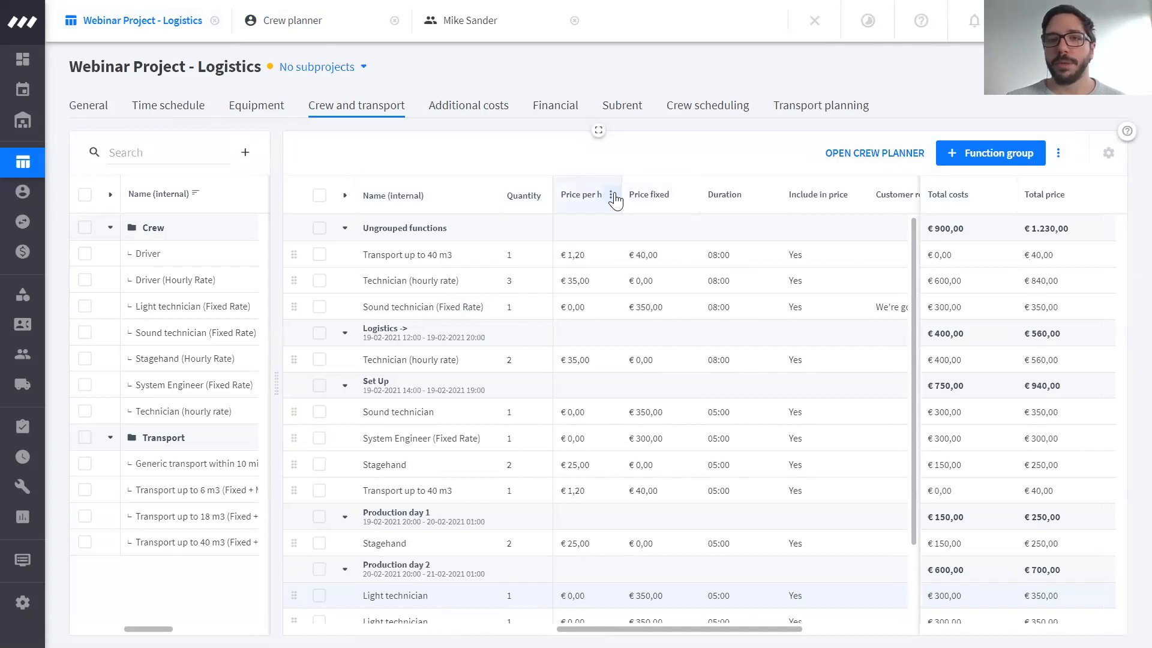
left_click(614, 193)
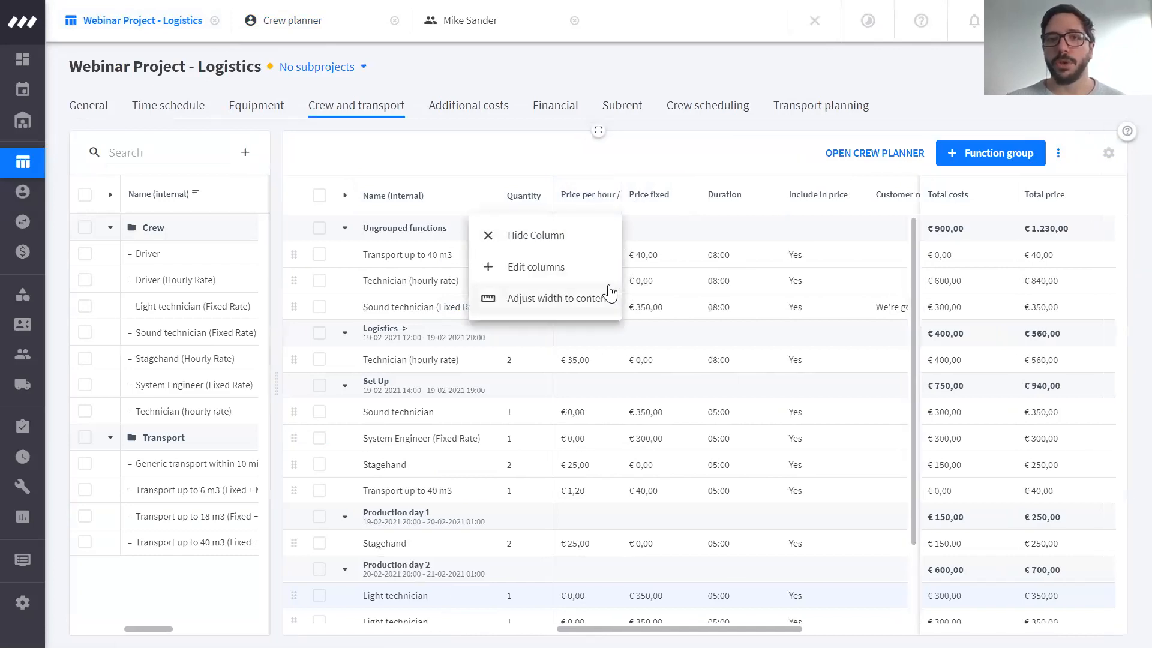
left_click(553, 275)
scroll(694, 339, "down", 14)
scroll(694, 342, "down", 8)
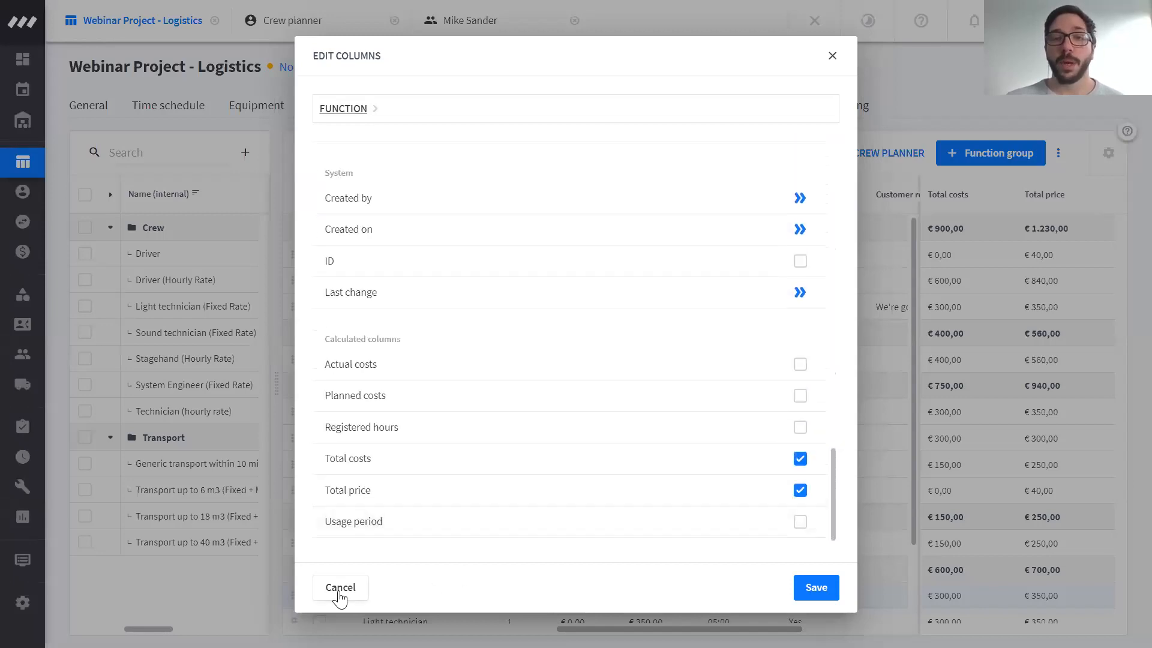
left_click(340, 589)
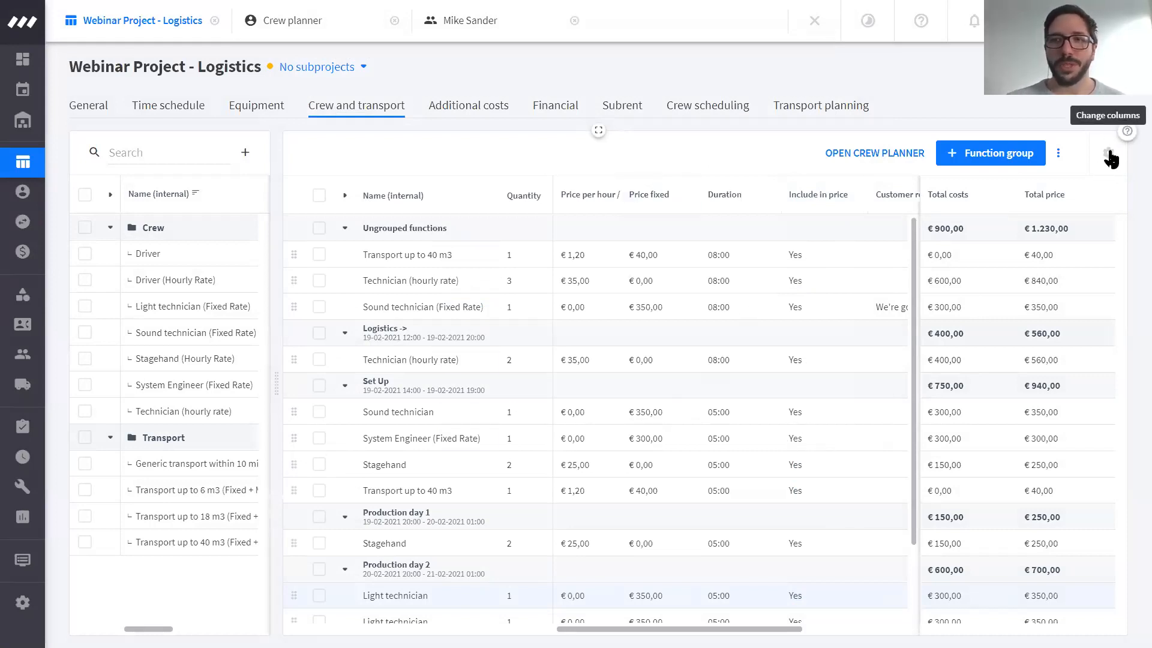
left_click(319, 280)
left_click(319, 307)
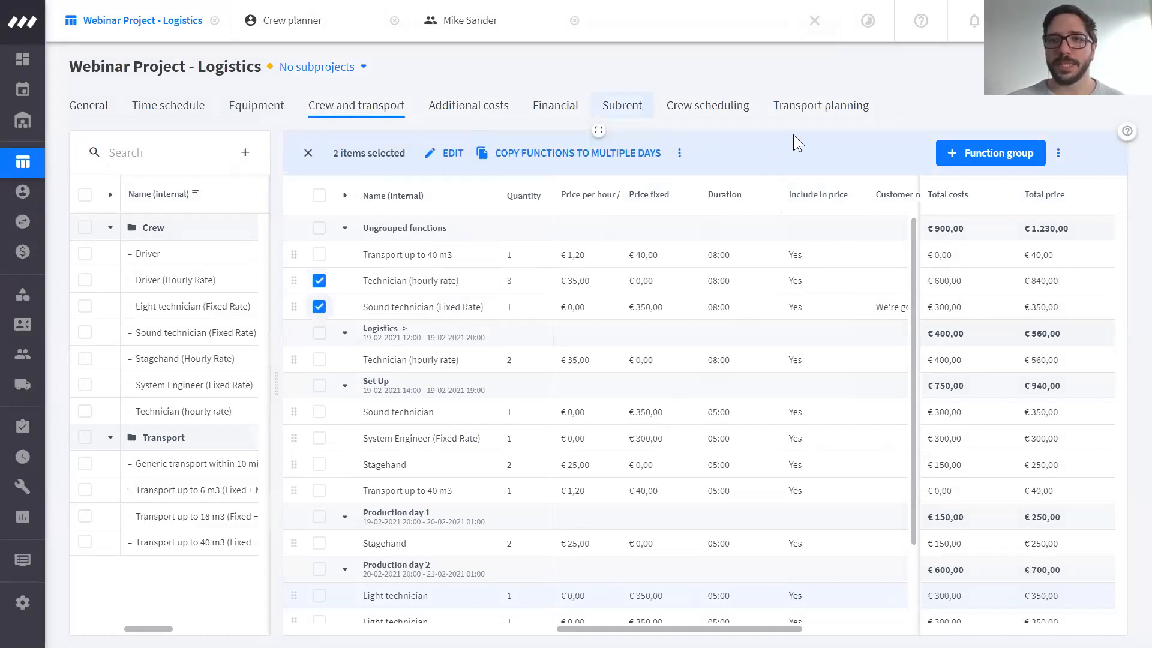
left_click(308, 155)
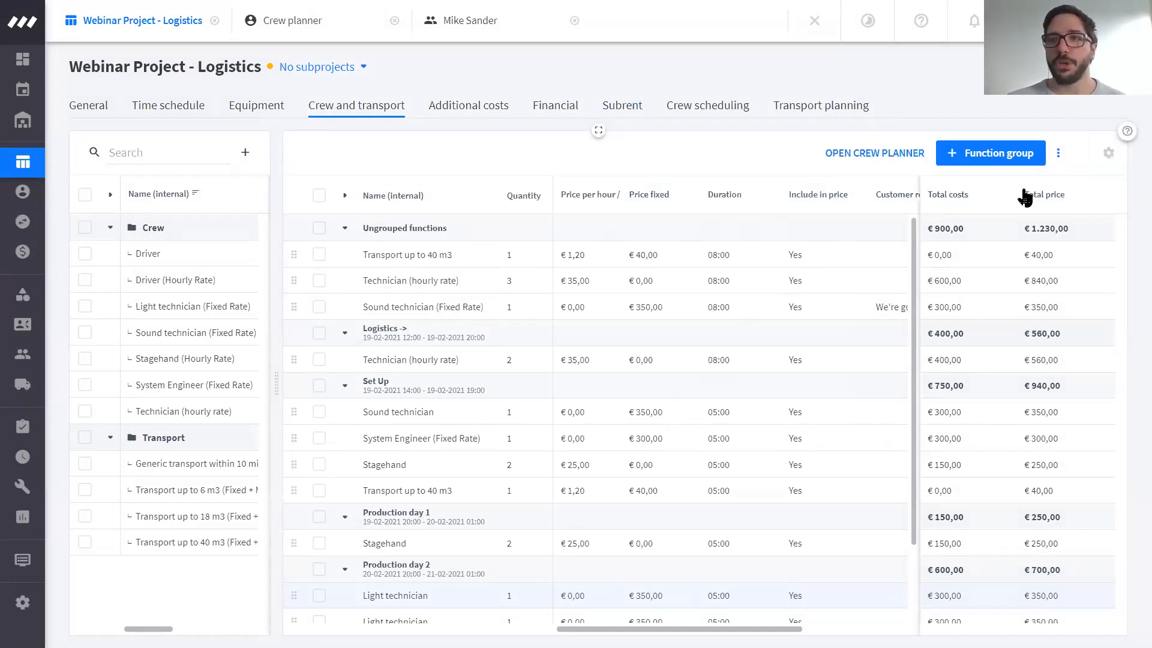
- View the project's functions with the Recalculation column set
left_click(1108, 153)
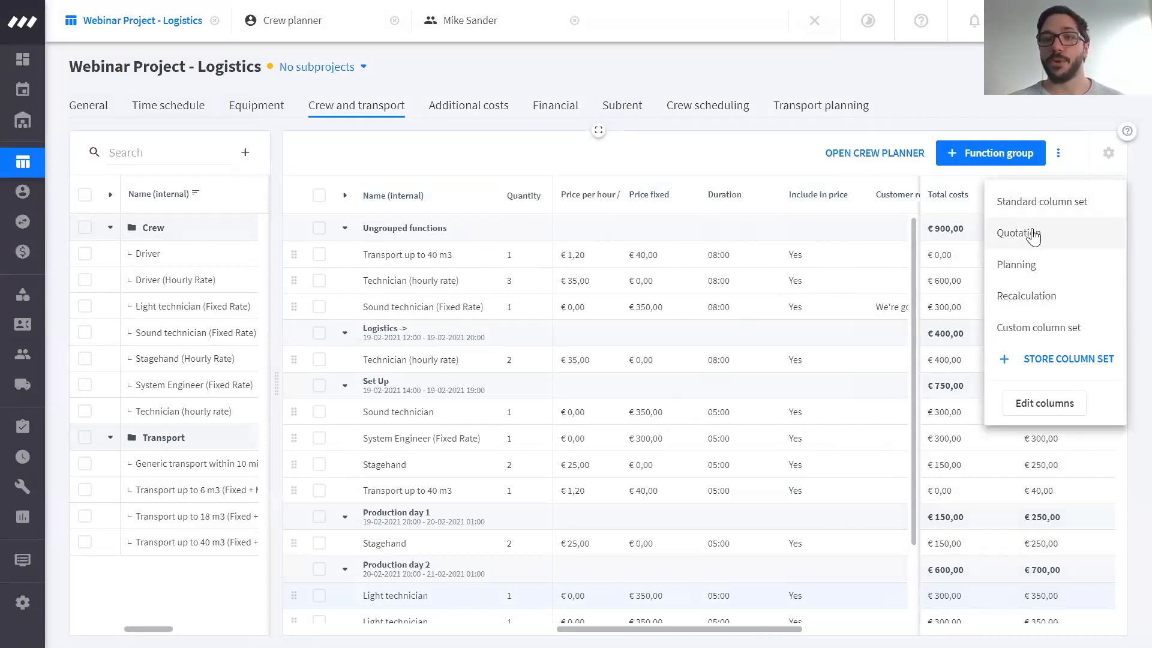
left_click(1031, 312)
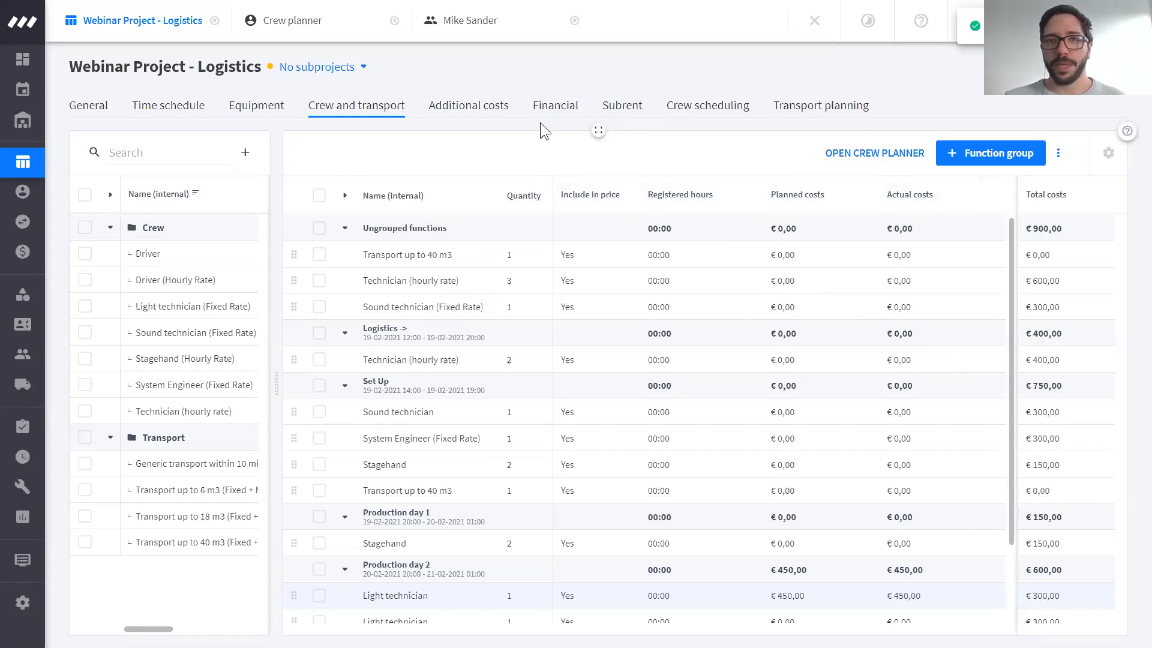
mouse_move(18, 303)
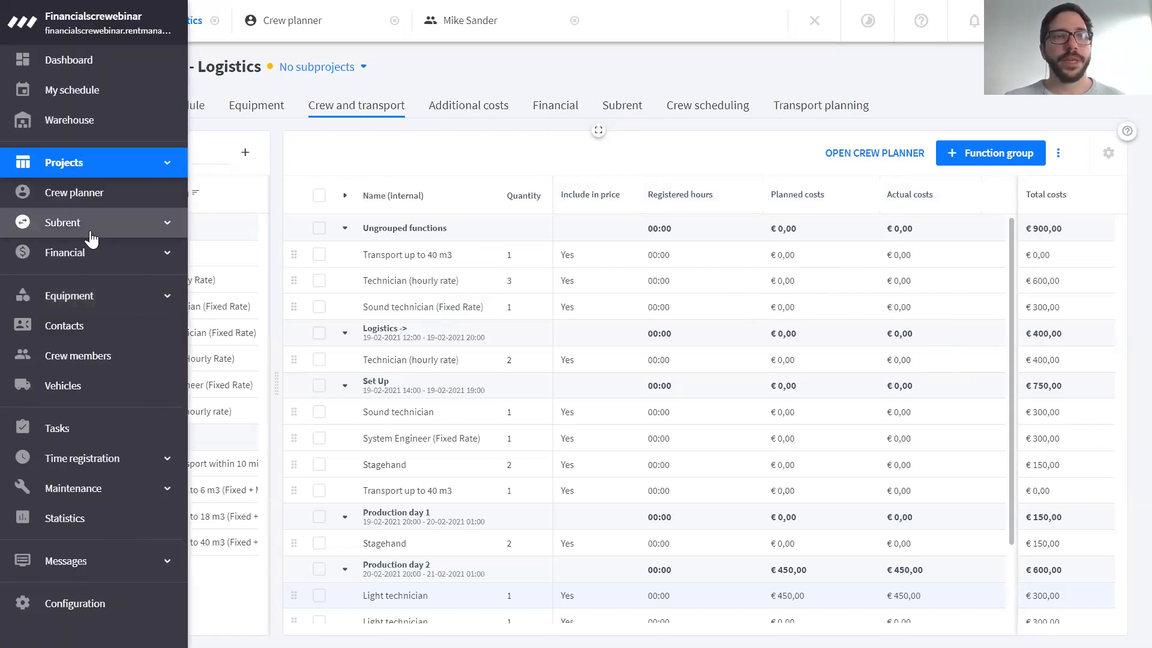
left_click(90, 200)
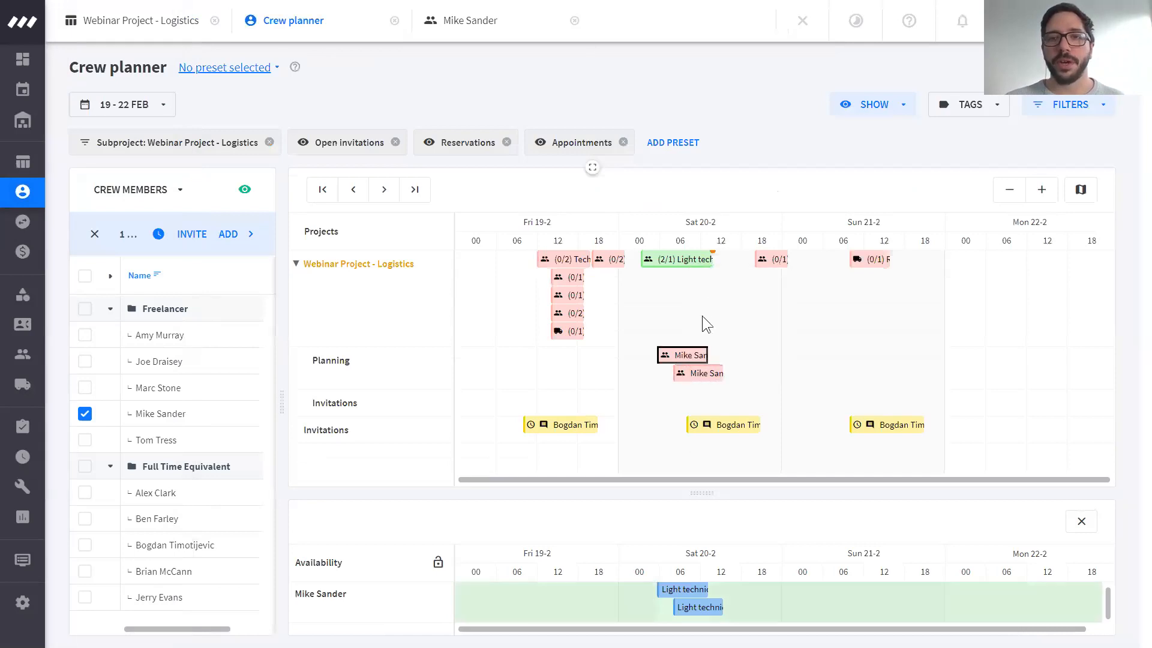
right_click(696, 373)
left_click(567, 355)
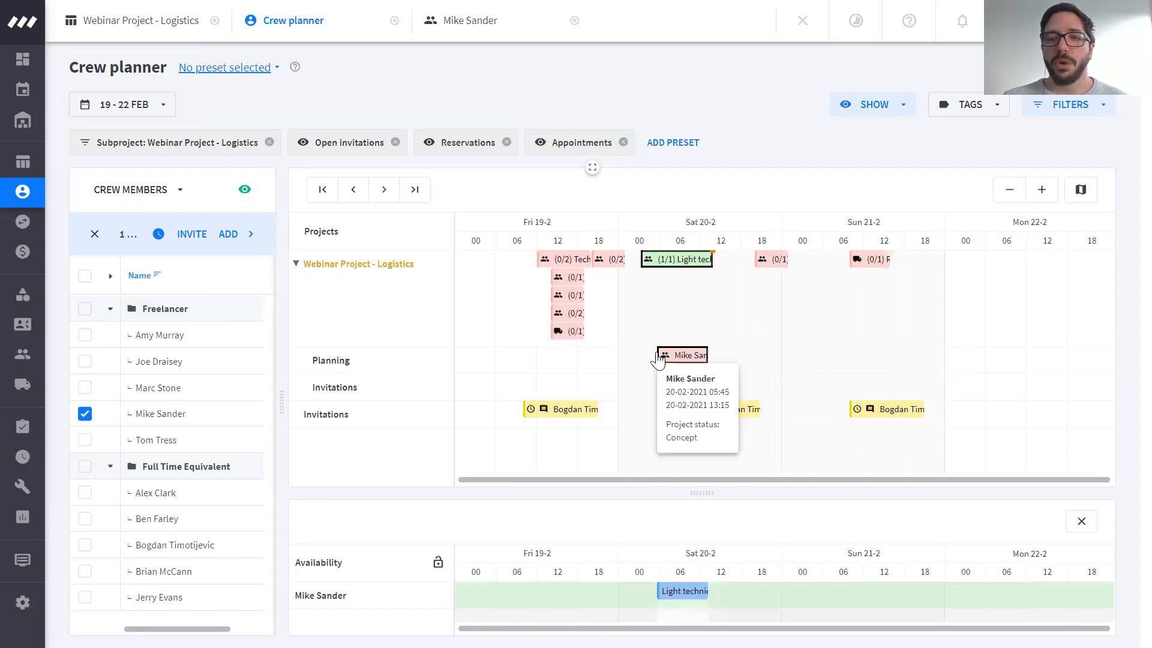
left_click_drag(662, 354, 694, 362)
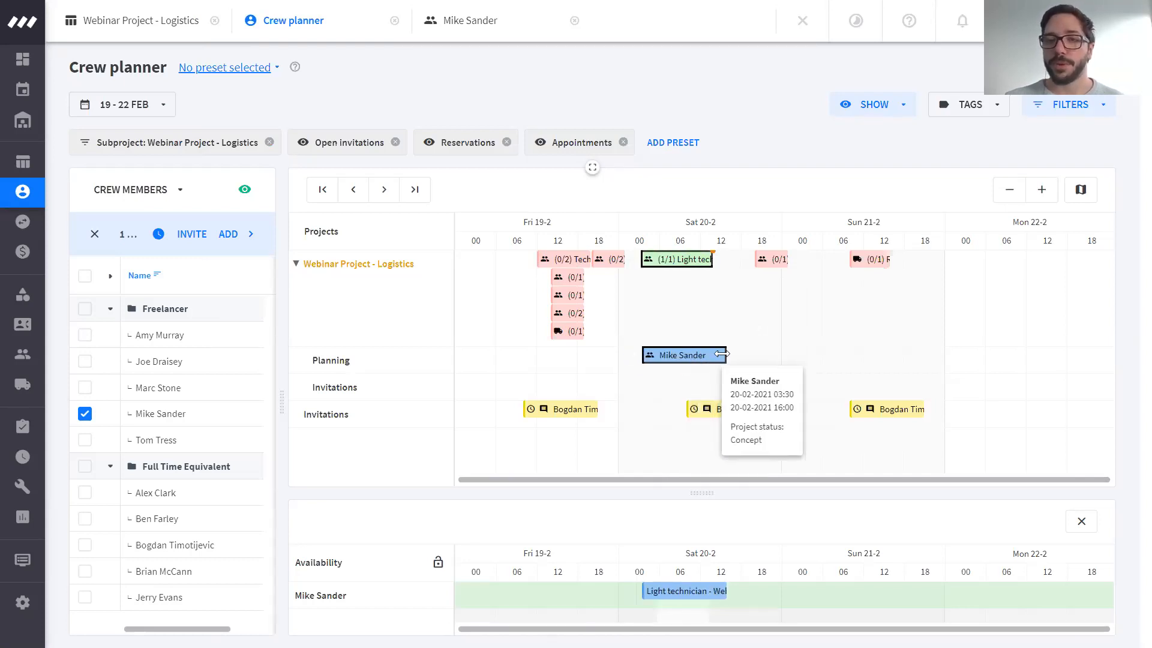
left_click_drag(722, 354, 702, 365)
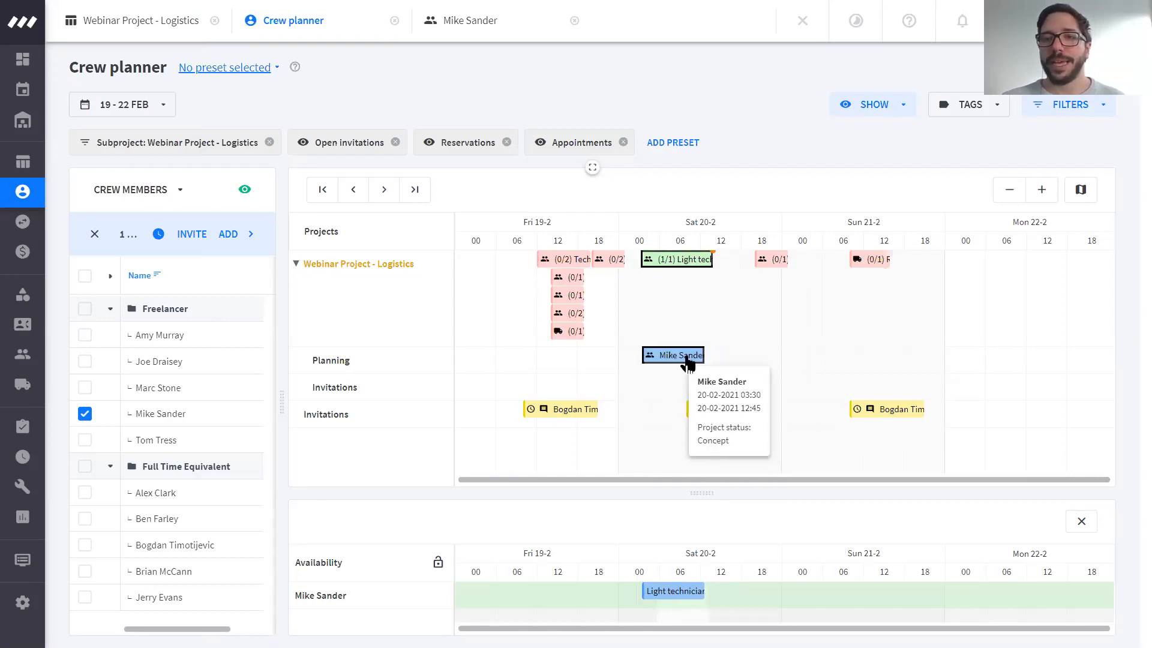
right_click(692, 356)
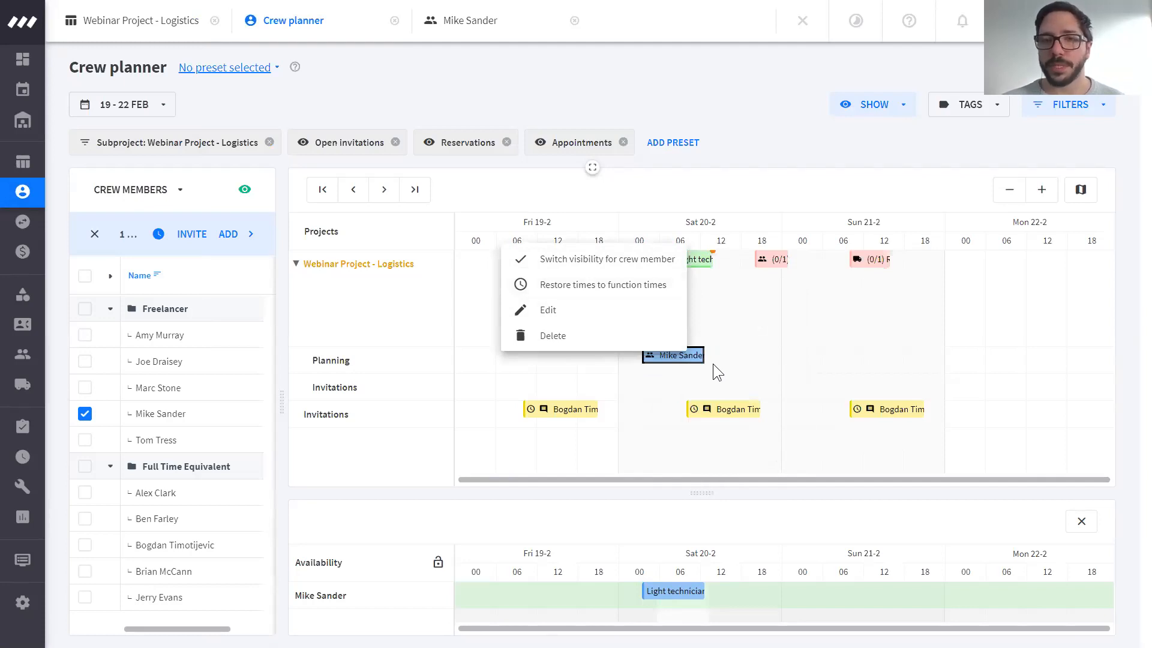
left_click(712, 364)
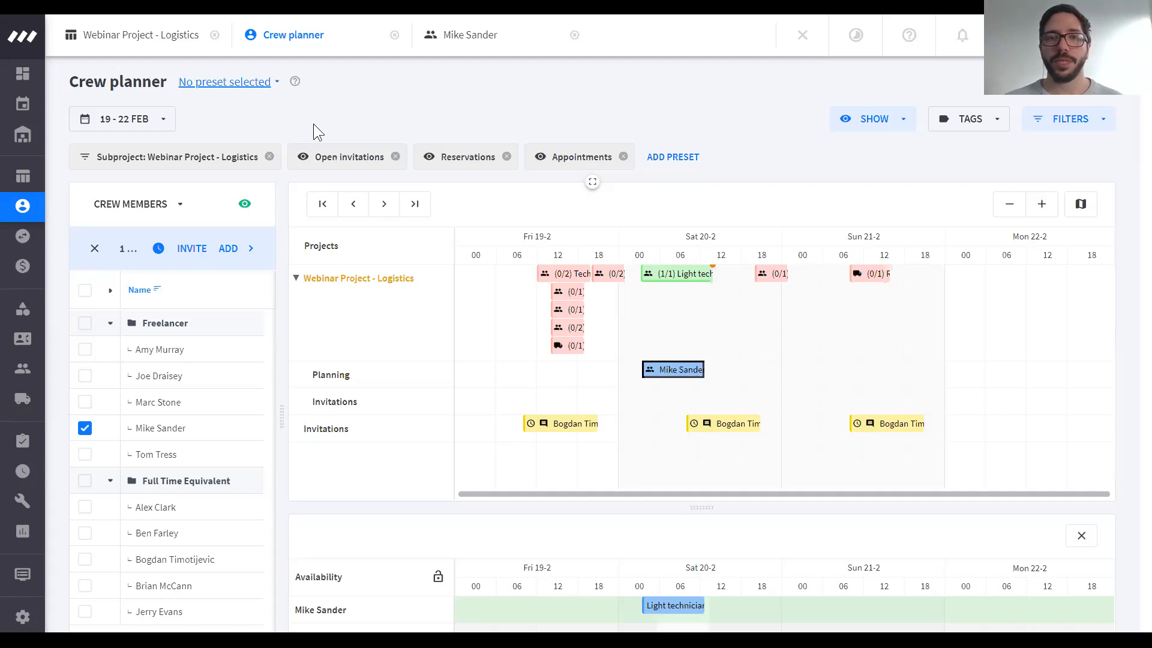
- Review the planned and actual costs of the functions in the project's crew and transport list
left_click(131, 16)
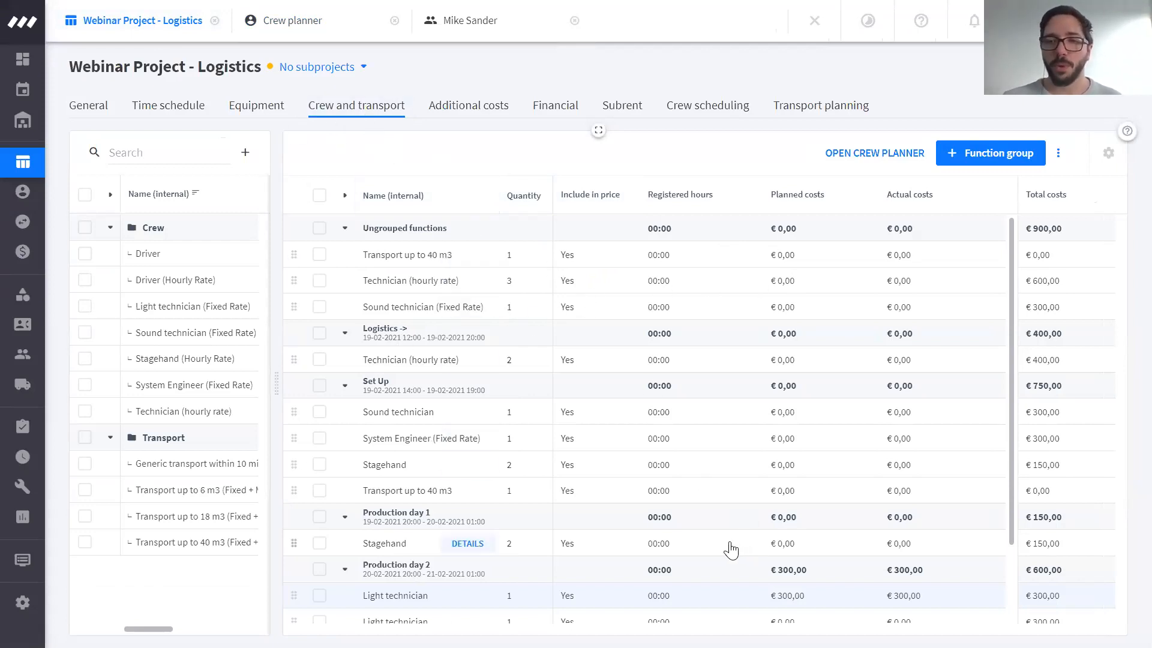
scroll(730, 552, "down", 3)
scroll(730, 552, "up", 3)
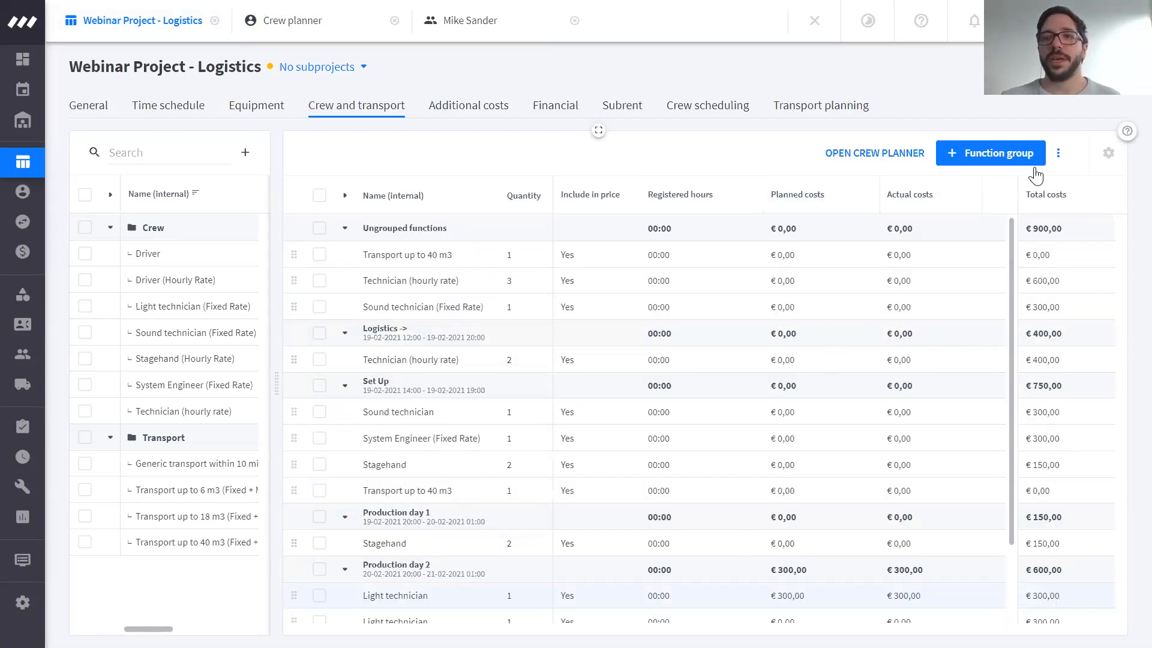
- Show the function list with the Standard column set and finally apply the Quotation column set
left_click(1108, 153)
left_click(1029, 206)
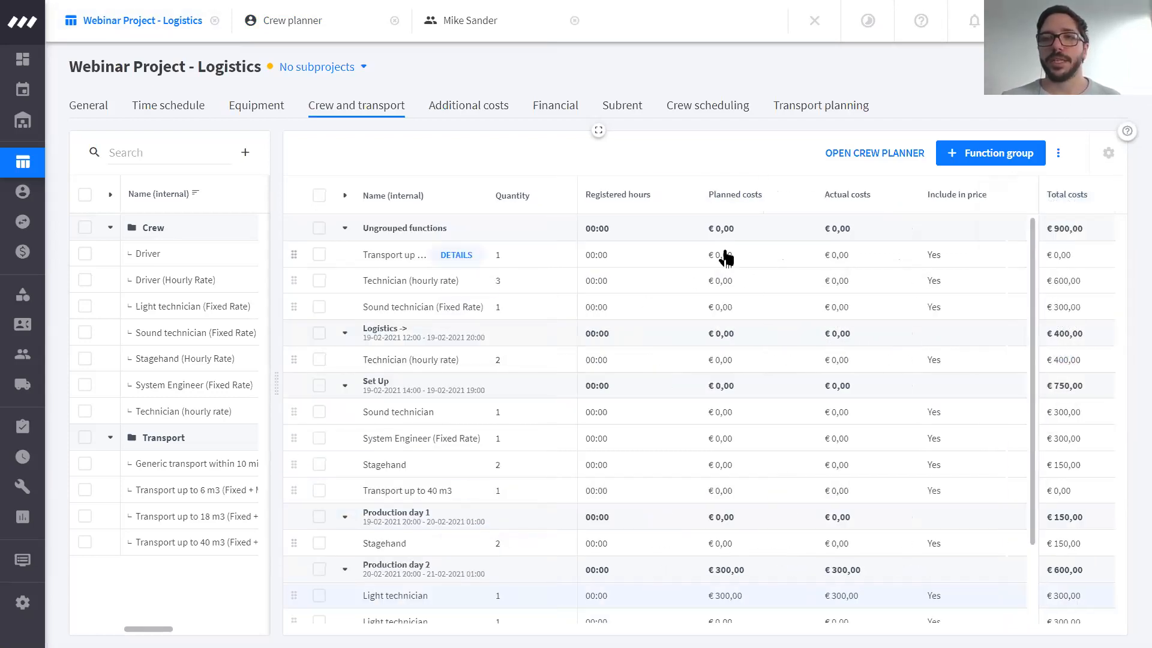
mouse_move(677, 629)
left_mouse_down()
mouse_move(738, 629)
mouse_move(654, 628)
left_mouse_up()
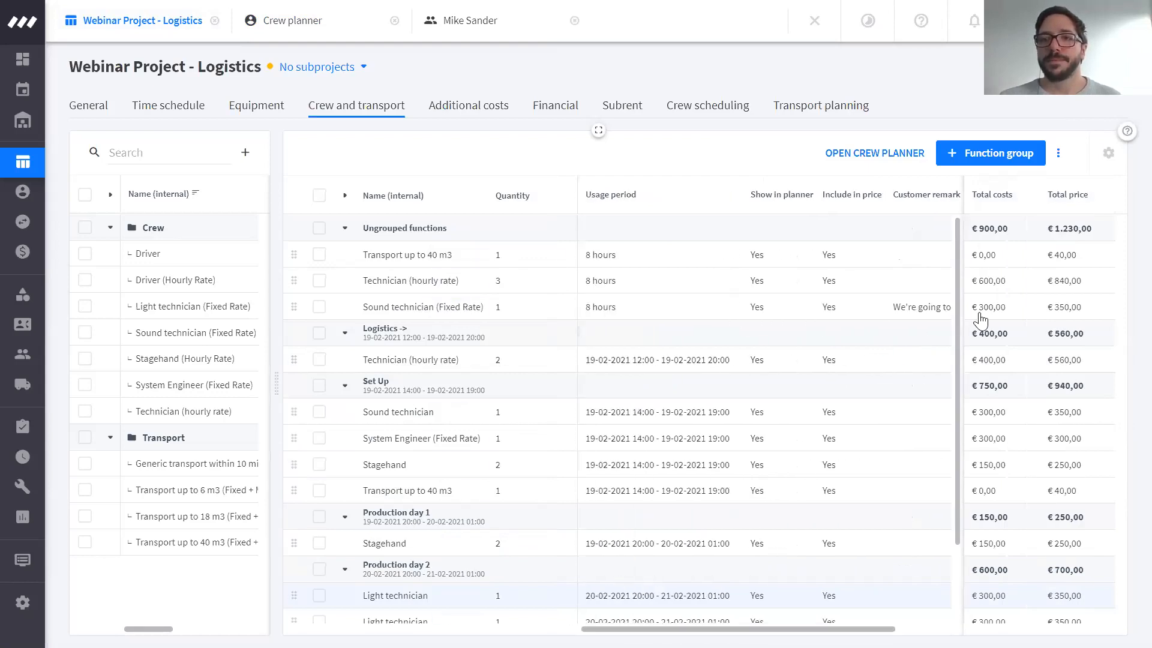
left_click(1108, 154)
left_click(1048, 202)
left_click(1108, 154)
left_click(1017, 241)
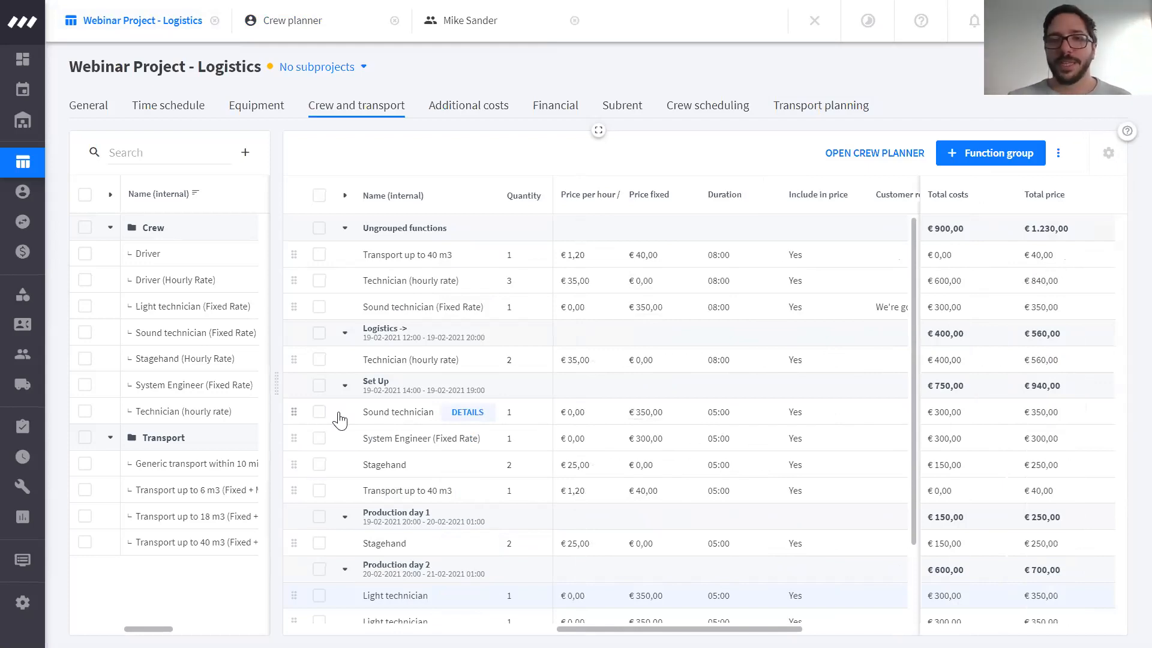
- Try raising the fixed price of the Sound technician in the Set Up group by entering 350+50
left_click(651, 410)
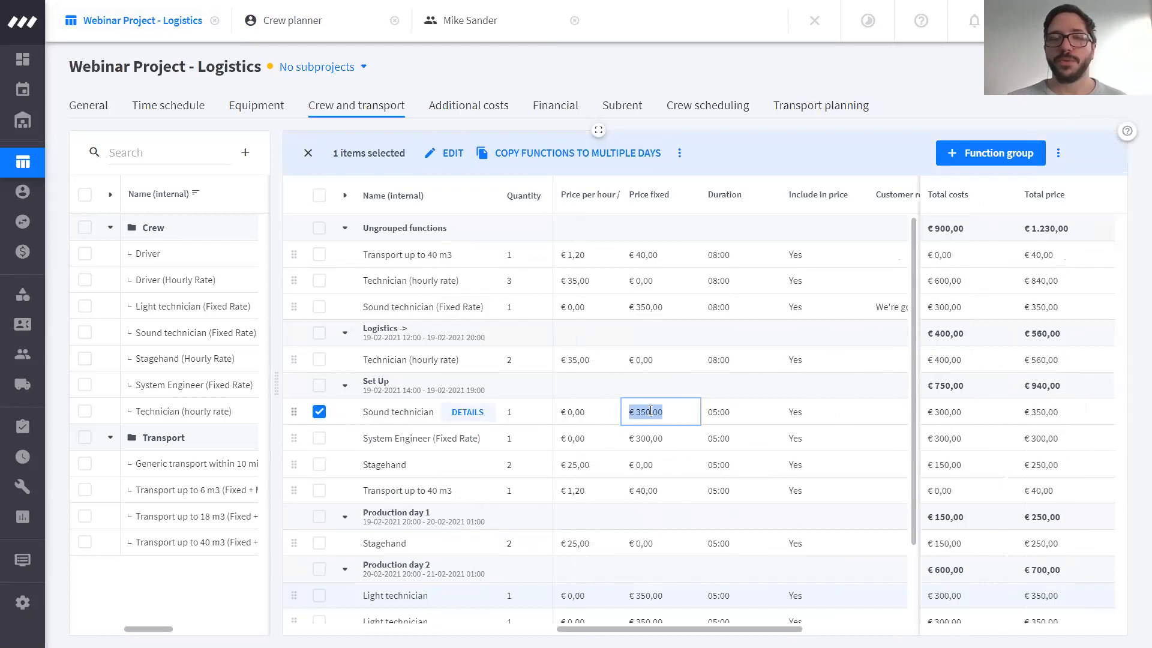
type("350")
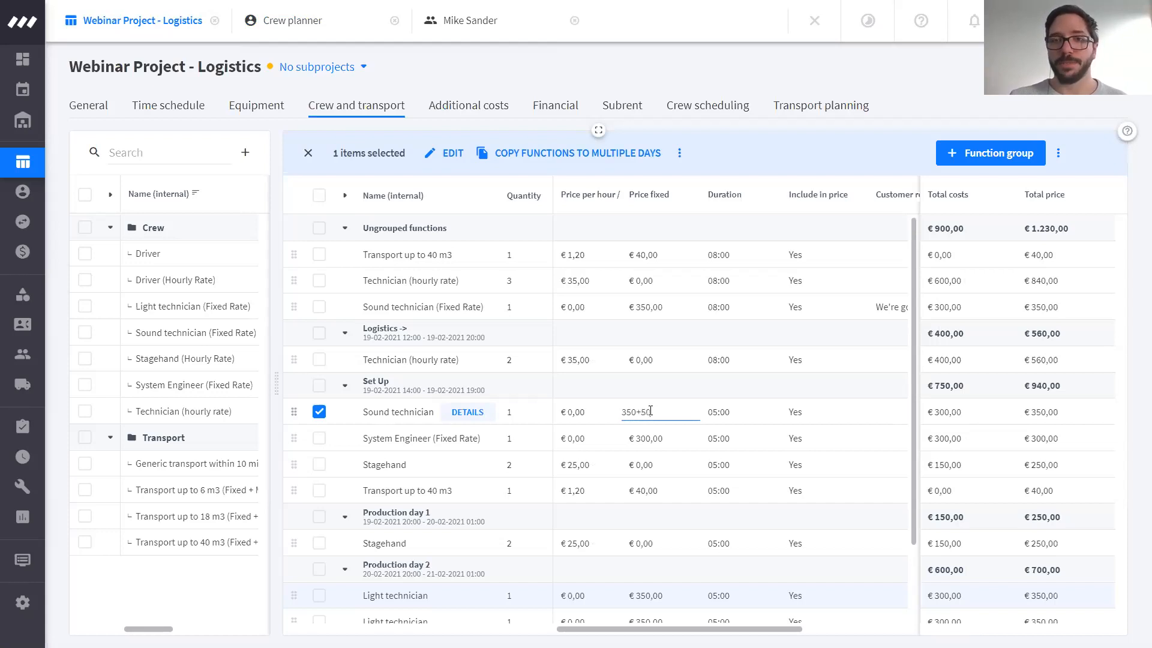
key("Return")
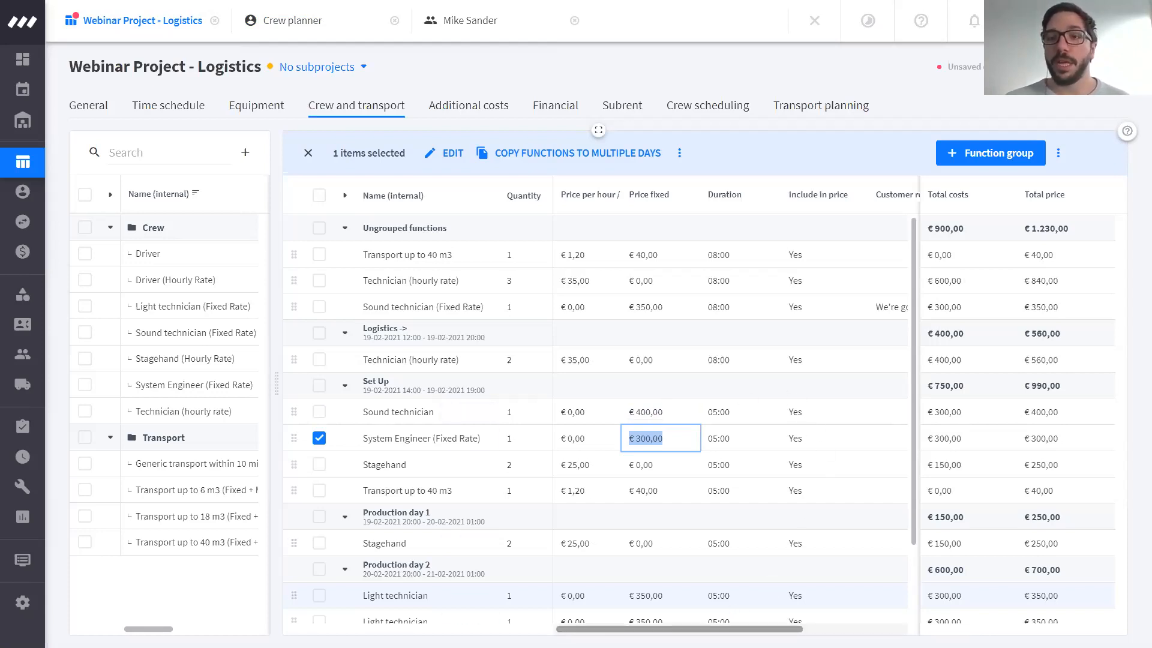
key("Right")
key("Right")
key("Right")
key("Left")
key("Left")
key("Left")
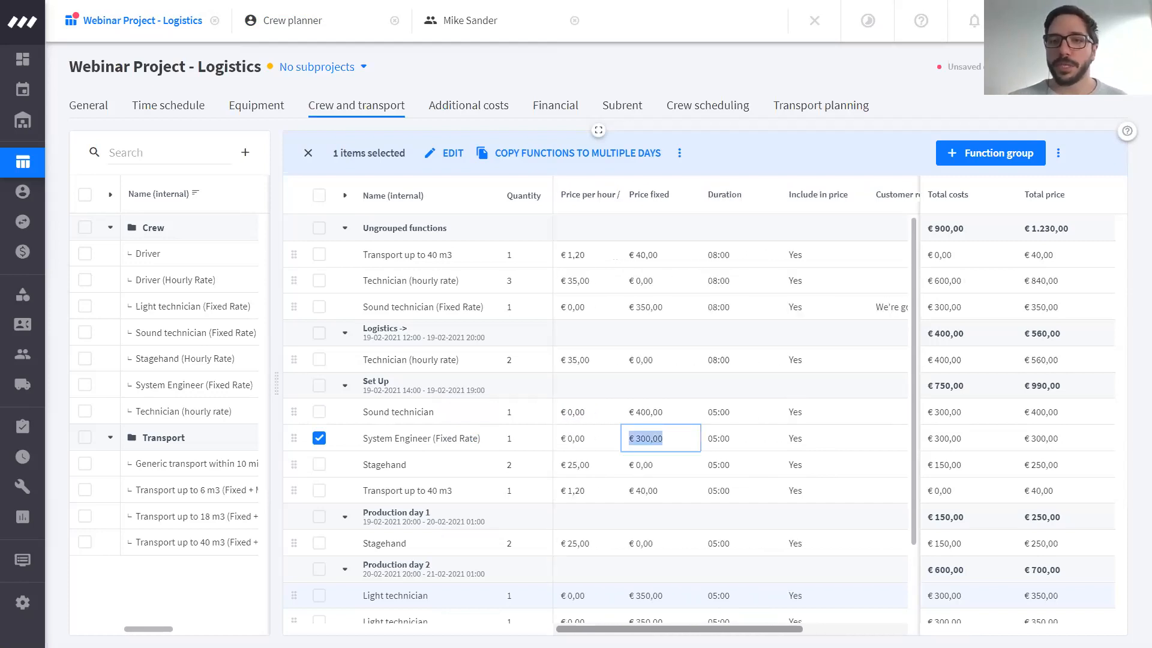
- Save the customer remark "Overtime included" for the Sound technician in the Set Up group and clear the selection
left_click_drag(718, 629, 828, 627)
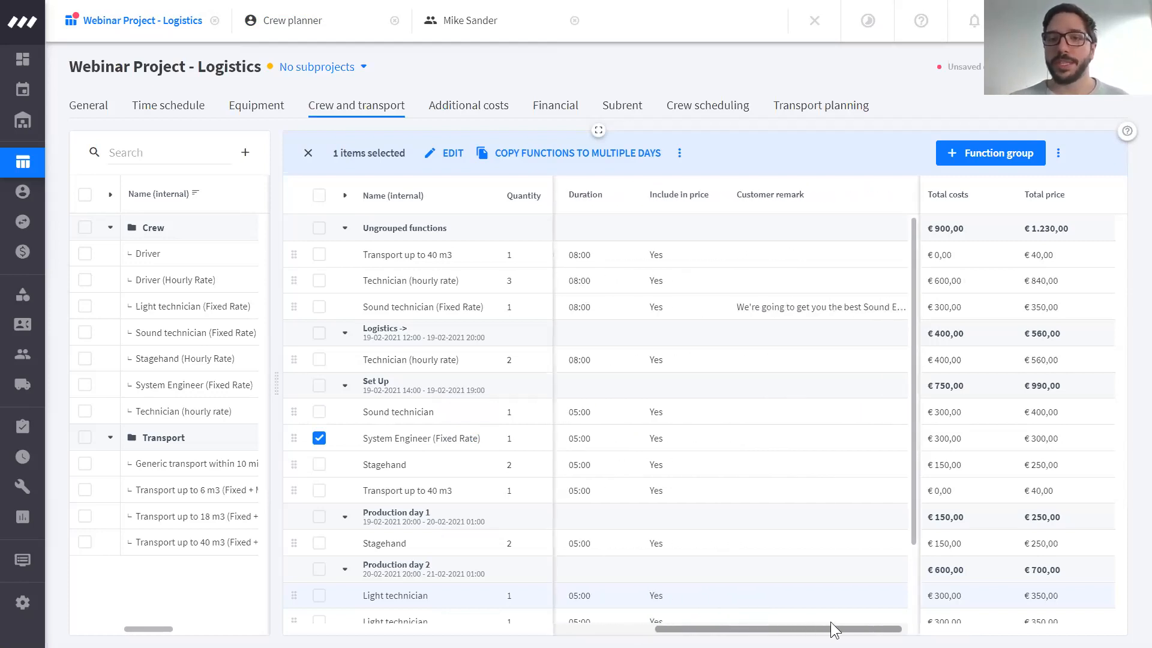
double_click(773, 414)
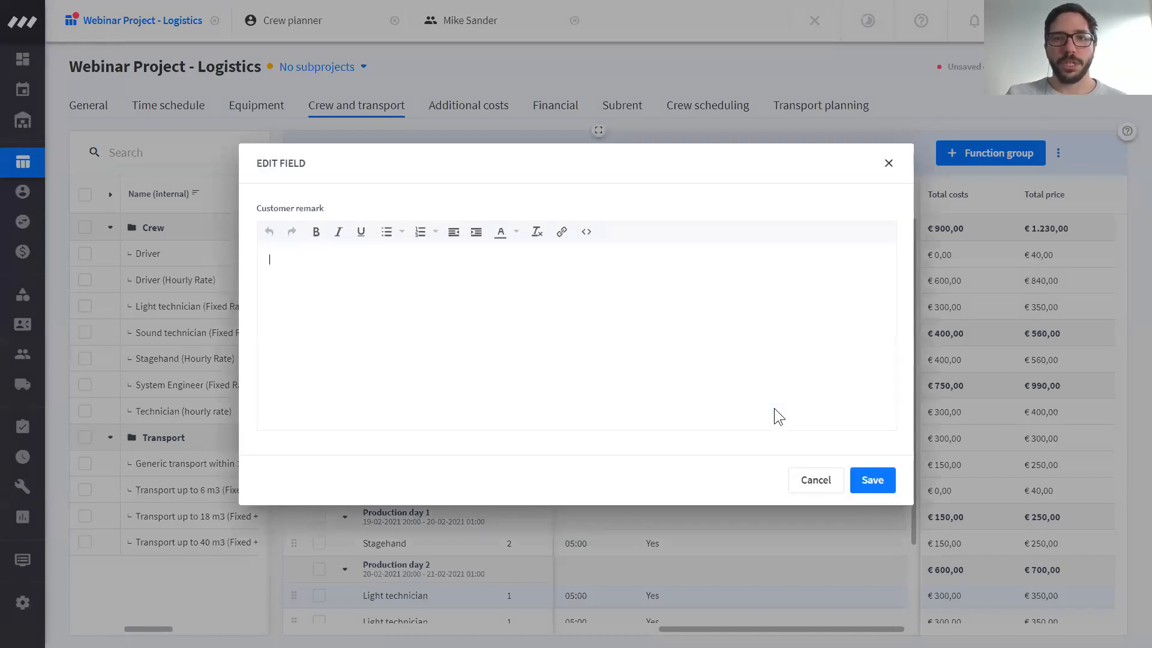
type("Overtime included")
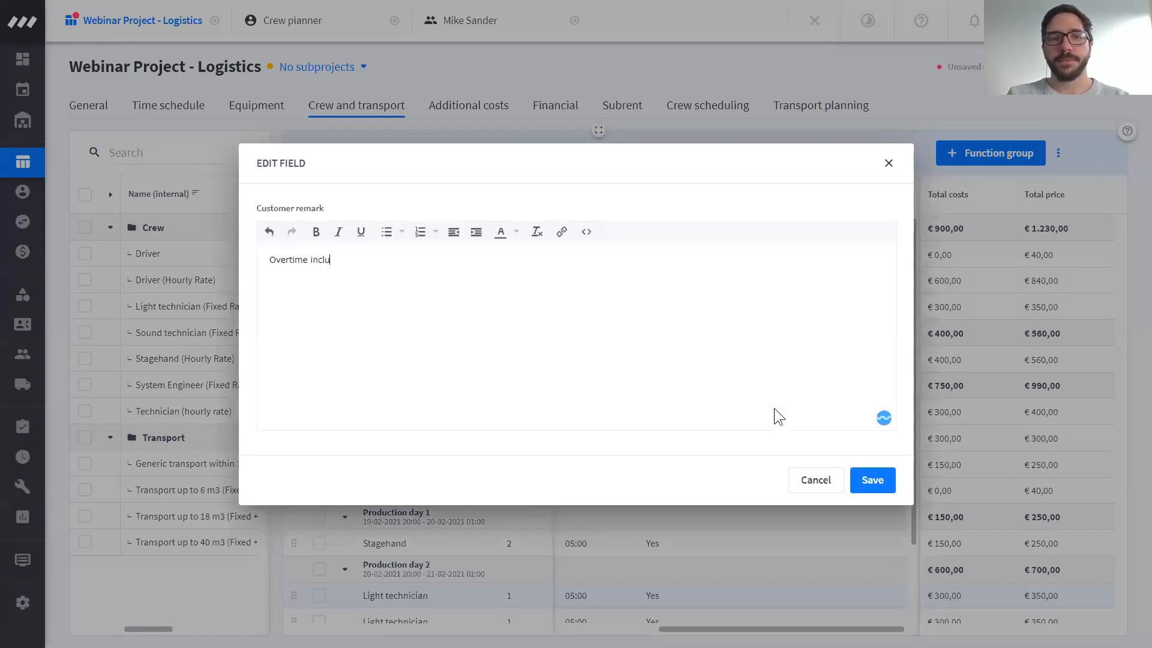
left_click(877, 480)
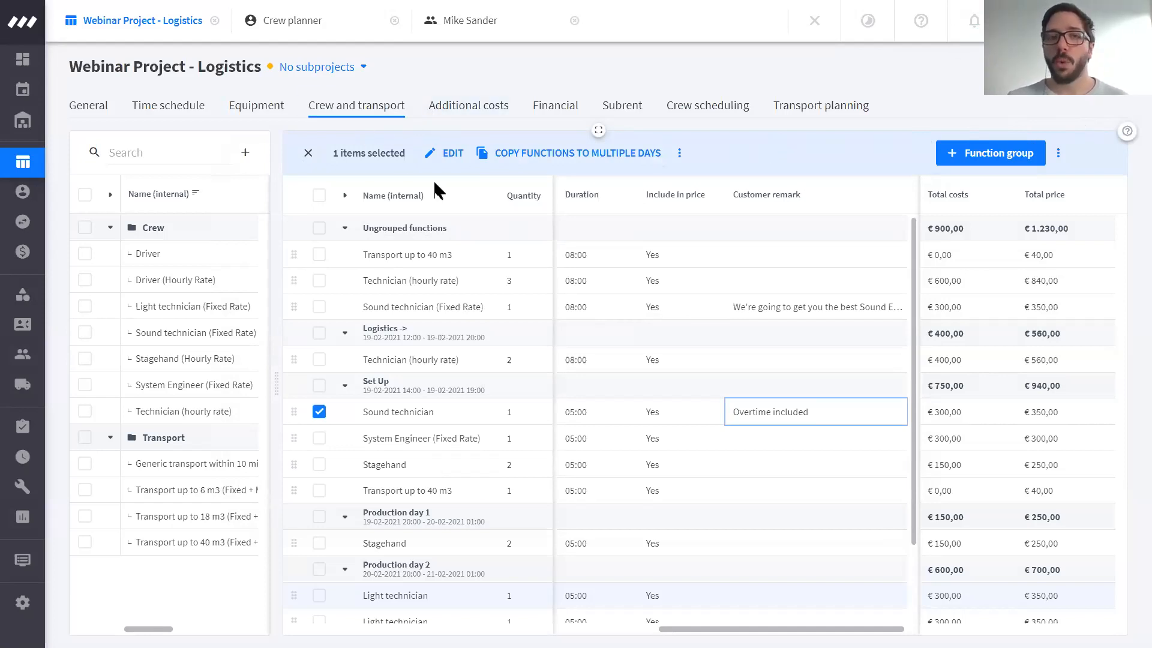
left_click(307, 154)
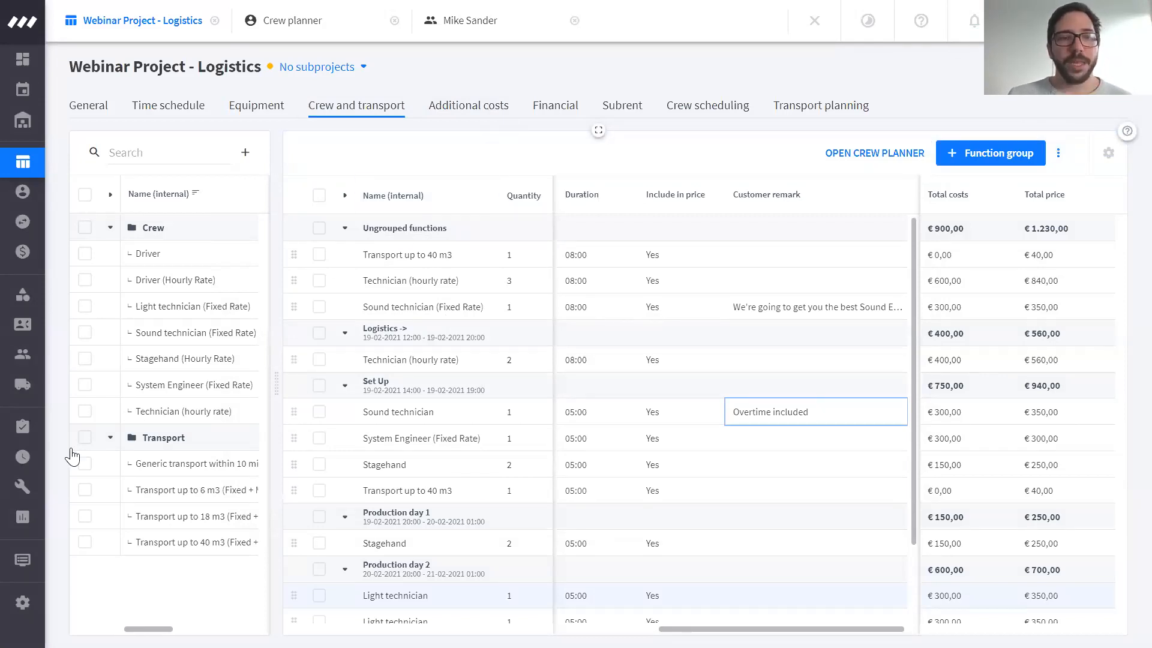
- Open the time registration overview and apply the "Grouped by crew member and type" column set
mouse_move(21, 488)
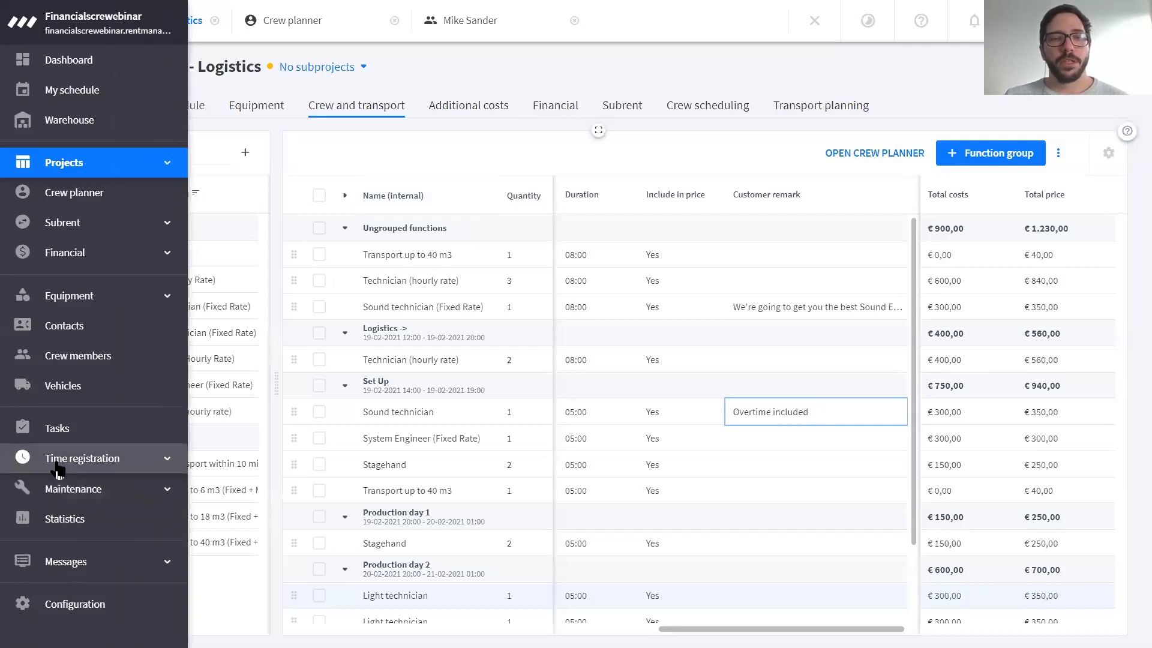
left_click(57, 461)
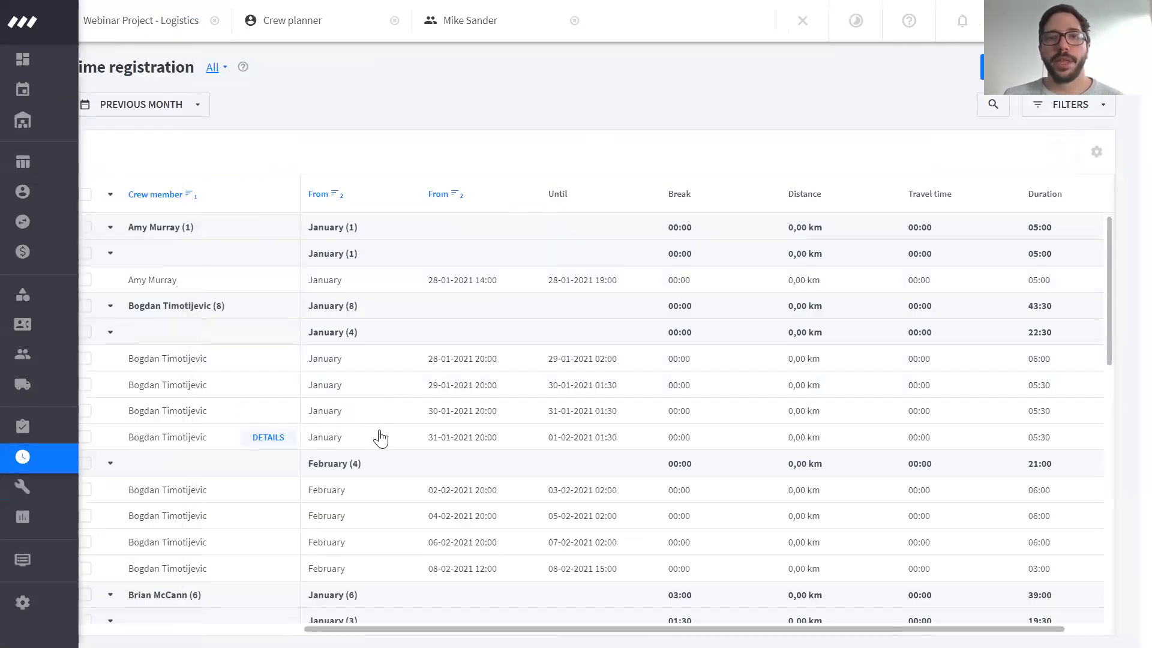
left_click(1092, 154)
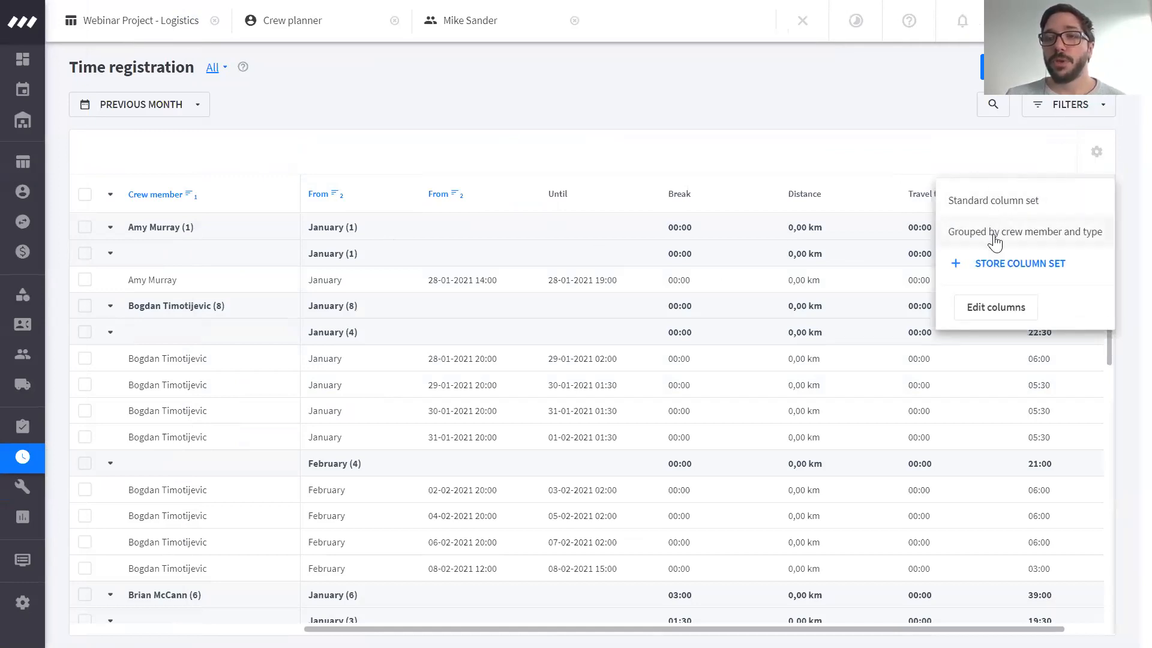
left_click(1057, 239)
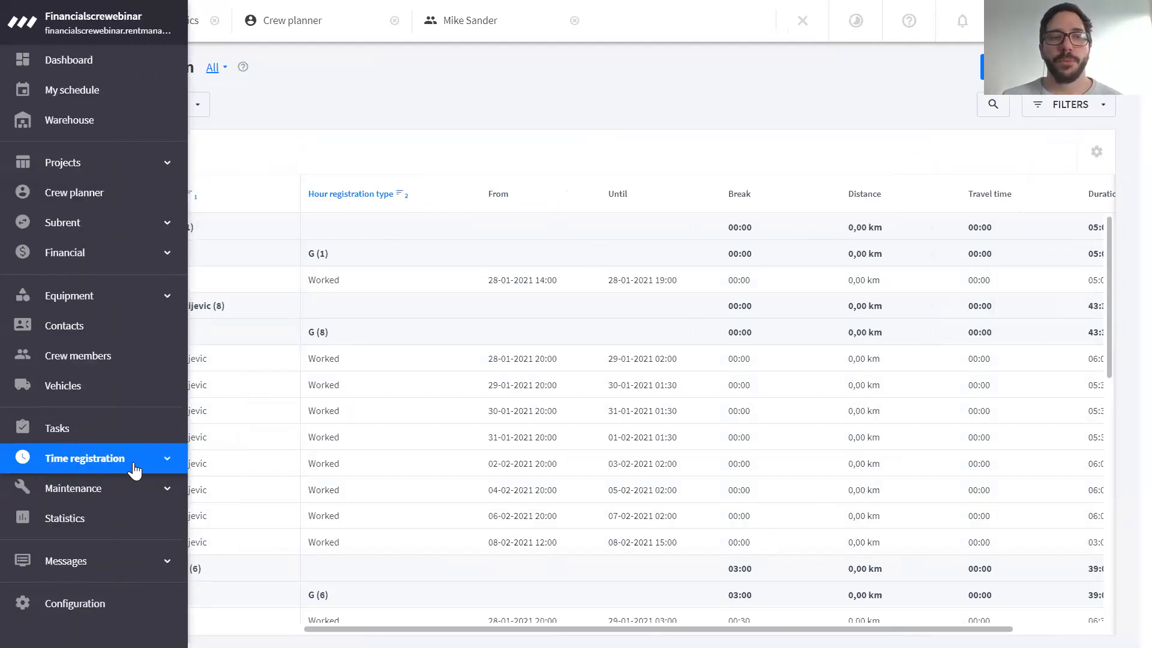
left_click(168, 471)
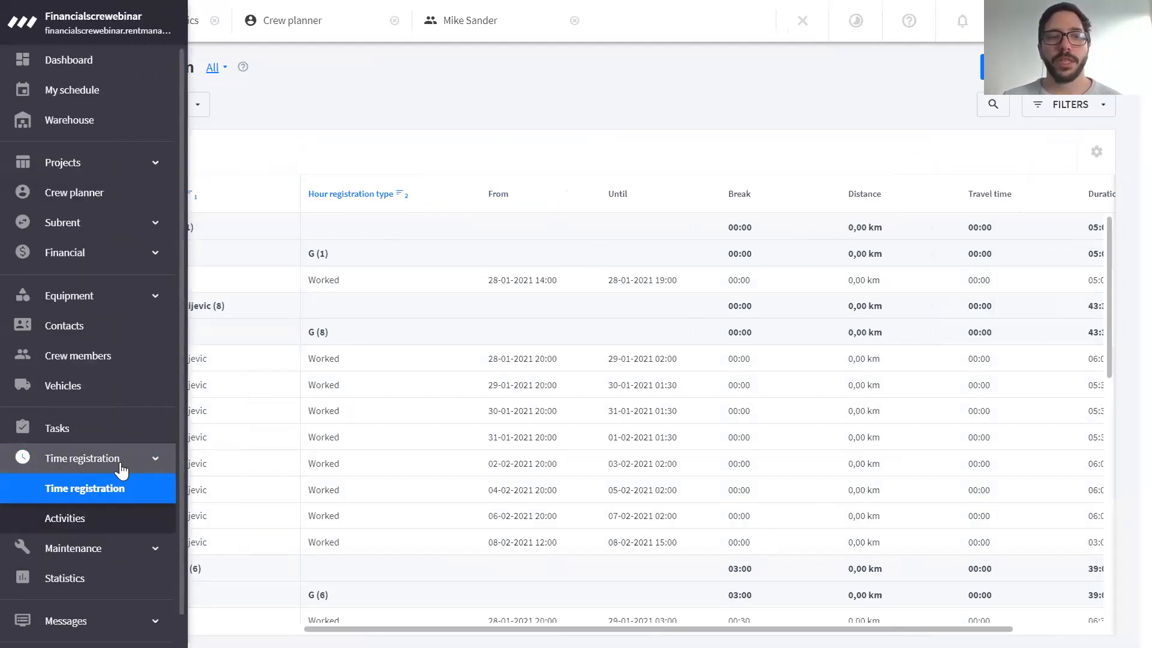
left_click(59, 526)
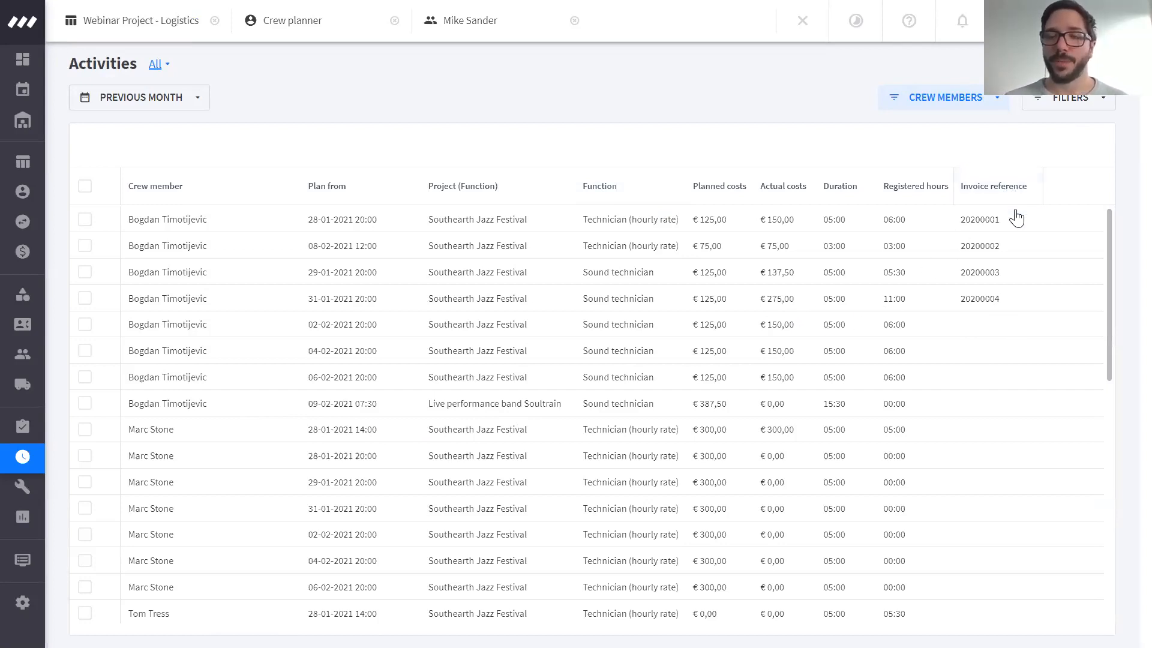
left_click(990, 330)
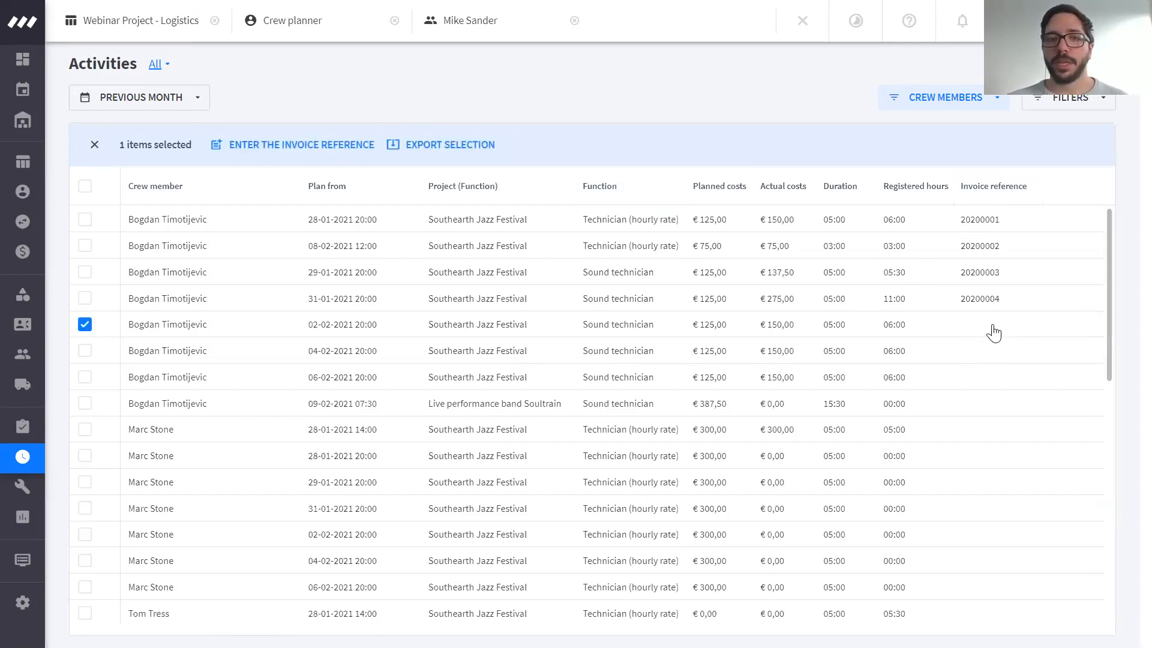
left_click(254, 152)
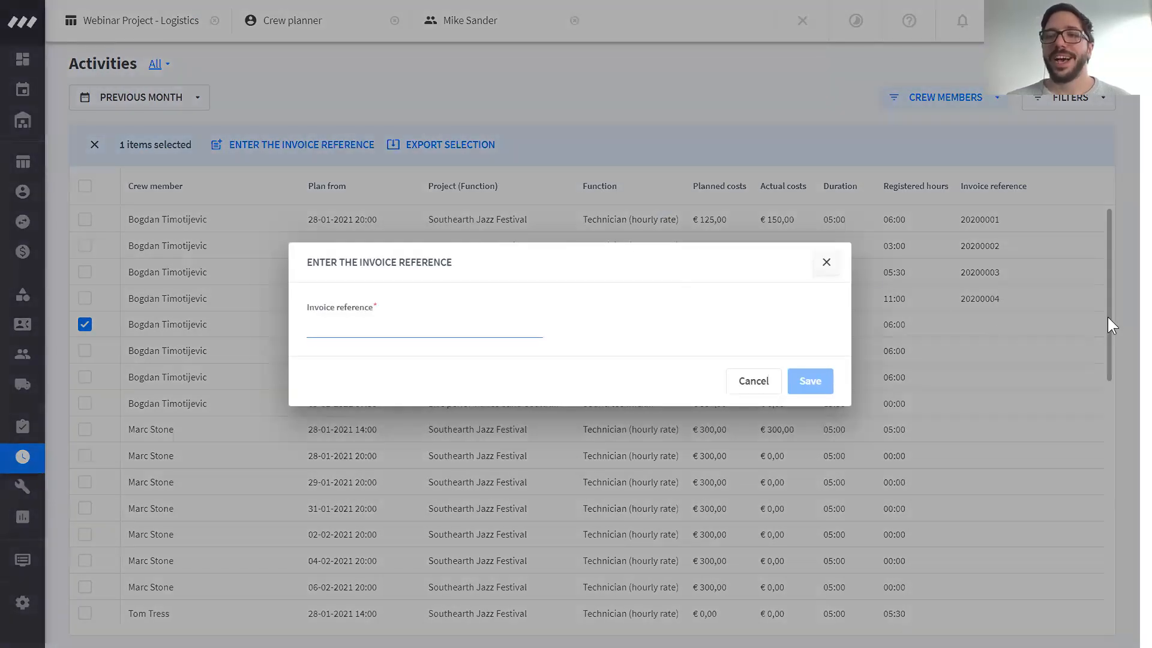
left_click(1108, 317)
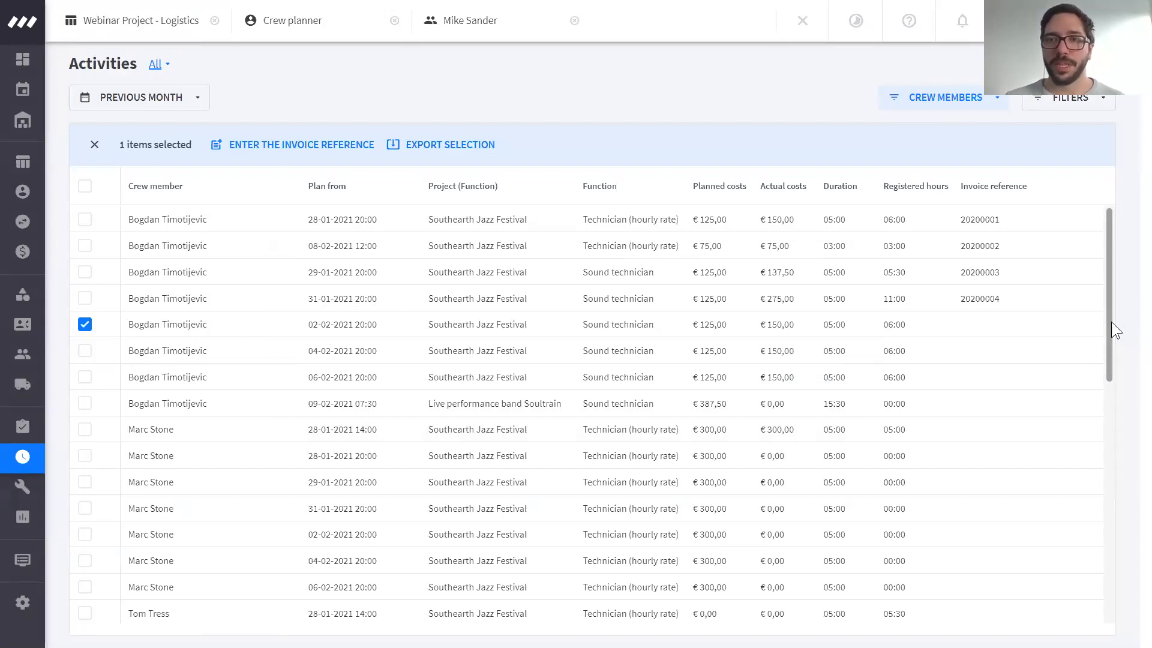
- Sort the activities by invoice reference in descending order and clear the row selection
left_click(1001, 191)
left_click(1000, 191)
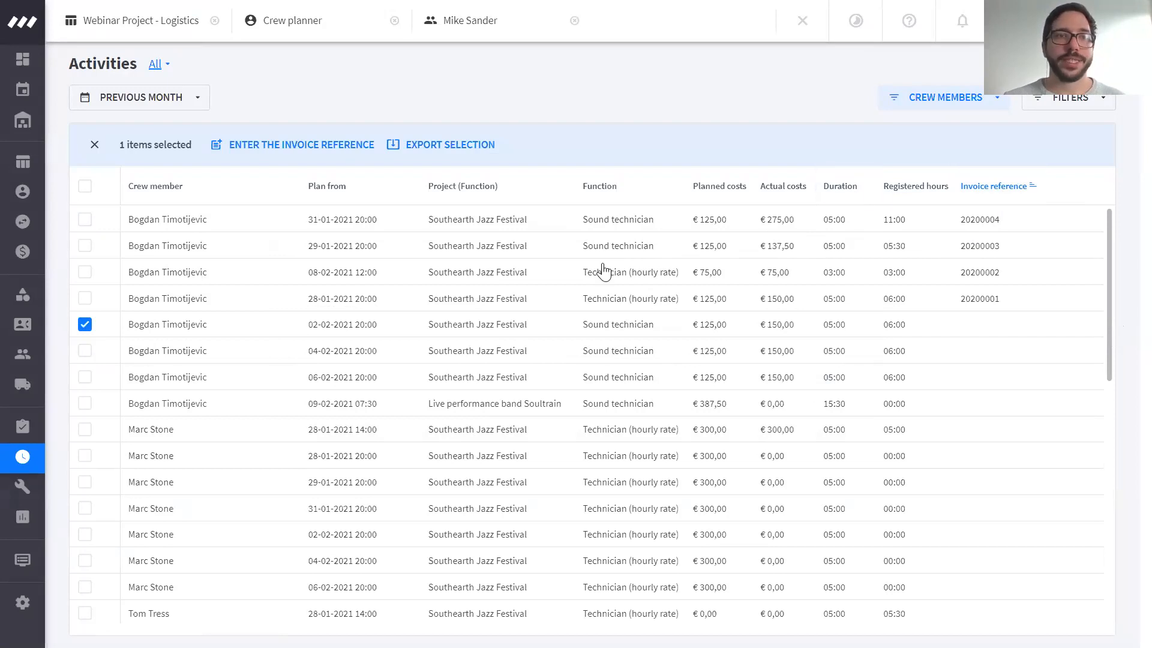
left_click(94, 146)
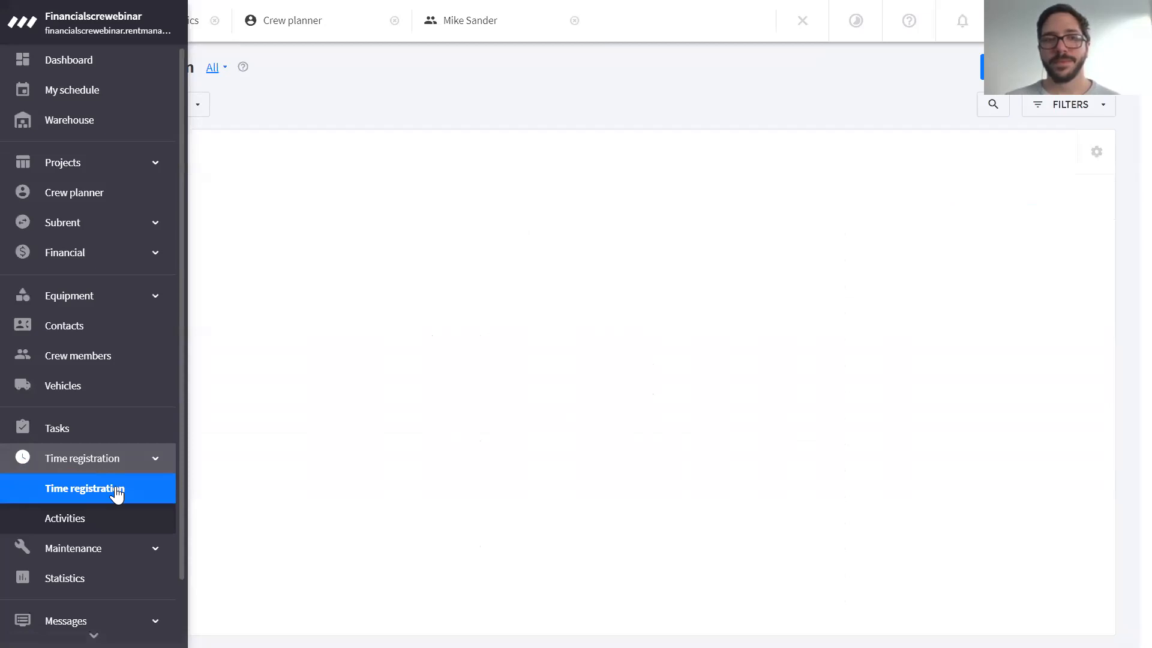
- Return to the time registration overview and start a new time registration of type Worked
left_click(113, 503)
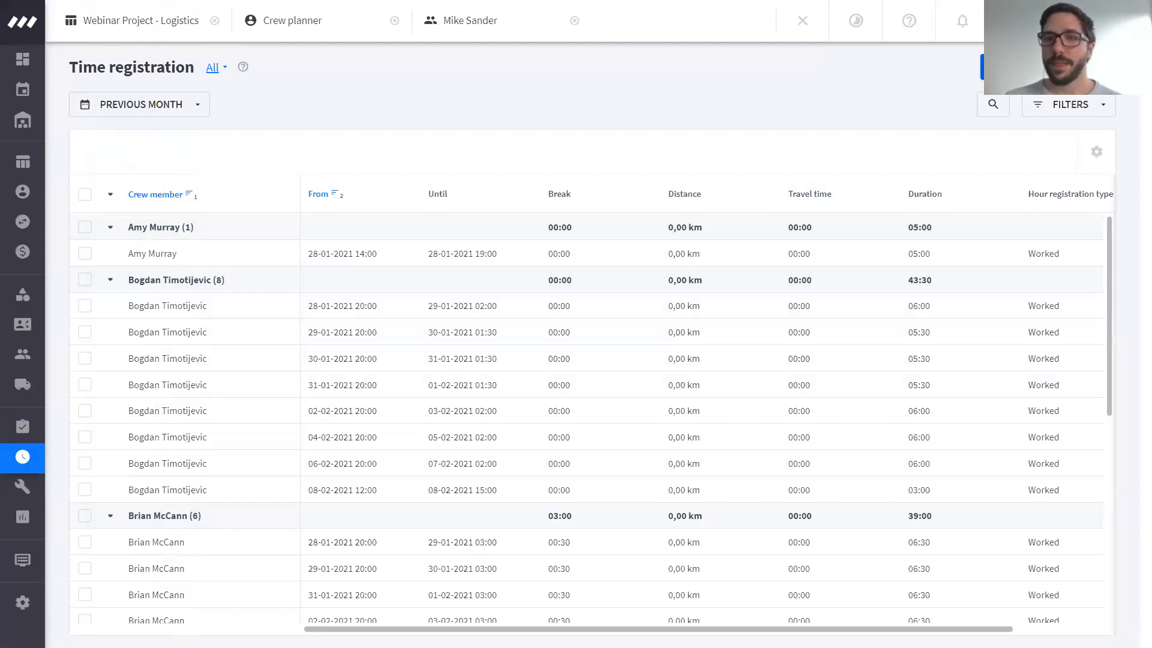
left_click(996, 67)
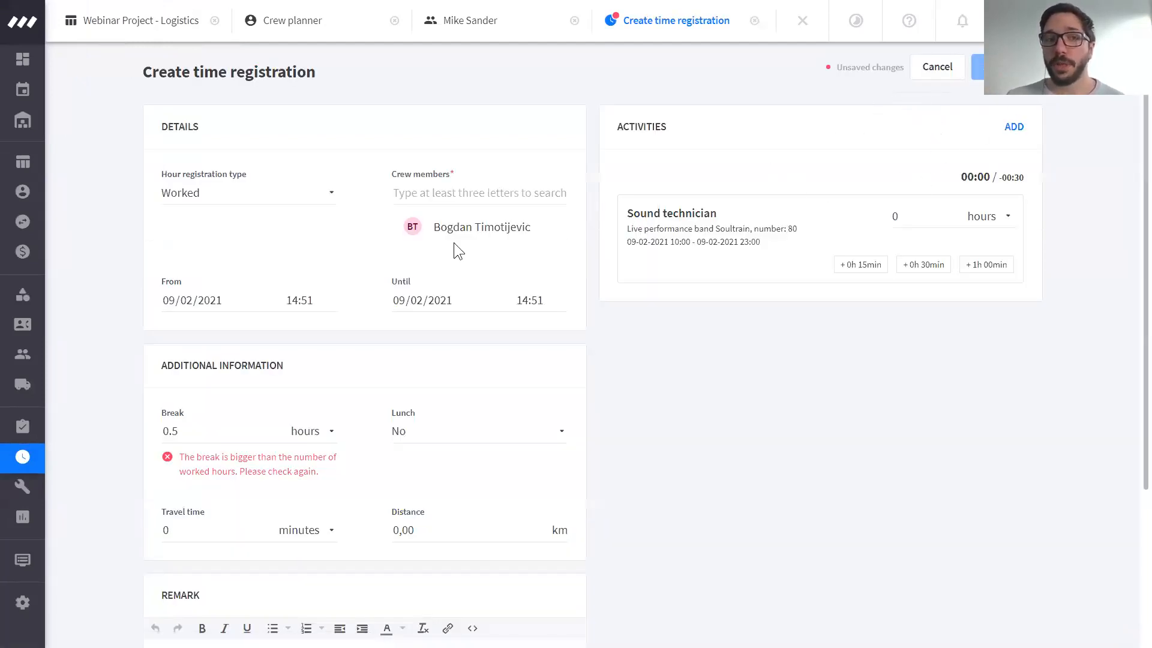
left_click(316, 193)
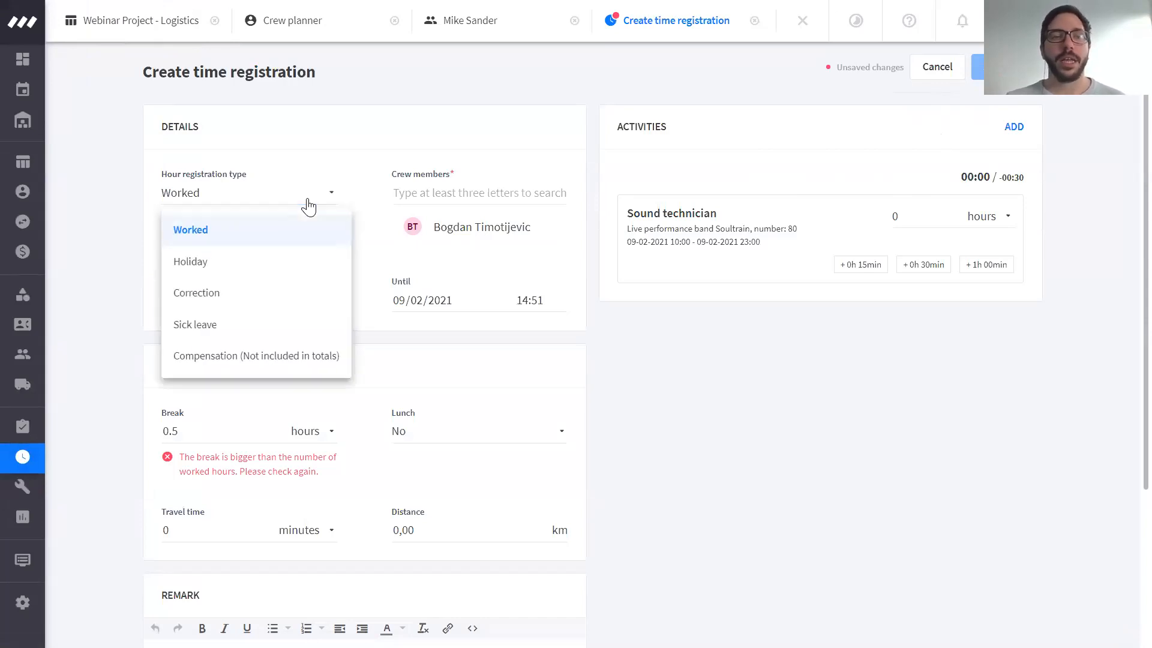
left_click(203, 243)
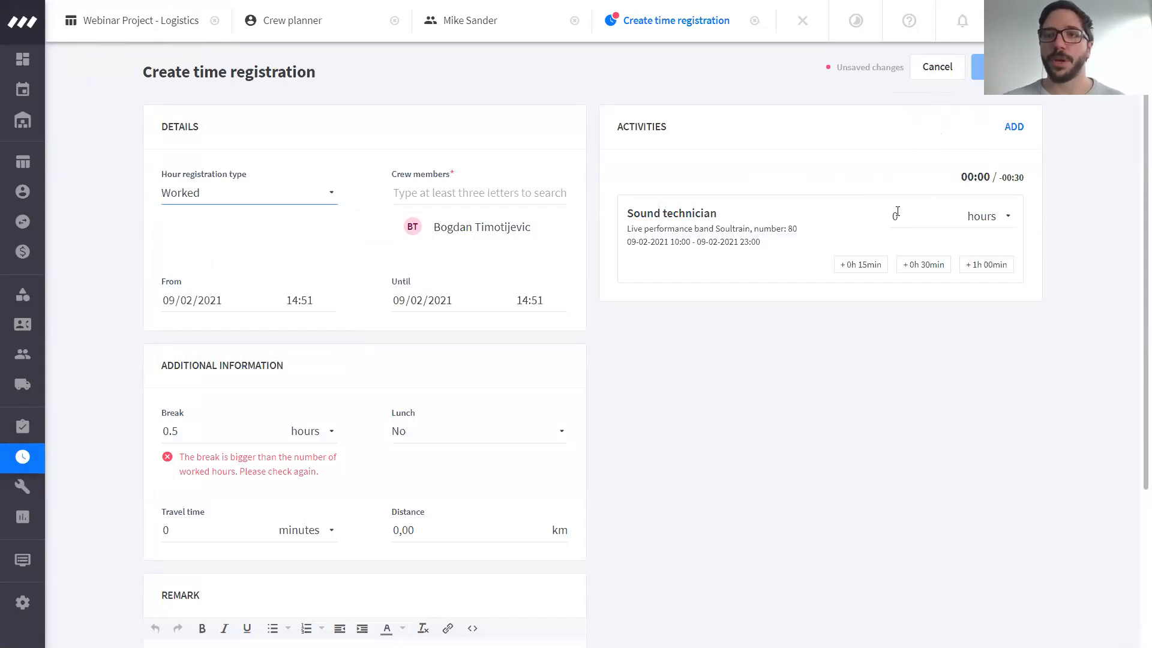
mouse_move(625, 214)
left_mouse_down()
mouse_move(647, 216)
mouse_move(626, 212)
left_mouse_up()
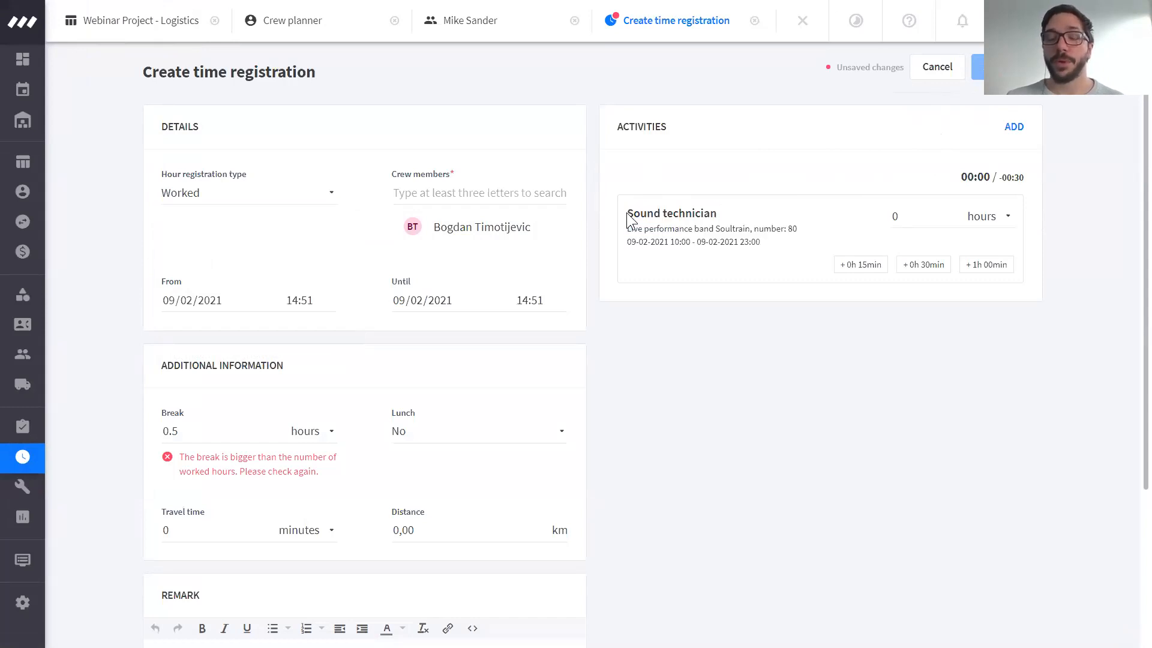
- Add an activity named "Warehouse cleaning" with 4 hours to the time registration
left_click(1015, 128)
left_click(693, 333)
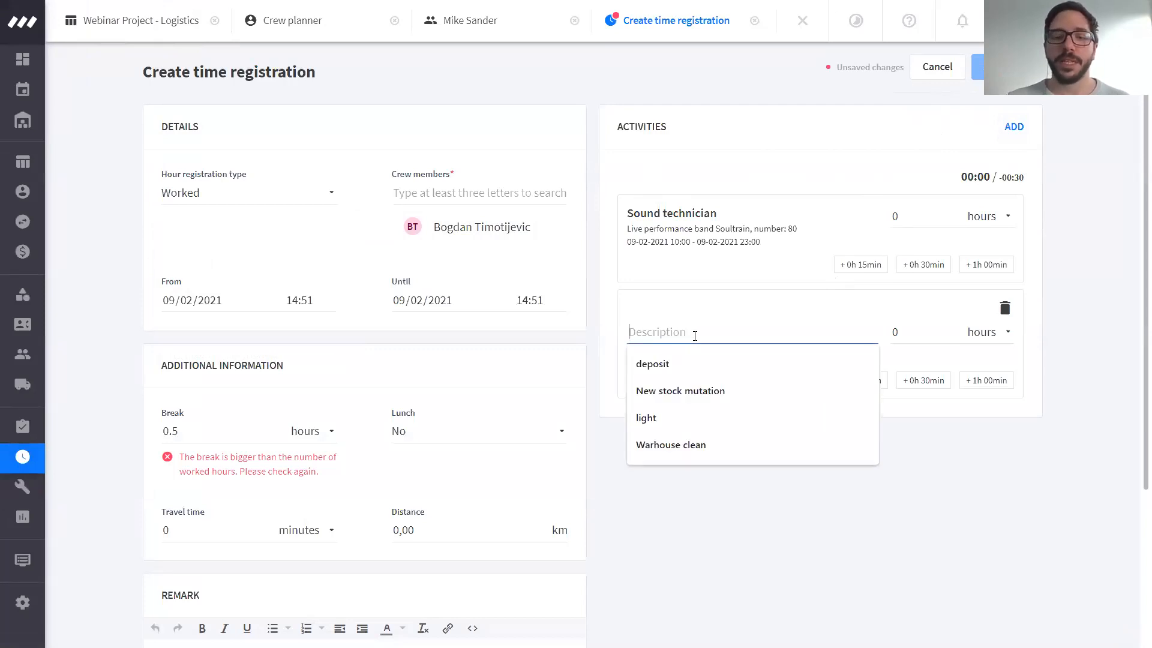
type("WAre")
key("BackSpace")
key("BackSpace")
key("BackSpace")
type("arehouse cleaning")
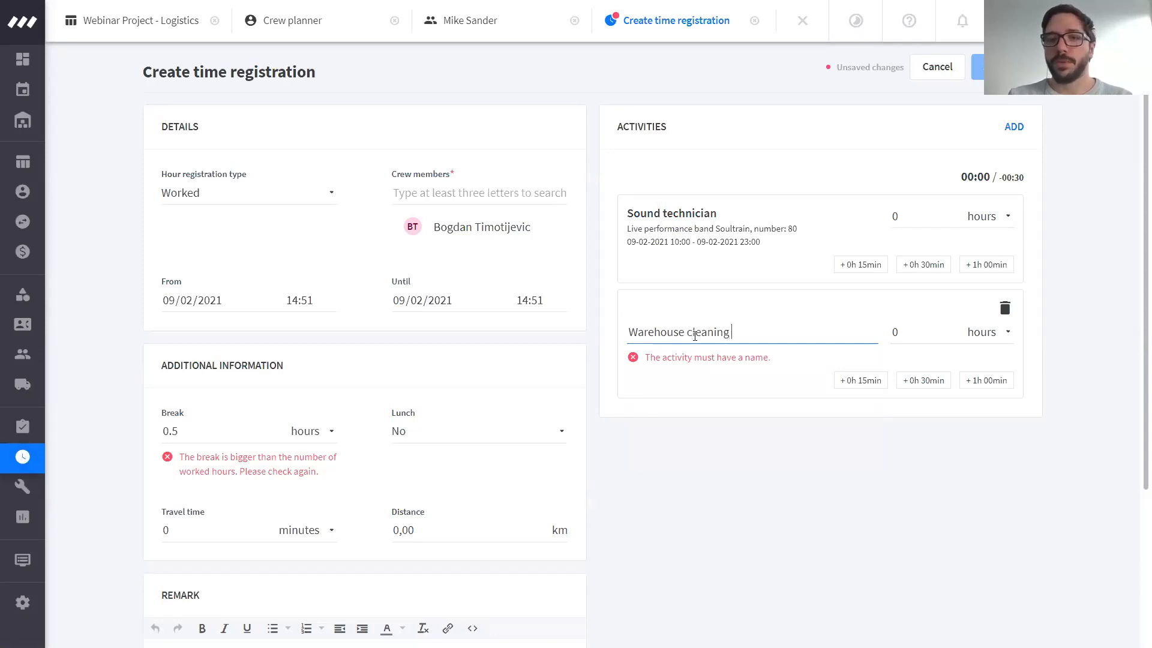
left_click(891, 331)
type("4")
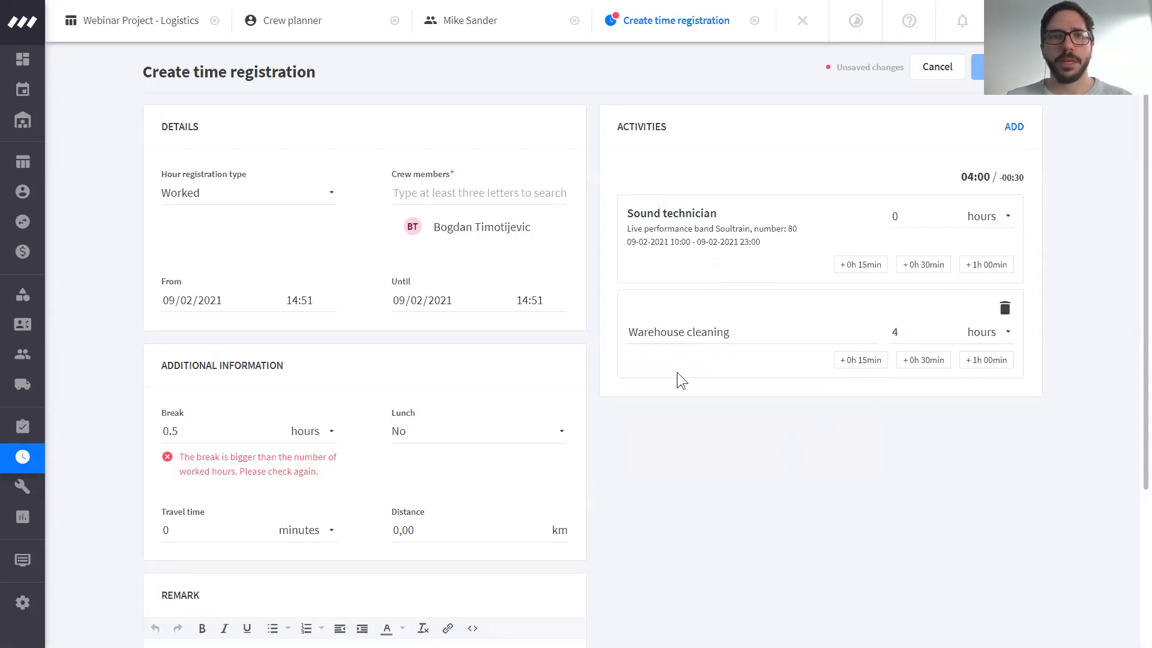
- Set the break of the time registration to 0 hours
left_click(233, 301)
left_click(246, 427)
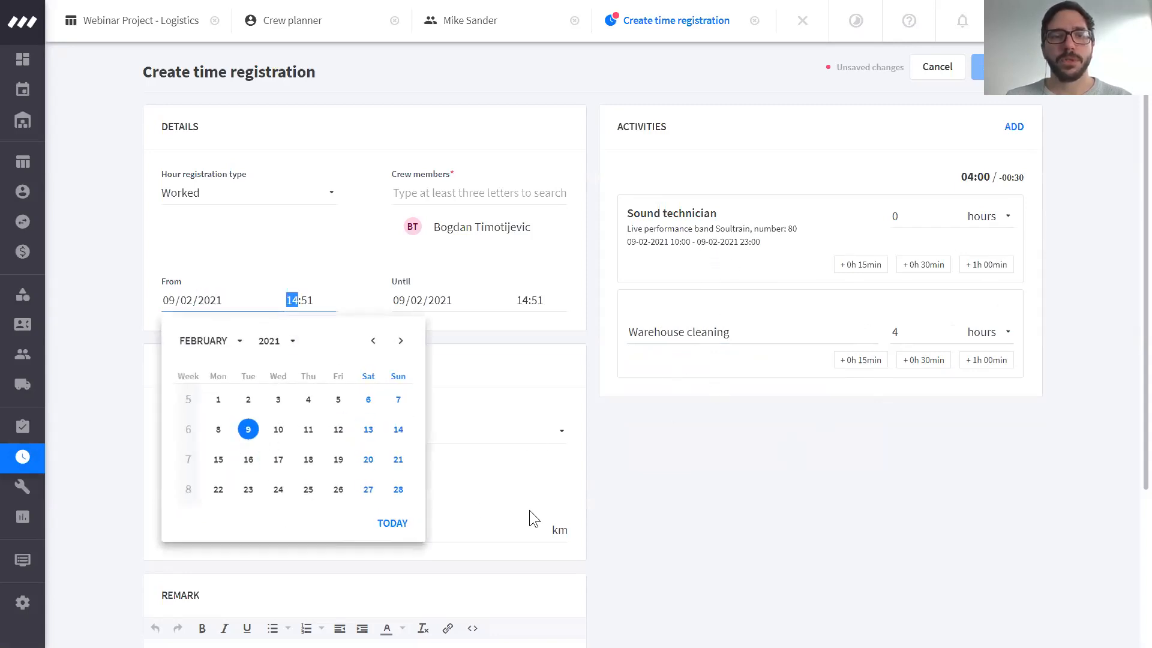
left_click_drag(194, 432, 129, 433)
type("0")
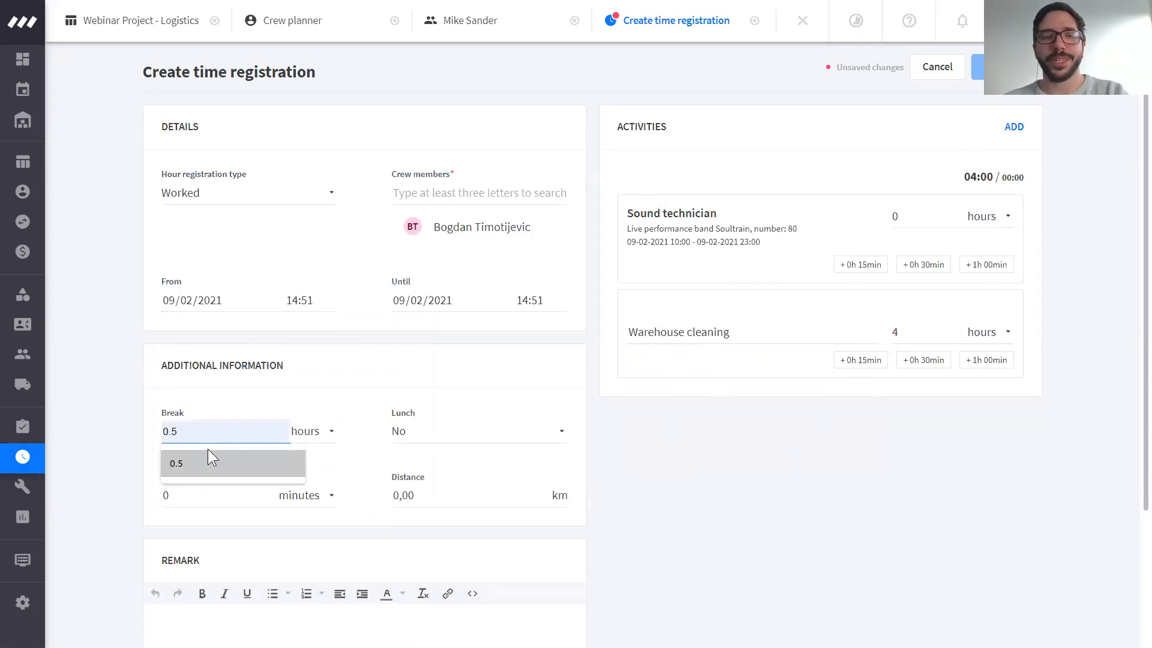
left_click(140, 438)
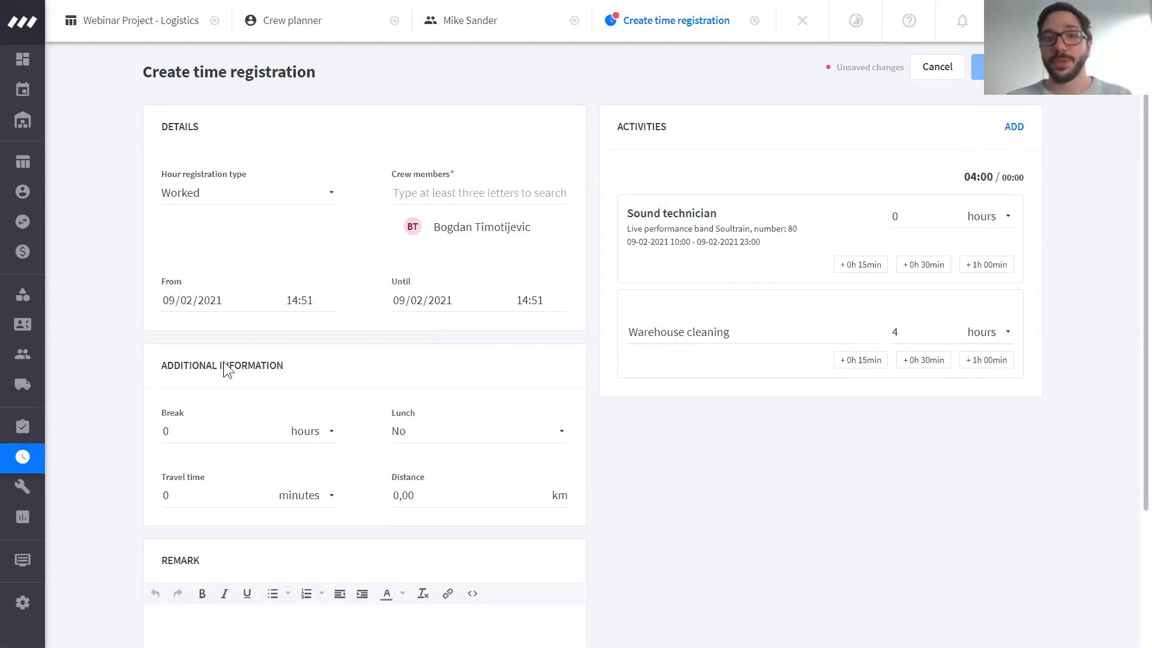
- Set the time registration period from 05/02/2021 14:51 until 07/02/2021 18:51
left_click(233, 302)
left_click(529, 301)
type("18")
left_click(211, 301)
left_click(339, 399)
left_click(400, 301)
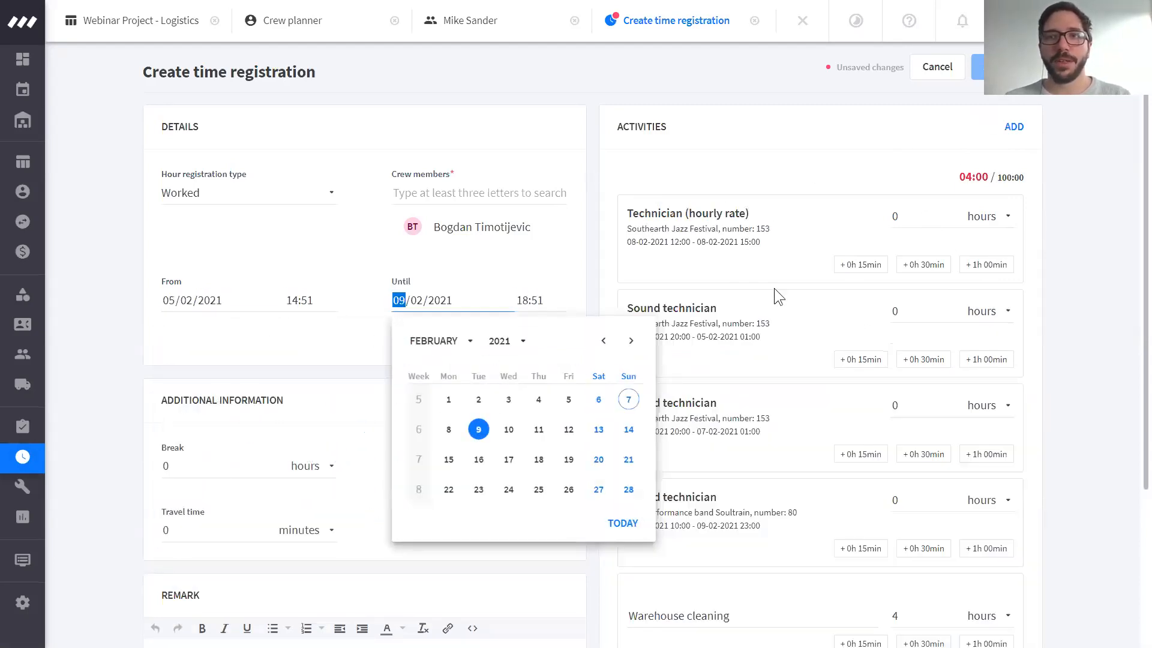
type("07")
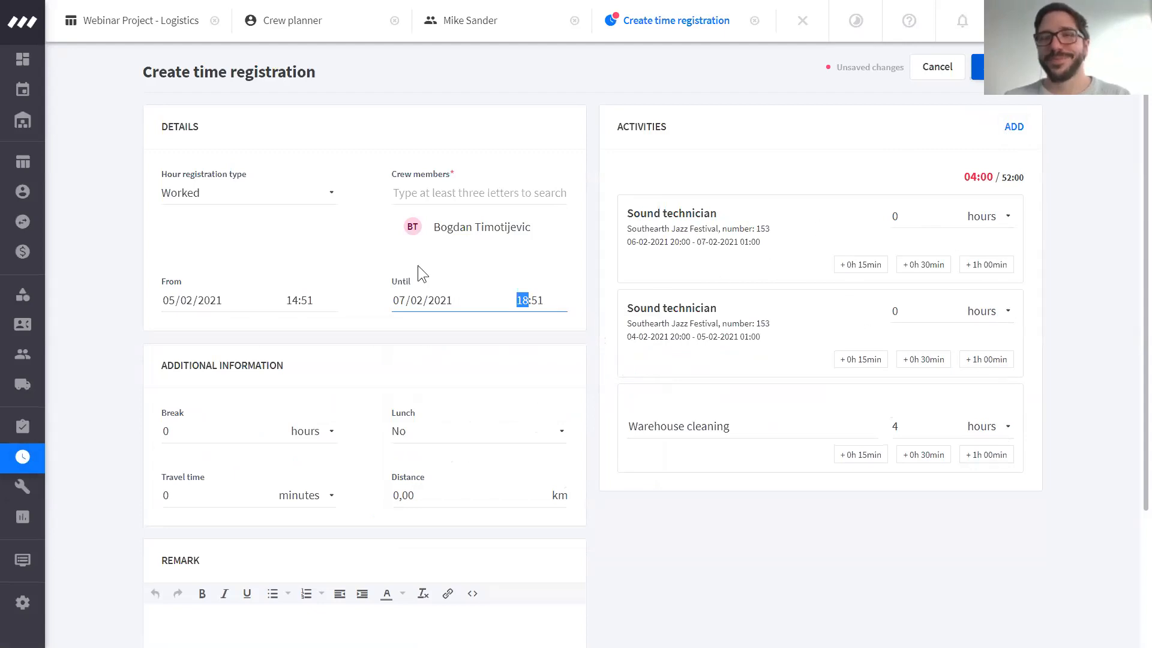
- Search for a second crew member by first name and add them to the time registration
left_click(440, 194)
type("amy")
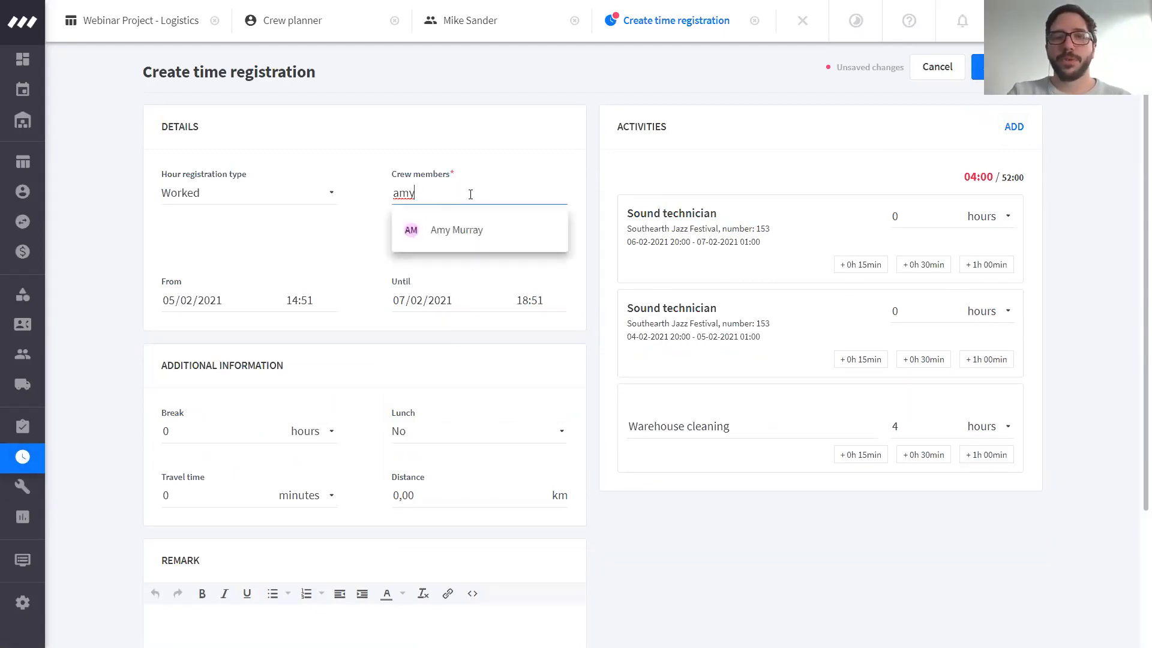
left_click(457, 237)
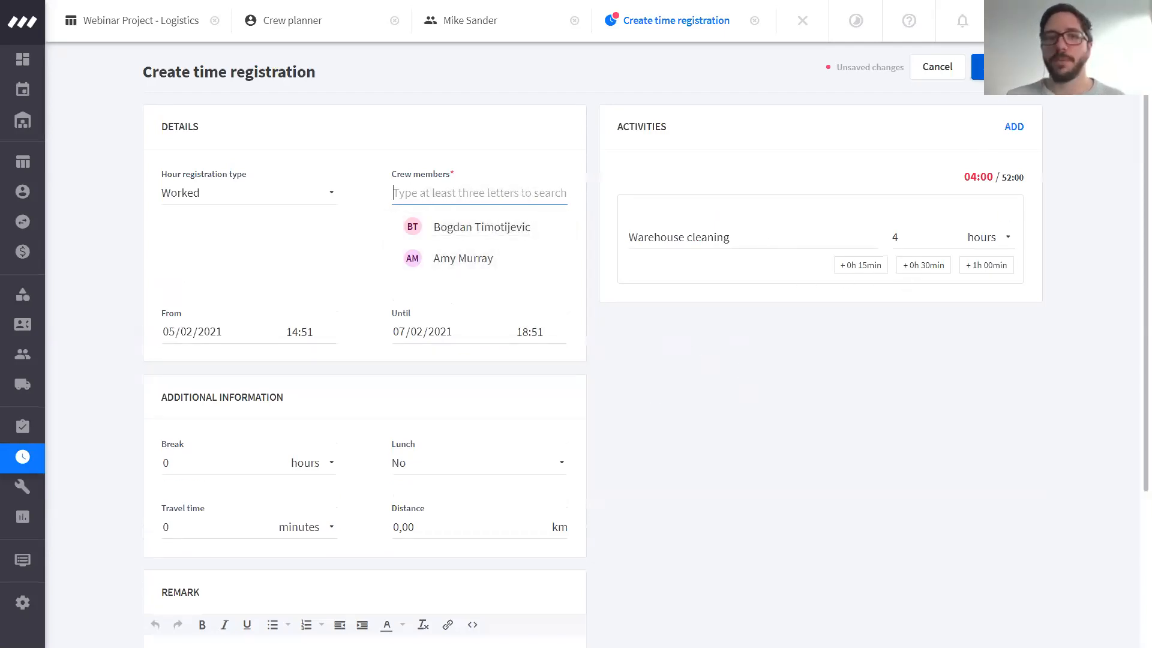
- Change the time registration period to 01/01/2021 until 02/01/2021, keeping the times, and save and close the registration
left_click(977, 72)
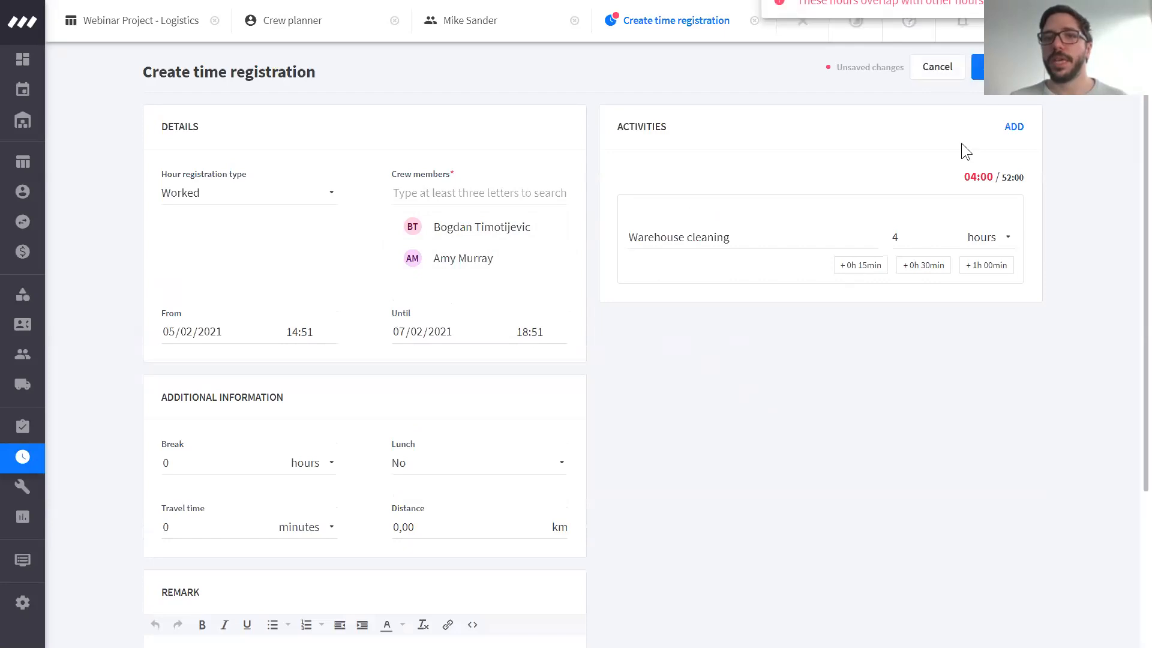
left_click(222, 337)
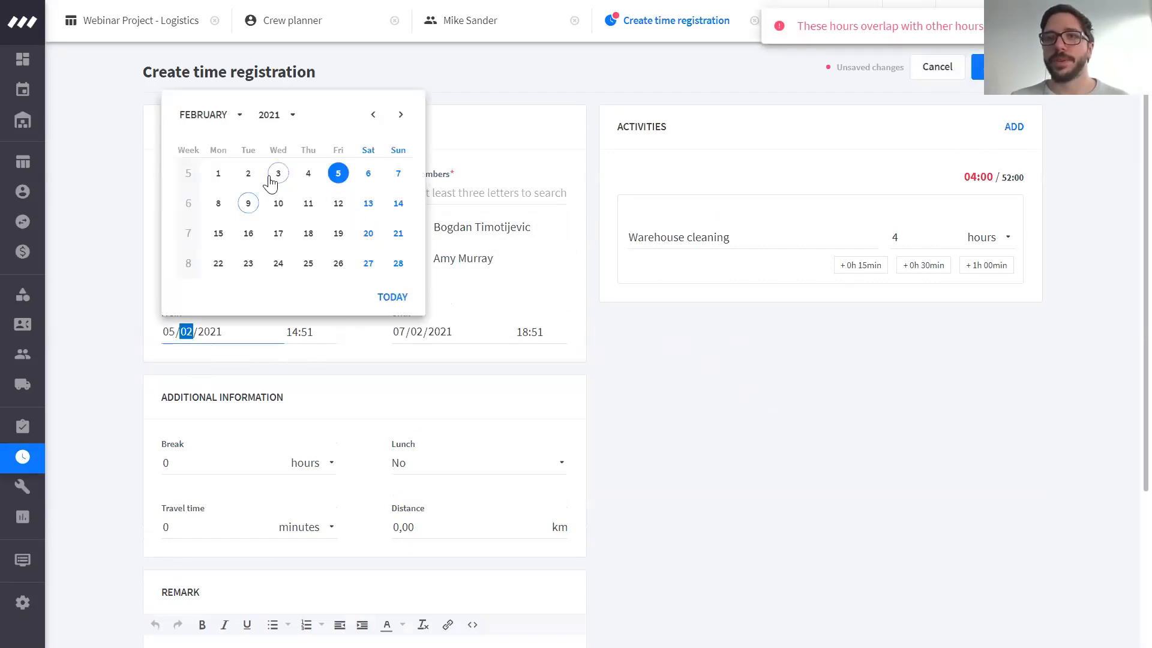
left_click(361, 91)
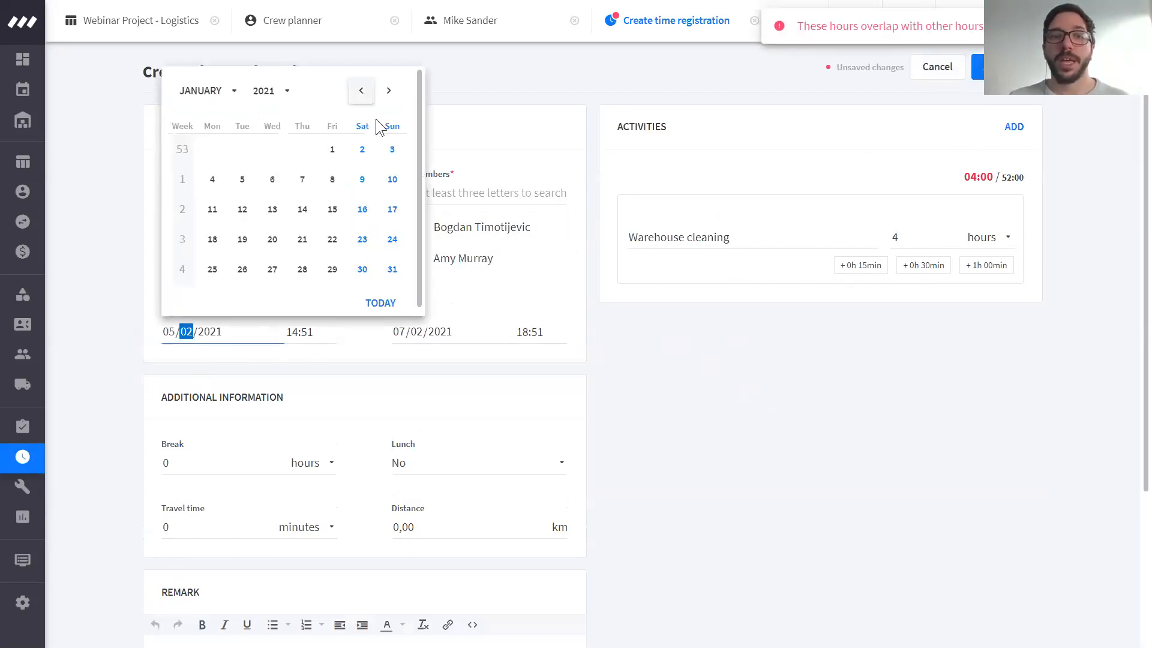
left_click(337, 153)
left_click(407, 327)
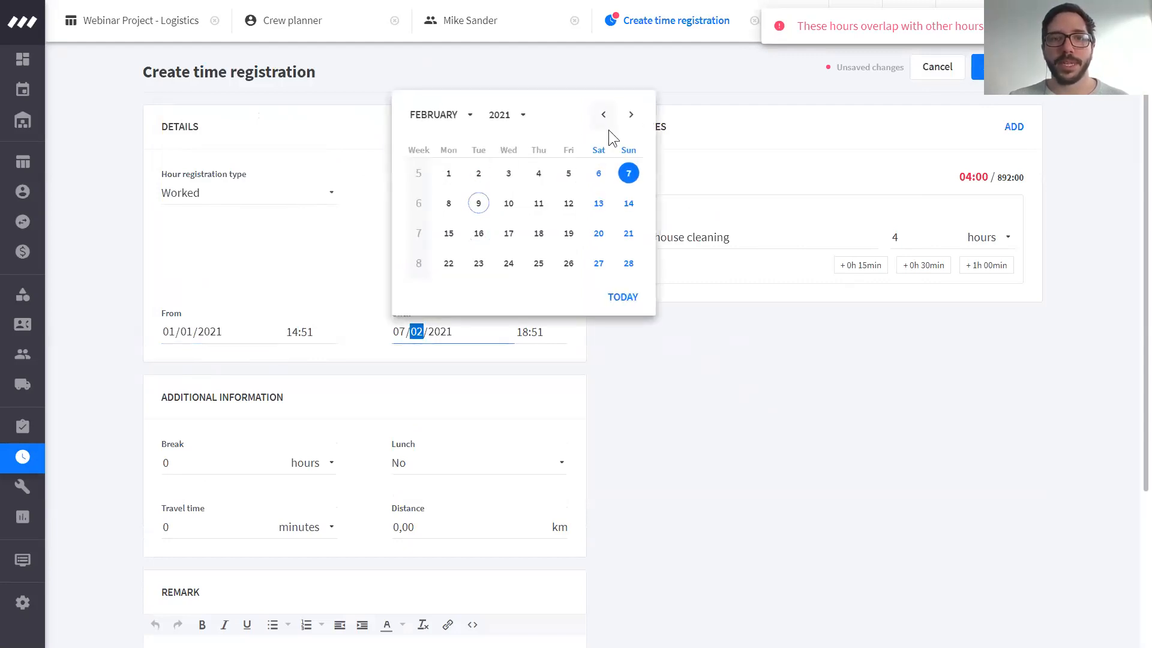
left_click(602, 114)
left_click(604, 153)
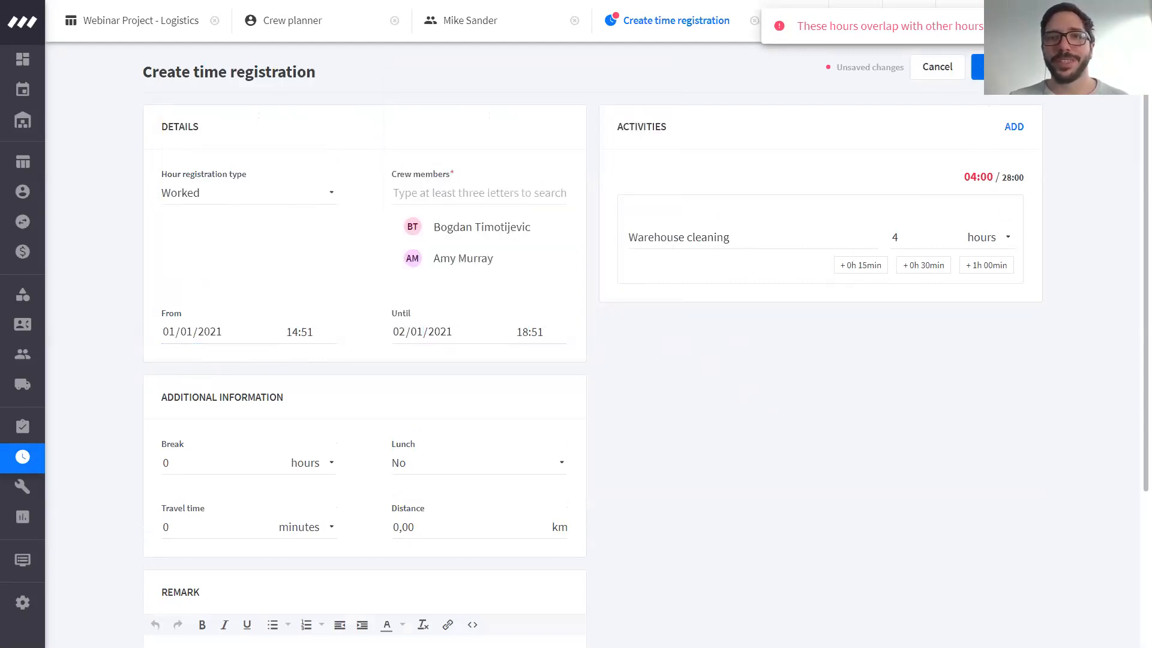
left_click(995, 69)
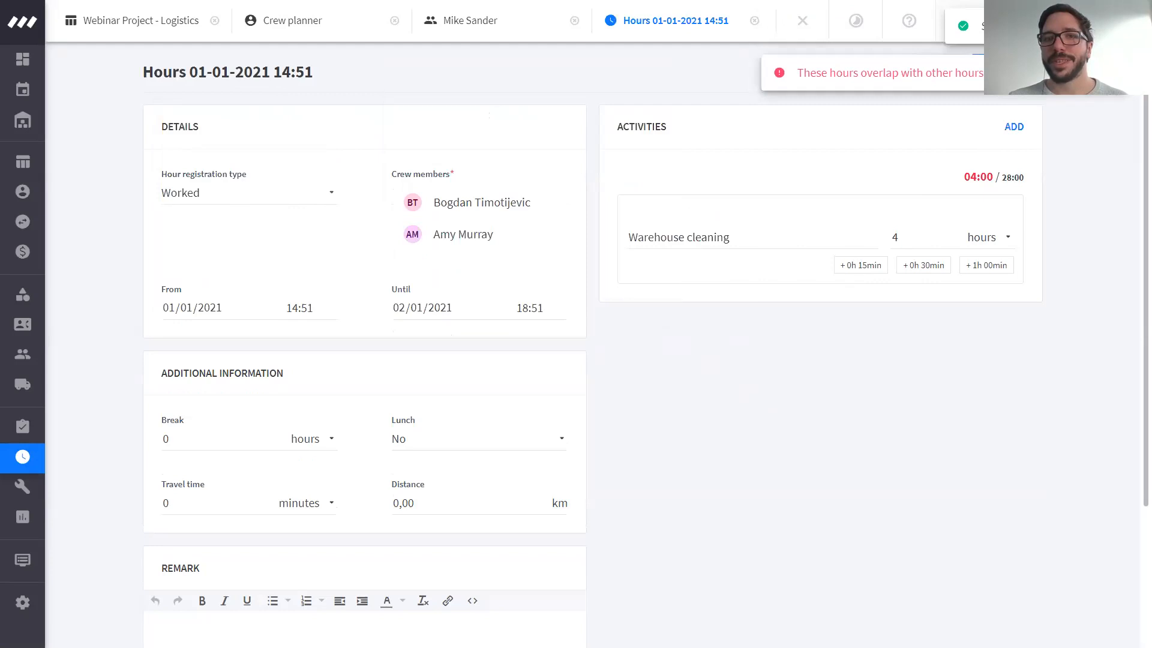
left_click(940, 68)
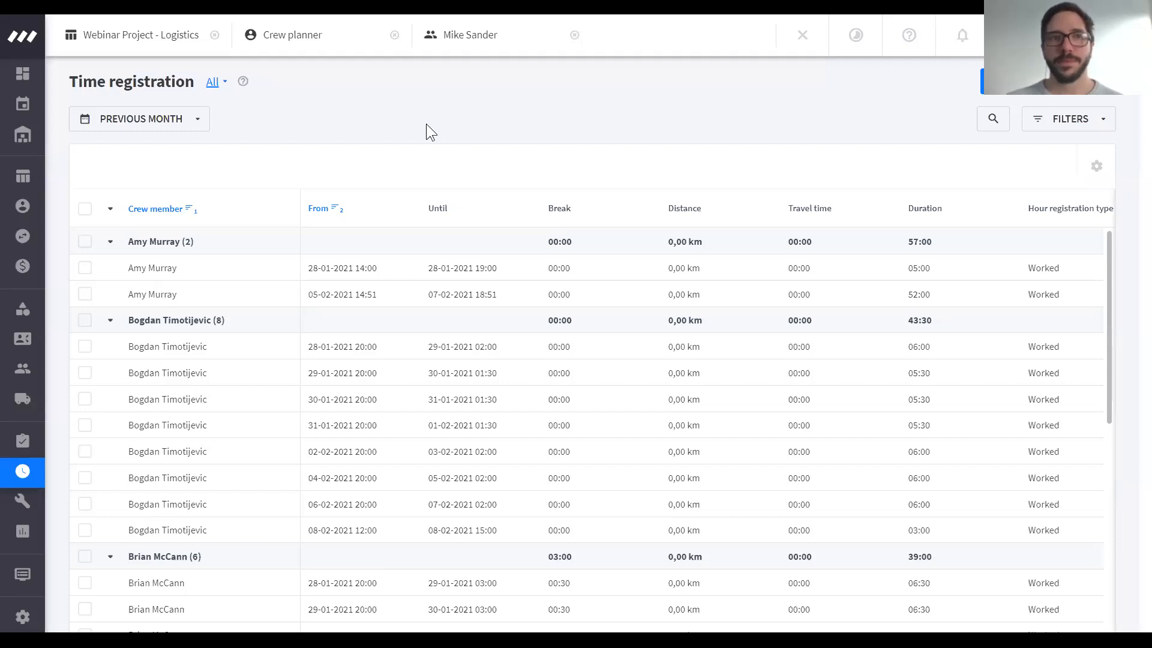
- In the Webinar Project's crew and transport list, set the ungrouped Sound technician's fixed price to 350*1.1
left_click(147, 40)
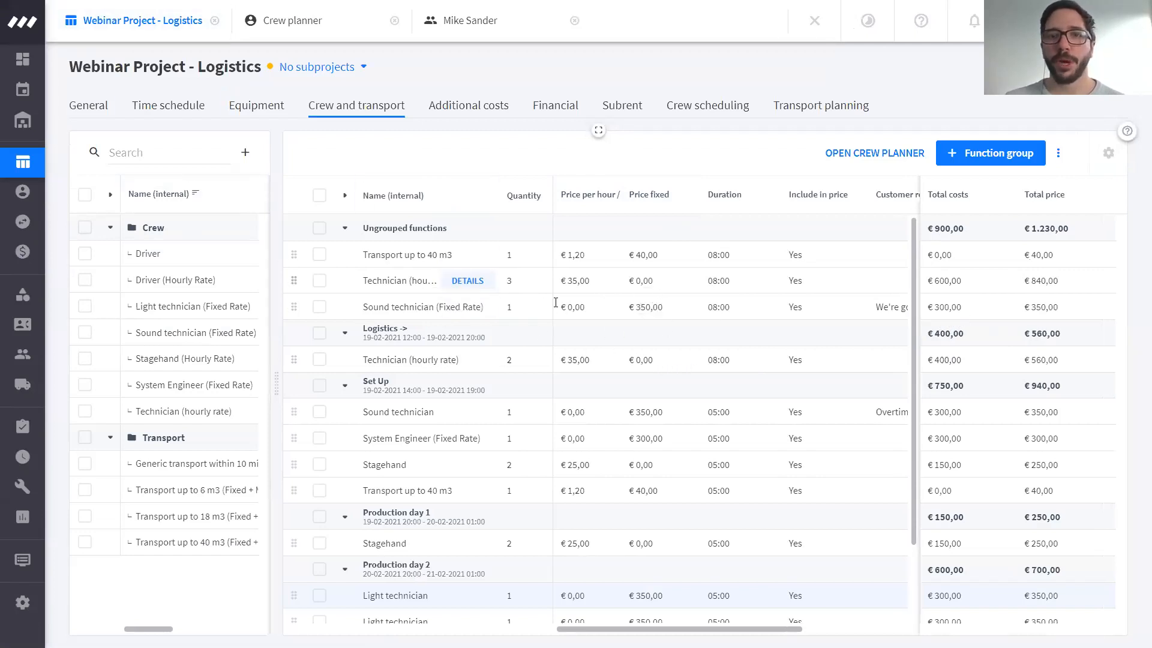
left_click(668, 308)
double_click(659, 309)
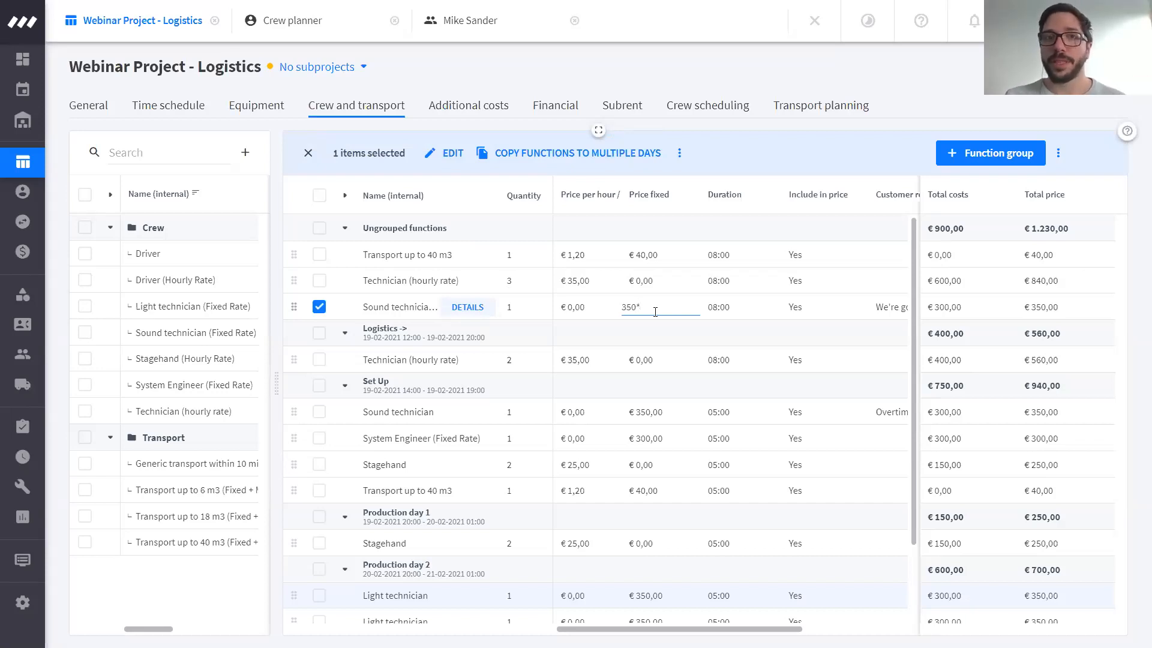
type("1.2")
key("BackSpace")
type("1")
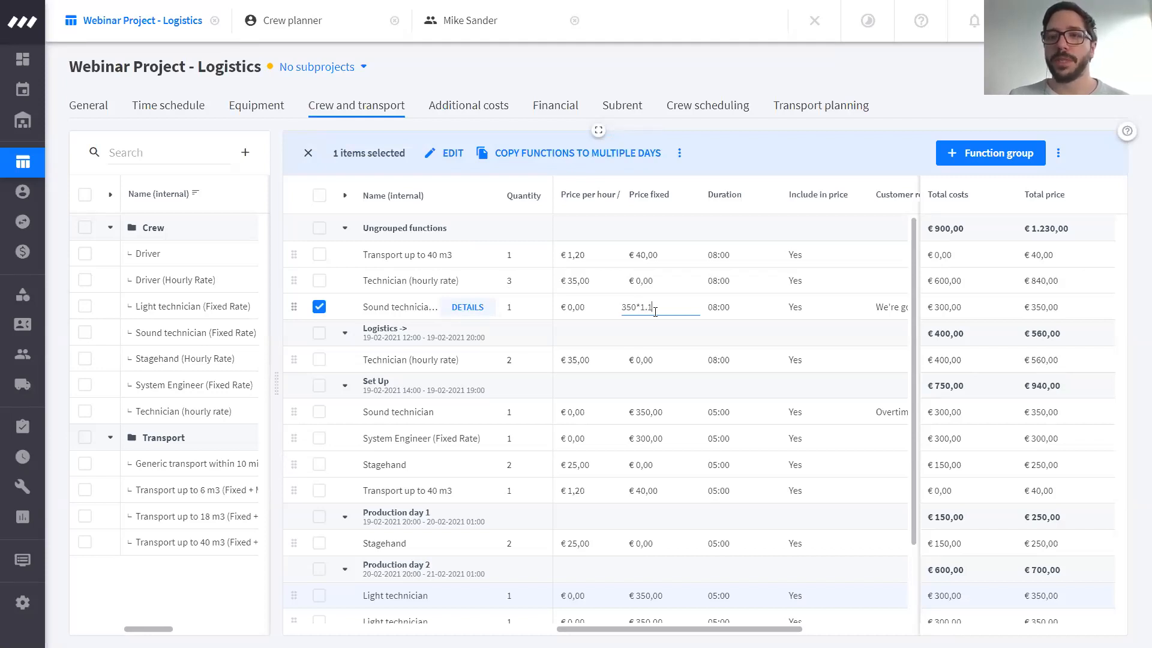
key("Return")
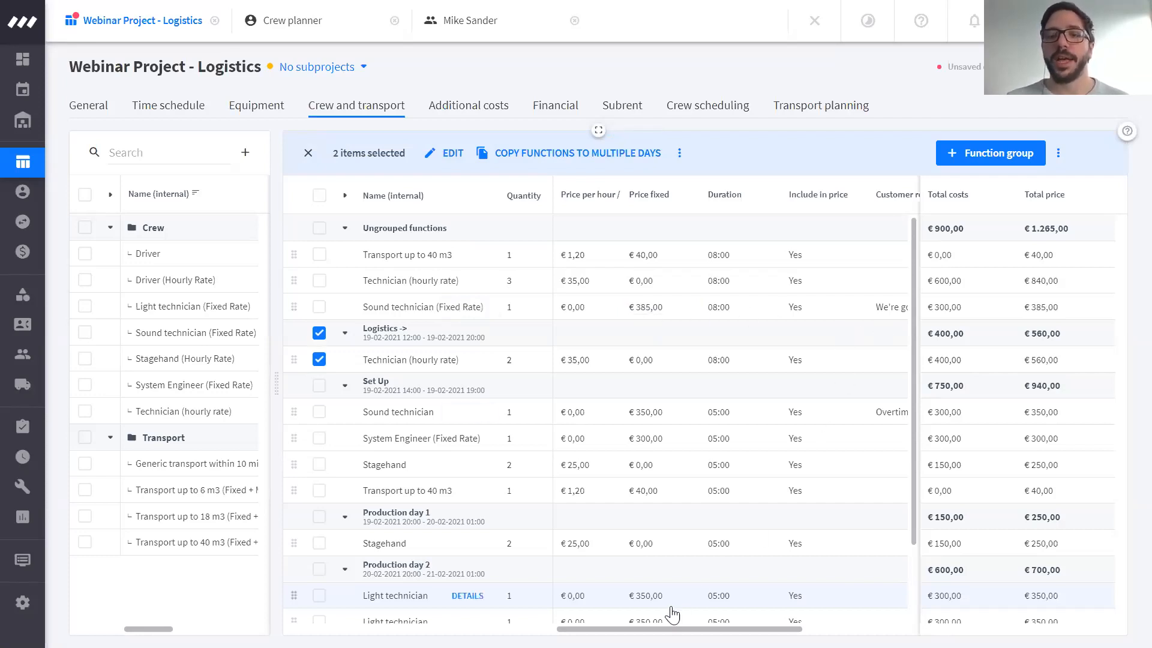
- Review the customer remarks and the ungrouped Sound technician's fixed price without editing, and clear the row selection
left_click_drag(717, 629, 820, 629)
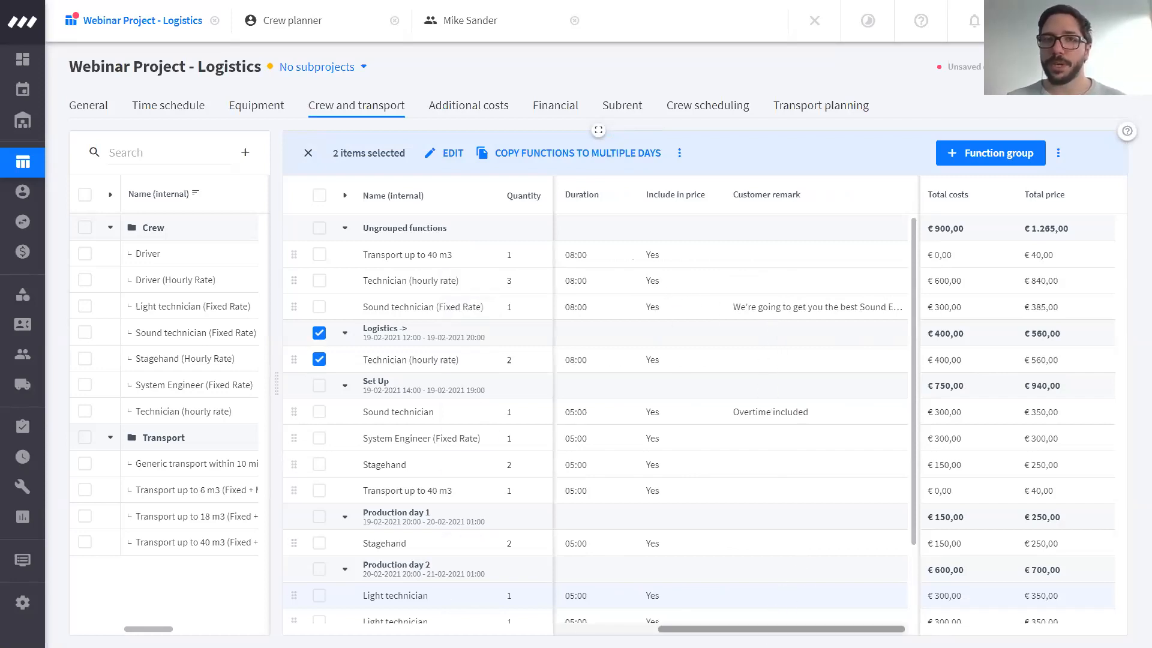
left_click_drag(781, 629, 679, 629)
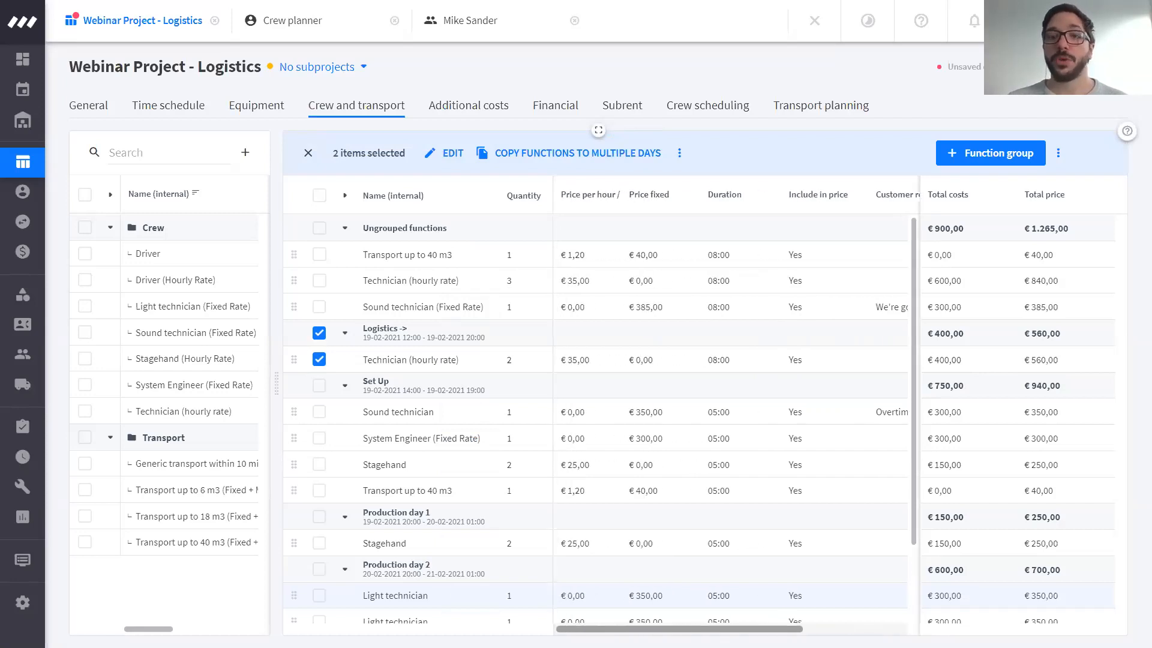
left_click(635, 309)
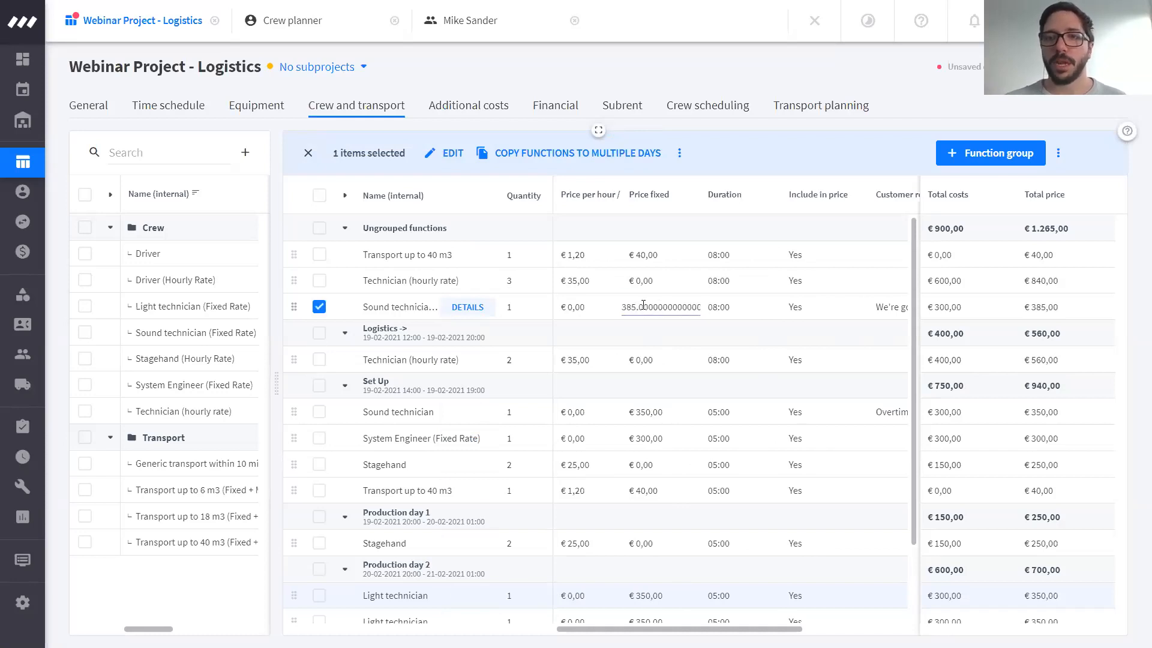
double_click(673, 309)
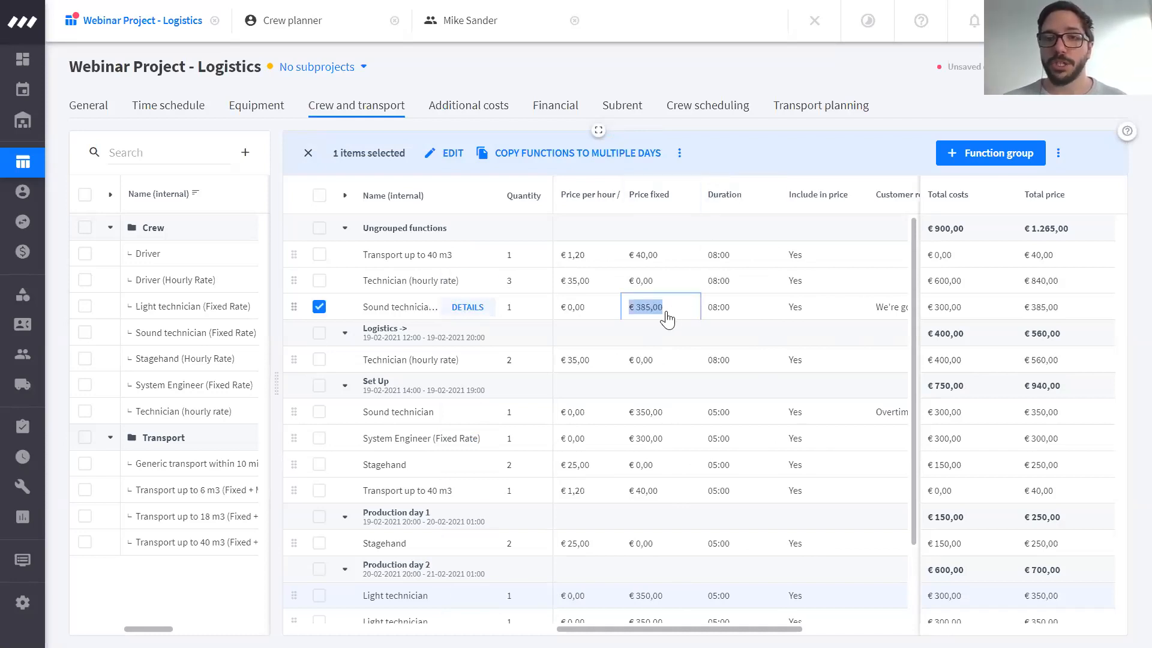
double_click(665, 308)
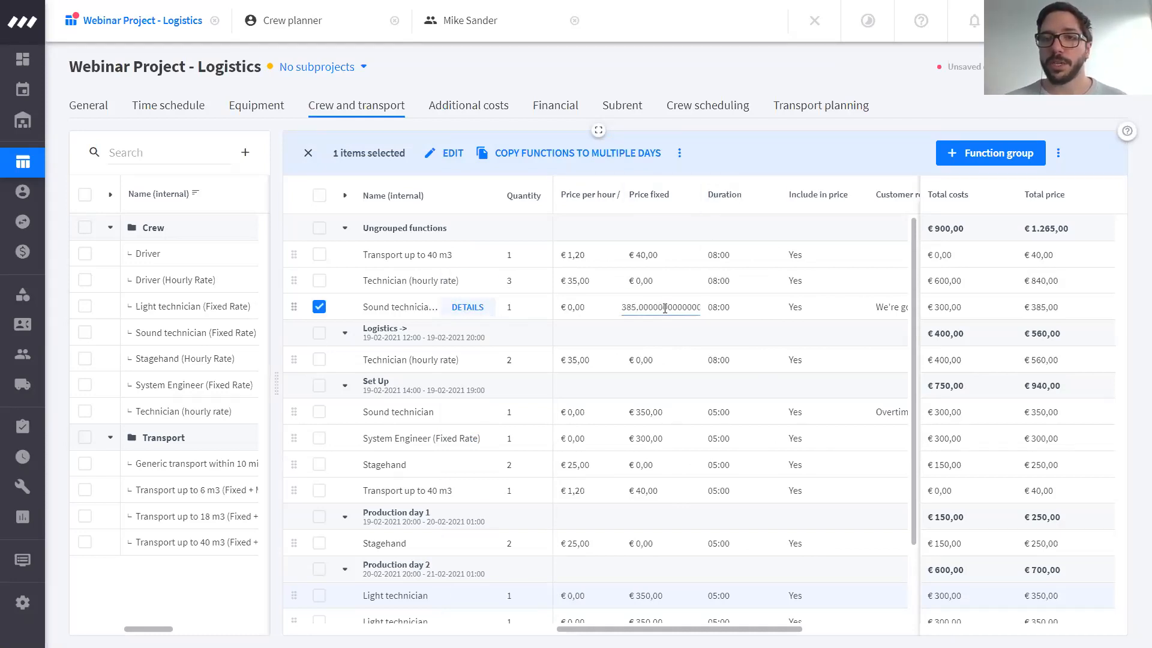
left_click(741, 157)
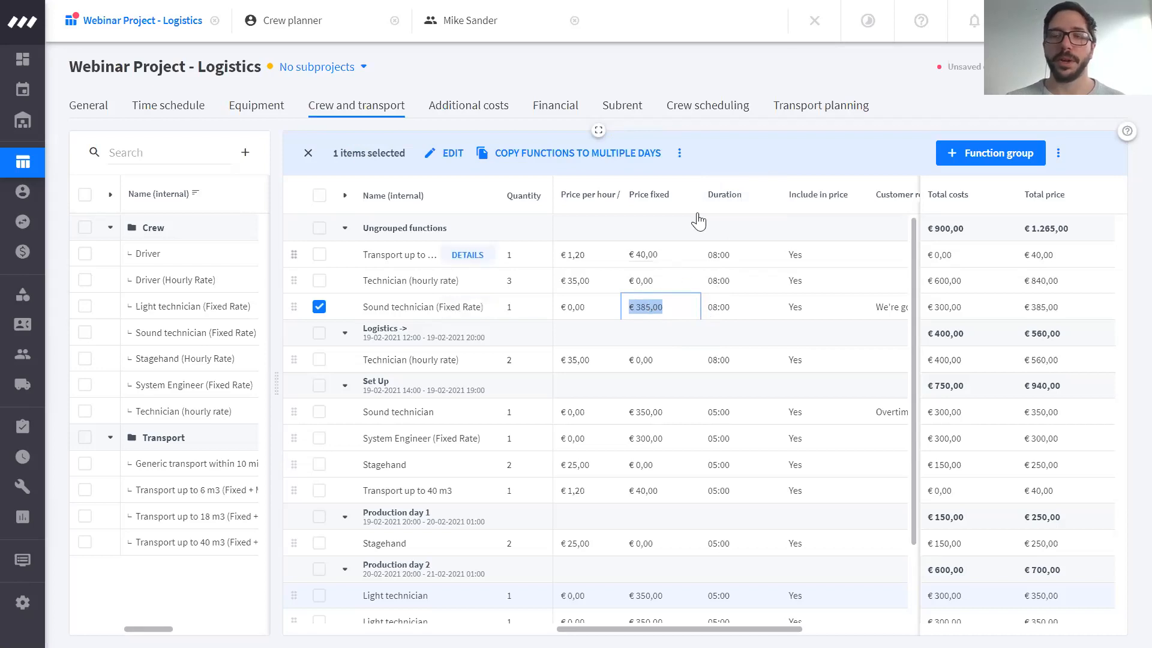
left_click(307, 153)
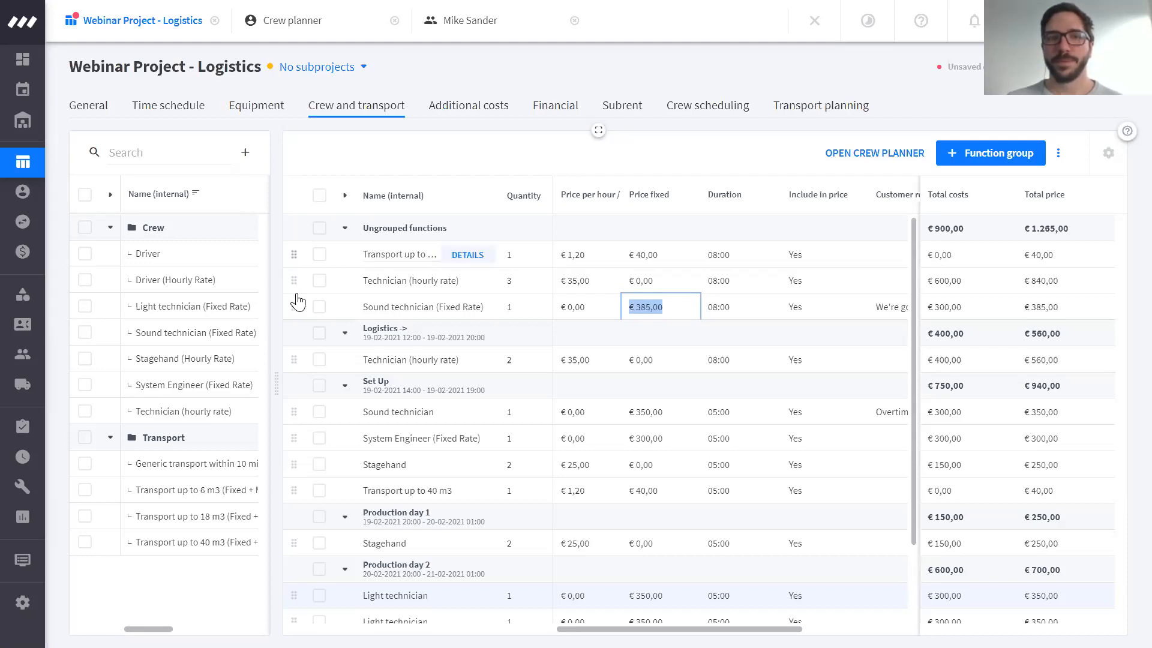
- Open the Freelancer user role in the configuration and find its time registration permissions
left_click(37, 599)
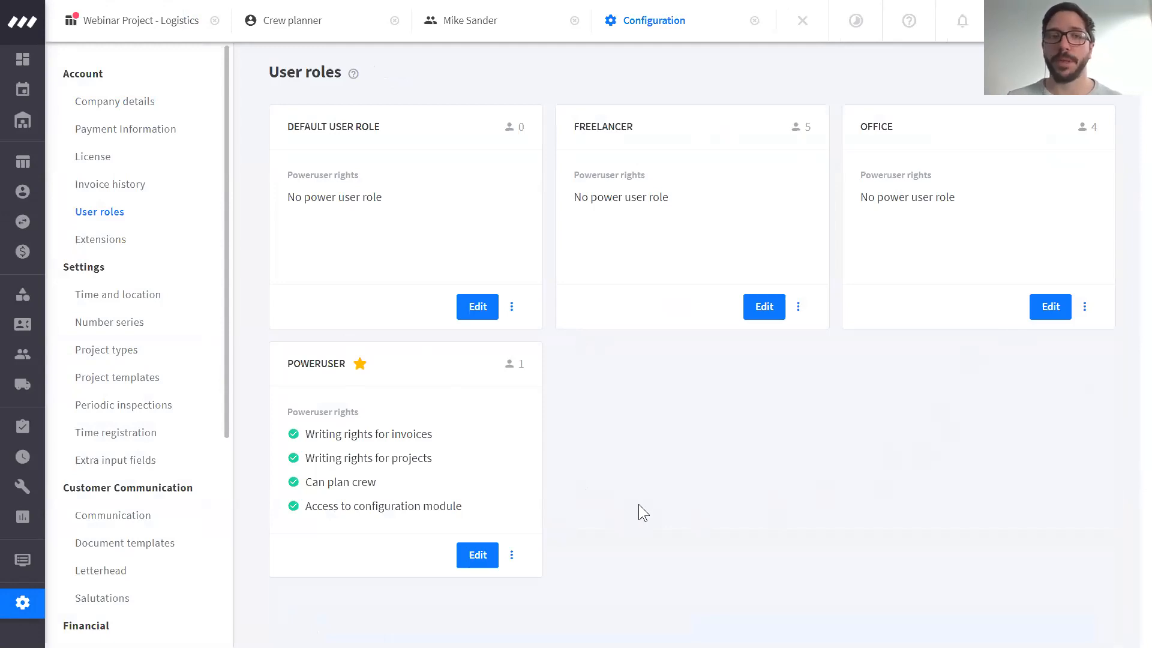
mouse_move(20, 326)
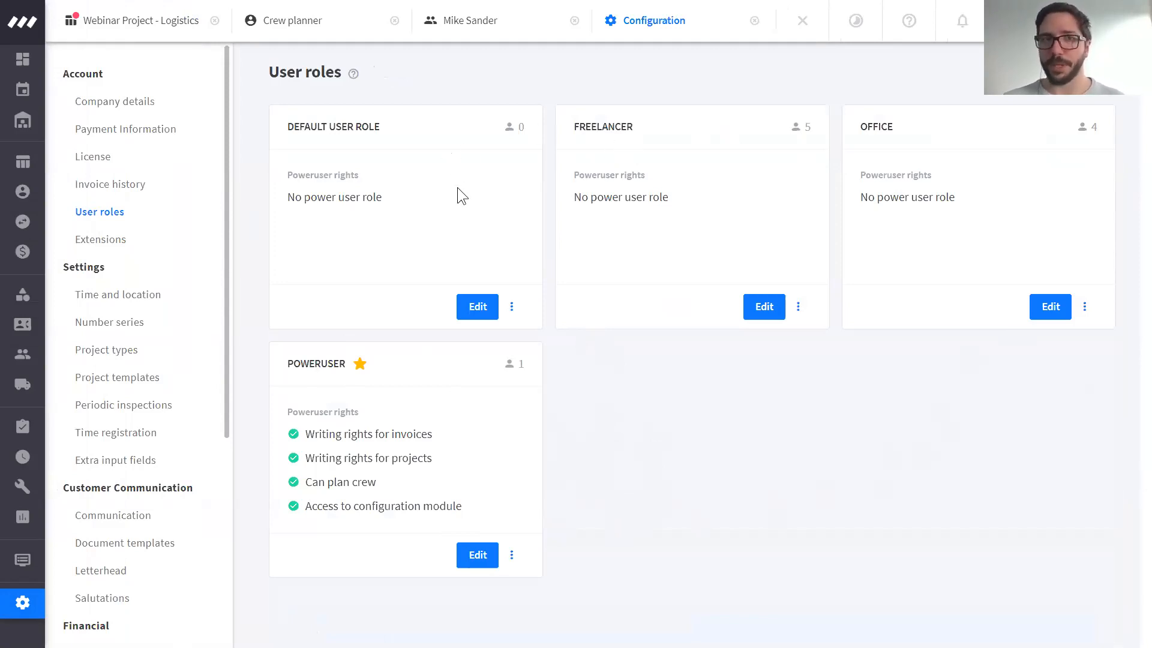
left_click(764, 310)
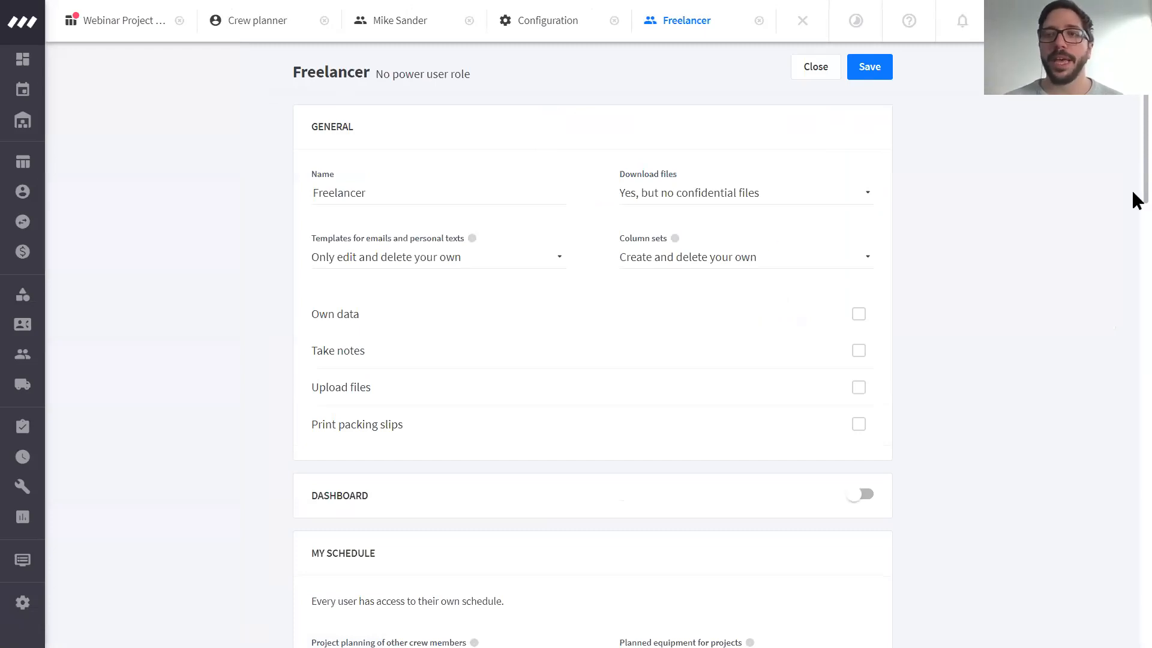
left_click_drag(1133, 175, 1134, 284)
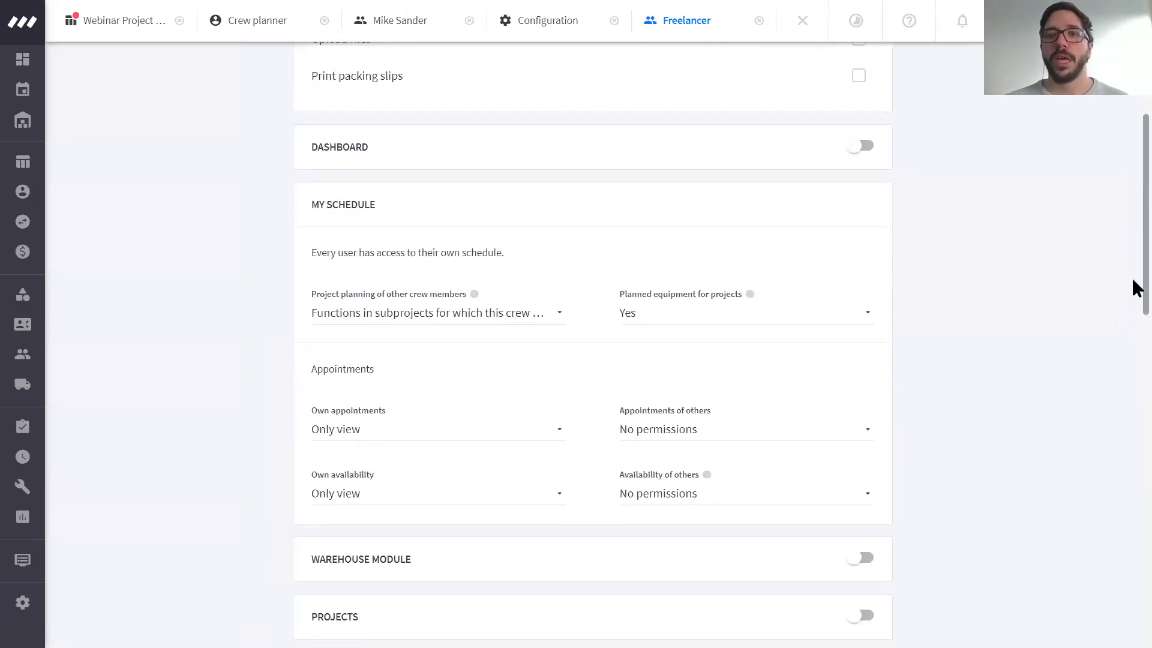
mouse_move(7, 114)
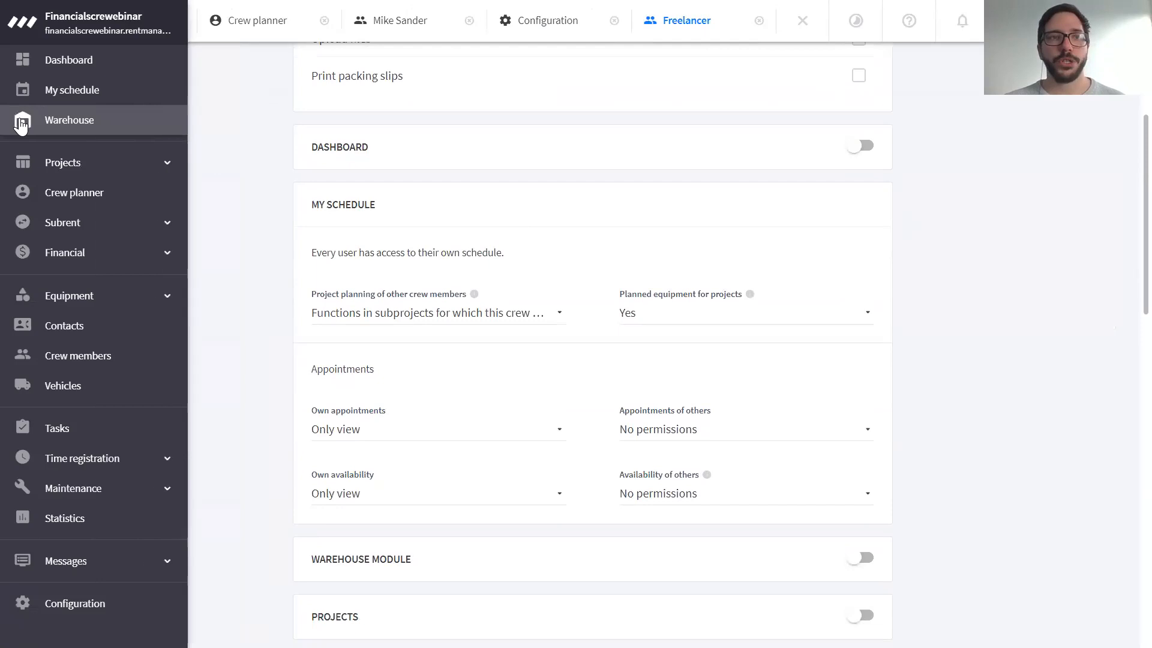
left_click_drag(1131, 275, 1131, 573)
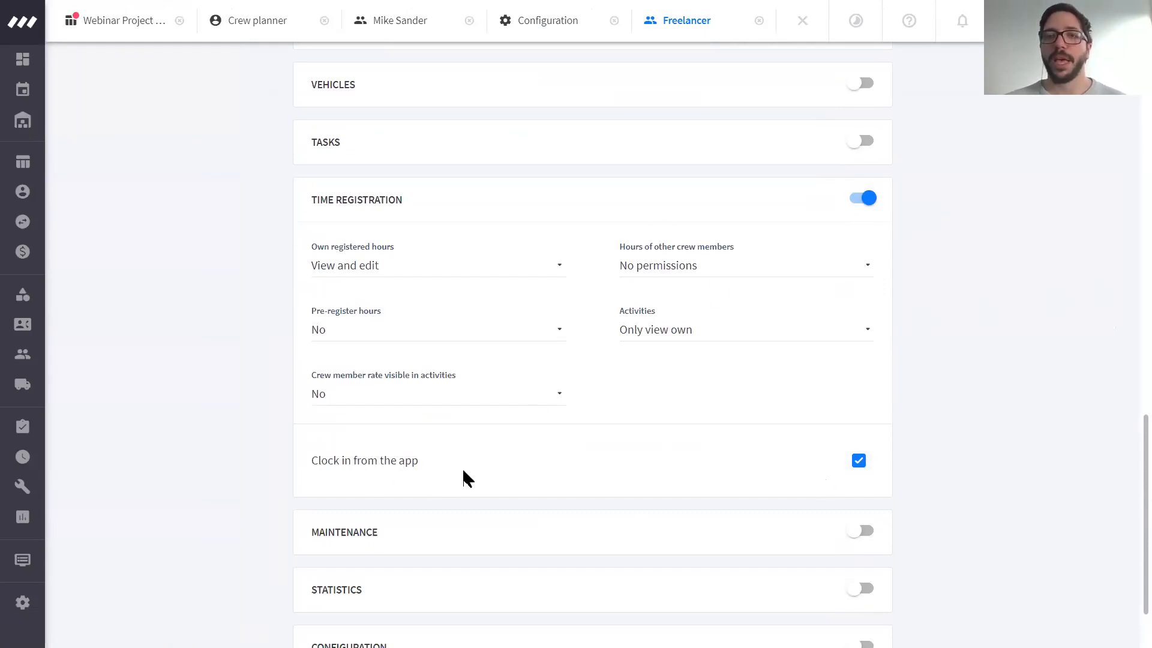
- Examine the Freelancer role's options for own registered hours, hours of other crew members, activities and crew member rate visibility
left_click(510, 280)
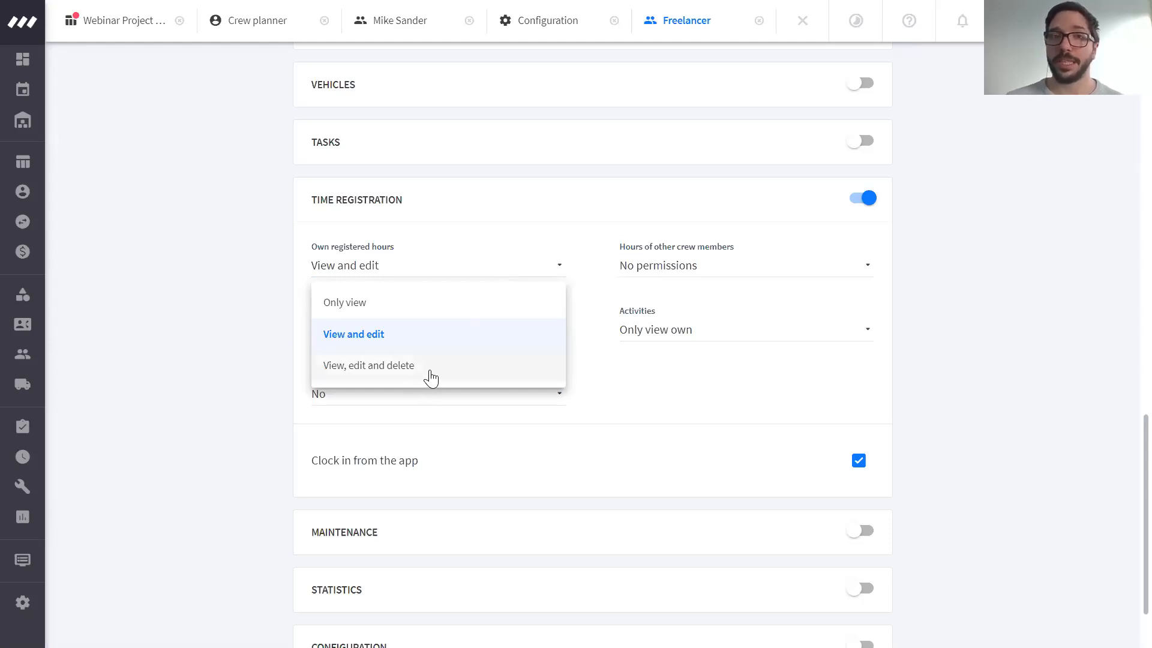
left_click(435, 270)
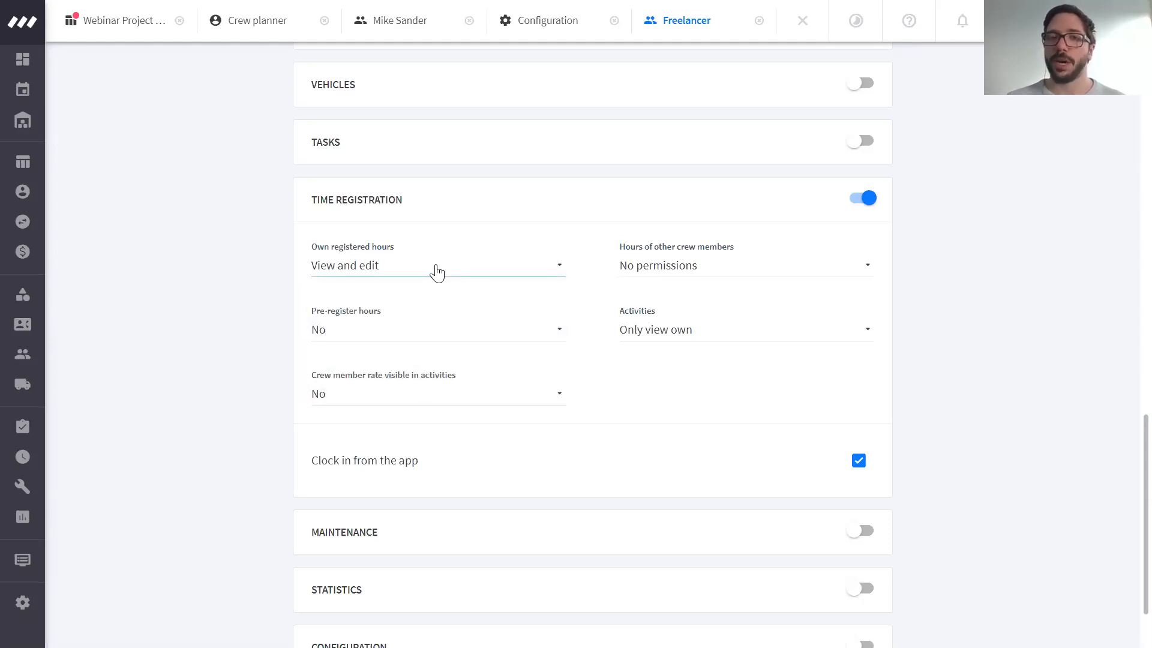
left_click(644, 271)
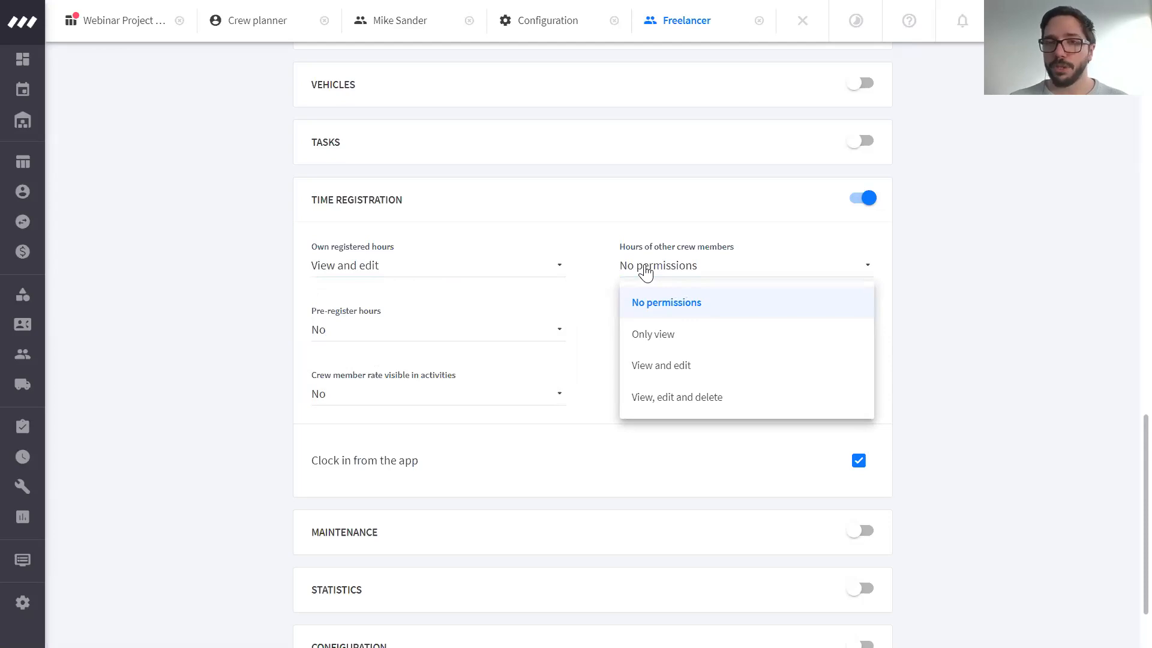
left_click(644, 268)
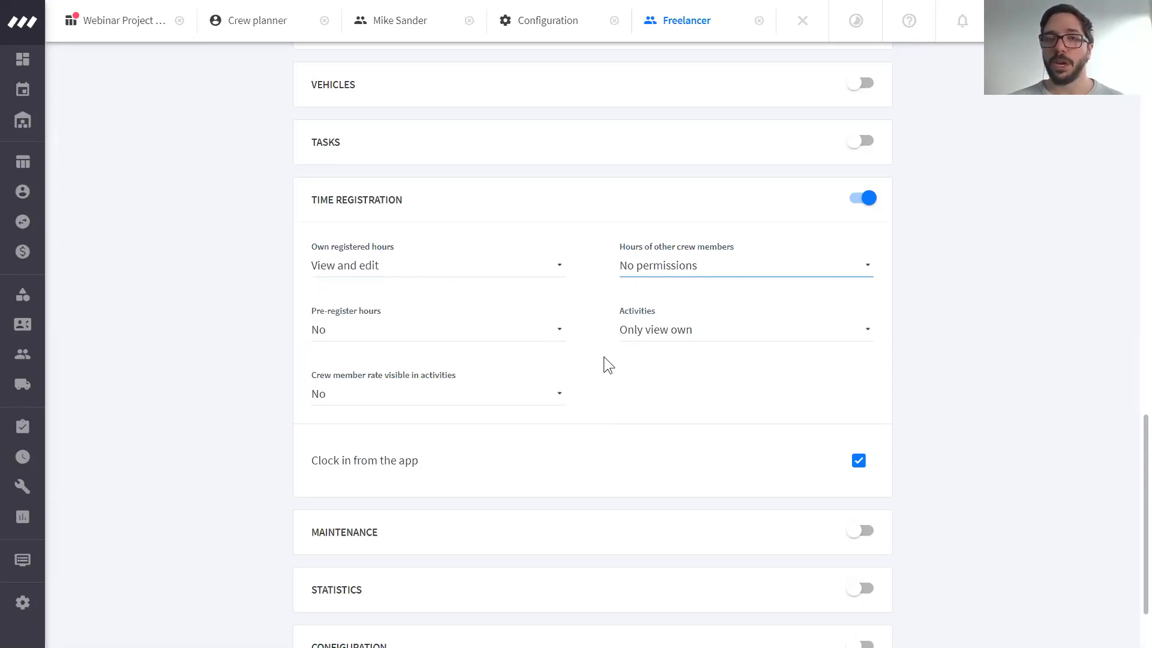
left_click(644, 336)
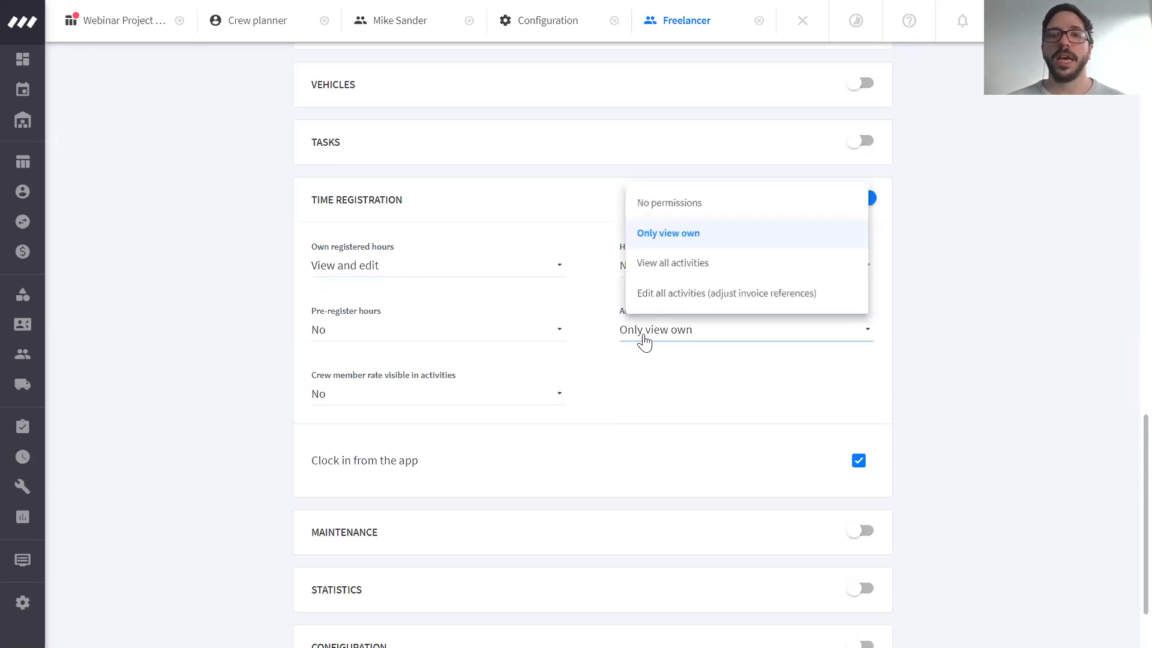
left_click(627, 369)
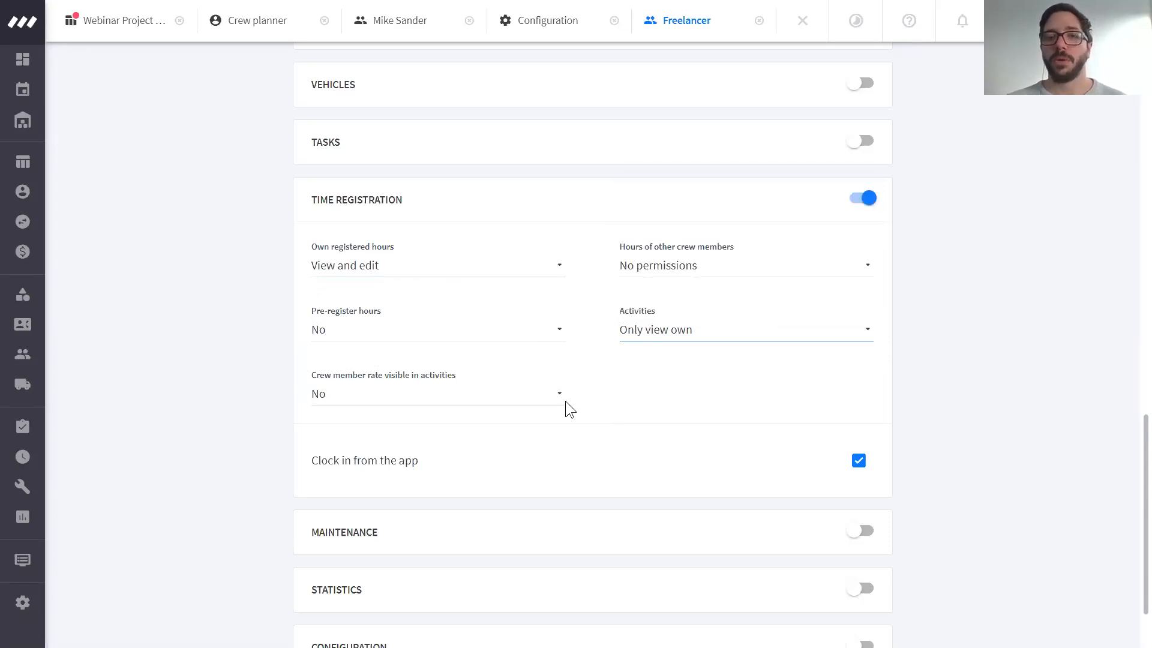
left_click(564, 398)
left_click(634, 390)
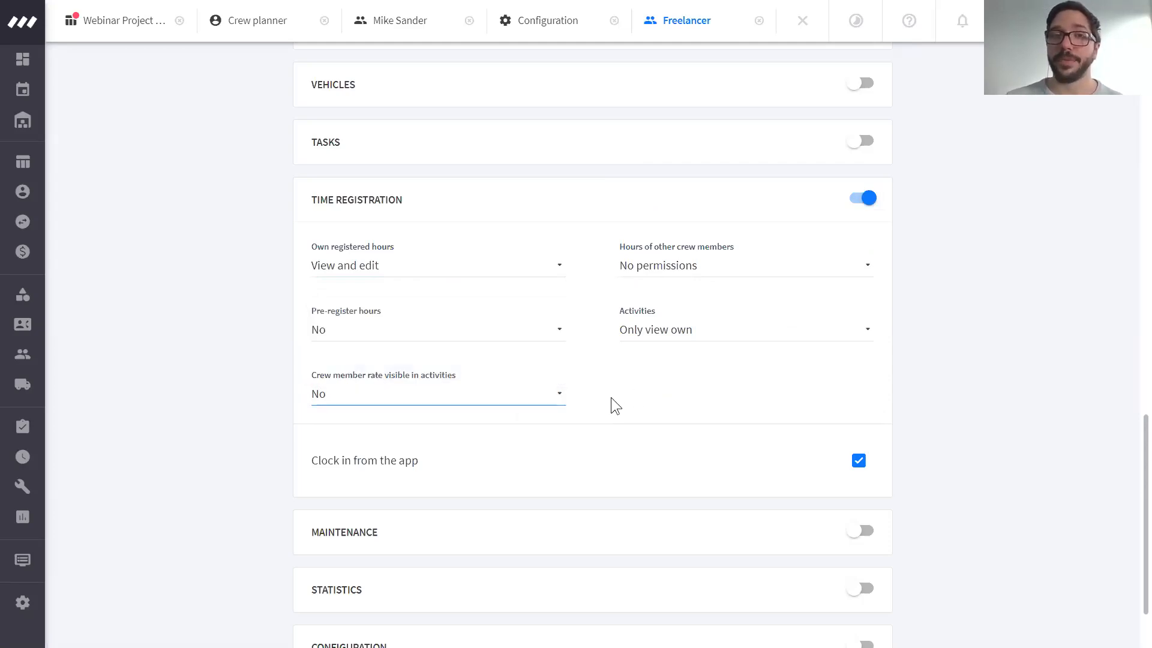
- Return to the crew planner and clear the crew member selection
scroll(612, 396, "up", 6)
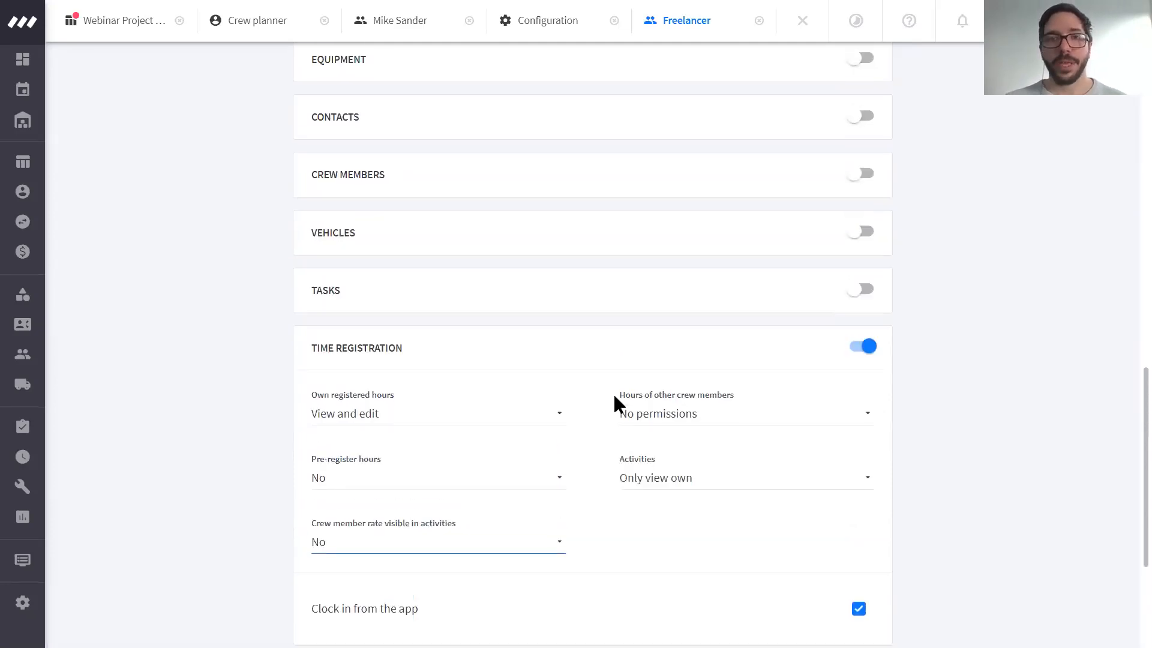
scroll(690, 334, "up", 15)
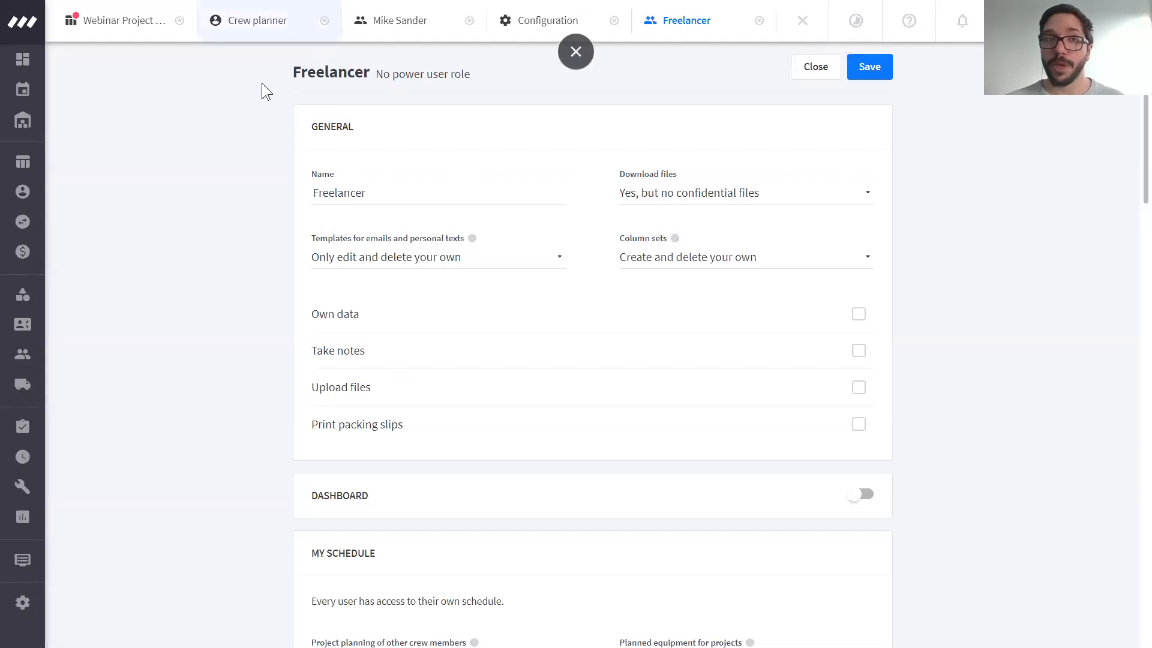
left_click(203, 33)
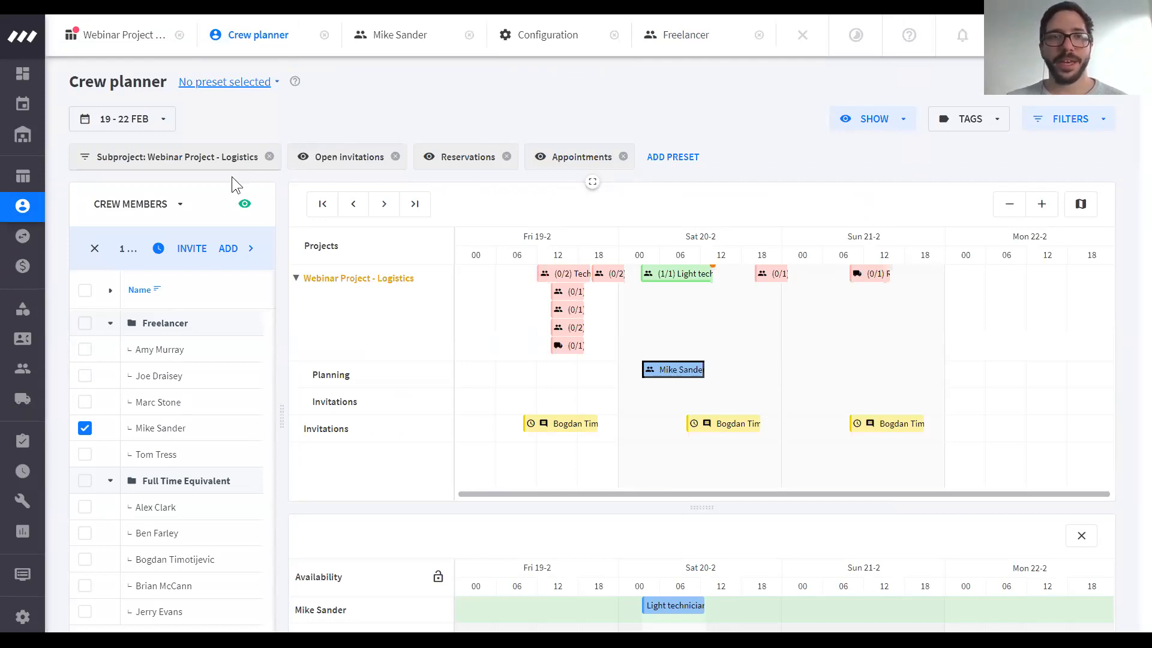
left_click(94, 248)
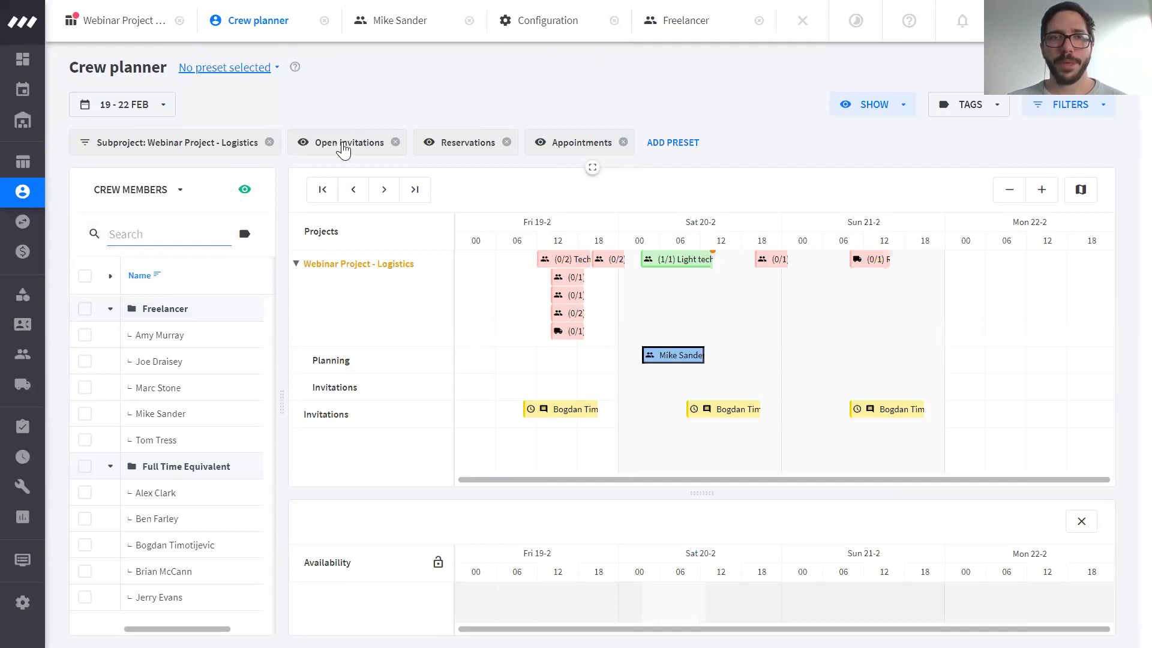
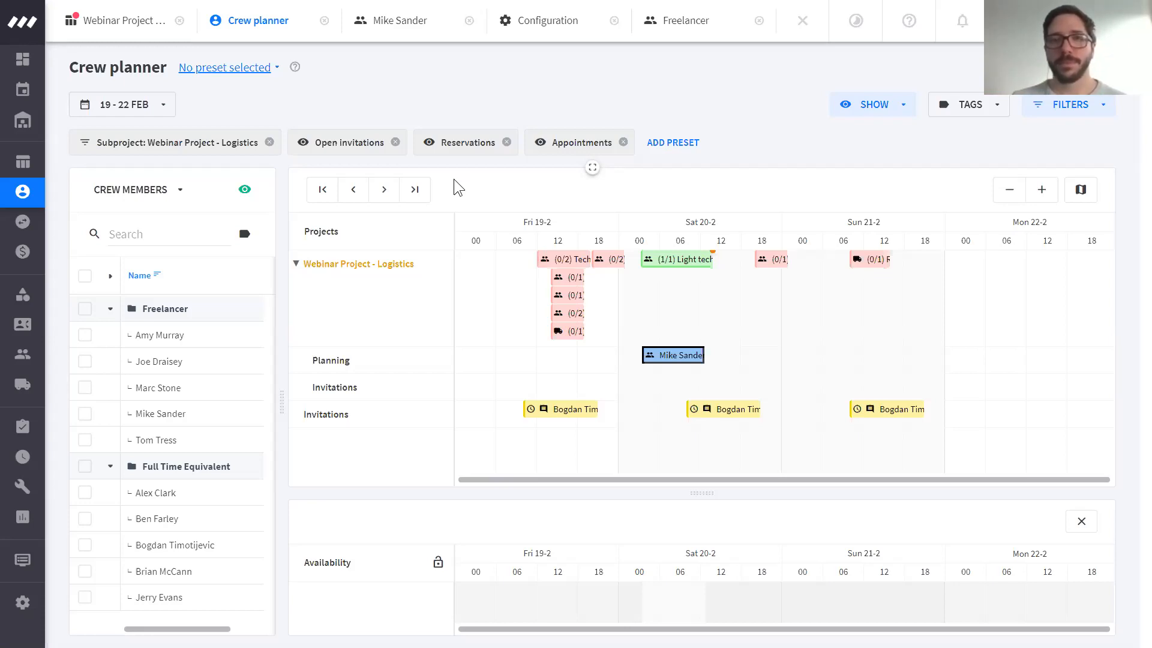
- Start a new invoice from the webinar project's financial overview and save the pending project changes
left_click(114, 20)
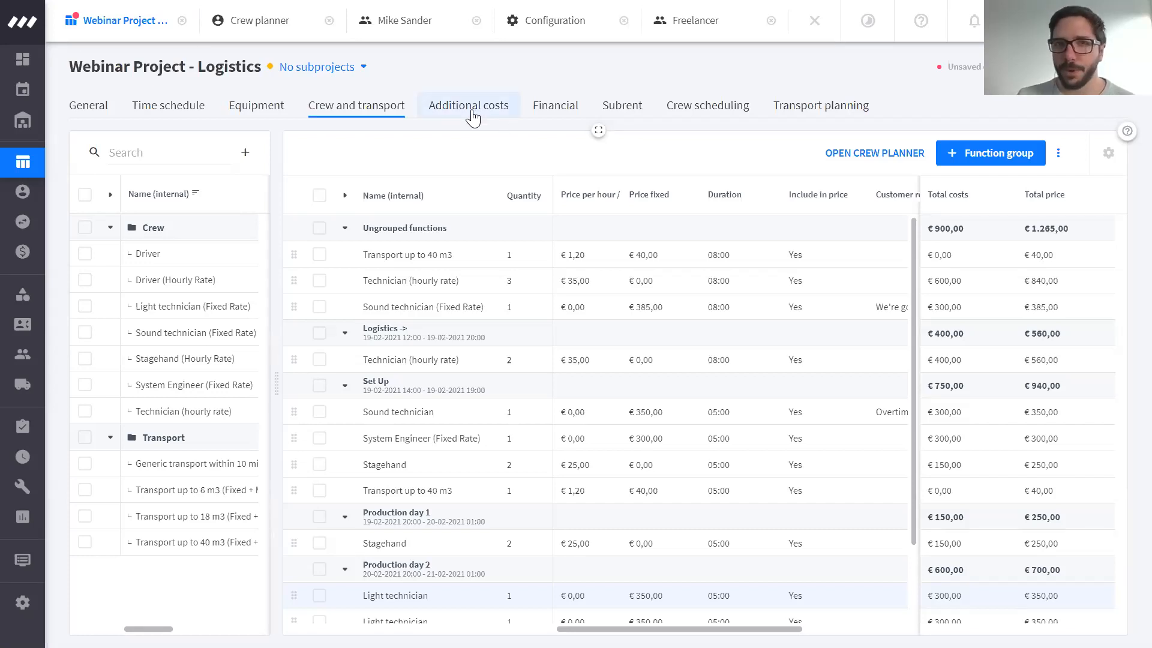
left_click(553, 117)
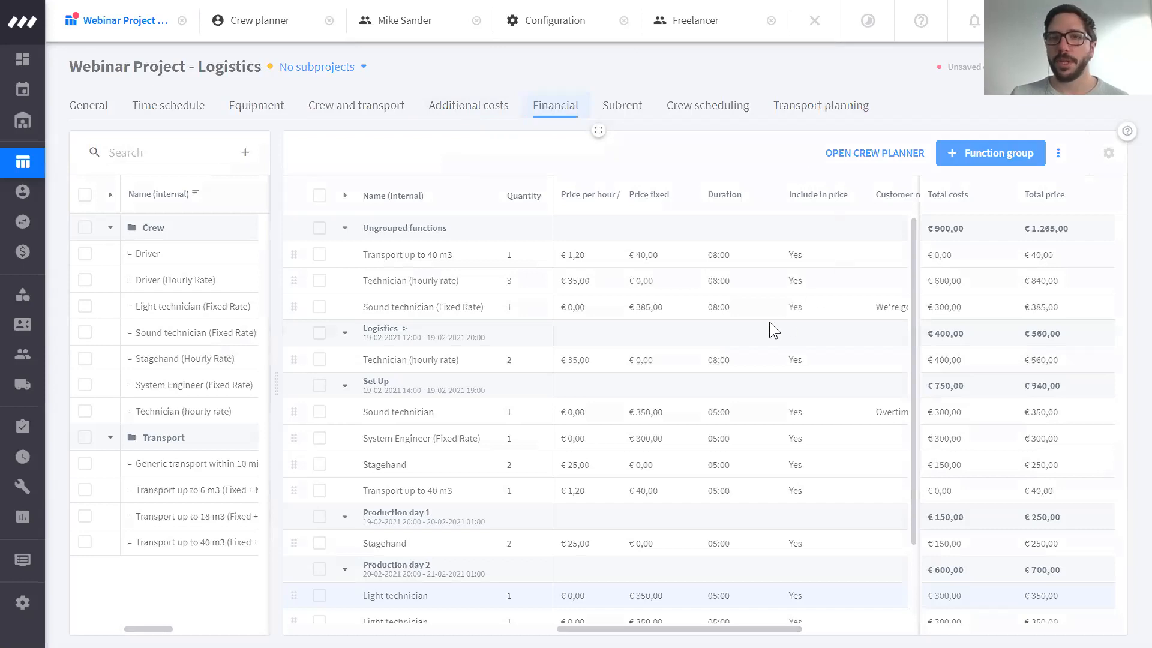
left_click(989, 237)
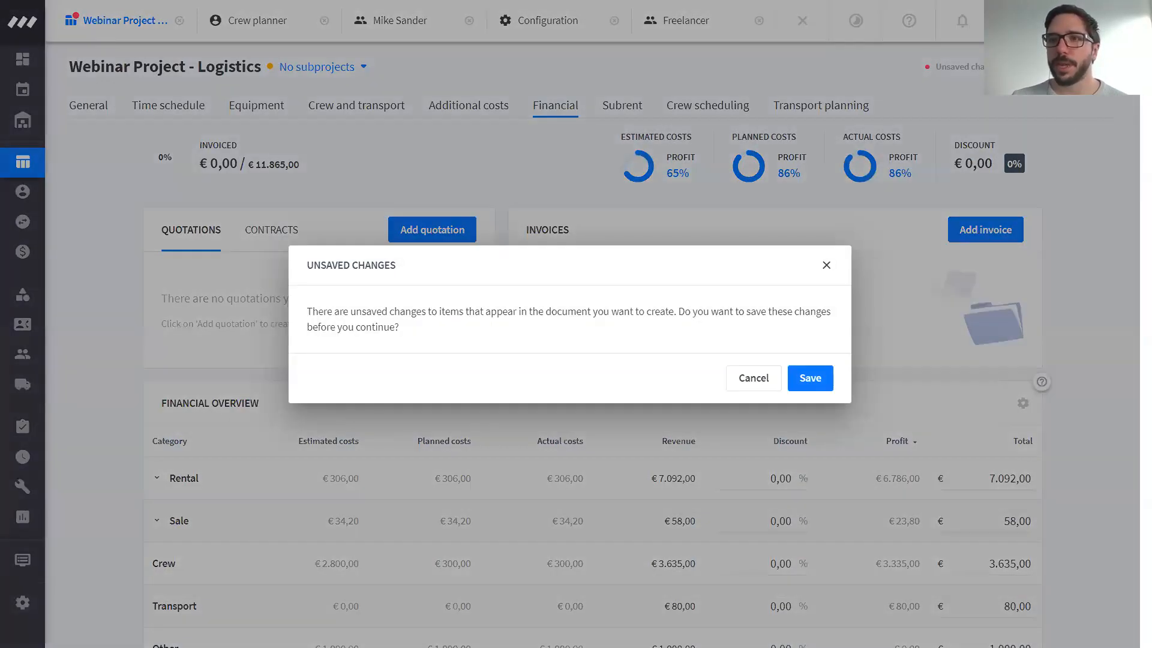
key("Return")
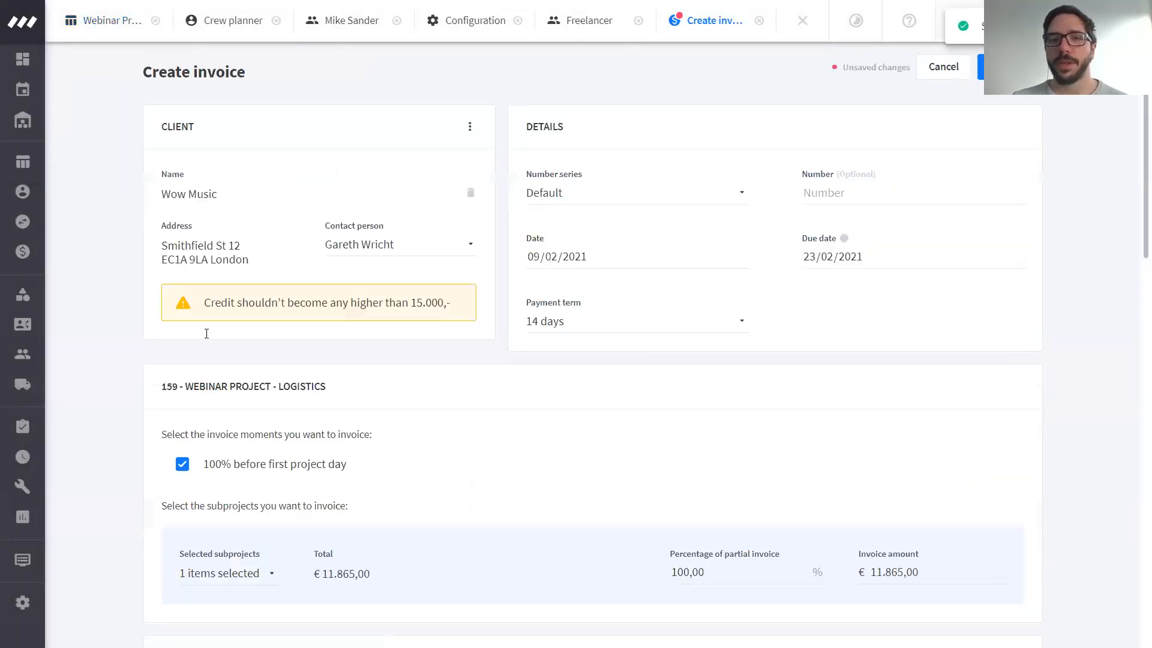
- Add an extra invoice line with the description Overtime and open its amount for editing
scroll(609, 334, "down", 9)
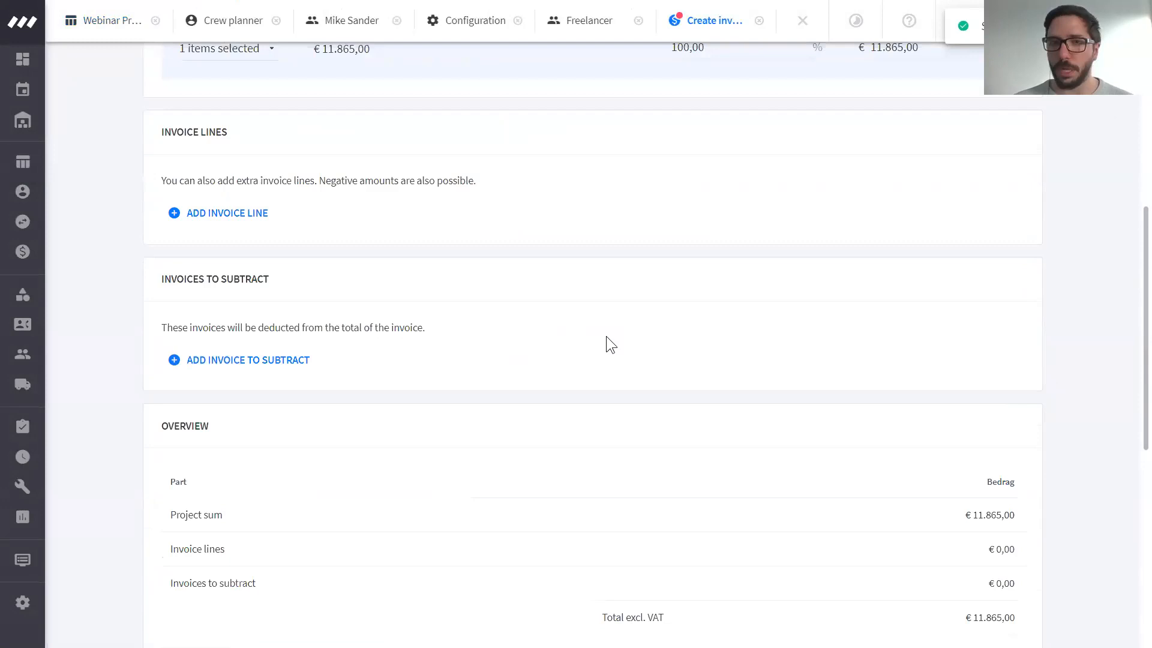
scroll(568, 311, "up", 1)
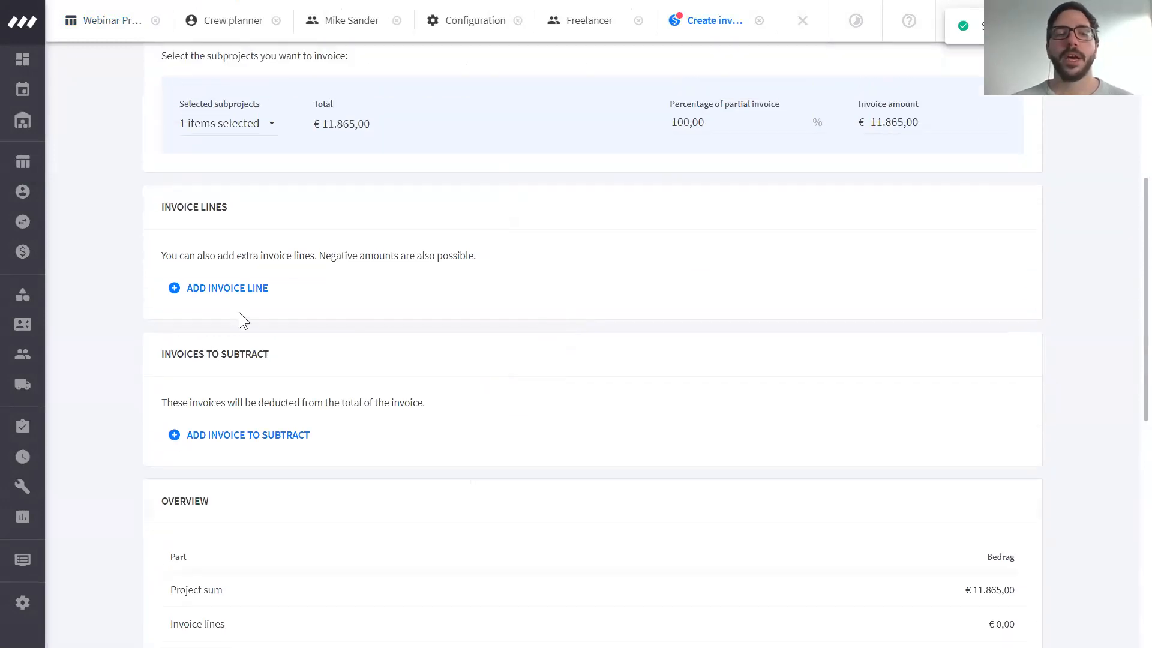
left_click(200, 295)
left_click(315, 329)
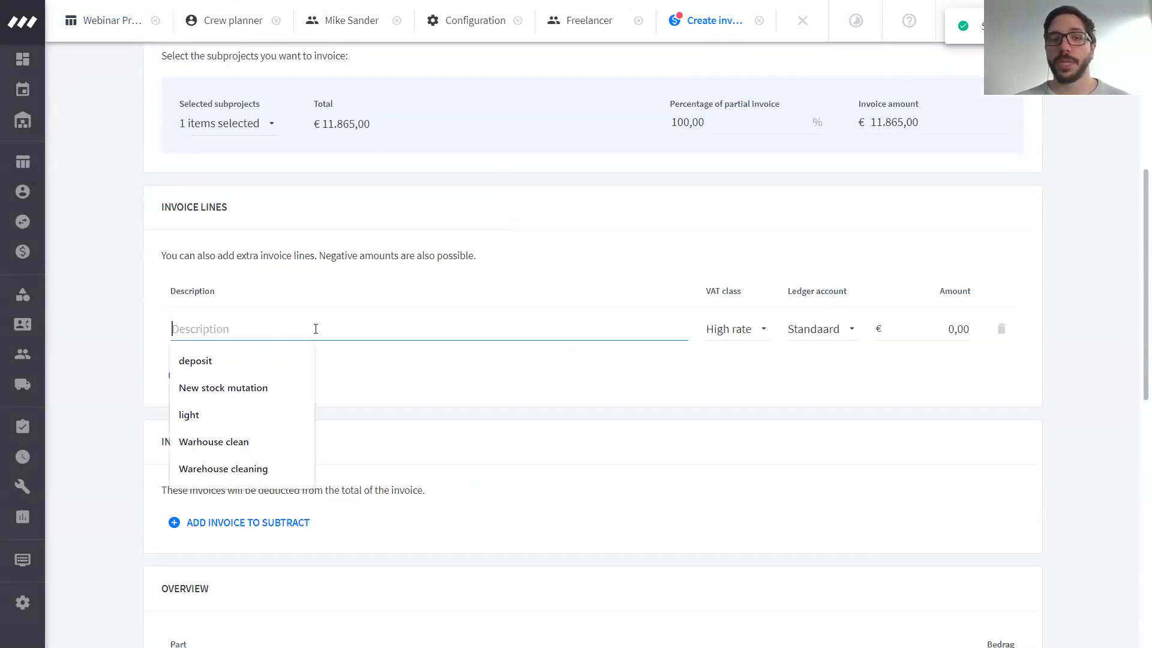
type("Ovetime")
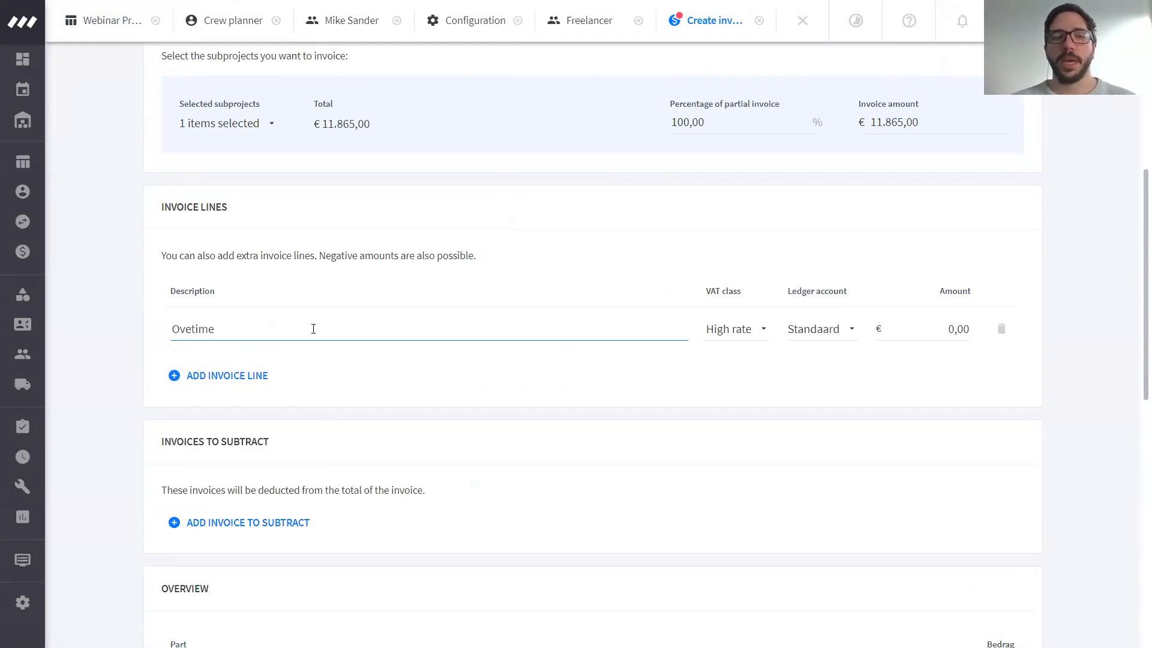
type("r")
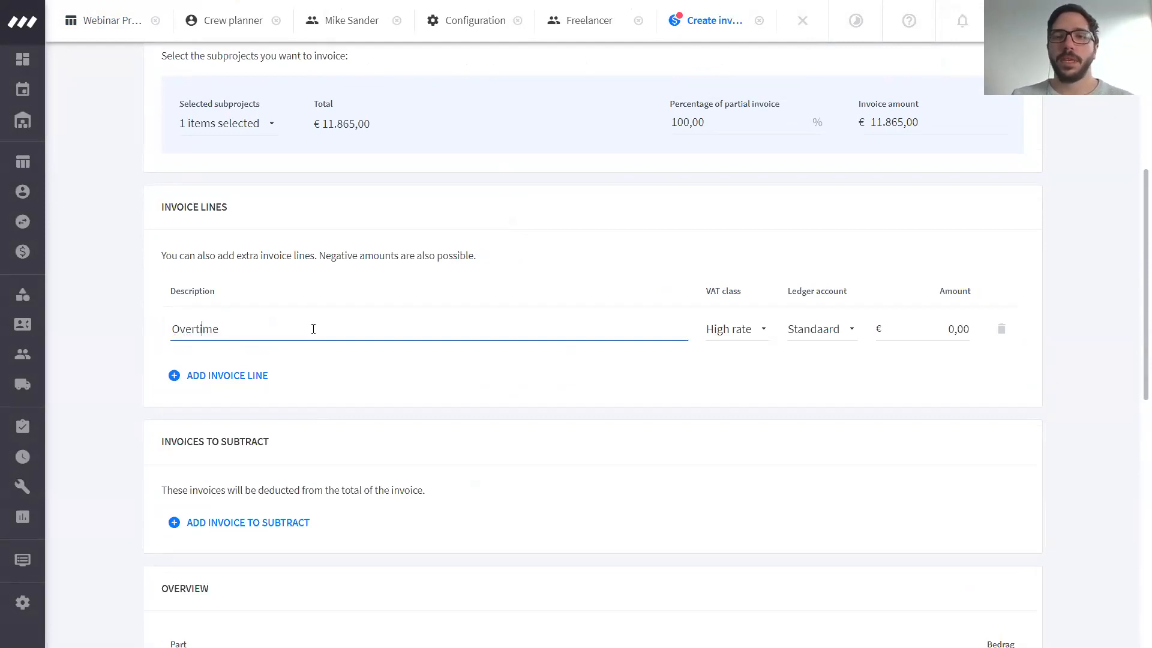
left_click(951, 329)
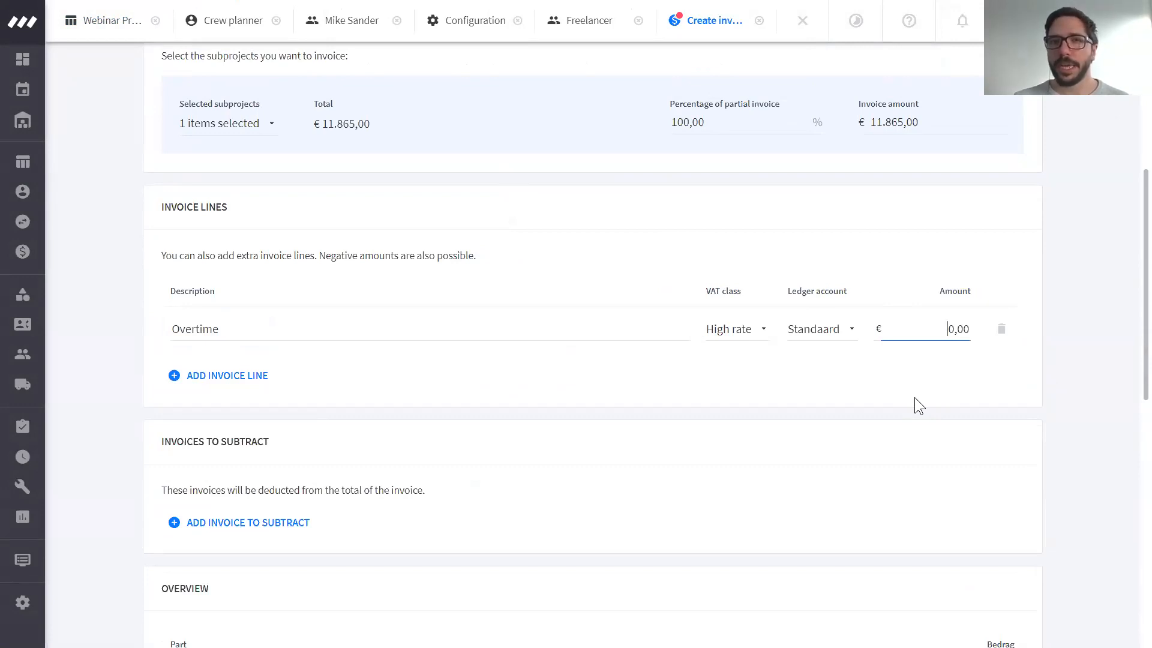
- Return to the project's crew and transport functions, display the registered hours, planned and actual costs column set, and narrow the Registered hours column
left_click(138, 14)
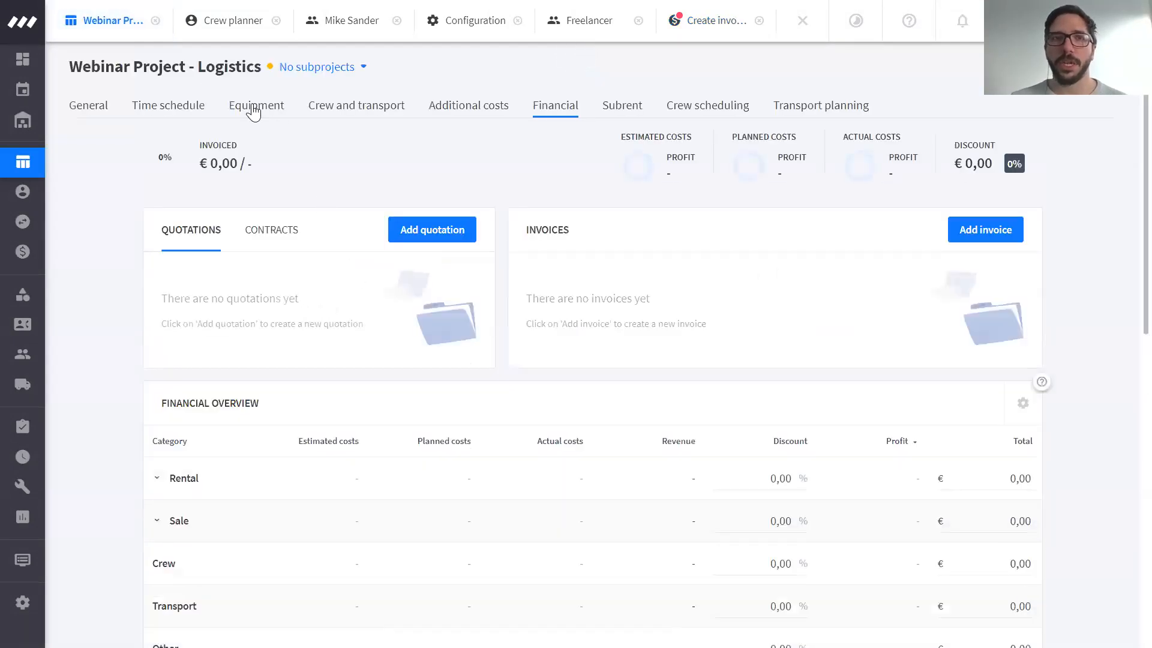
left_click(257, 105)
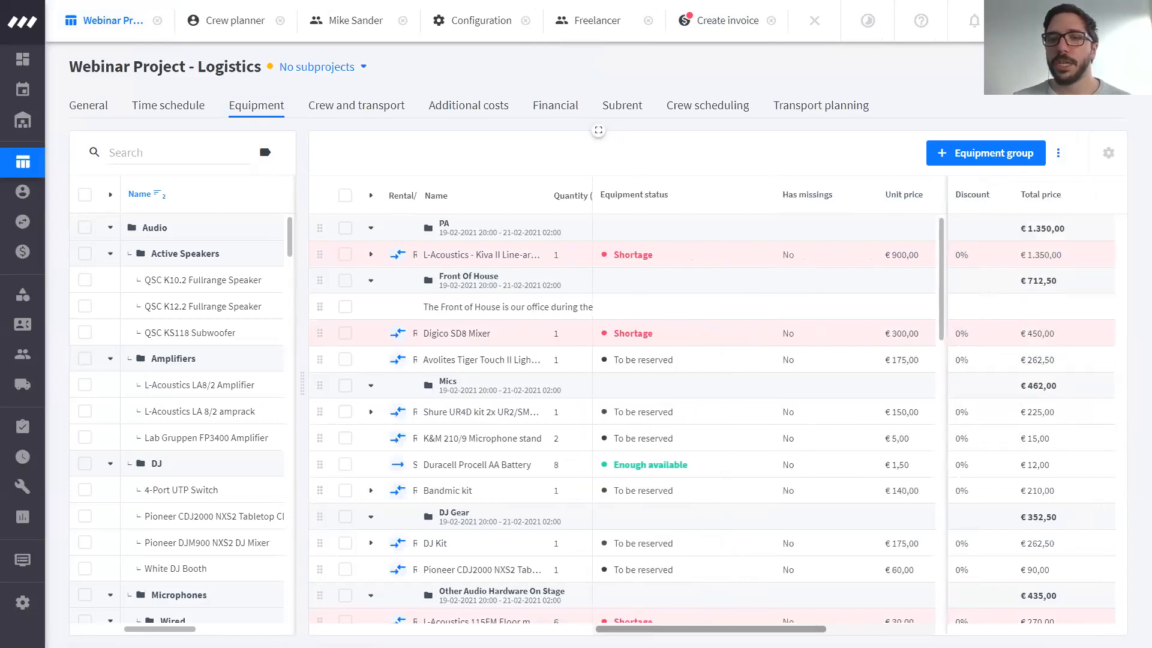
left_click(349, 108)
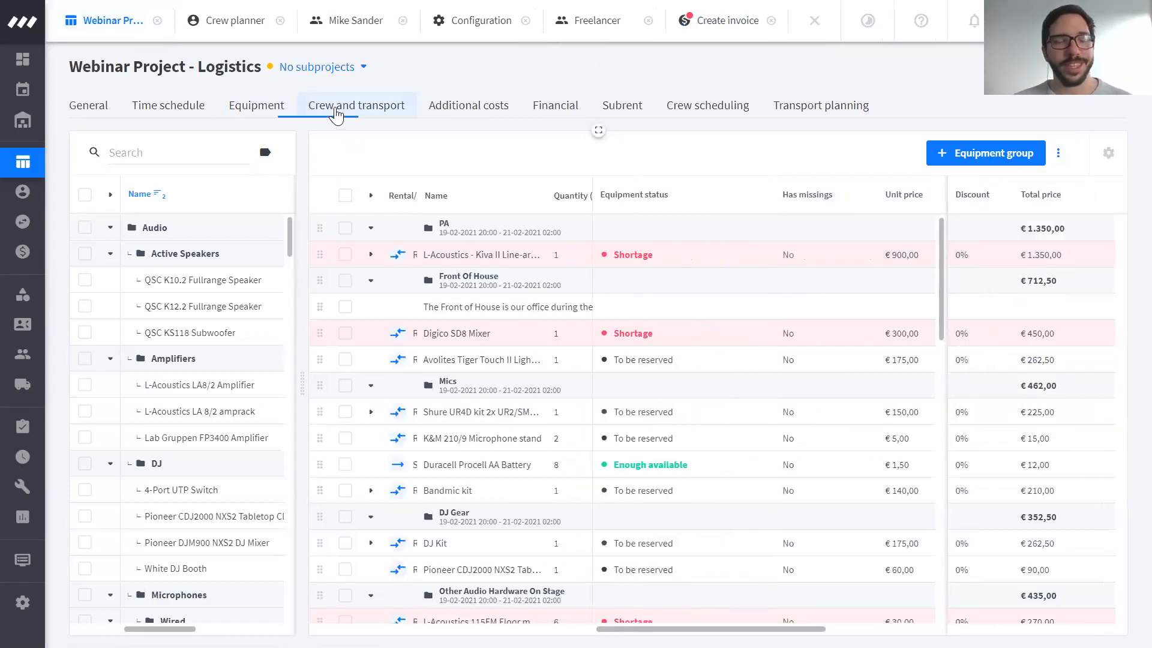
mouse_move(1108, 155)
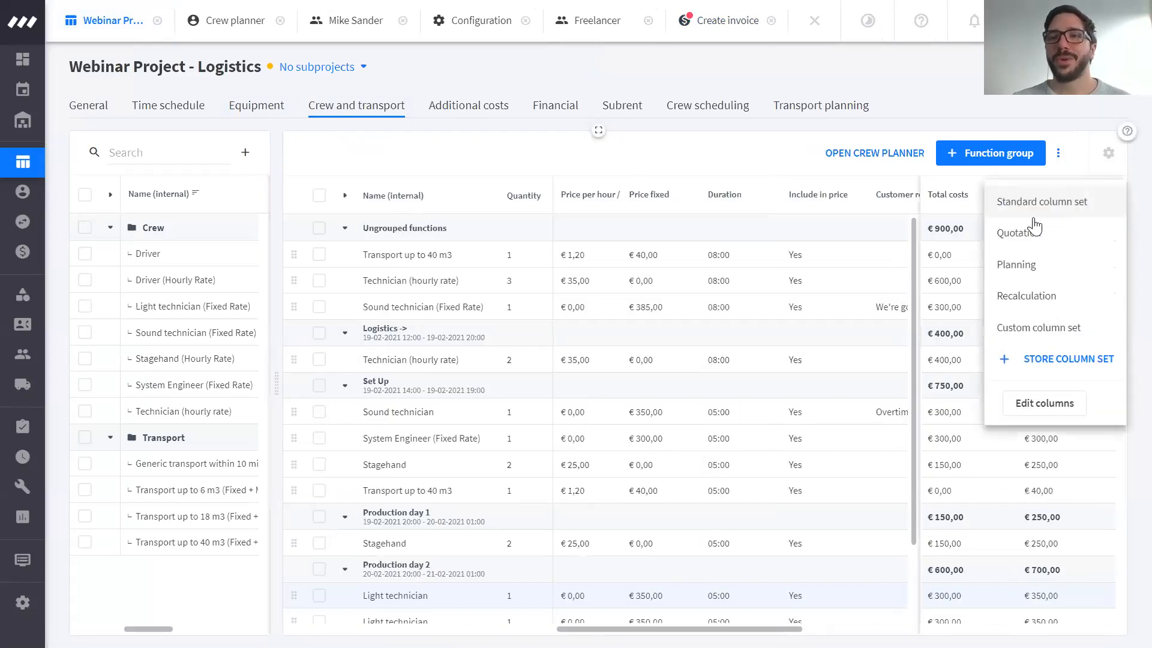
left_click(1001, 328)
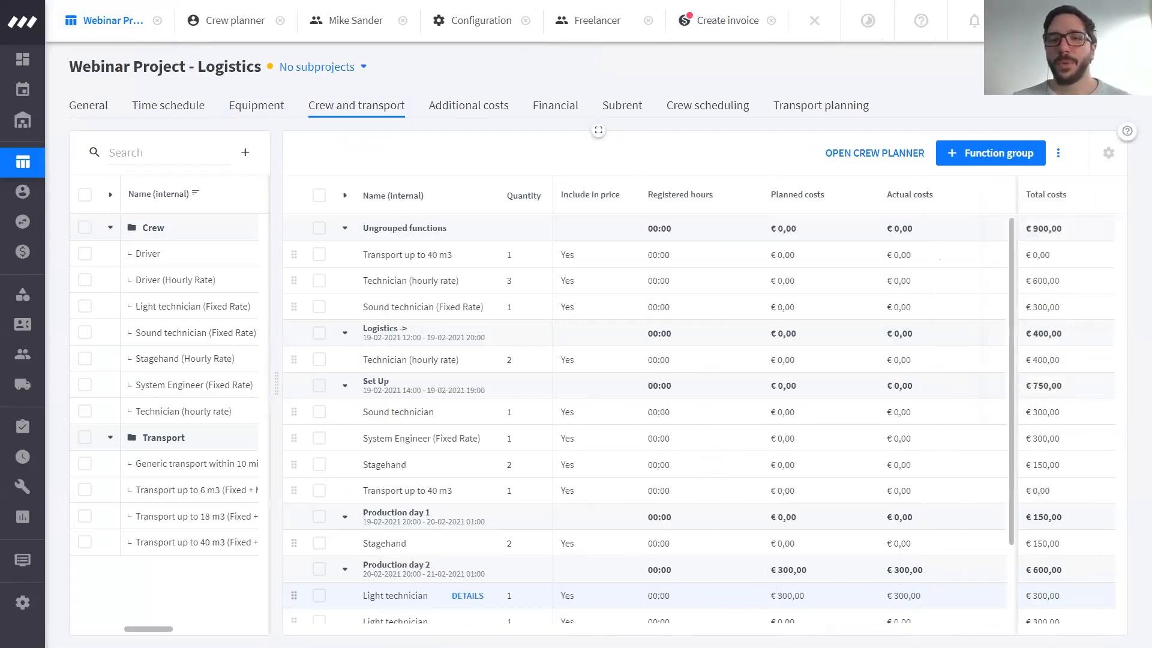
left_click_drag(763, 194, 732, 201)
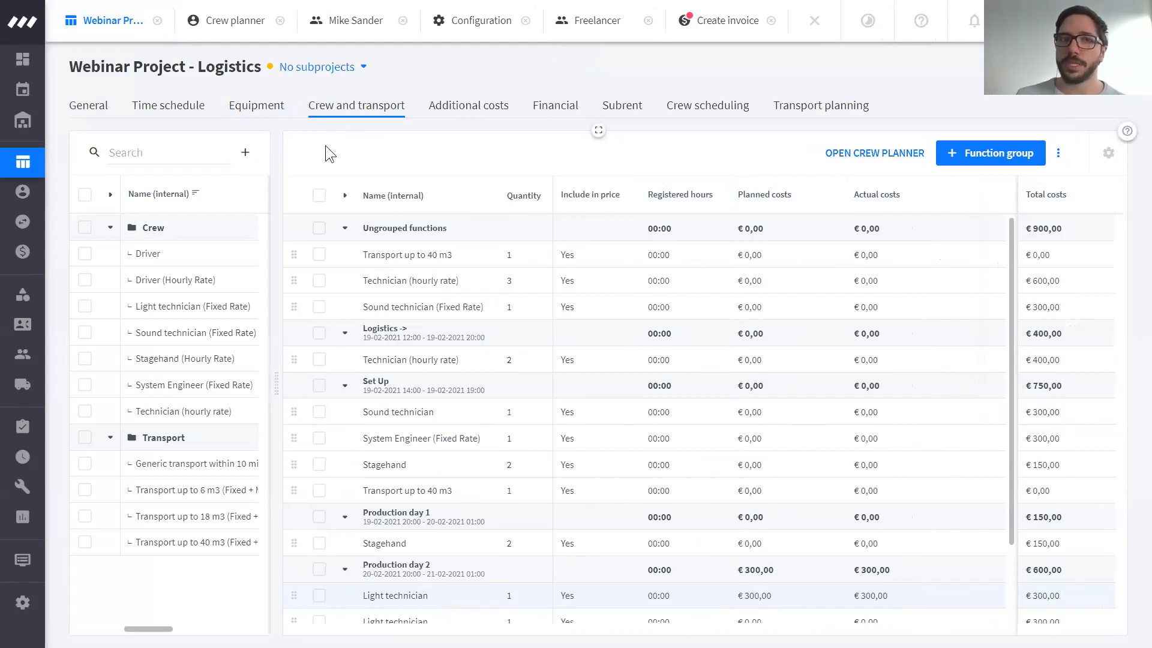
- Add a subproject to the webinar project and open its additional costs and financial overview
left_click(316, 67)
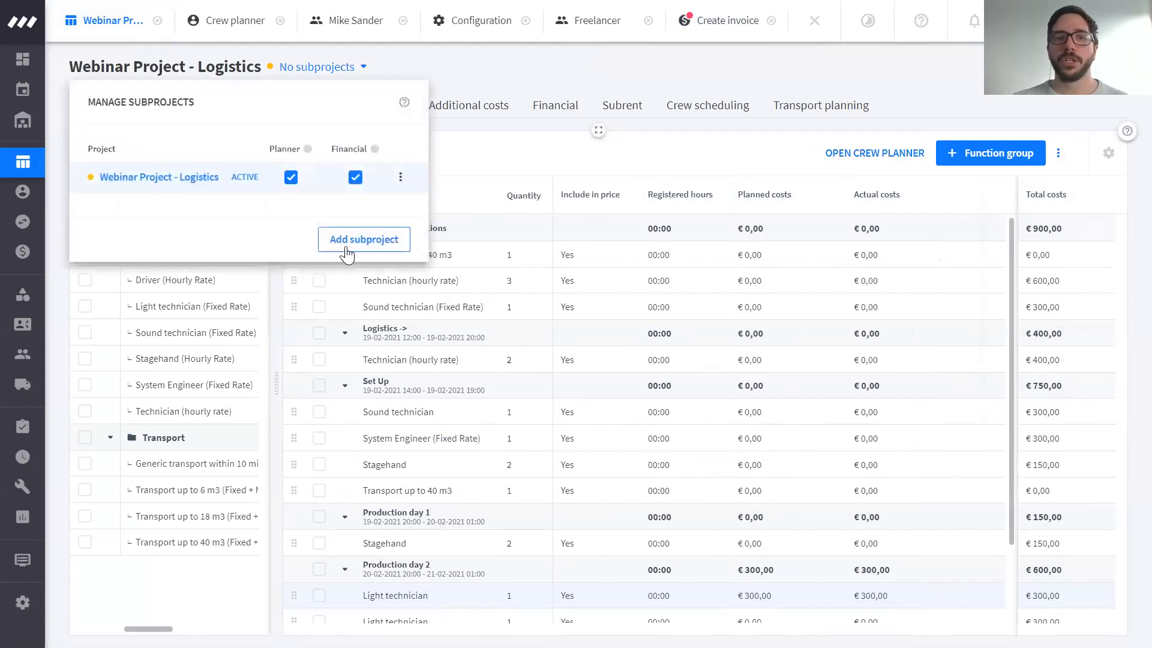
left_click(357, 240)
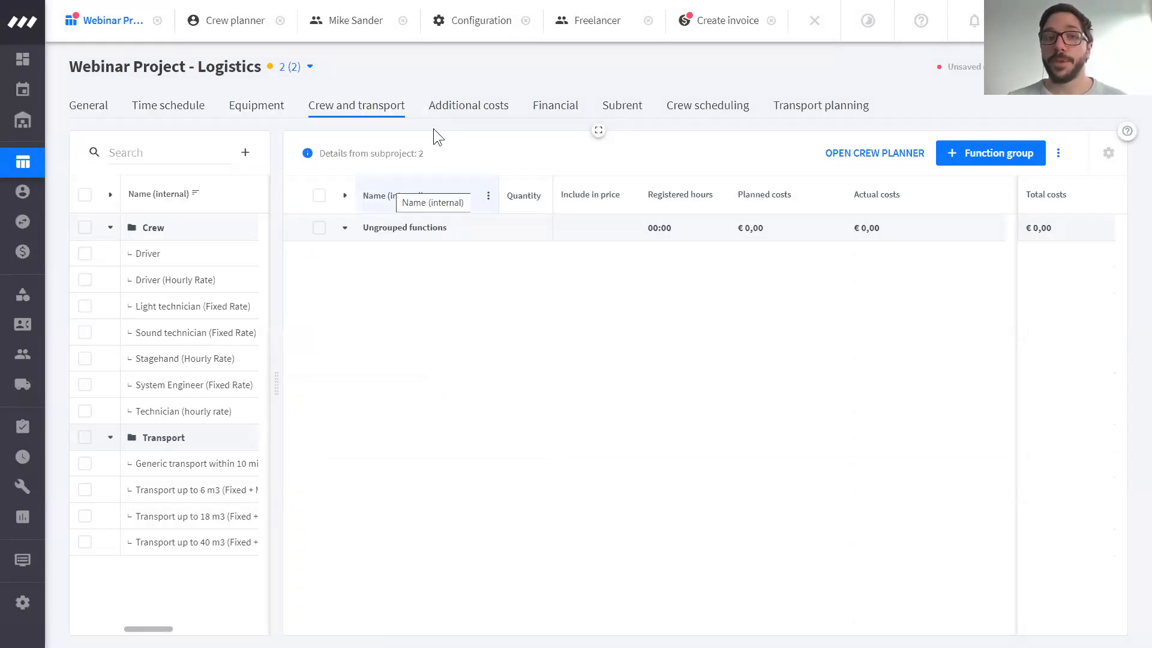
left_click(465, 108)
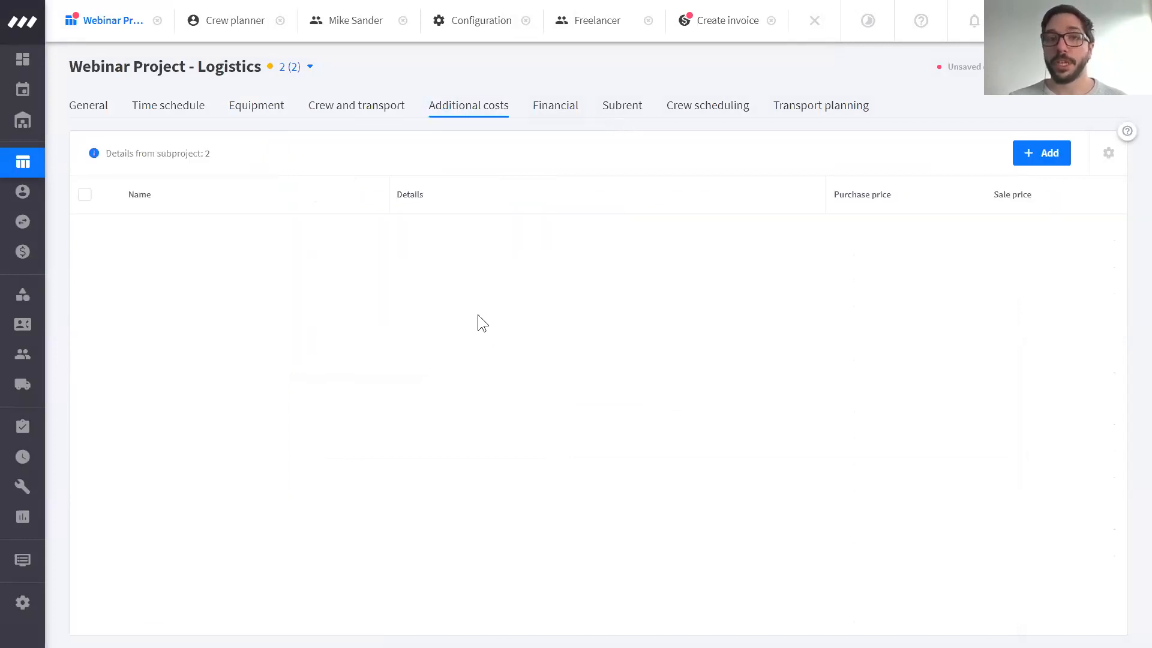
left_click(542, 116)
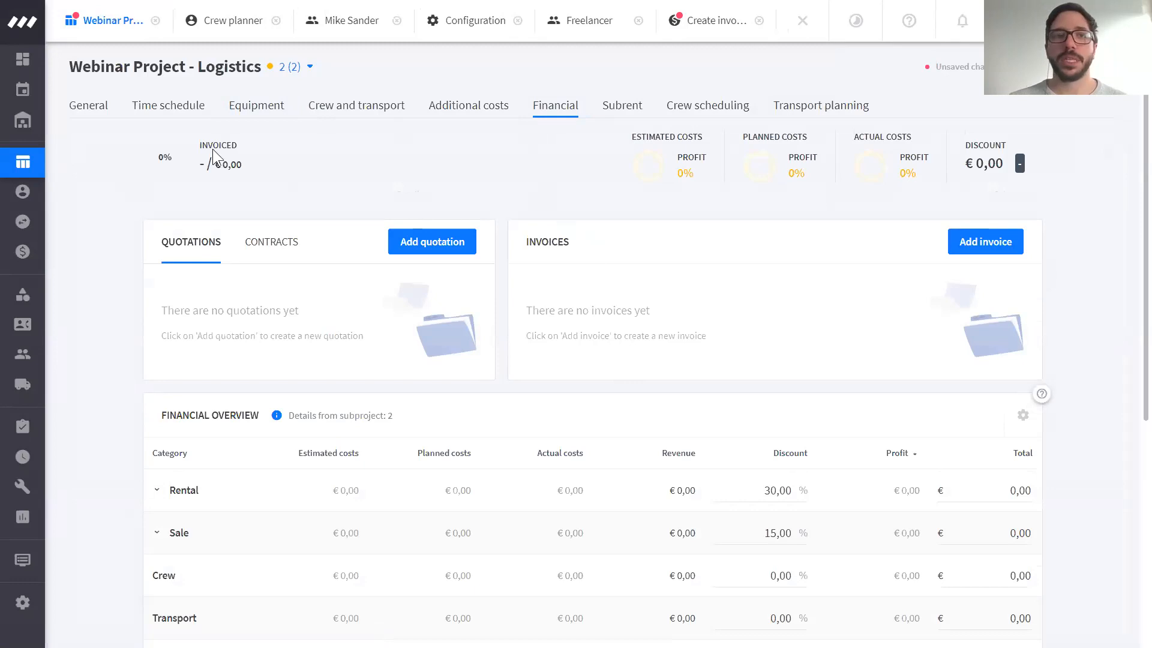
- Switch to the main project and review the financial figures per subproject and the invoicing conditions
left_click(281, 68)
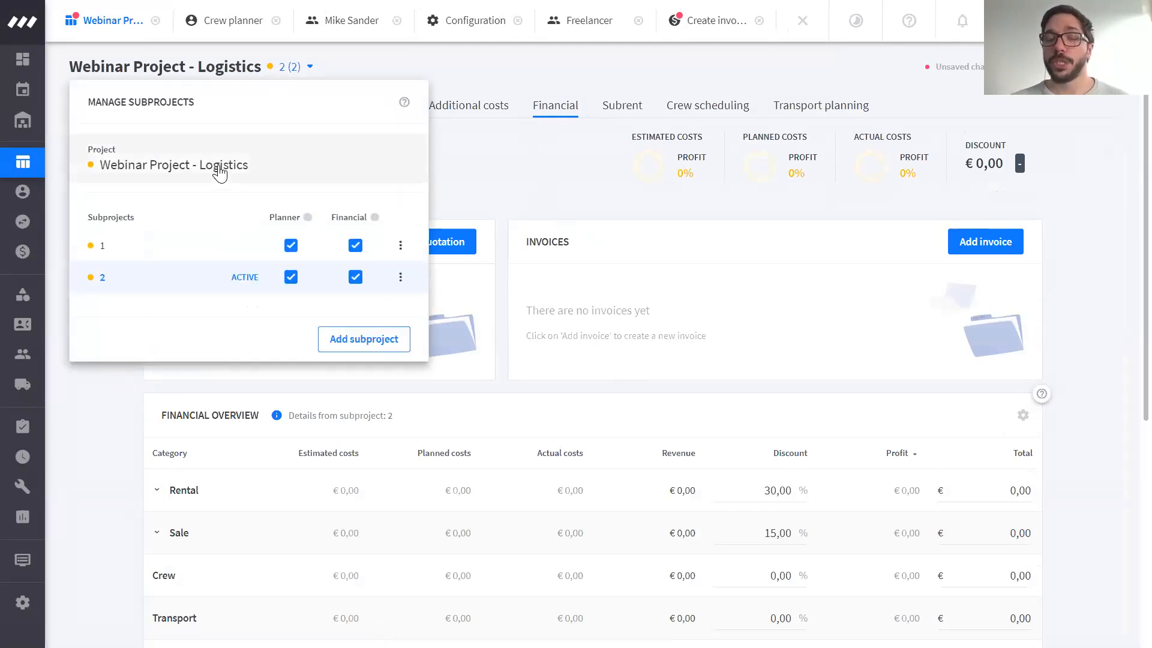
left_click(221, 171)
scroll(161, 156, "down", 6)
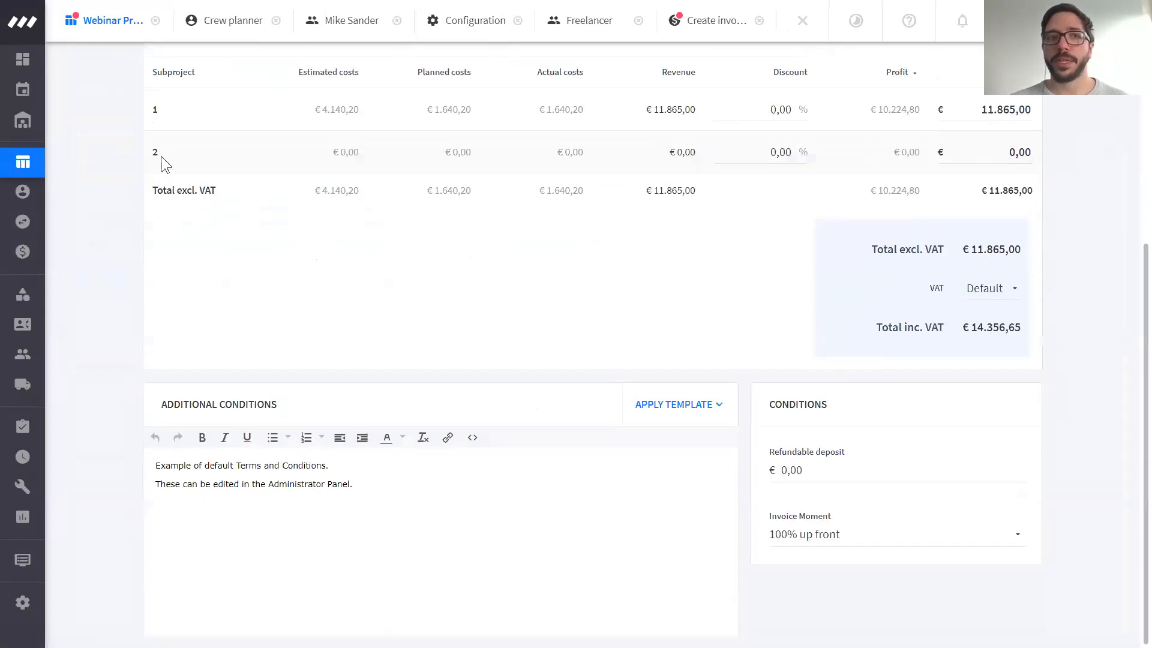
scroll(118, 80, "up", 5)
scroll(118, 80, "up", 2)
- Review the project's general details, including the client, location, tasks and project progress
left_click(90, 108)
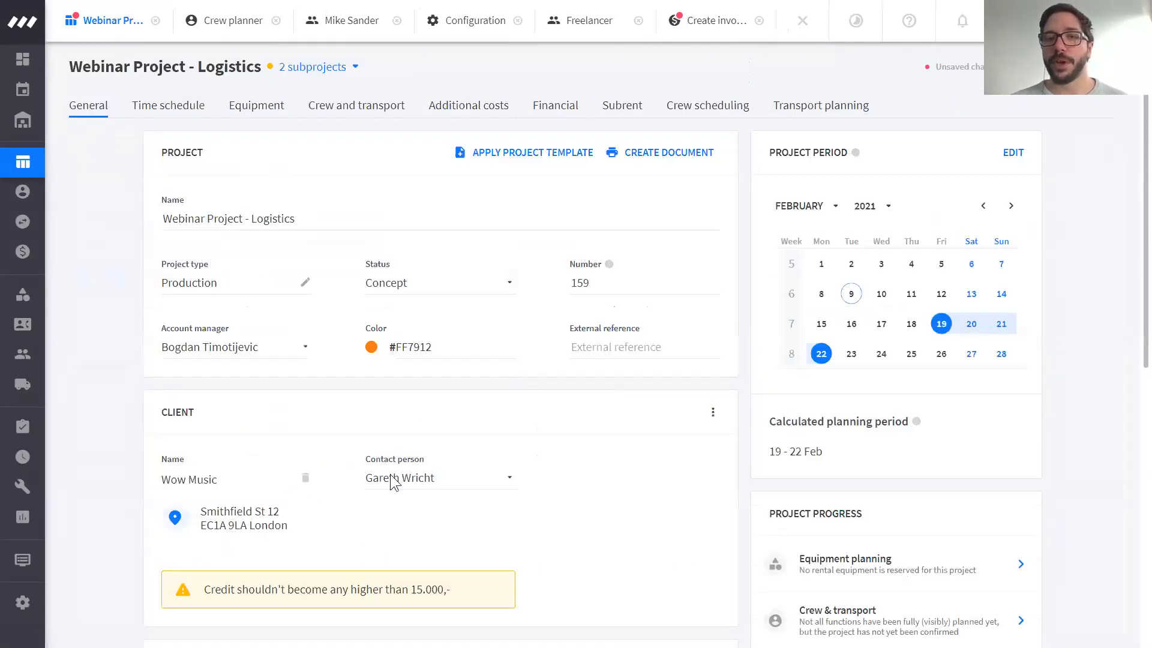
scroll(358, 486, "down", 1)
scroll(360, 485, "down", 6)
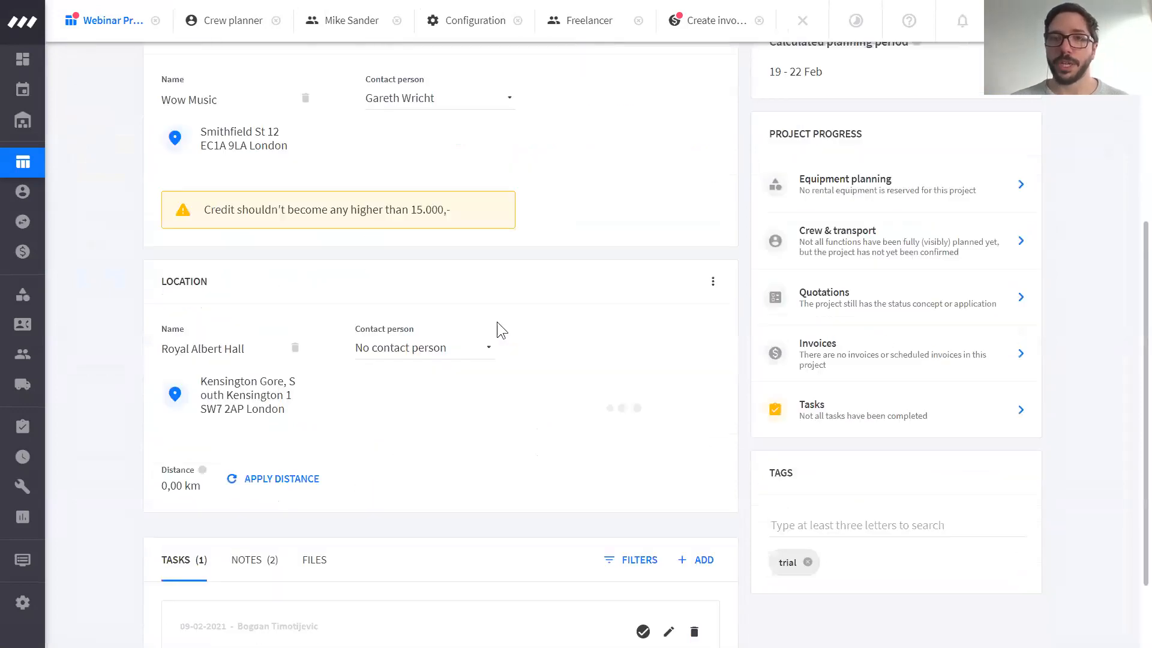
scroll(368, 240, "down", 2)
scroll(326, 152, "up", 3)
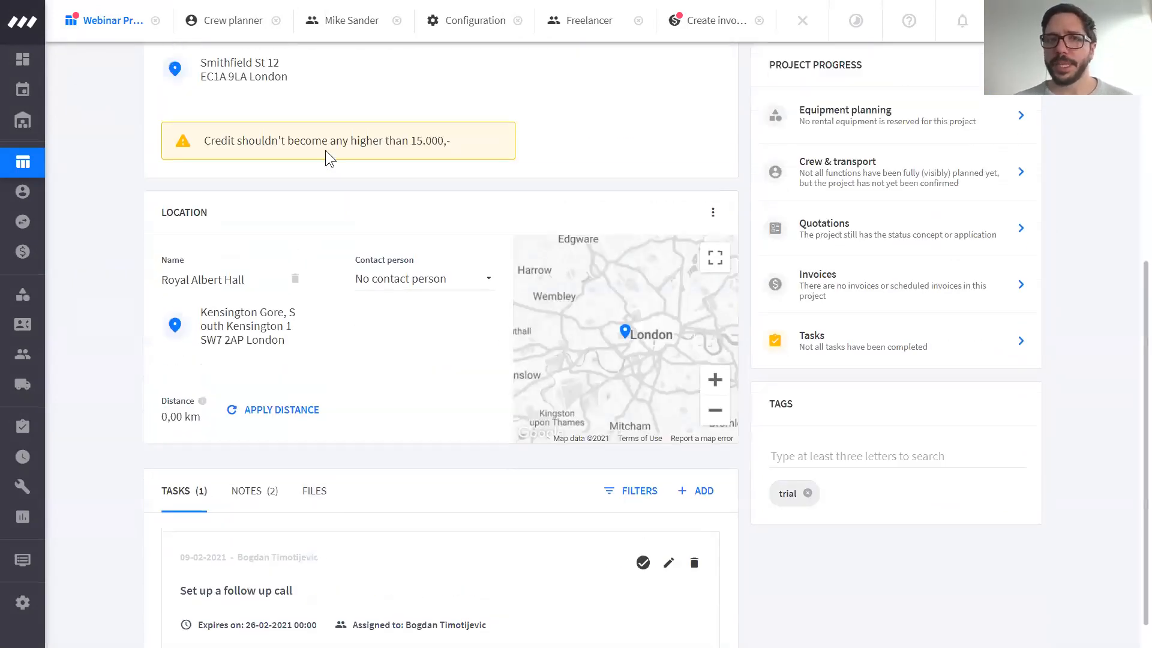
scroll(326, 151, "up", 4)
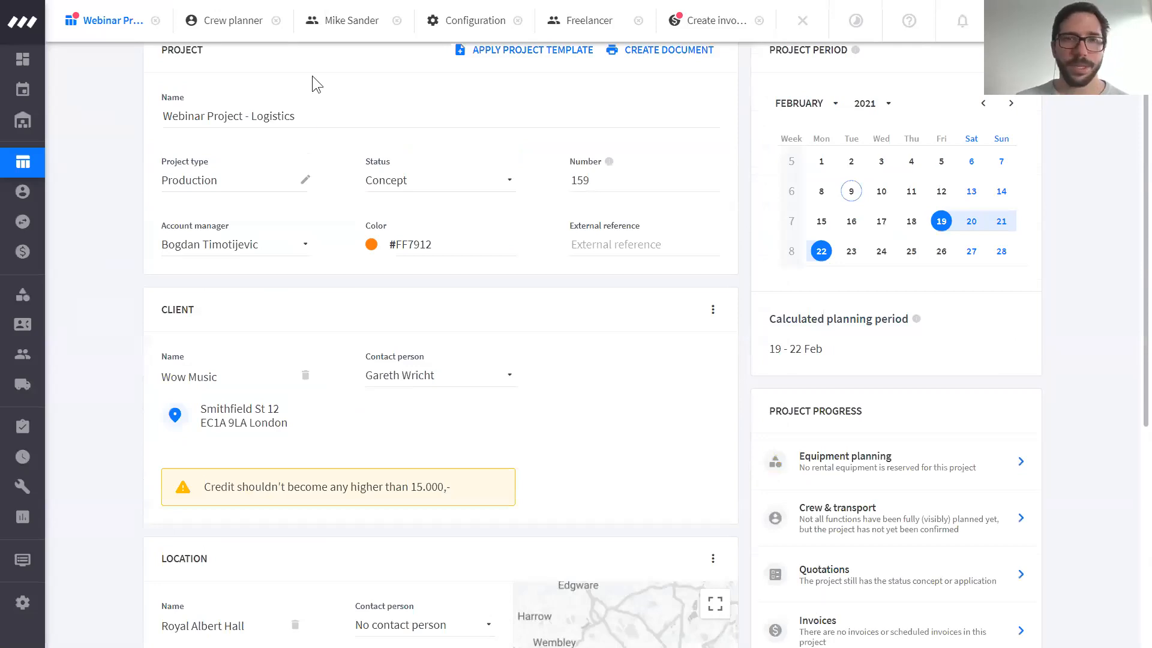
scroll(313, 82, "up", 2)
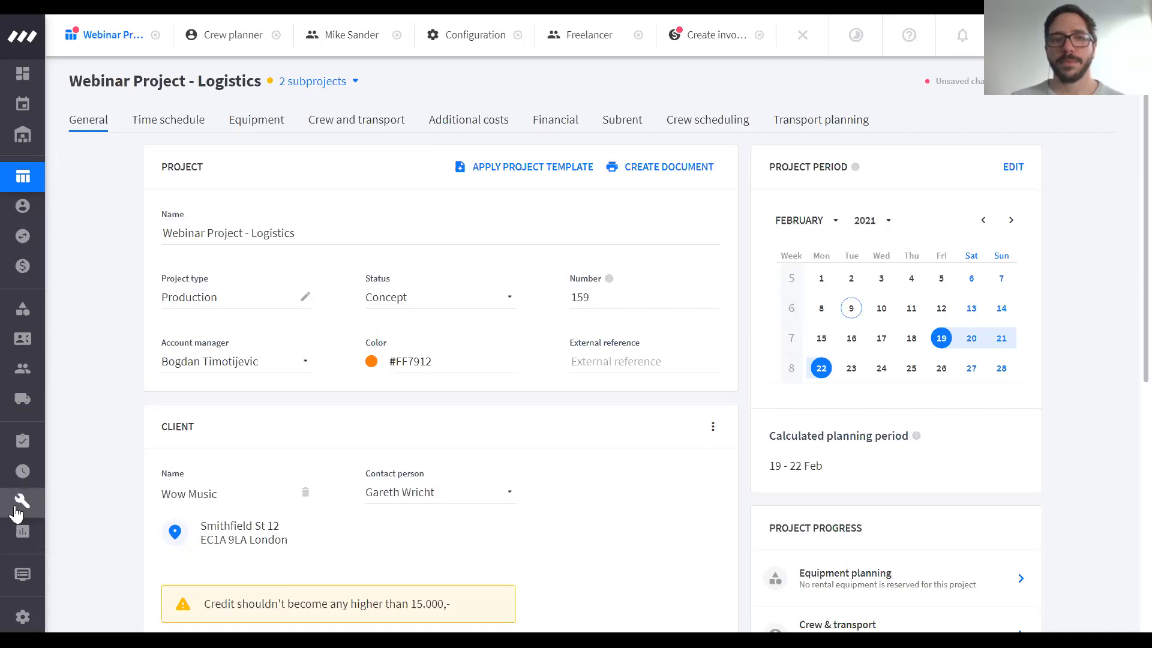
- Open the time registration's Activities overview and check its period selection without changing it
mouse_move(94, 509)
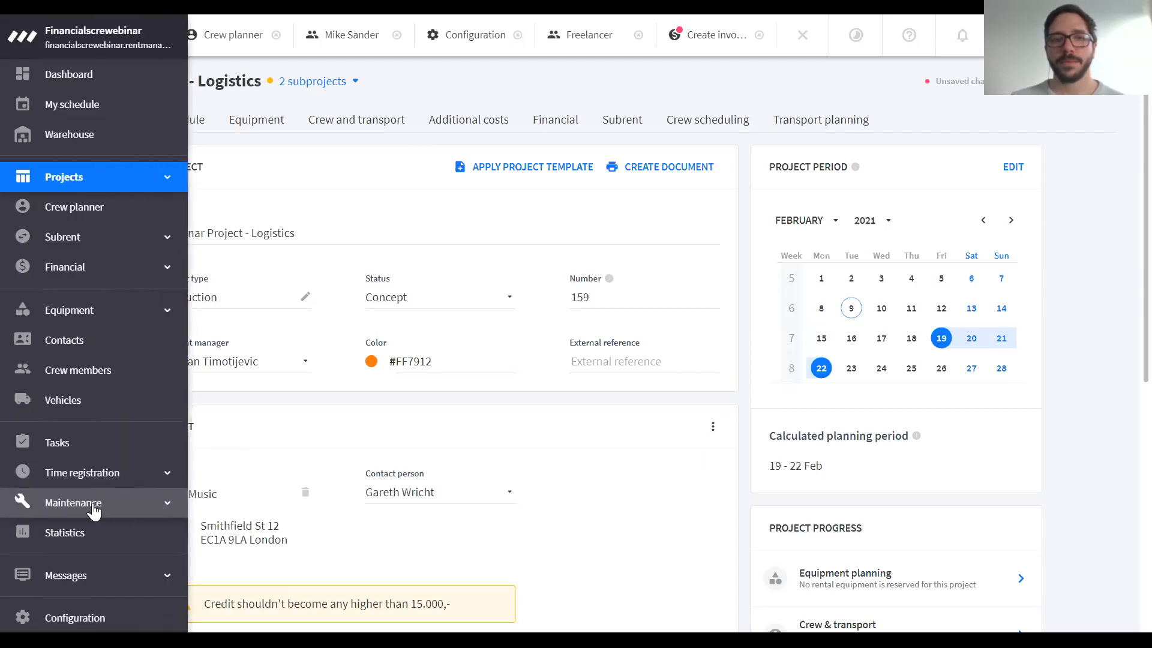
left_click(141, 480)
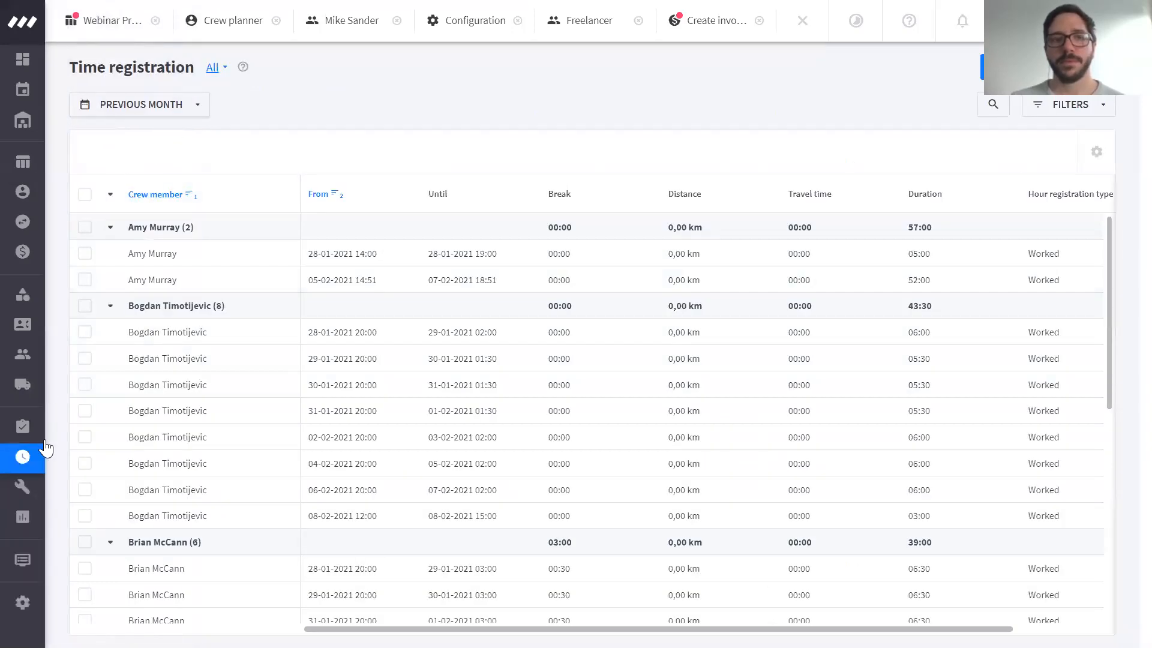
mouse_move(36, 456)
left_click(92, 518)
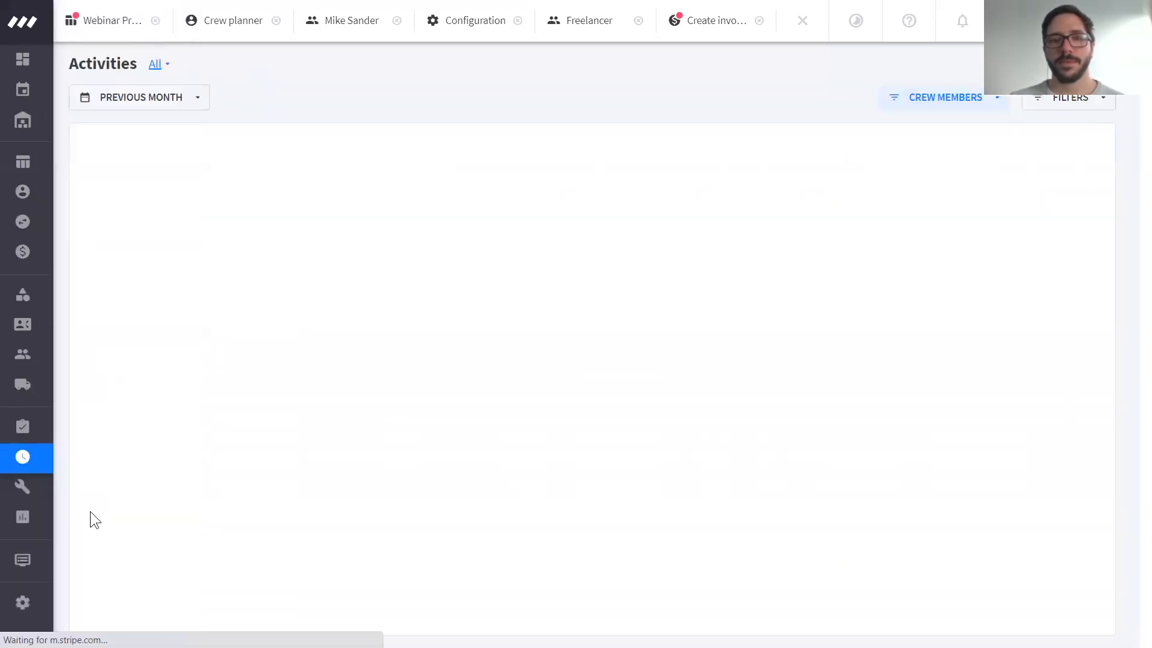
right_click(627, 132)
left_click(592, 130)
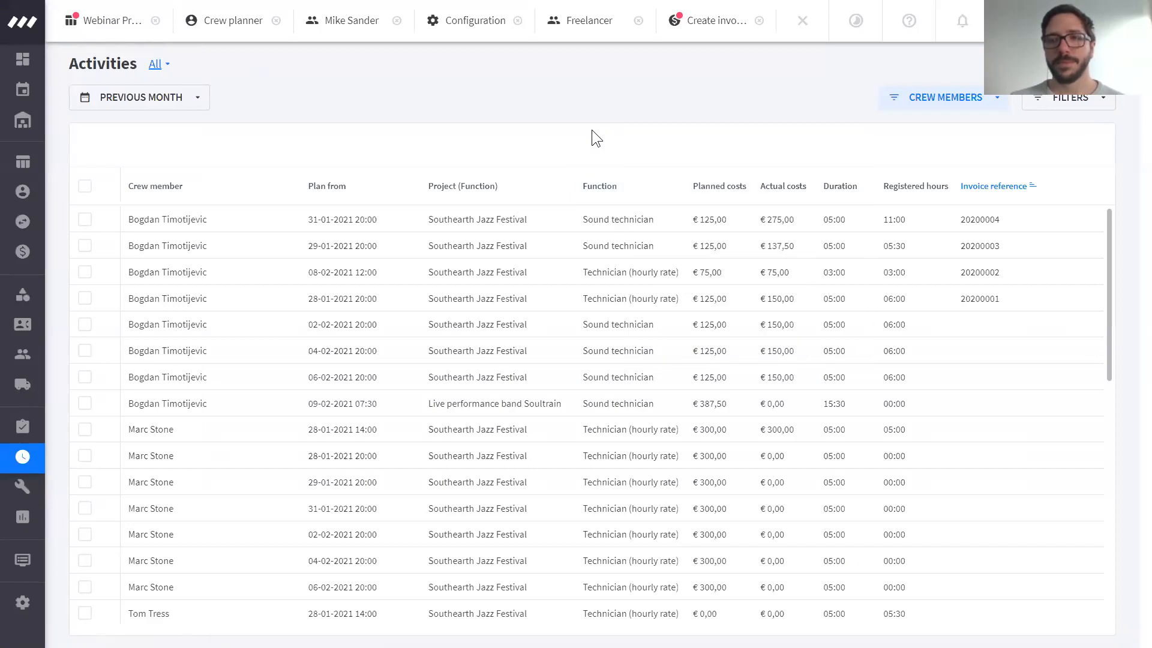
right_click(591, 131)
left_click(550, 139)
left_click(190, 102)
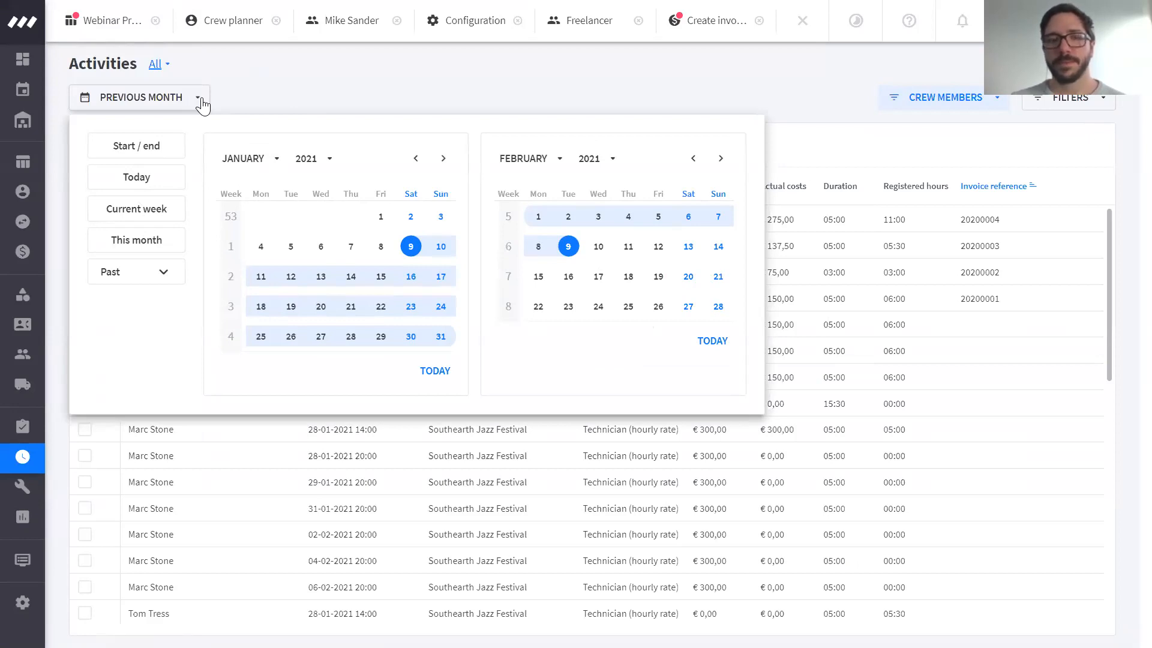
left_click(253, 83)
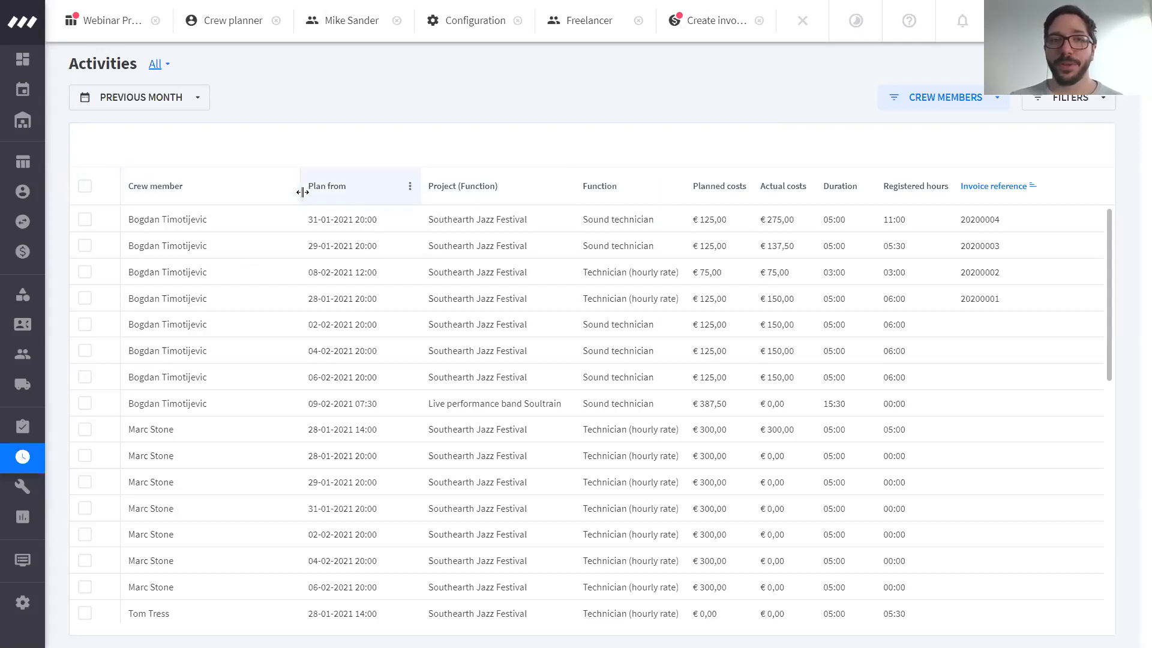
- Narrow the Crew member column and sort the activities by Project (Function) in ascending order
left_click_drag(298, 192, 252, 193)
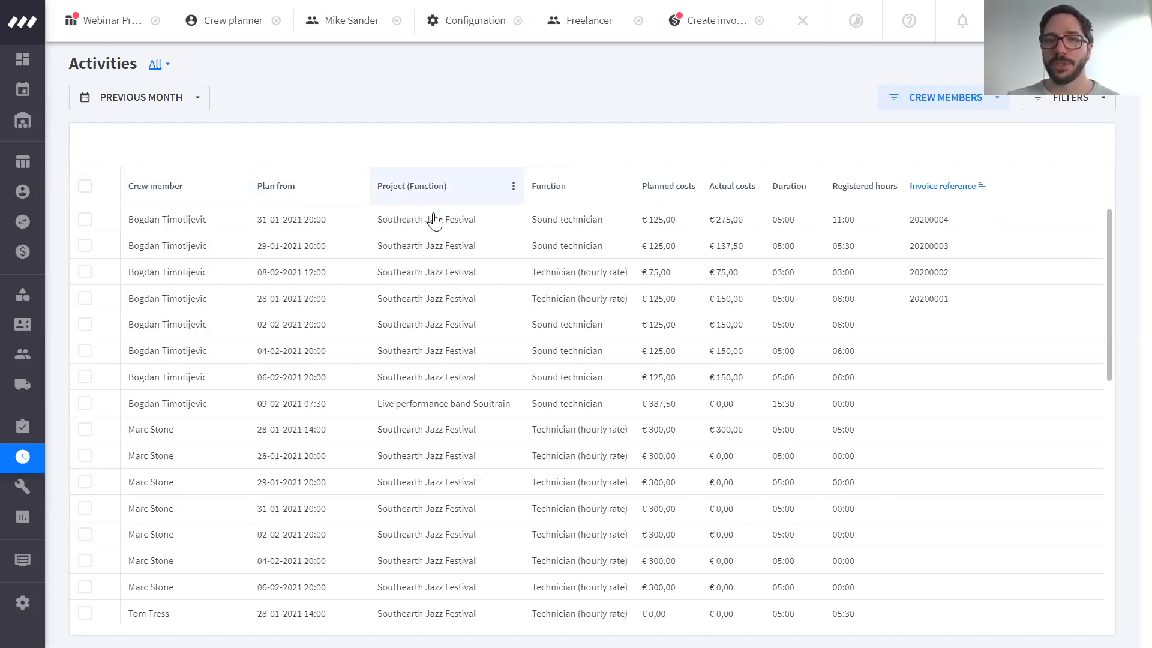
left_click(437, 191)
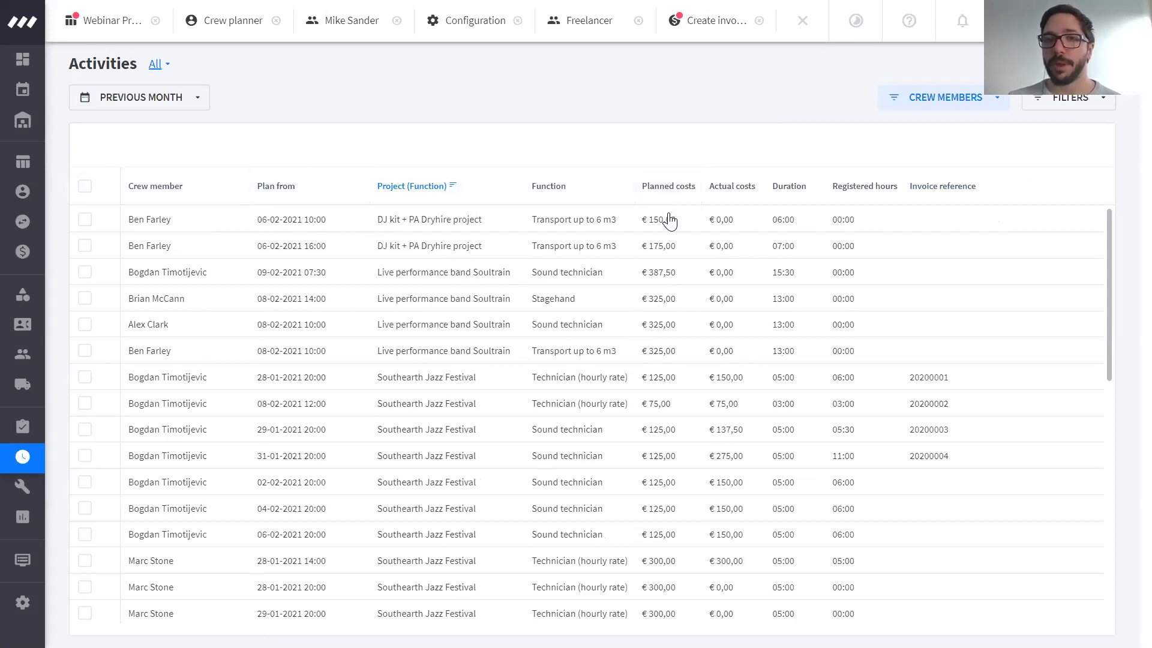
- Examine the activities table's available columns and the crew member filter without changing them
left_click(690, 192)
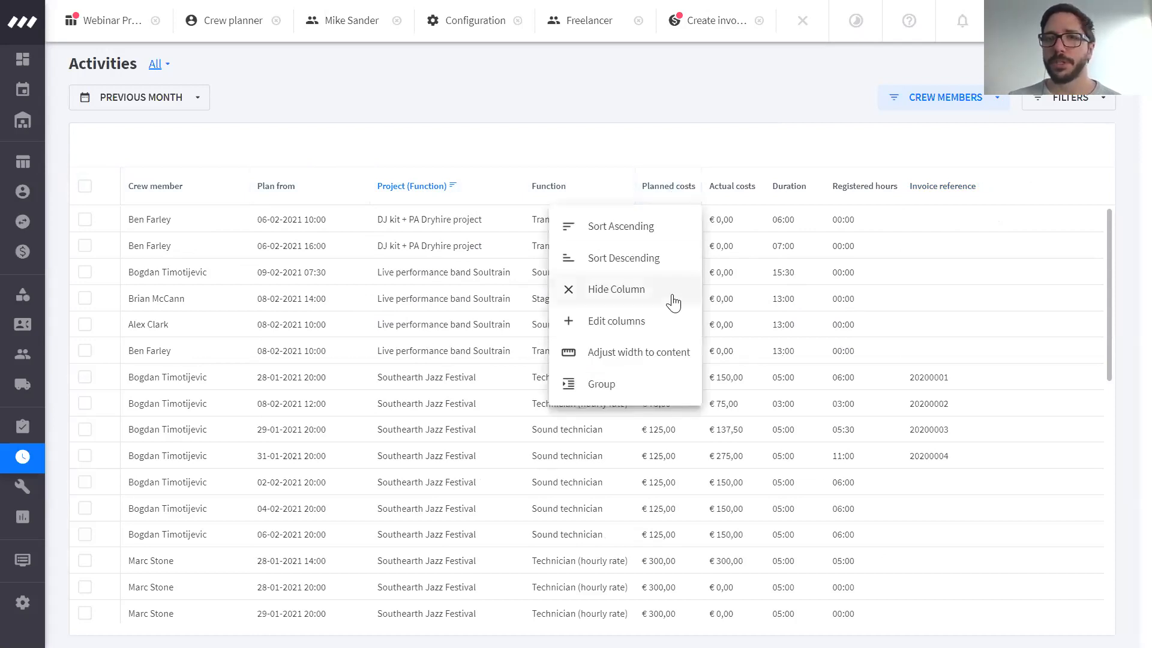
left_click(631, 329)
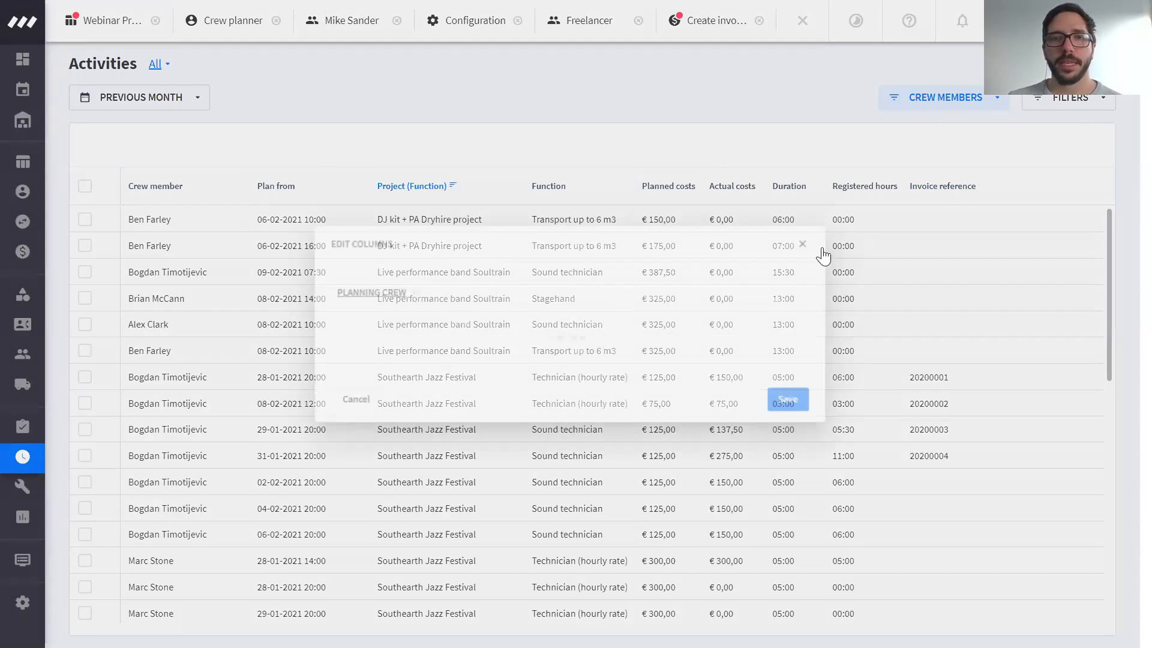
scroll(824, 242, "down", 3)
scroll(823, 244, "up", 3)
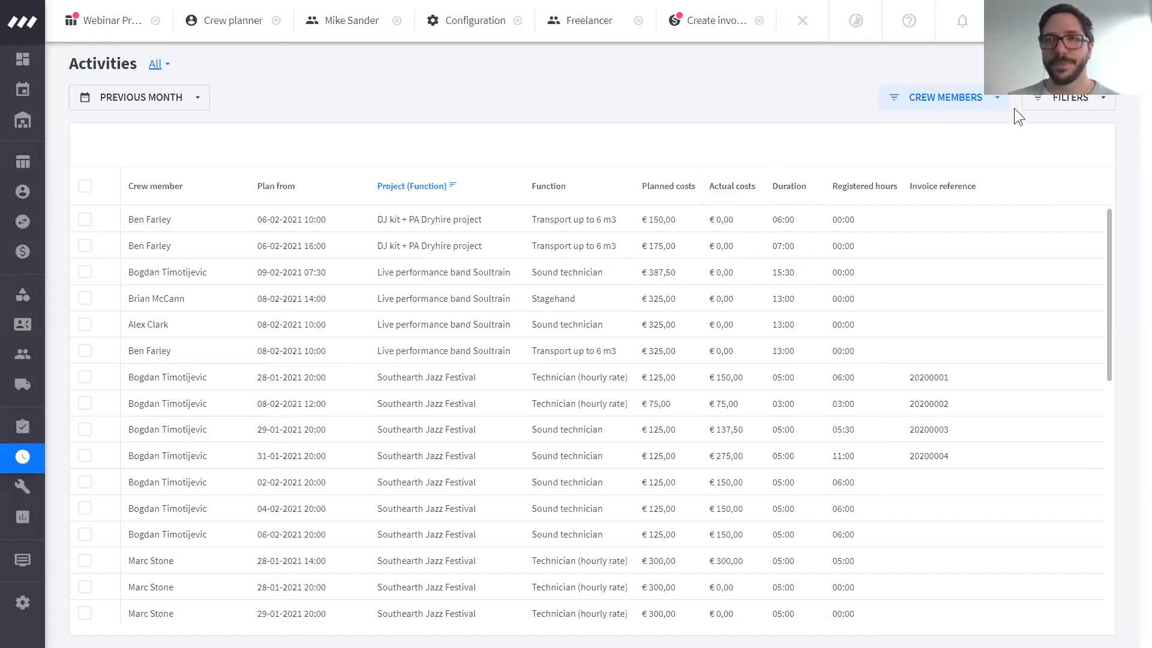
left_click(998, 103)
left_click(997, 103)
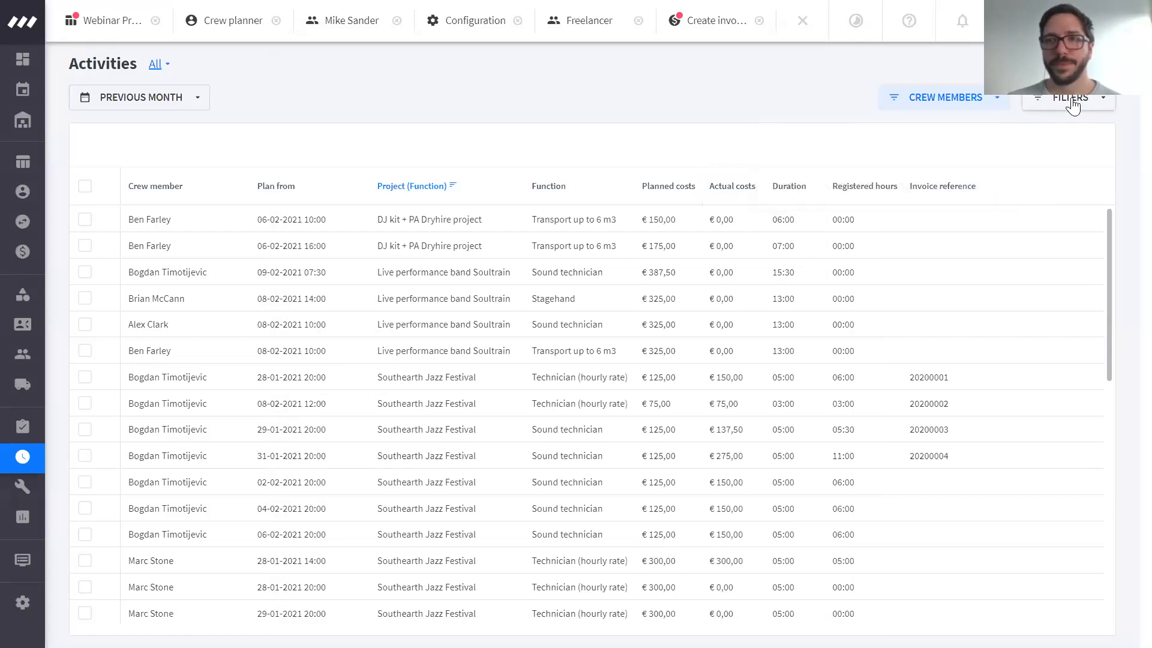